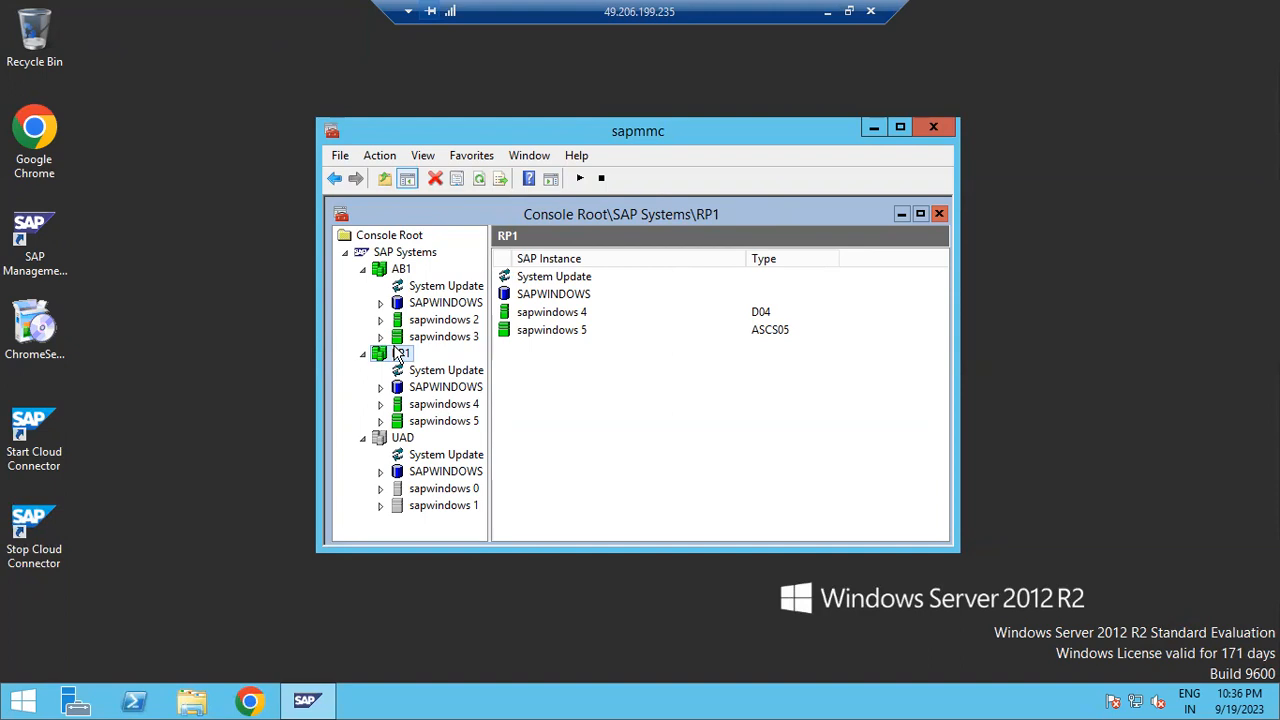
Expand the AB1, UAD and RP1 systems in the SAP Management Console tree.
{"action": "left_click", "coordinate": [400, 270]}
{"action": "left_click", "coordinate": [400, 354]}
{"action": "left_click", "coordinate": [403, 438]}
{"action": "left_click", "coordinate": [397, 355]}
Dismiss the web service login prompt, view sapwindows 2's monitoring items, and minimize the remote session.
{"action": "left_click", "coordinate": [710, 425]}
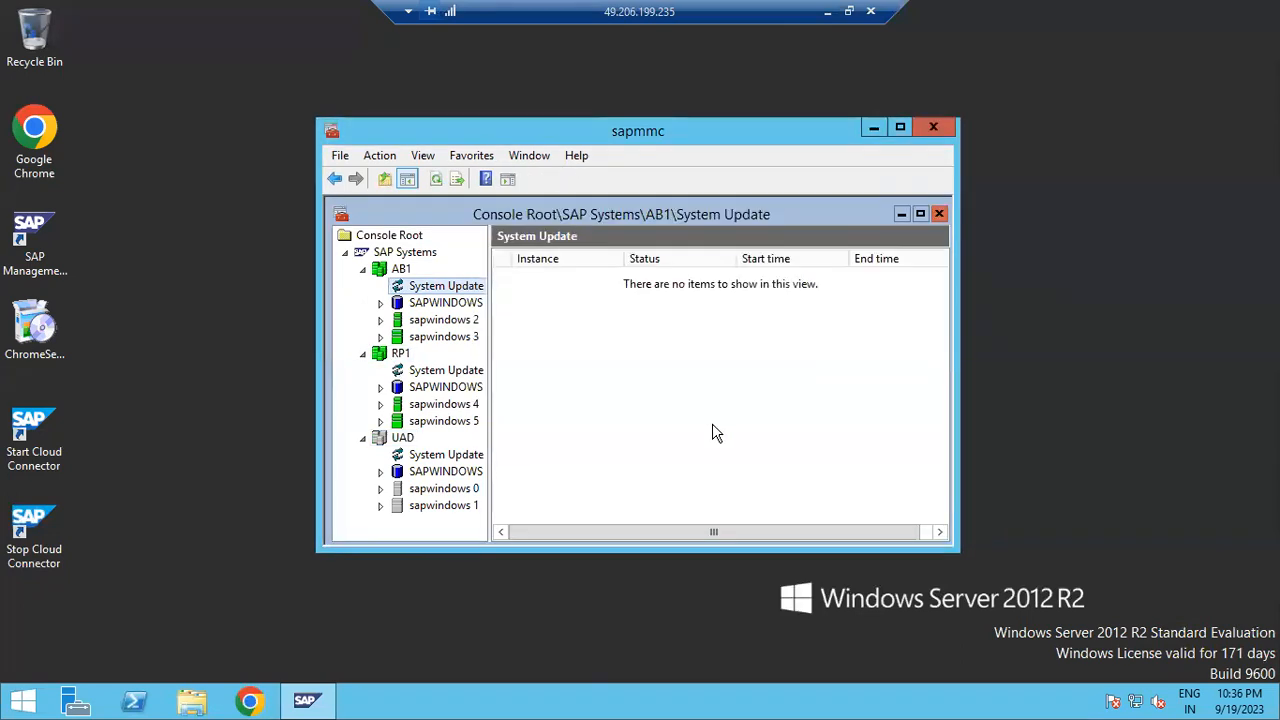
{"action": "left_click", "coordinate": [428, 320]}
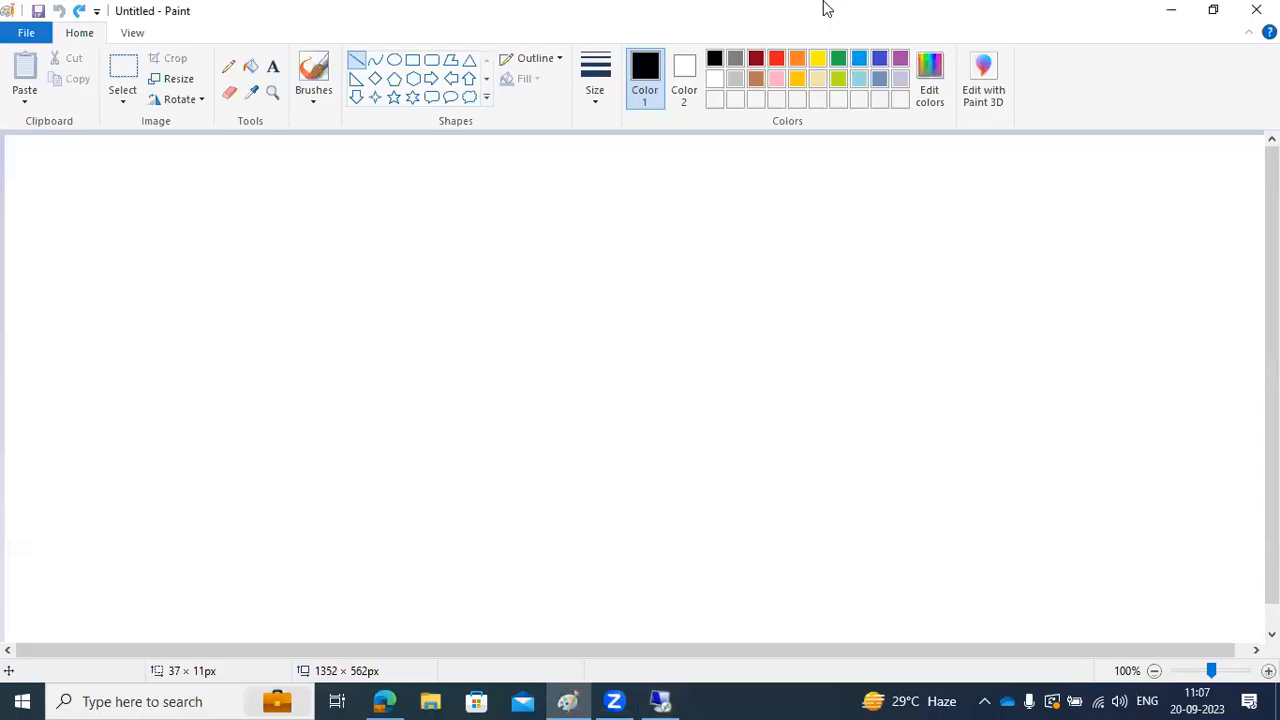
{"action": "left_click", "coordinate": [827, 11]}
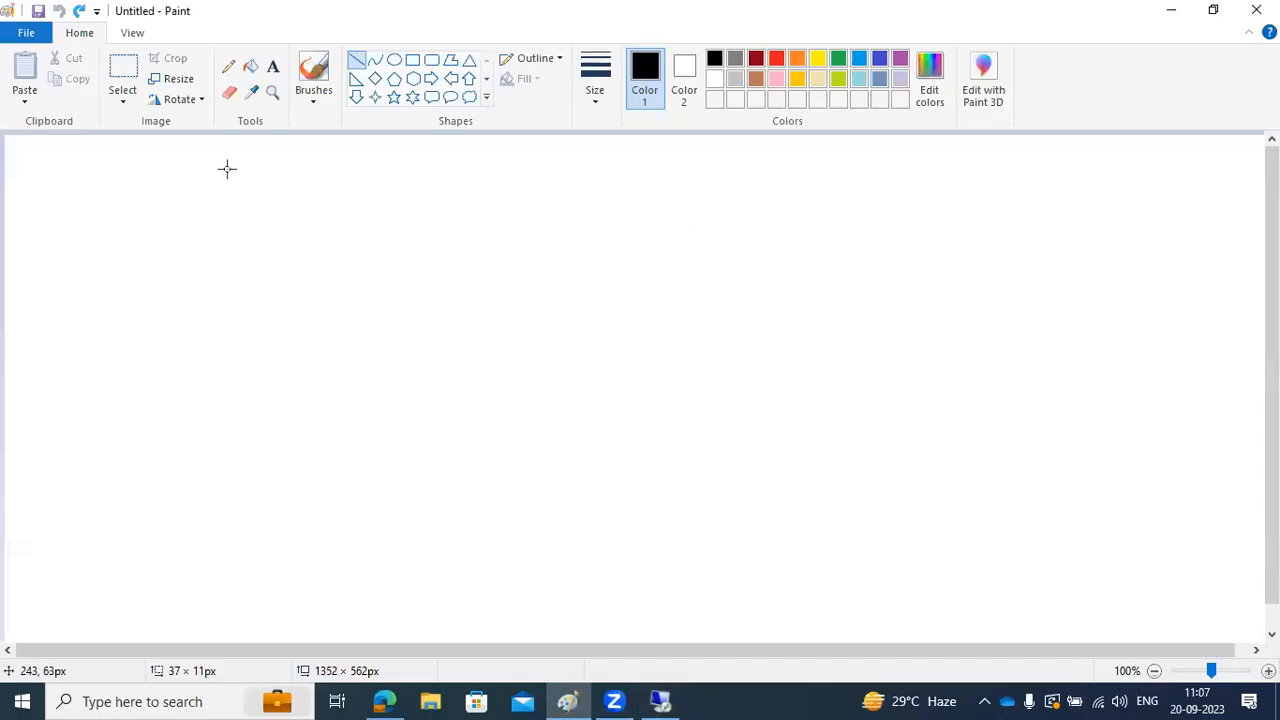
Write a note '2 instances will be created' listing '1)PRIMARY APP server' and '2)ASCS INSTACNE'.
{"action": "left_click", "coordinate": [272, 66]}
{"action": "left_click_drag", "start_coordinate": [34, 150], "coordinate": [1235, 621]}
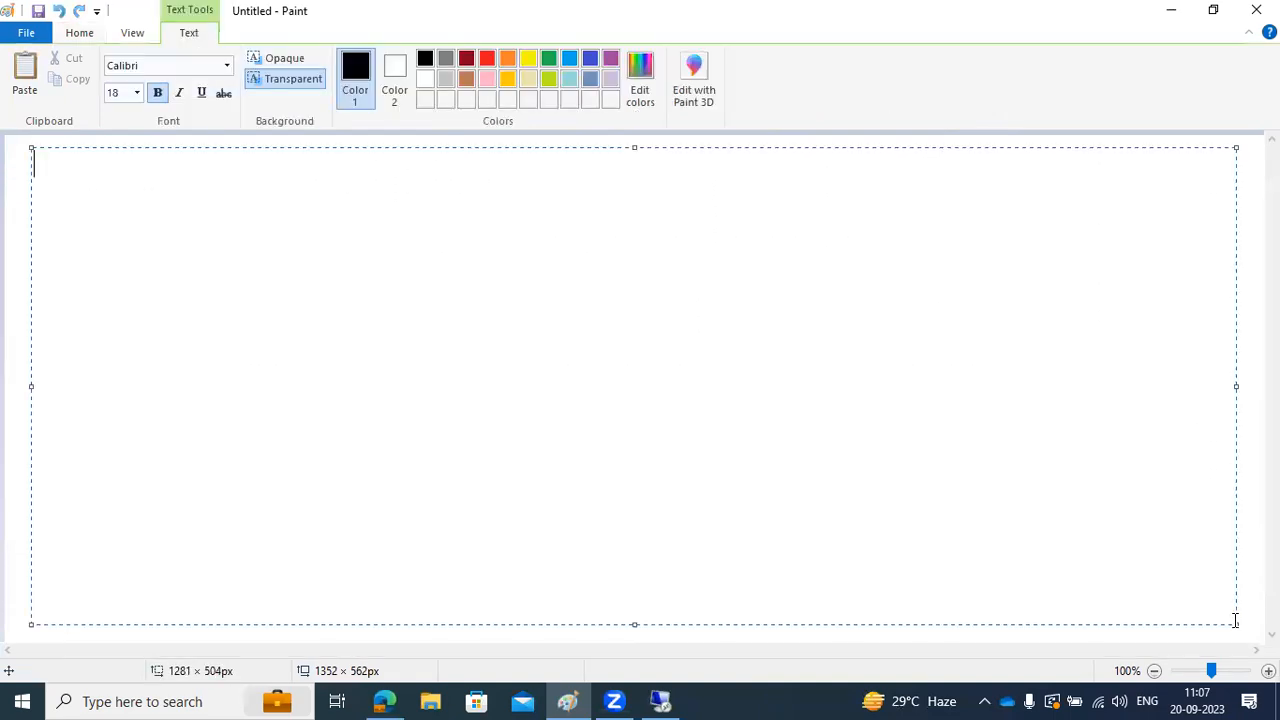
{"action": "type", "text": "2 instan"}
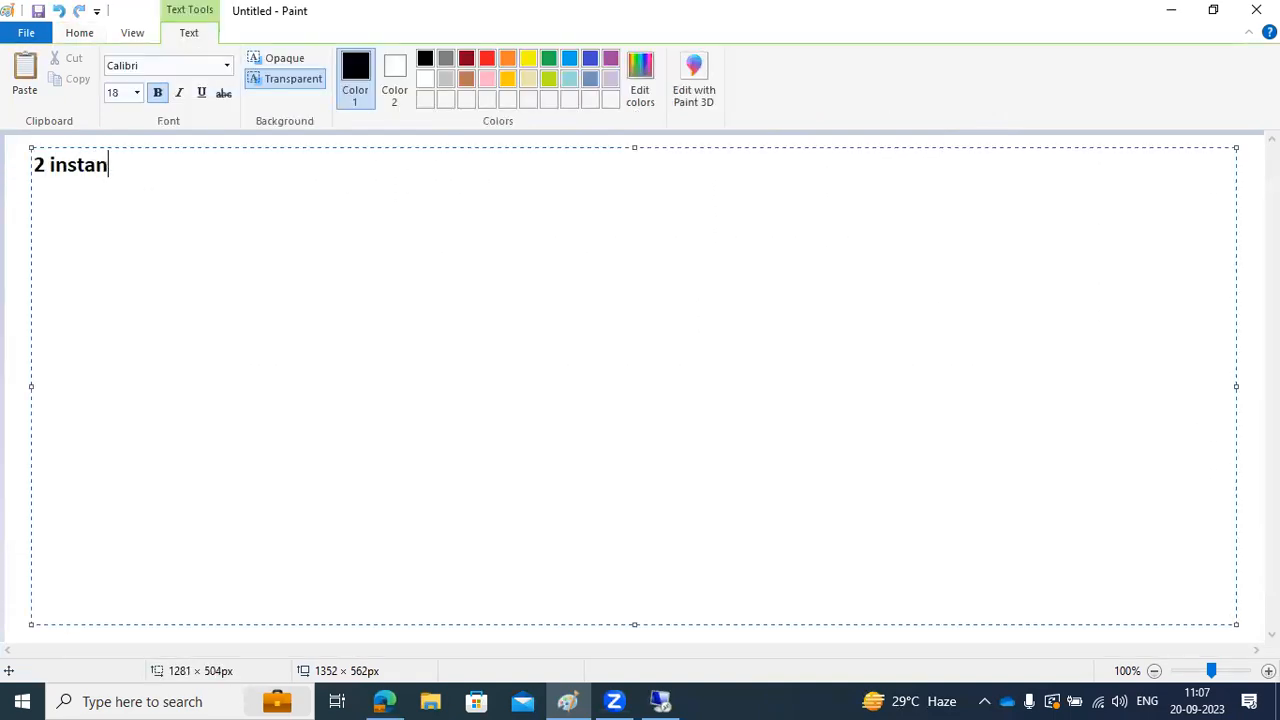
{"action": "type", "text": "ces will be c"}
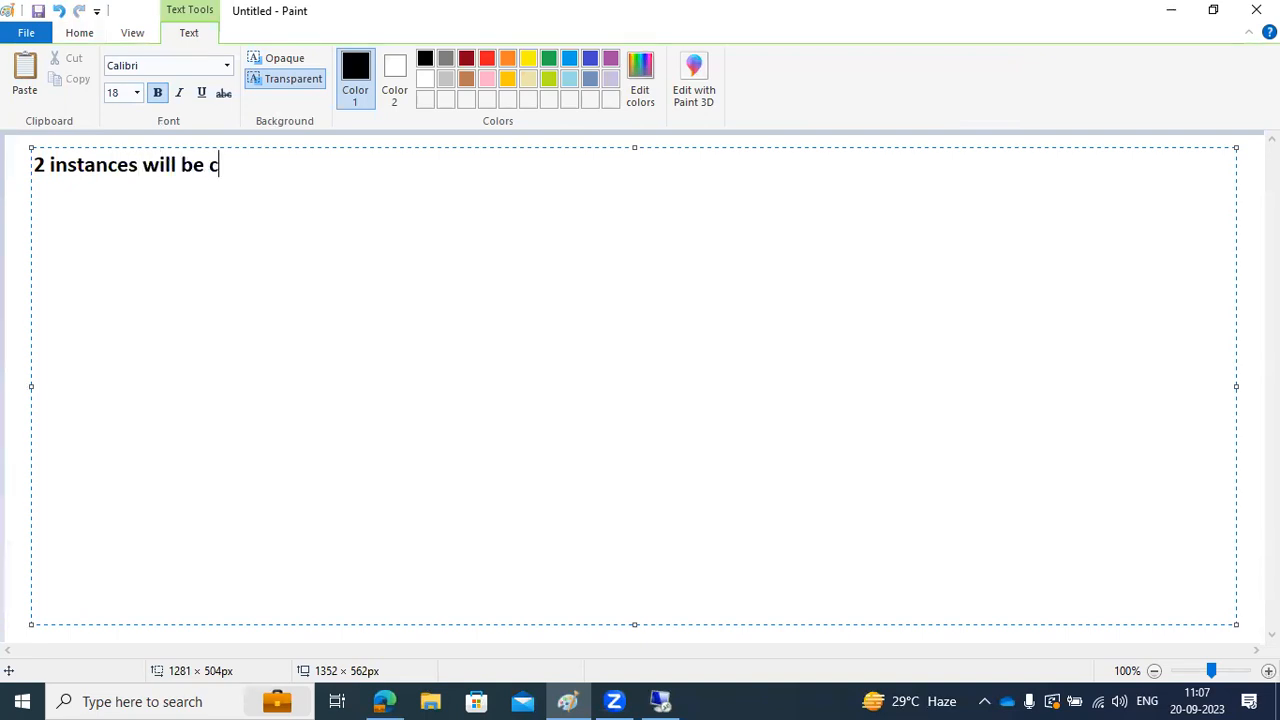
{"action": "type", "text": "reated"}
{"action": "key", "text": "Return"}
{"action": "key", "text": "Return"}
{"action": "type", "text": "1"}
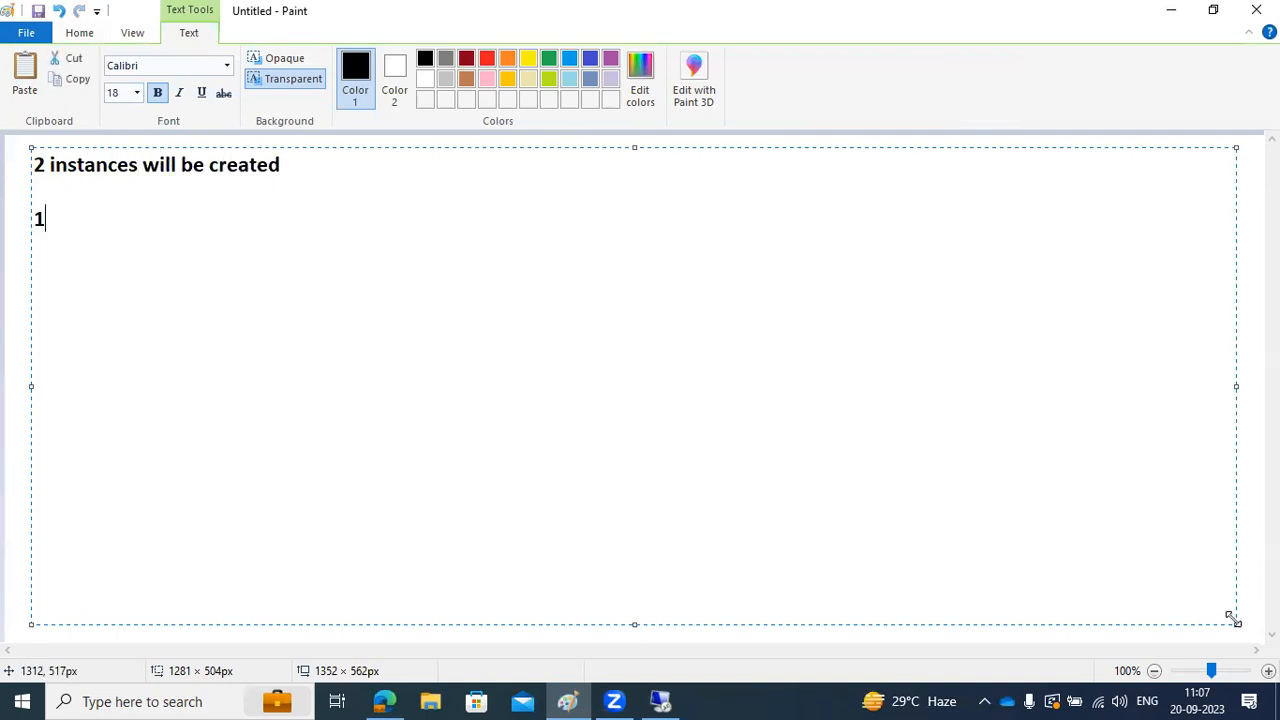
{"action": "type", "text": ")PRIMARY APP server"}
{"action": "key", "text": "Return"}
{"action": "type", "text": "2)ASCS"}
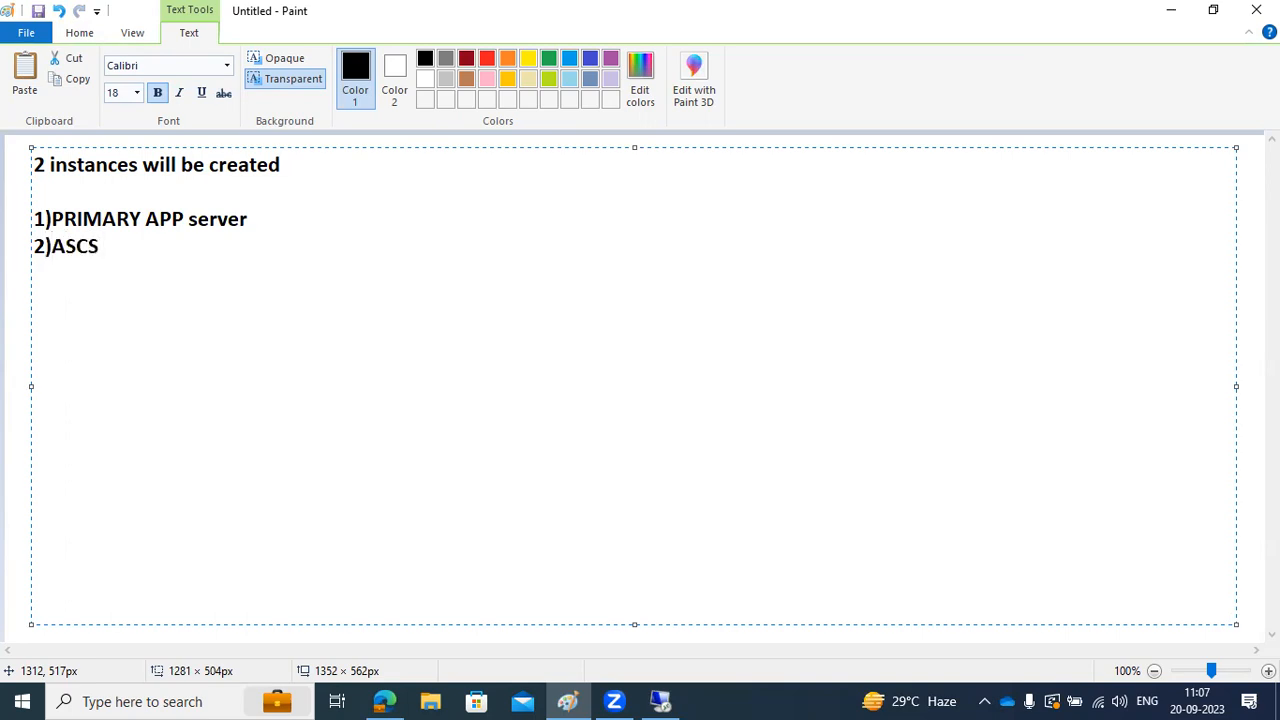
{"action": "type", "text": " INSTACNE"}
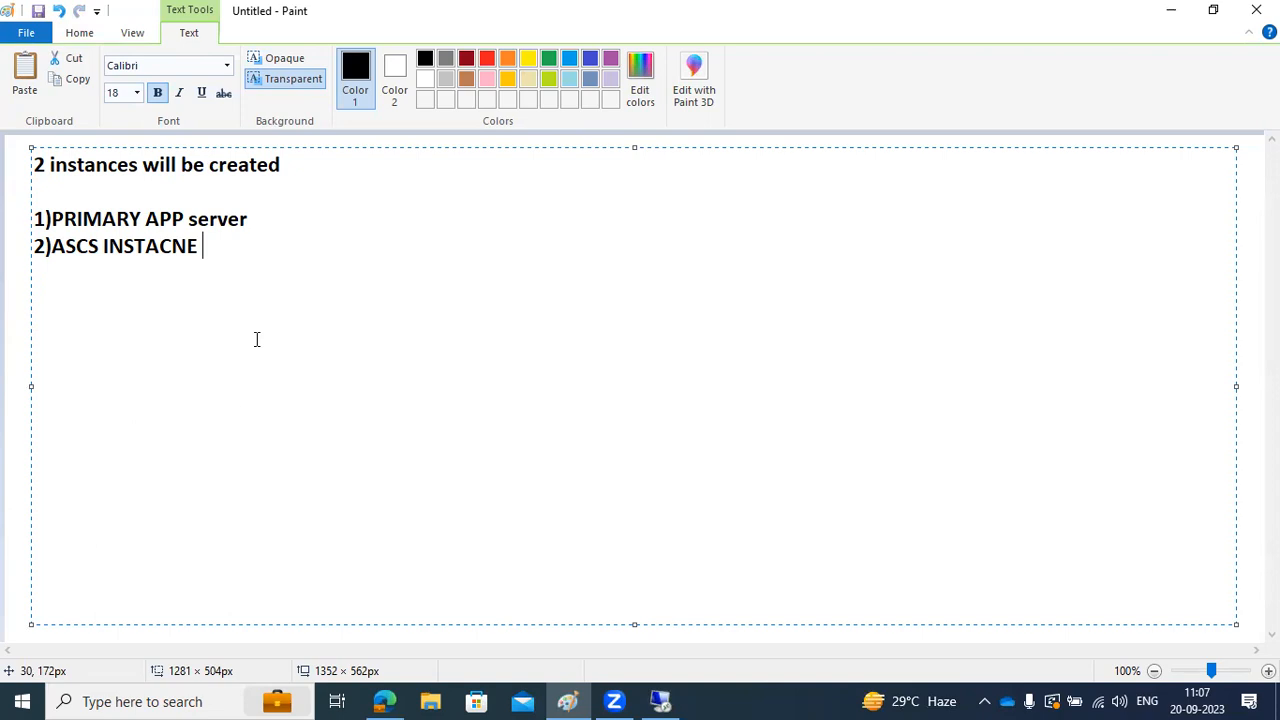
{"action": "left_click_drag", "start_coordinate": [205, 252], "coordinate": [18, 164]}
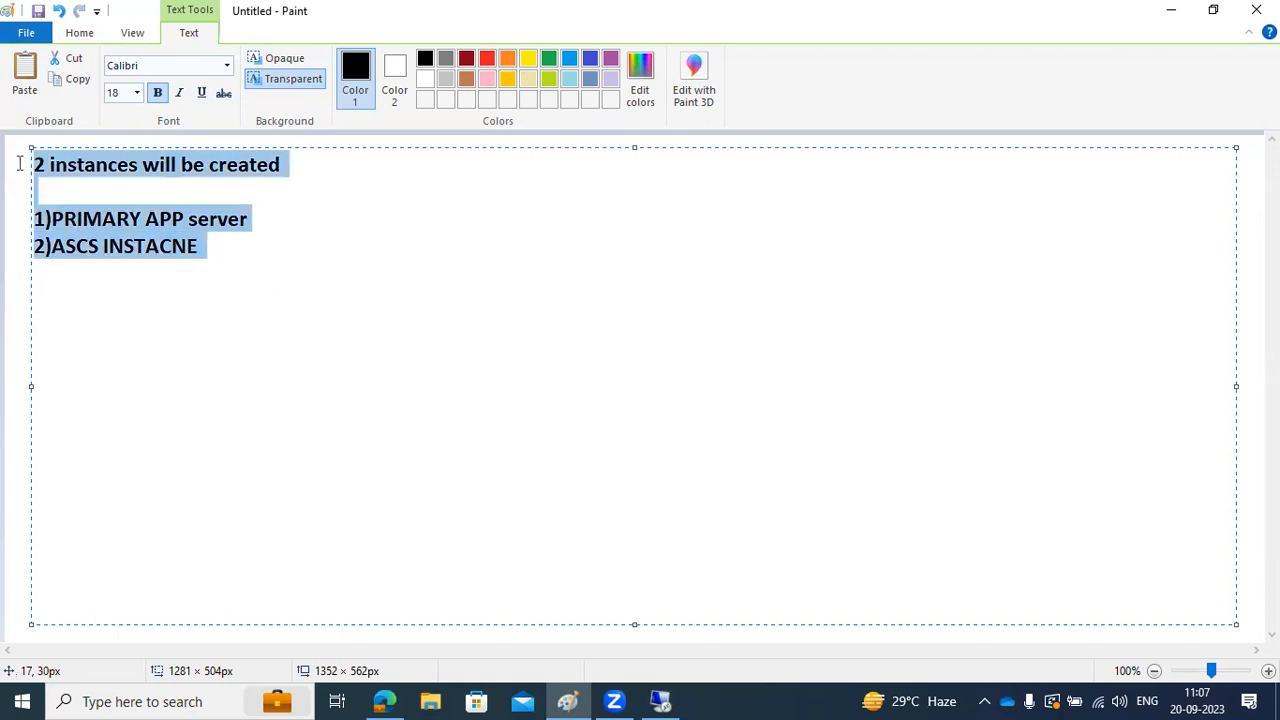
Replace the note with 'USERS :' followed by OS, SAP and DB headings.
{"action": "key", "text": "Delete"}
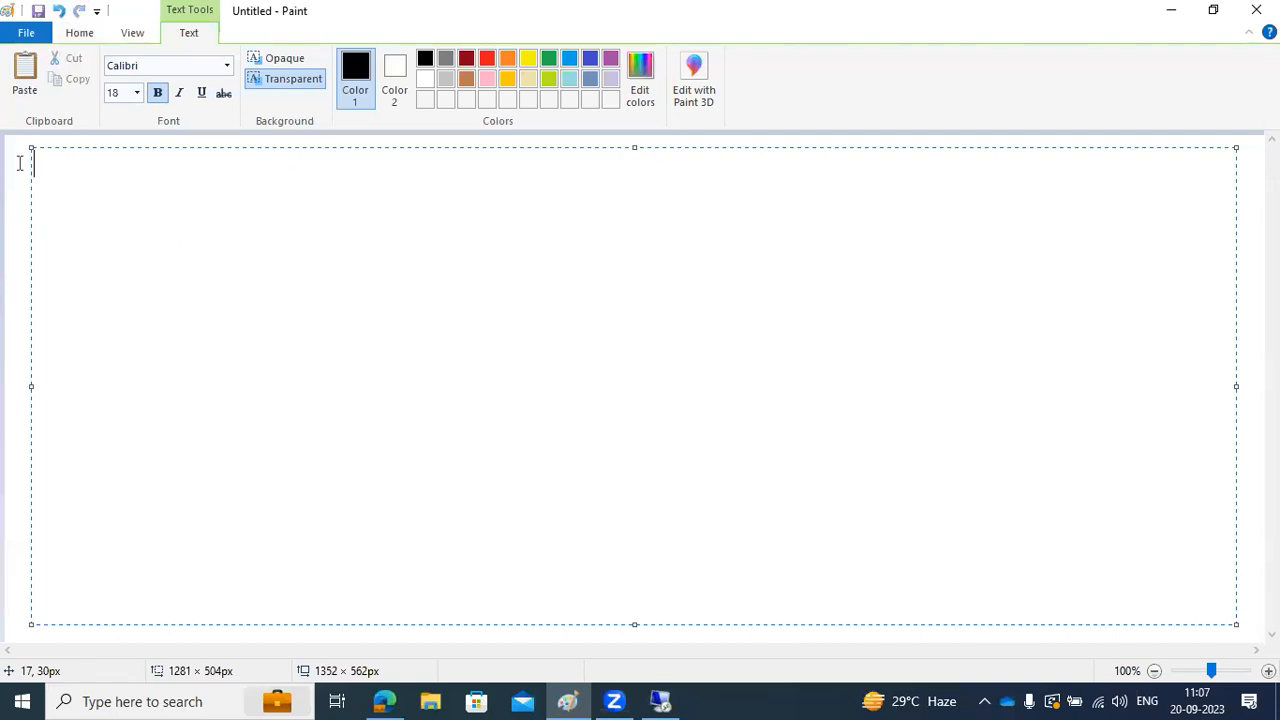
{"action": "type", "text": "USERS :"}
{"action": "key", "text": "Return"}
{"action": "key", "text": "Return"}
{"action": "type", "text": "OS"}
{"action": "key", "text": "Return"}
{"action": "key", "text": "Return"}
{"action": "key", "text": "Return"}
{"action": "key", "text": "Return"}
{"action": "key", "text": "Return"}
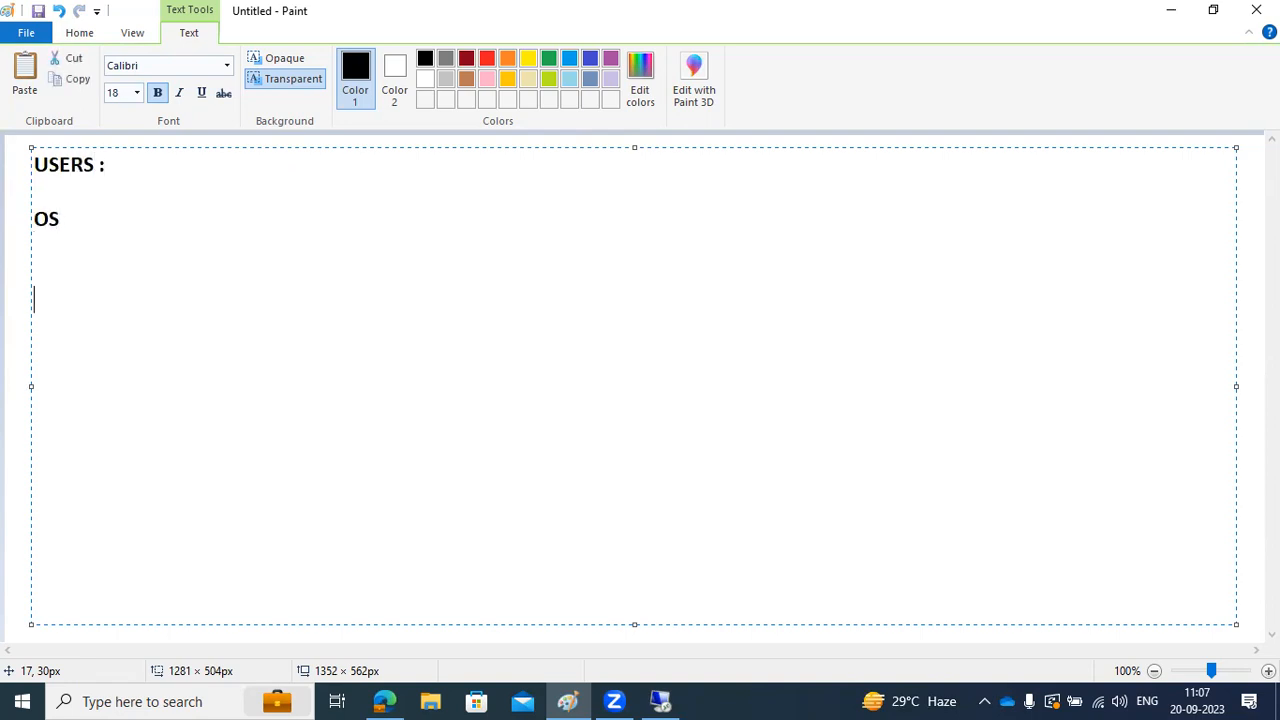
{"action": "type", "text": "SAP"}
{"action": "key", "text": "Return"}
{"action": "key", "text": "Return"}
{"action": "key", "text": "Return"}
{"action": "key", "text": "Return"}
{"action": "type", "text": "DB"}
Add SIDADM under OS, SAP* and DDIC under SAP, and SIDADM under DB.
{"action": "key", "text": "Up"}
{"action": "key", "text": "Up"}
{"action": "key", "text": "Up"}
{"action": "key", "text": "Up"}
{"action": "key", "text": "Up"}
{"action": "key", "text": "Up"}
{"action": "key", "text": "Up"}
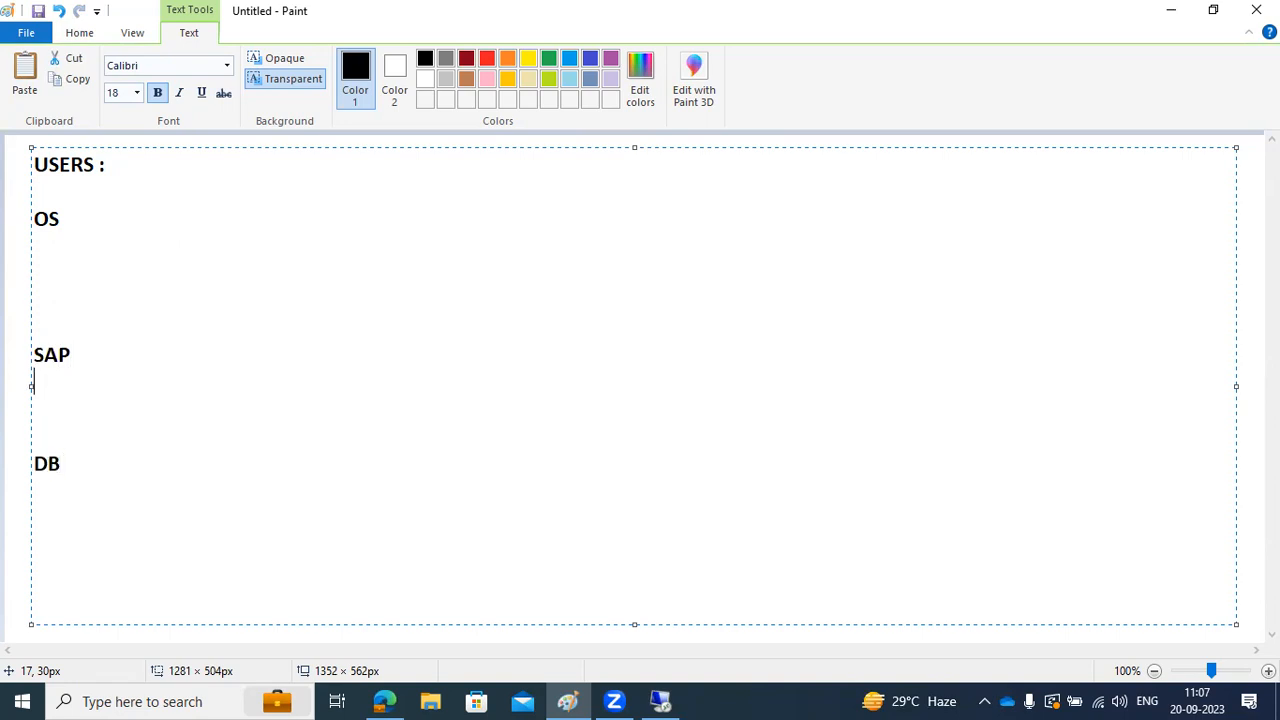
{"action": "type", "text": "SIDADM"}
{"action": "key", "text": "Down"}
{"action": "key", "text": "Down"}
{"action": "key", "text": "Down"}
{"action": "key", "text": "Down"}
{"action": "key", "text": "Down"}
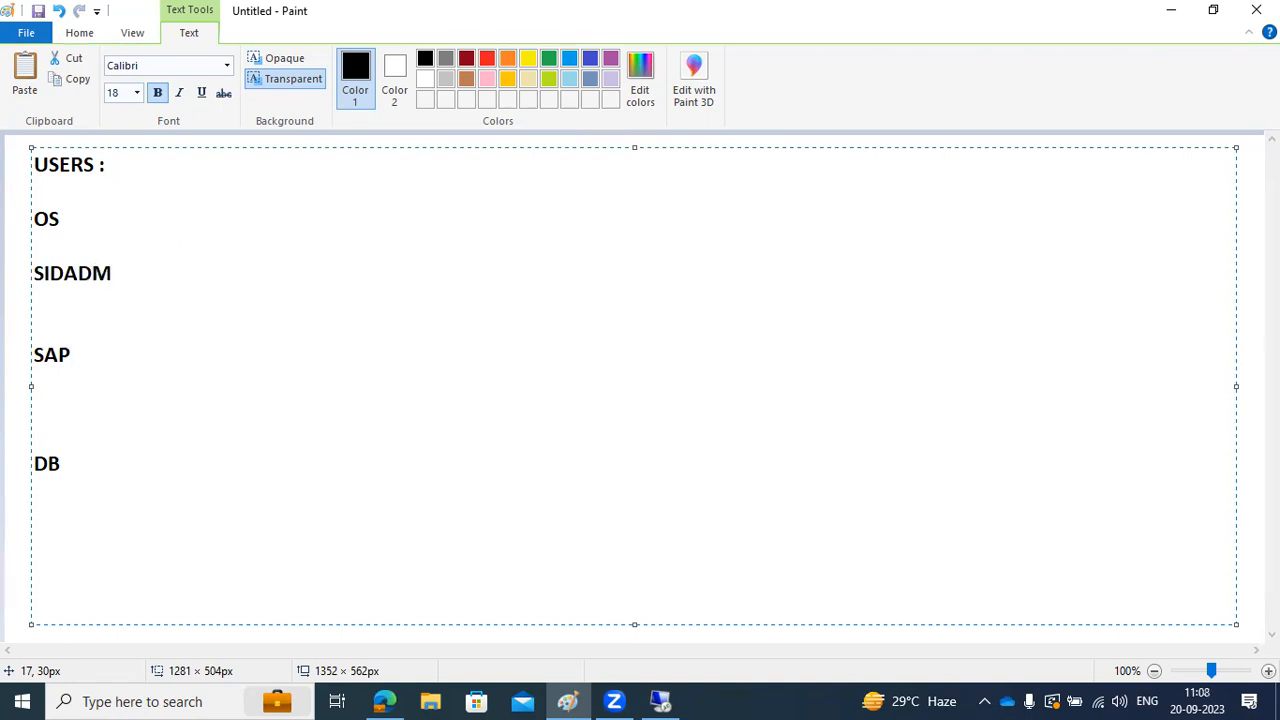
{"action": "type", "text": "SAP*"}
{"action": "key", "text": "Return"}
{"action": "type", "text": "DDIC"}
{"action": "key", "text": "Down"}
{"action": "key", "text": "Down"}
{"action": "key", "text": "Down"}
{"action": "key", "text": "Down"}
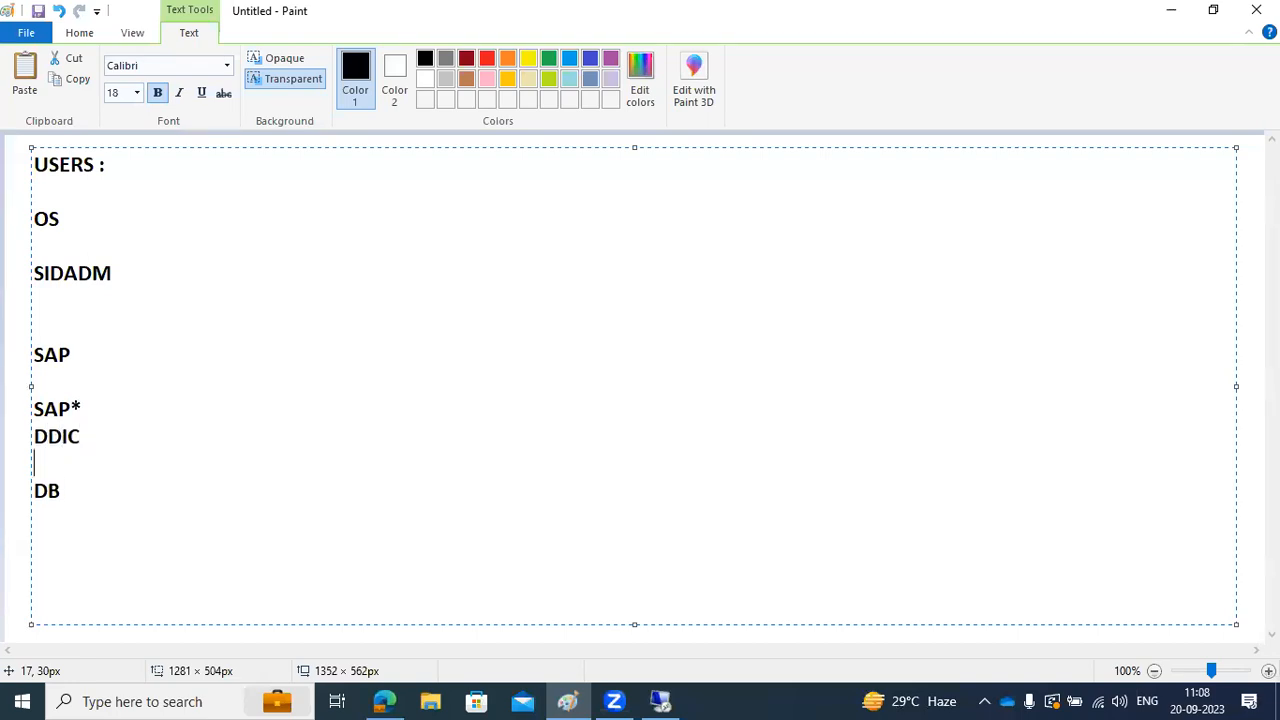
{"action": "type", "text": "SIDADM"}
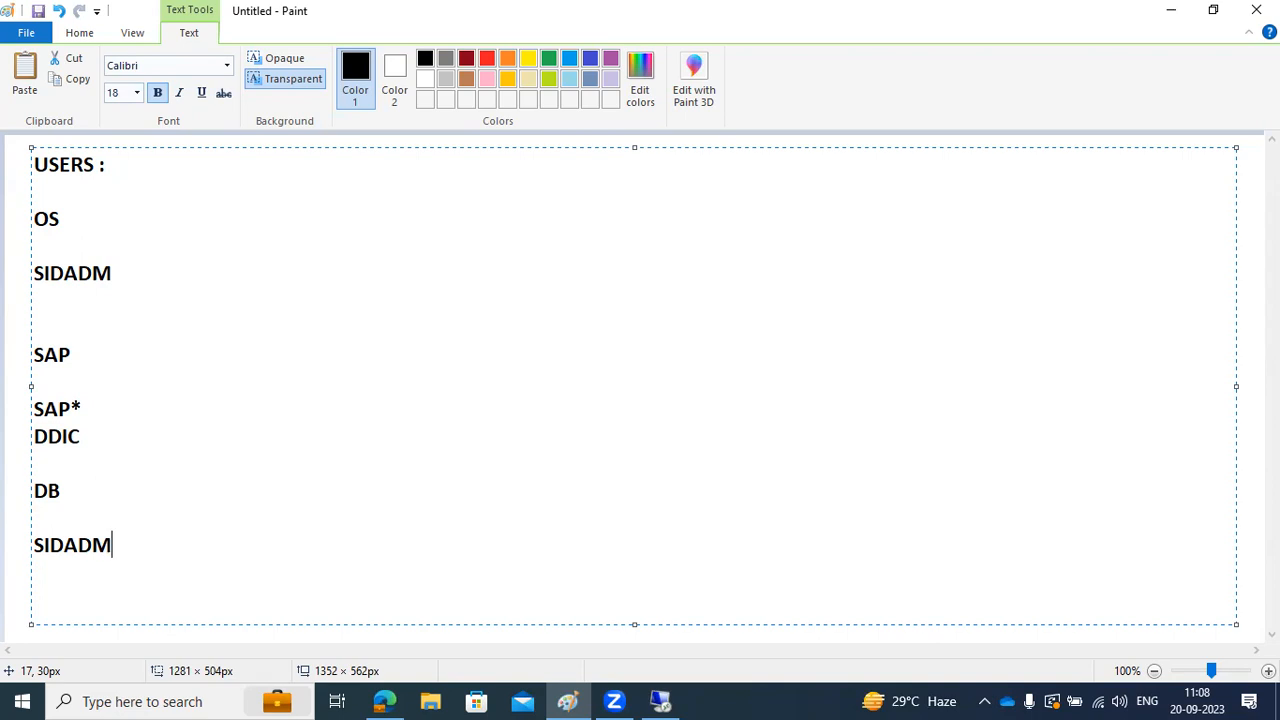
Colour the DB heading red, the SAP heading orange and the OS heading red.
{"action": "left_click_drag", "start_coordinate": [72, 494], "coordinate": [27, 495]}
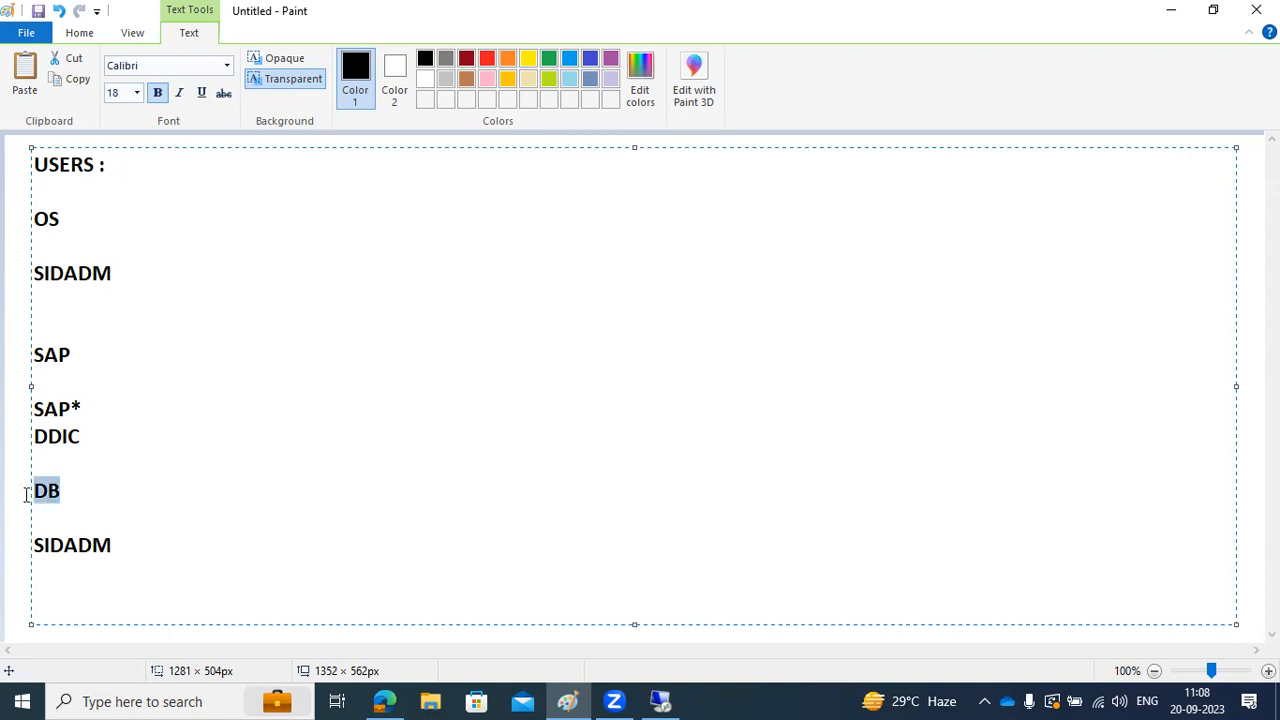
{"action": "left_click", "coordinate": [492, 58]}
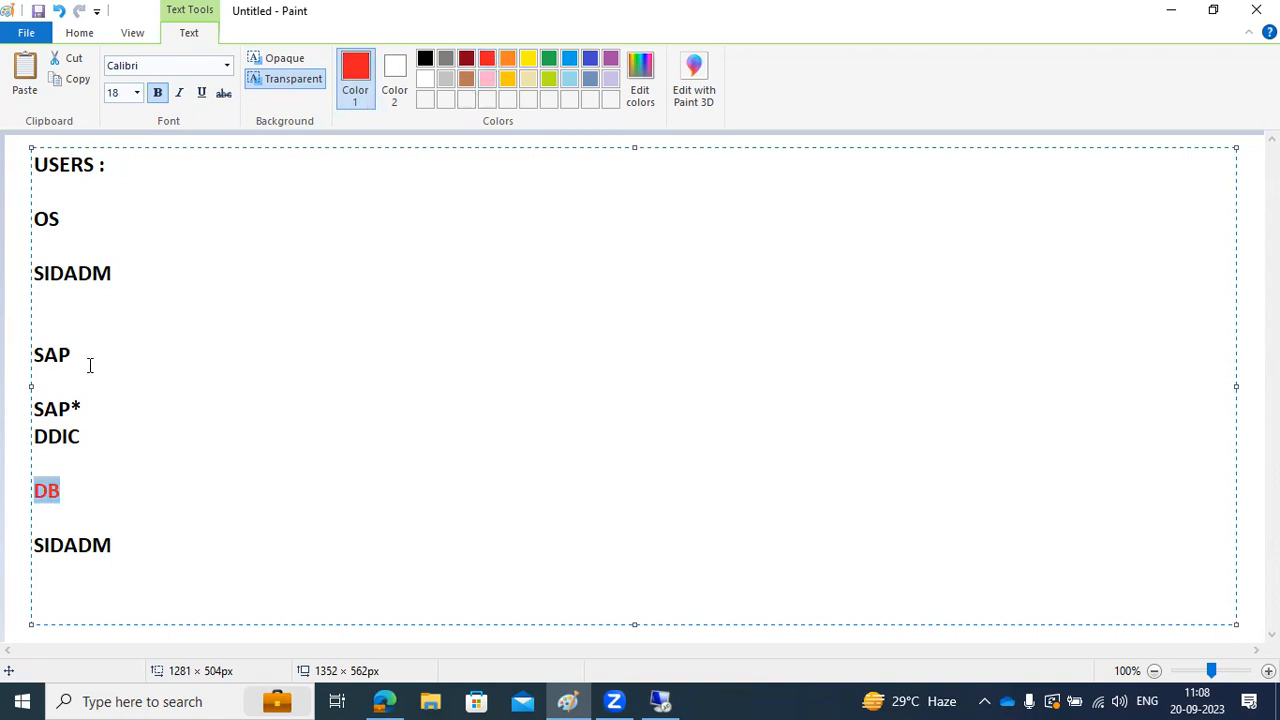
{"action": "left_click_drag", "start_coordinate": [89, 365], "coordinate": [26, 354]}
{"action": "left_click", "coordinate": [507, 58]}
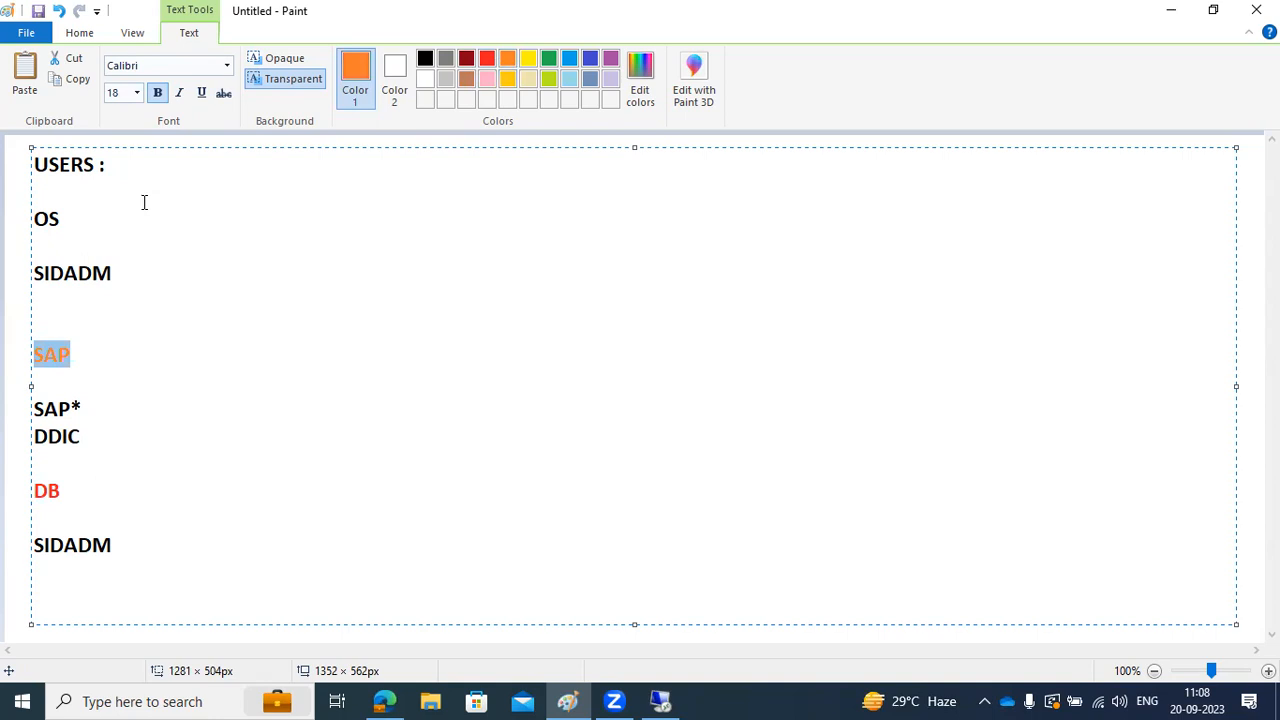
{"action": "left_click_drag", "start_coordinate": [84, 210], "coordinate": [30, 222]}
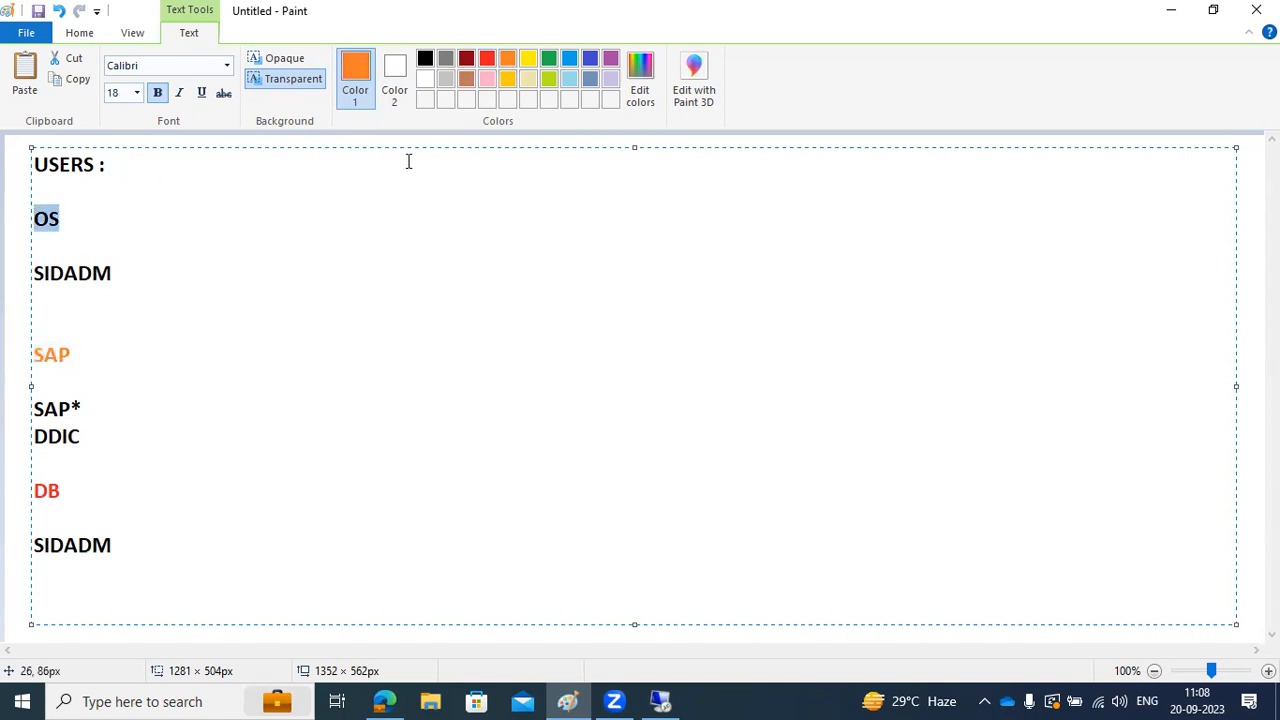
{"action": "left_click", "coordinate": [489, 60]}
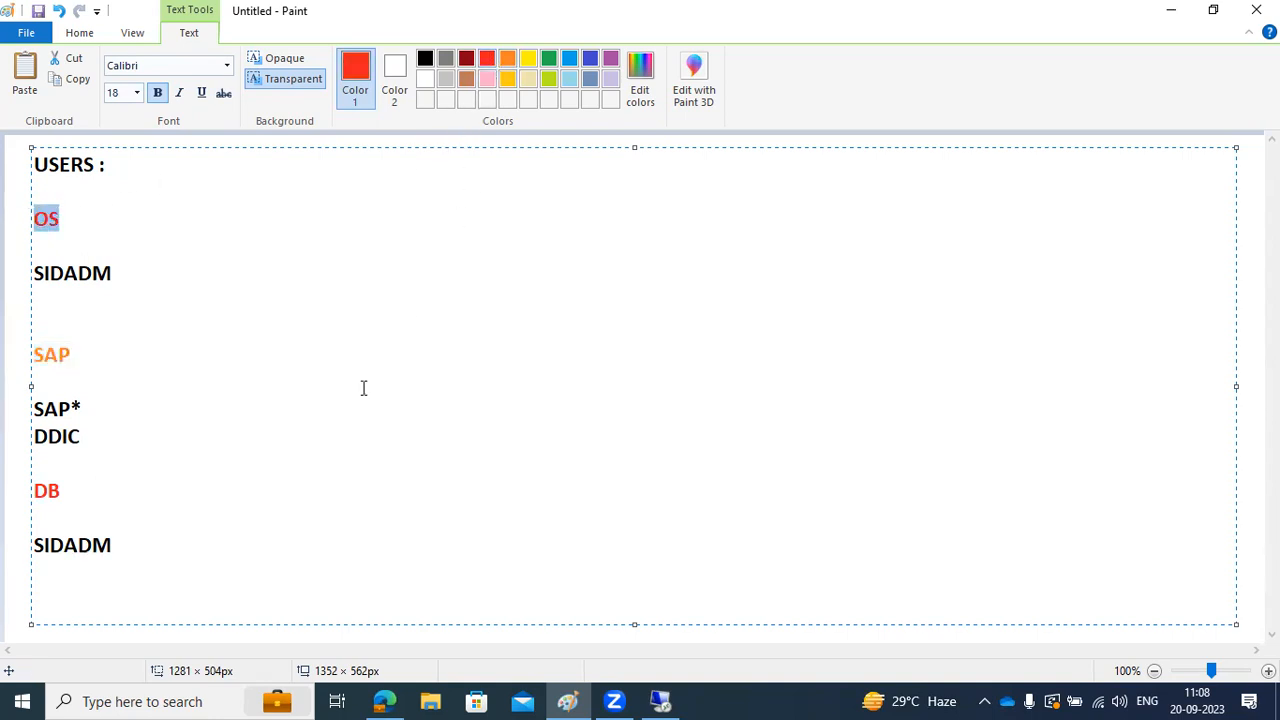
Deselect the headings and select the SAP*, DDIC and last SIDADM lines.
{"action": "left_click", "coordinate": [188, 550]}
{"action": "left_click", "coordinate": [88, 214]}
{"action": "left_click_drag", "start_coordinate": [86, 437], "coordinate": [30, 410]}
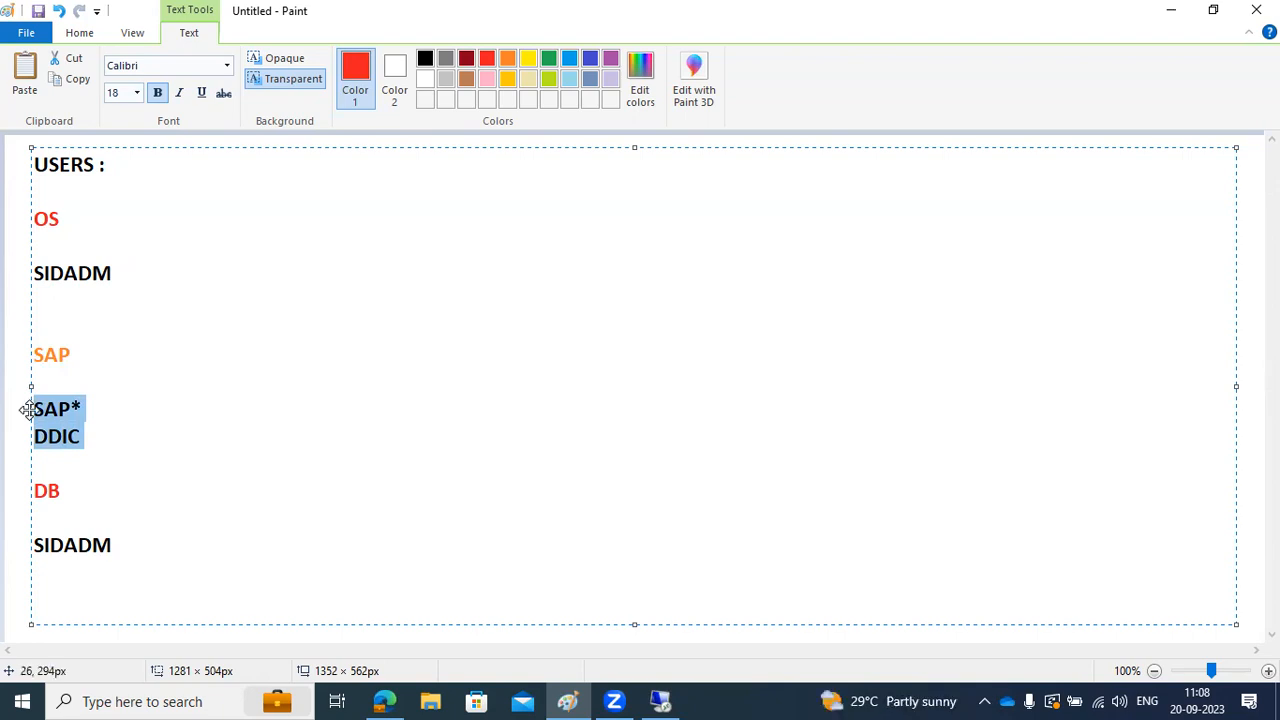
{"action": "left_click_drag", "start_coordinate": [114, 545], "coordinate": [26, 153]}
Type notes on 2 instances, the SAP primary app server and ASCS, then erase them all.
{"action": "key", "text": "Delete"}
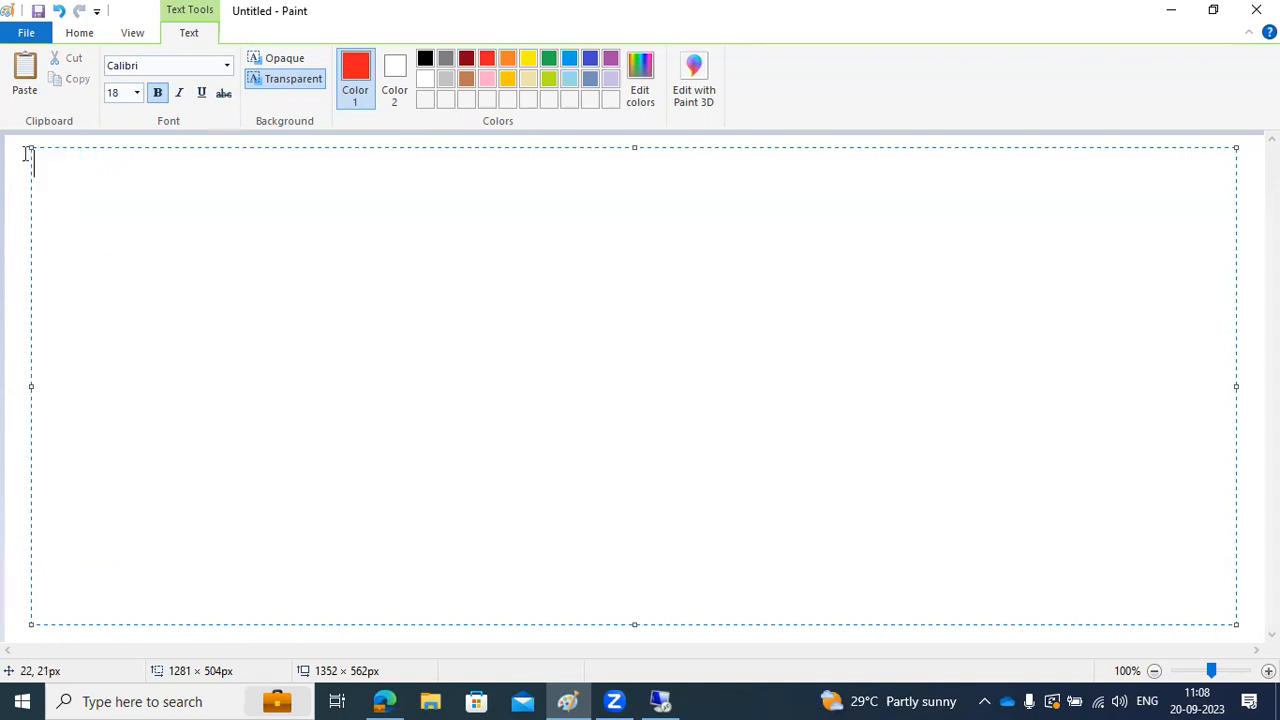
{"action": "type", "text": "2 insta"}
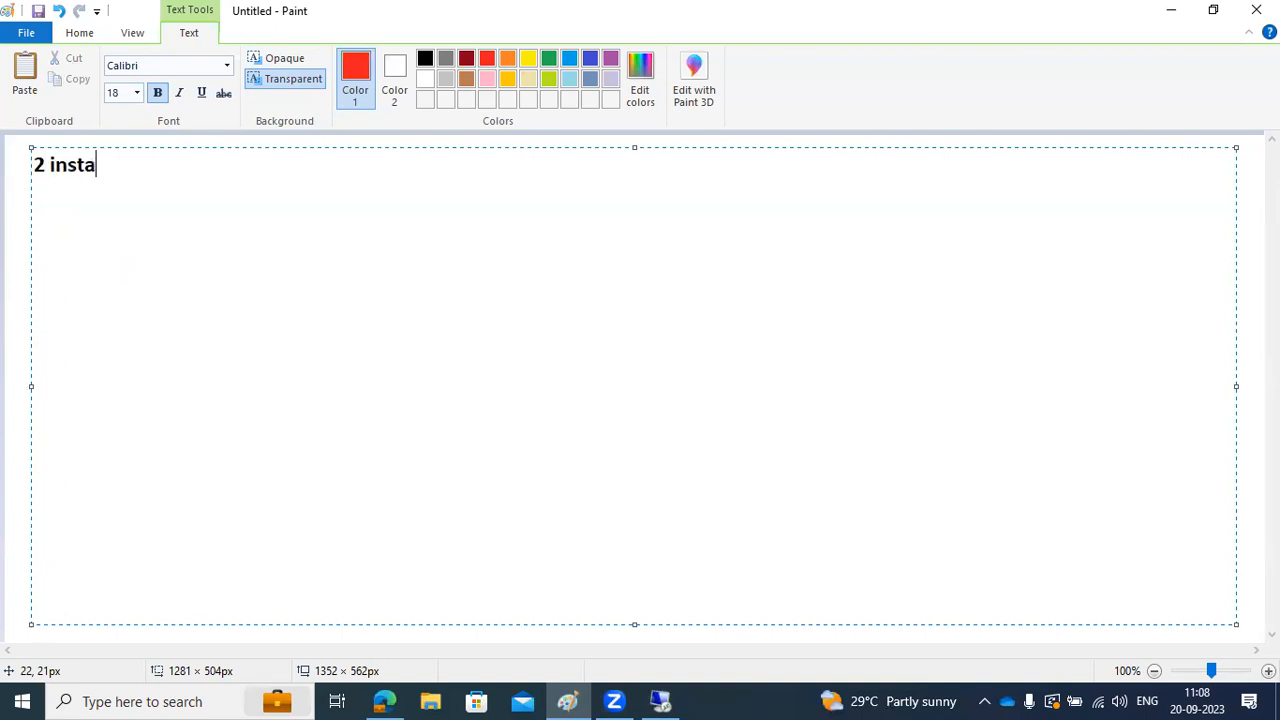
{"action": "type", "text": "nces"}
{"action": "key", "text": "Return"}
{"action": "key", "text": "Return"}
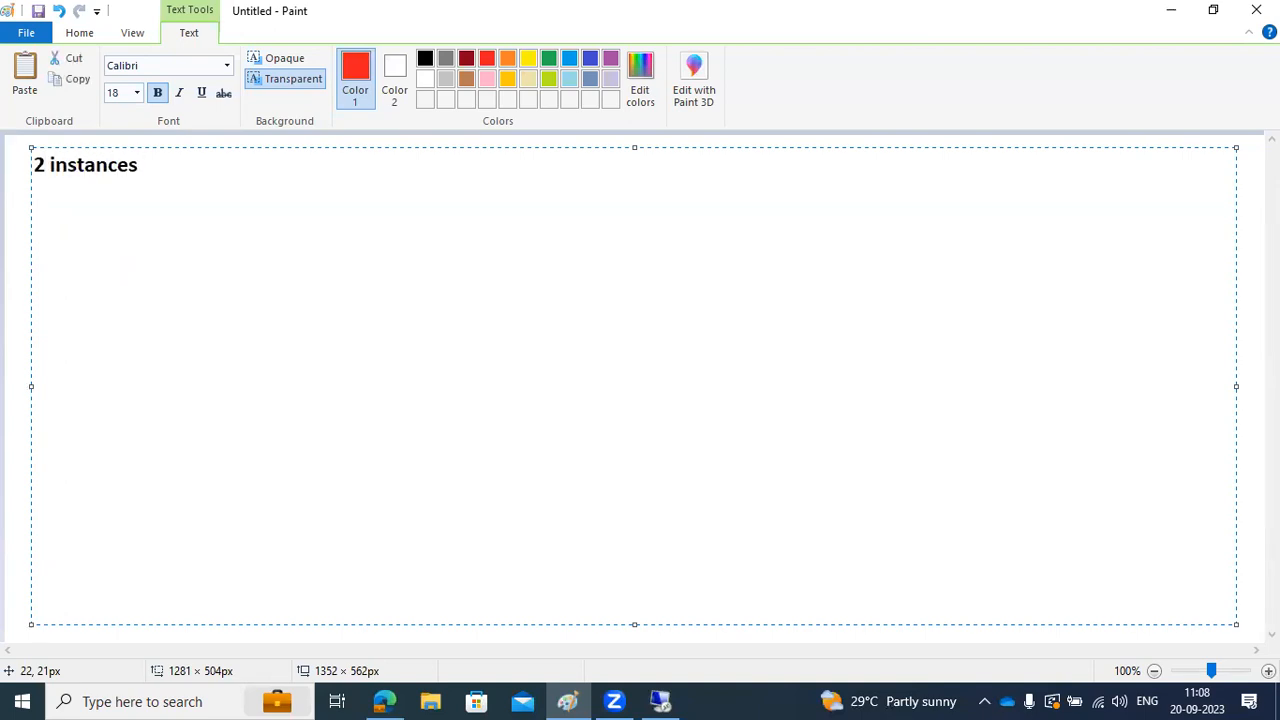
{"action": "type", "text": "SAP PRIM"}
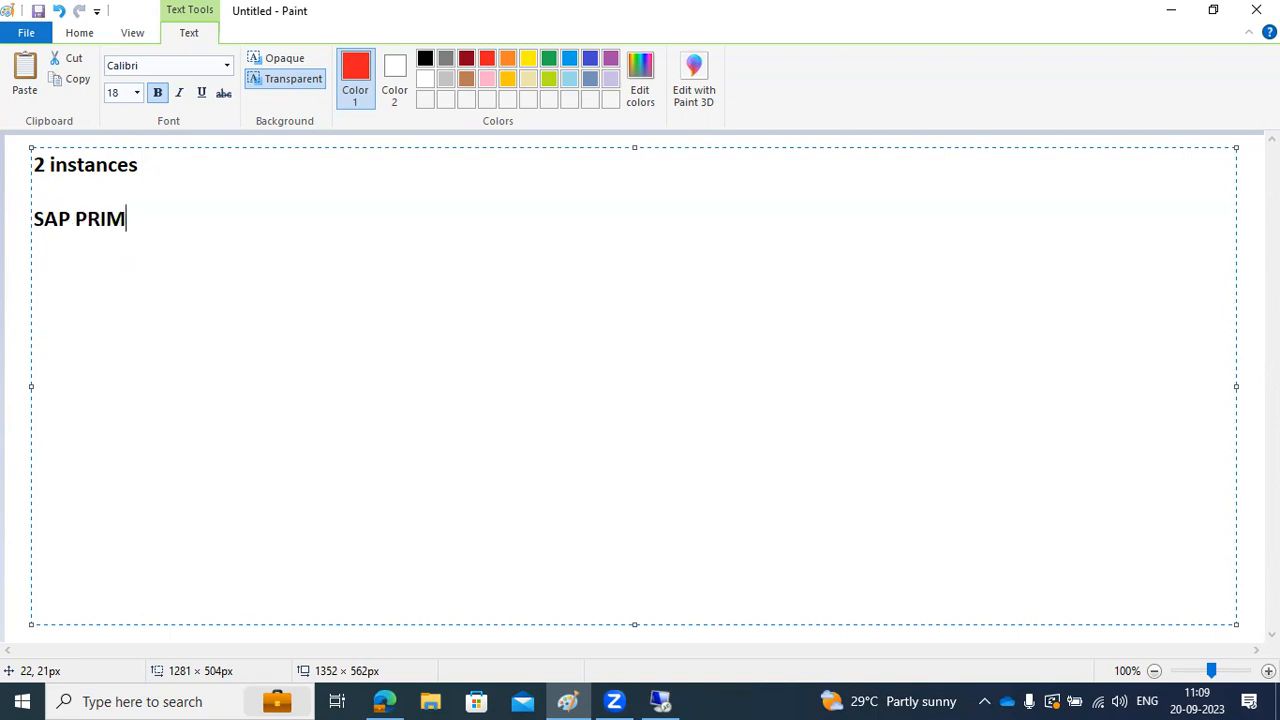
{"action": "type", "text": "AR APP server insstance"}
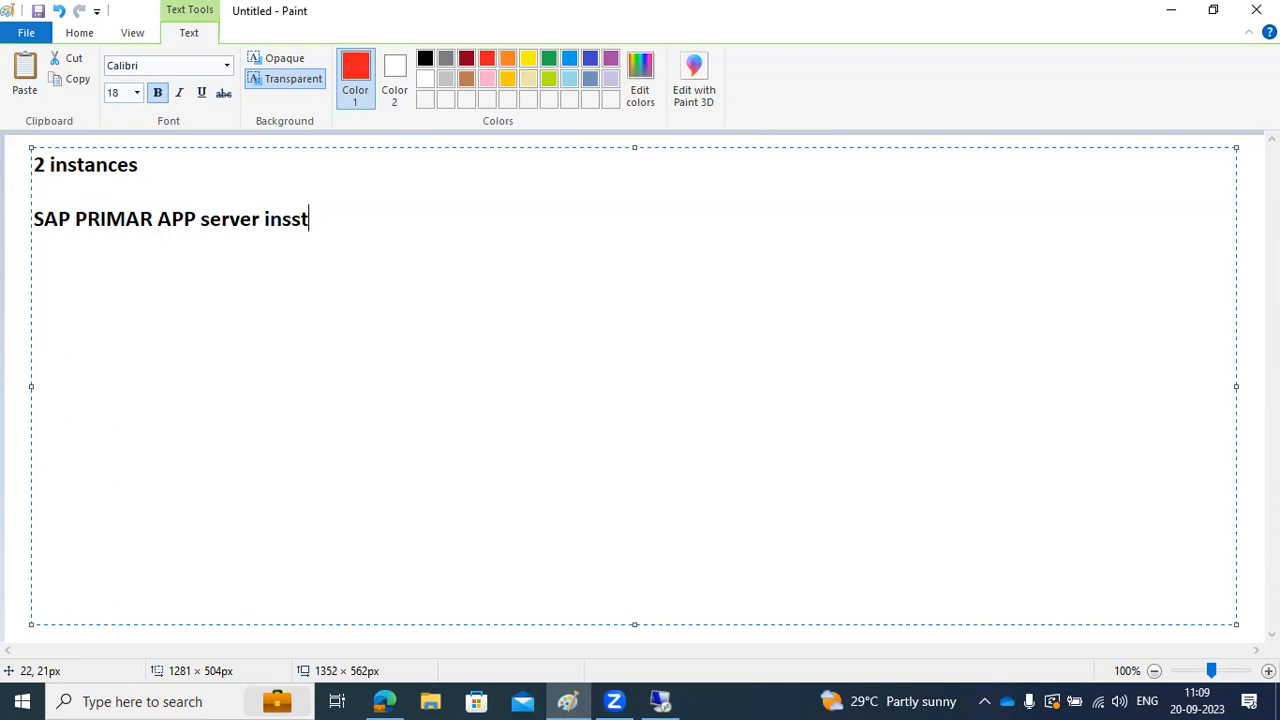
{"action": "key", "text": "Return"}
{"action": "type", "text": "ASC"}
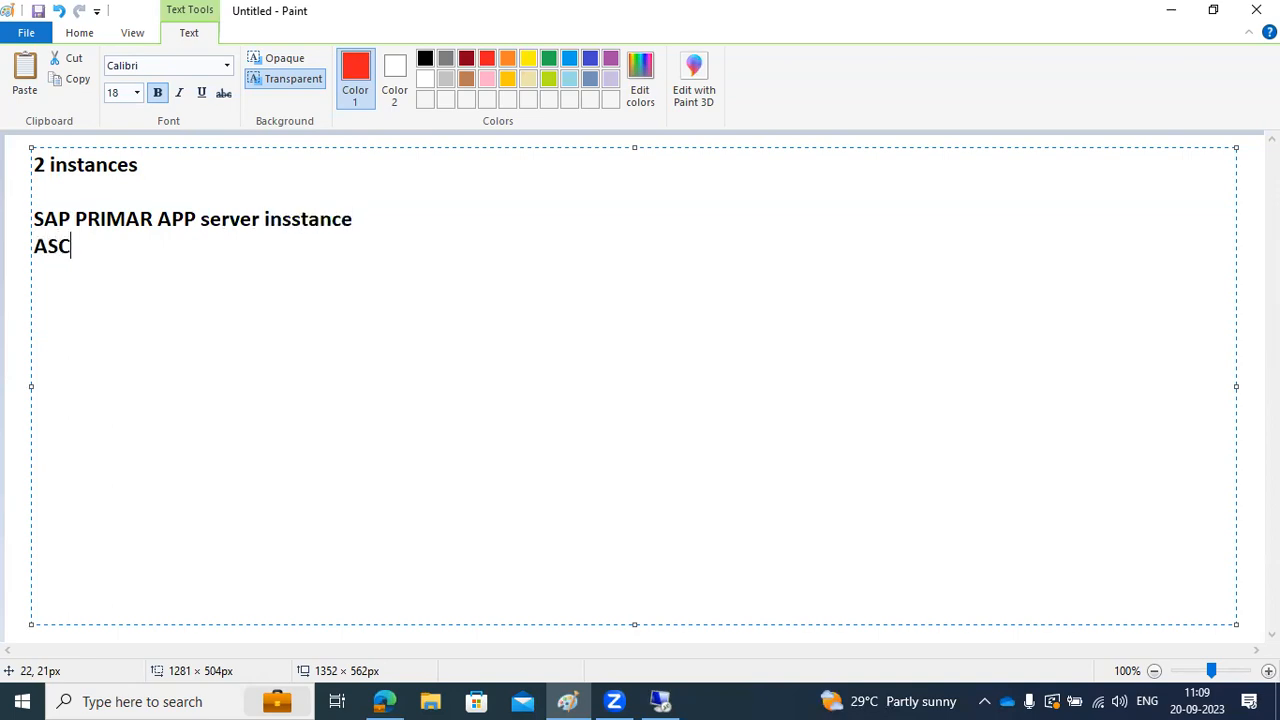
{"action": "type", "text": "S : ABAP syste"}
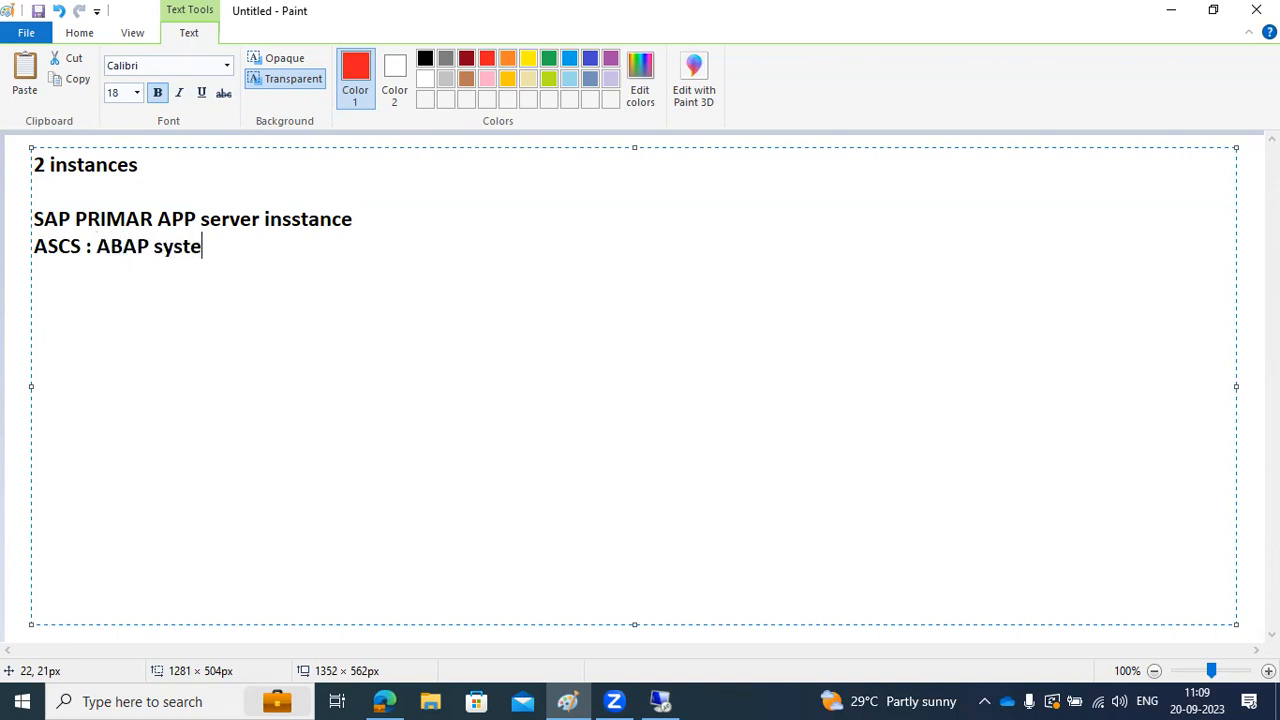
{"action": "type", "text": "m central "}
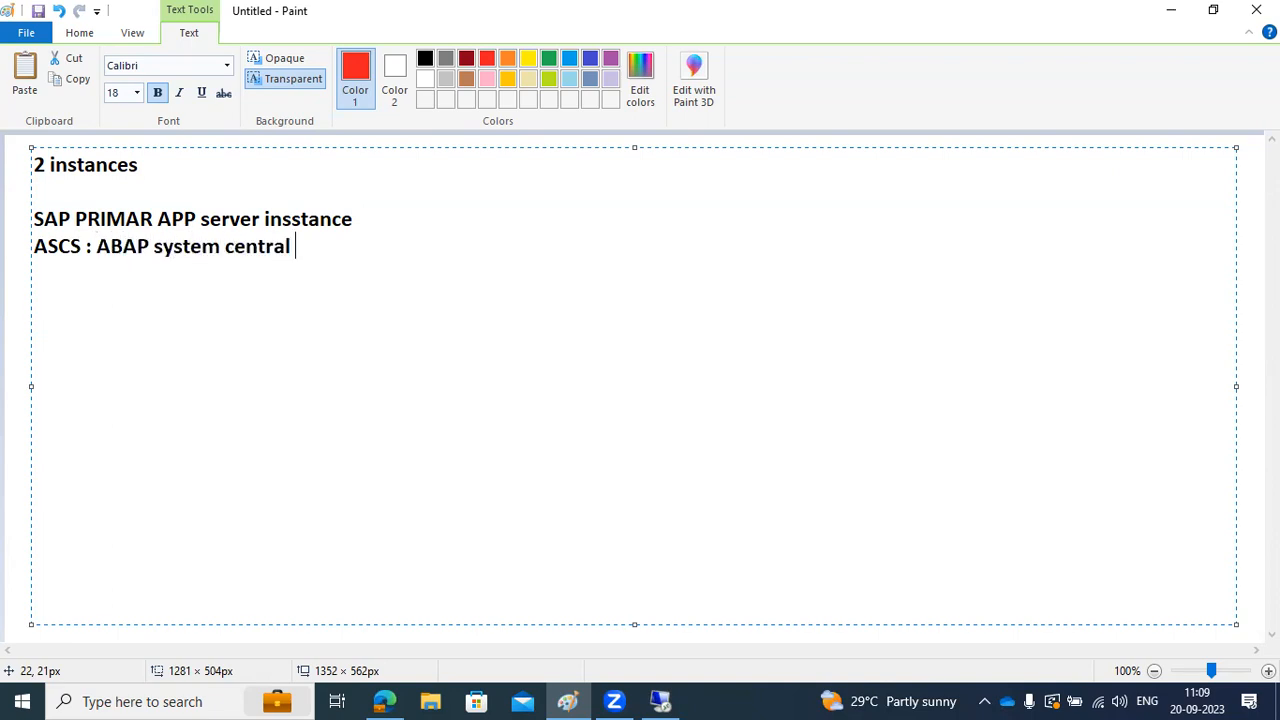
{"action": "type", "text": "services"}
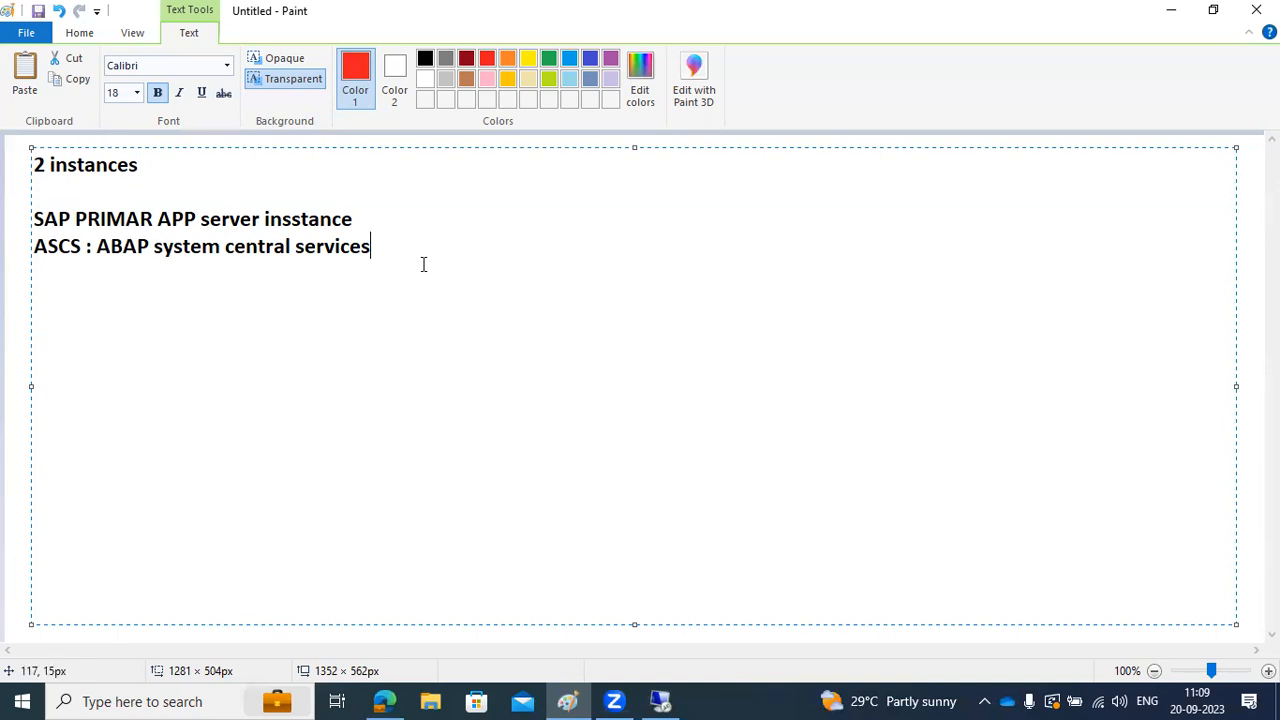
{"action": "left_click_drag", "start_coordinate": [373, 248], "coordinate": [26, 172]}
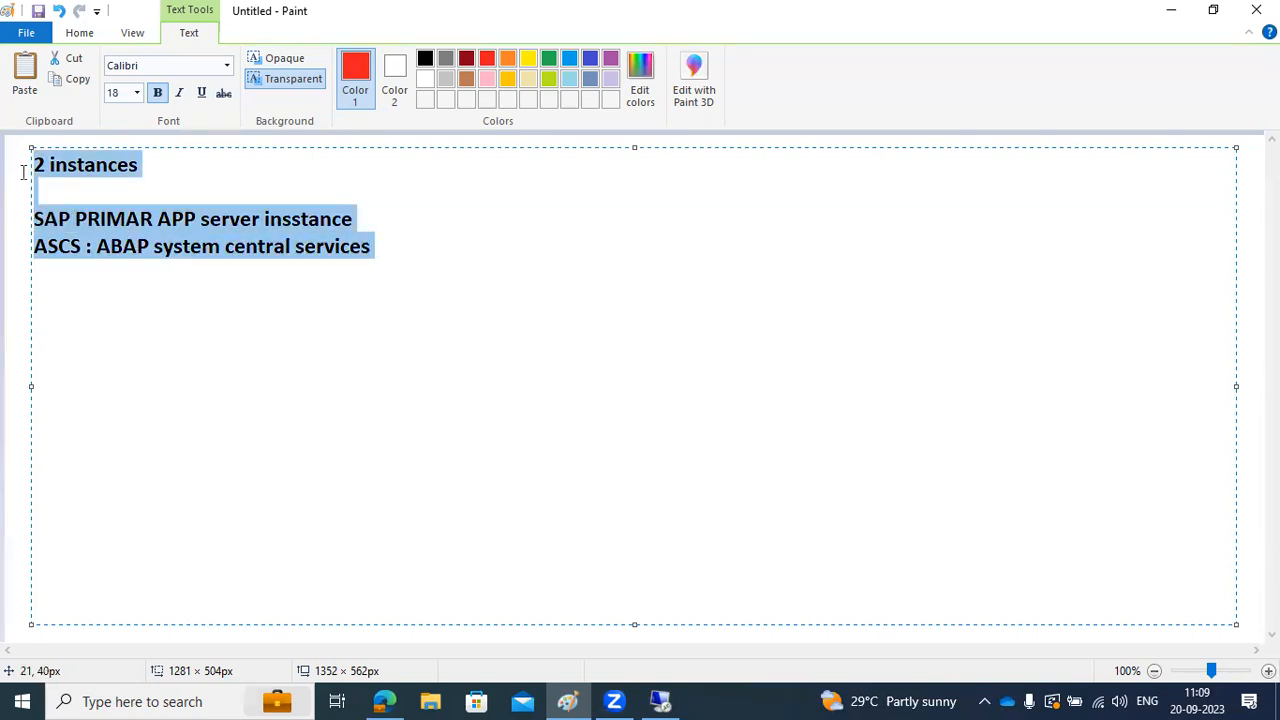
{"action": "key", "text": "Delete"}
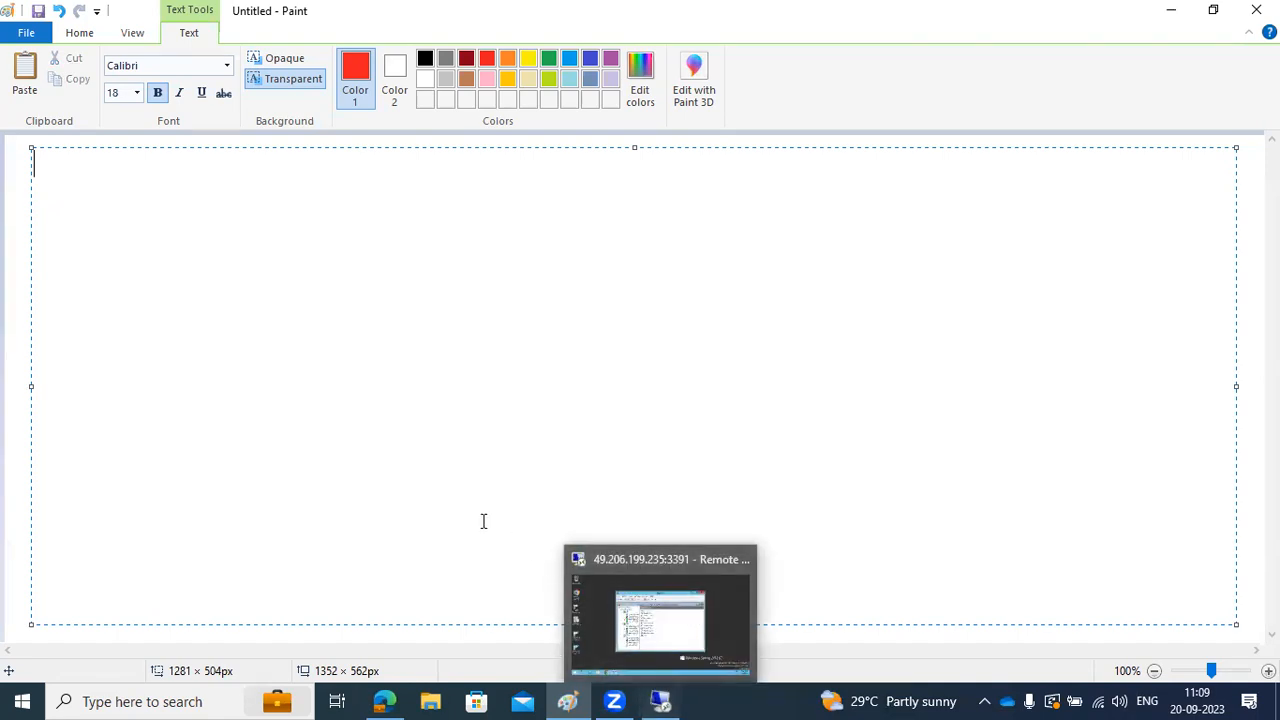
Draw three red rounded boxes down the canvas and connect them with lines.
{"action": "left_click", "coordinate": [18, 354]}
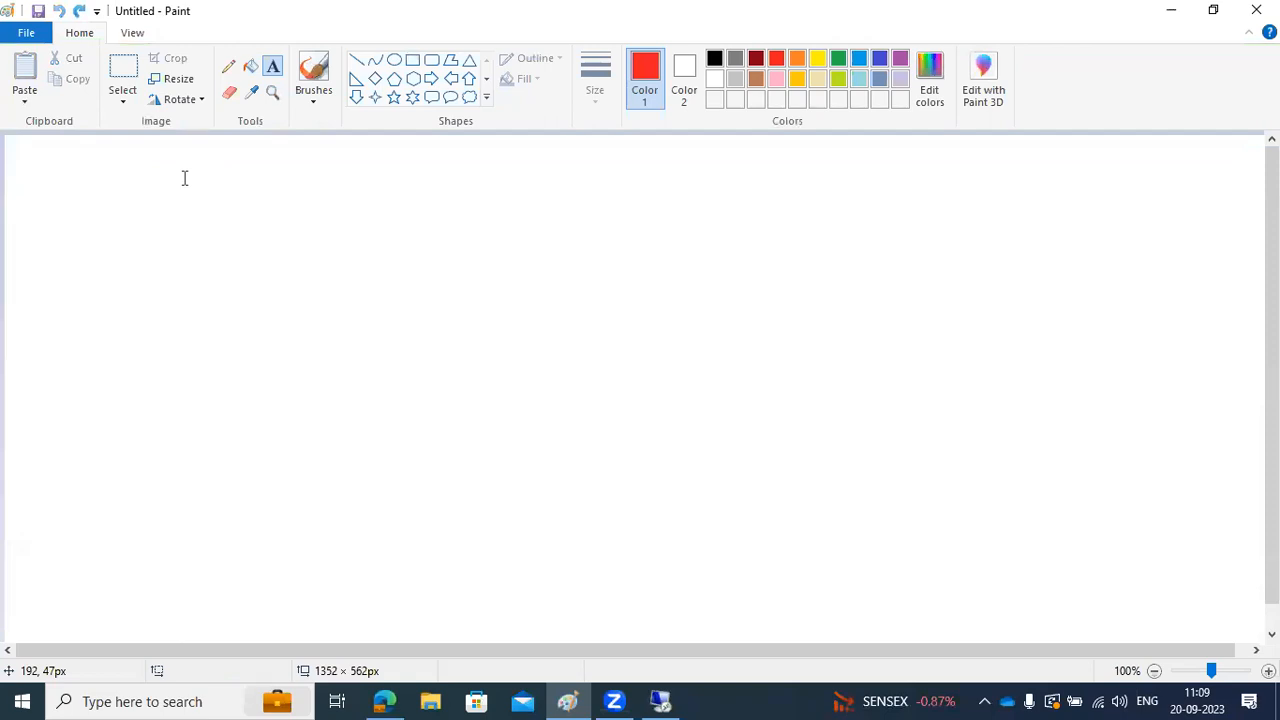
{"action": "left_click", "coordinate": [431, 59]}
{"action": "mouse_move", "coordinate": [630, 145]}
{"action": "left_mouse_down"}
{"action": "mouse_move", "coordinate": [672, 183]}
{"action": "mouse_move", "coordinate": [738, 197]}
{"action": "left_mouse_up"}
{"action": "left_click_drag", "start_coordinate": [537, 252], "coordinate": [861, 401]}
{"action": "left_click_drag", "start_coordinate": [646, 467], "coordinate": [771, 599]}
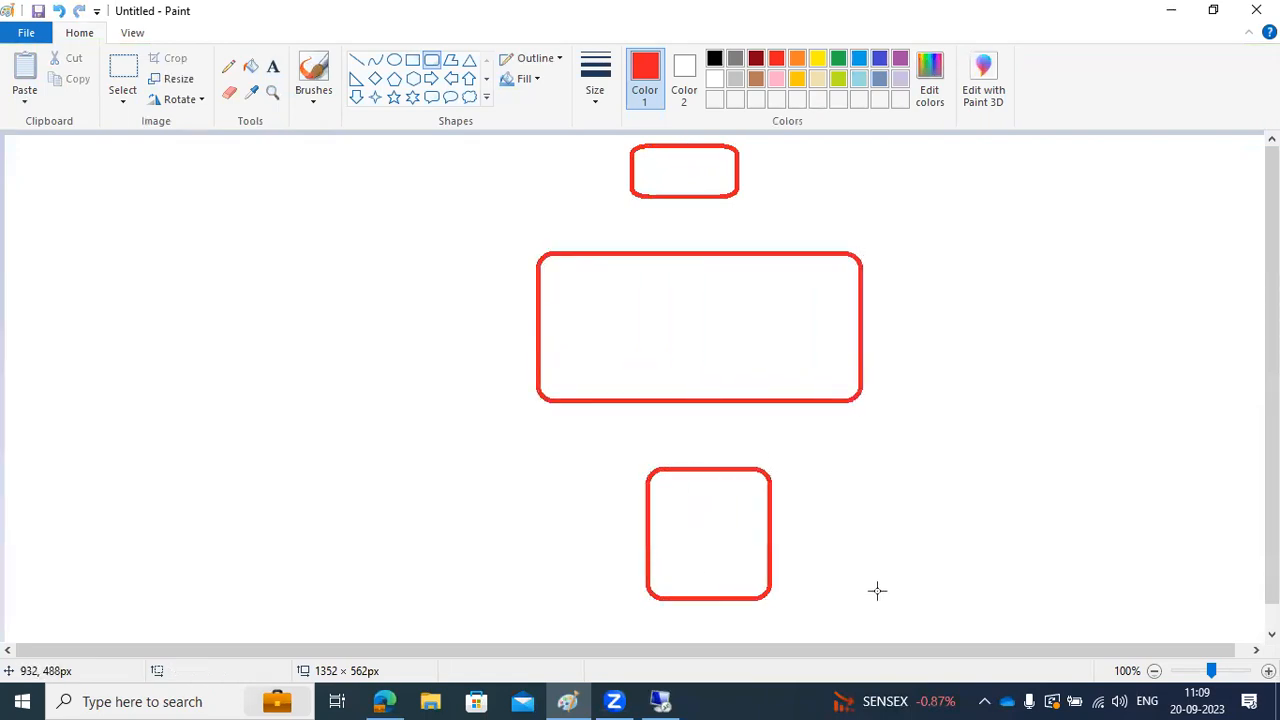
{"action": "left_click", "coordinate": [356, 60]}
{"action": "mouse_move", "coordinate": [536, 163]}
{"action": "left_mouse_down"}
{"action": "mouse_move", "coordinate": [662, 162]}
{"action": "mouse_move", "coordinate": [692, 260]}
{"action": "mouse_move", "coordinate": [686, 320]}
{"action": "left_mouse_up"}
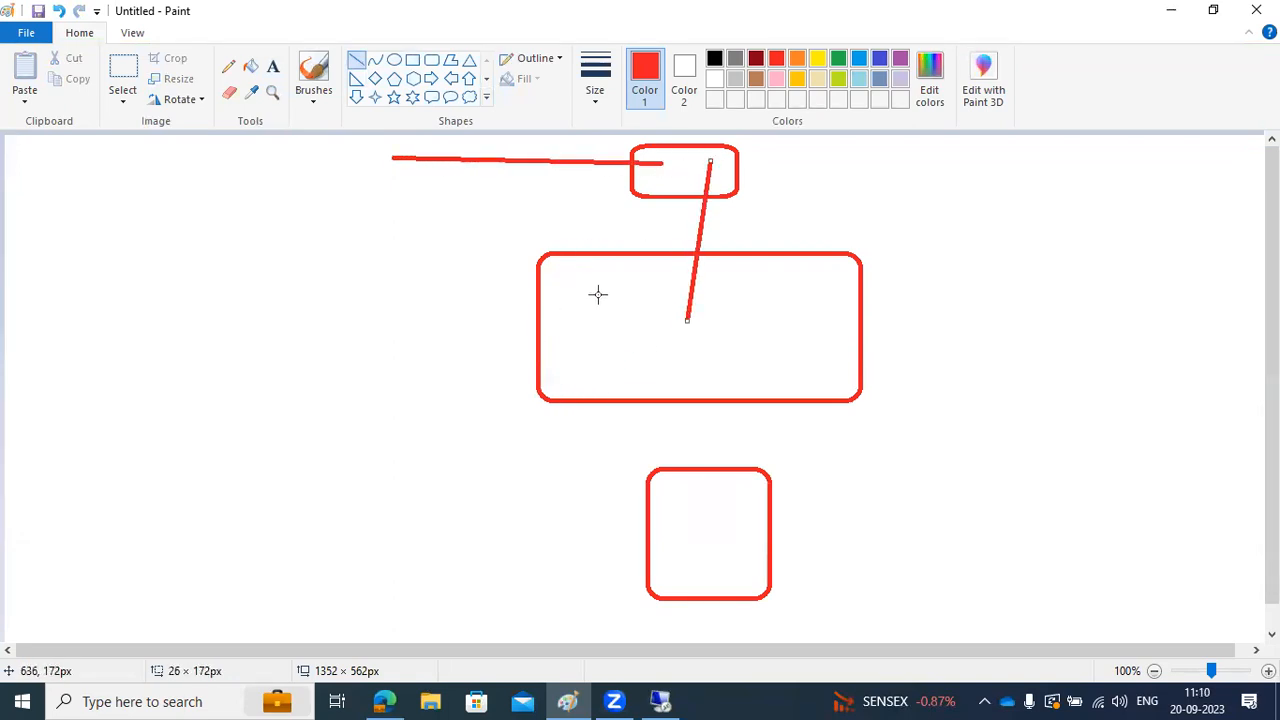
{"action": "left_click_drag", "start_coordinate": [731, 513], "coordinate": [824, 515]}
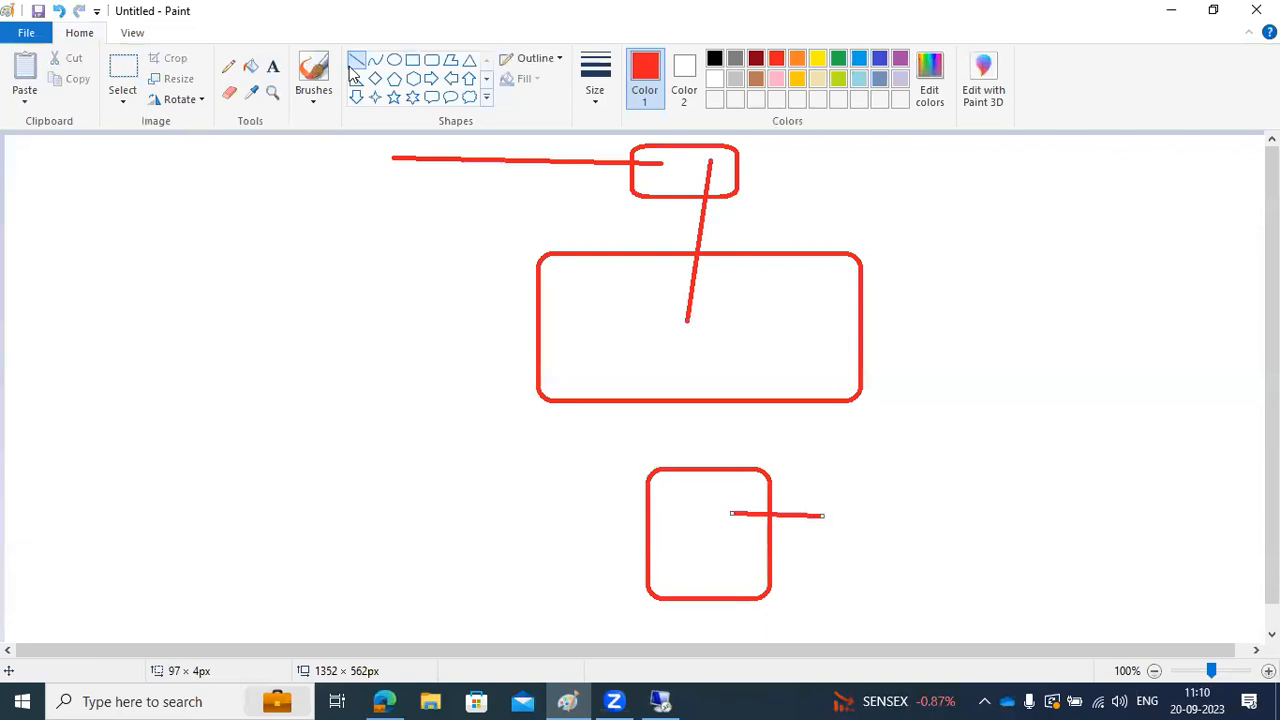
Label the big box and the top box SAP and the bottom box DB.
{"action": "left_click", "coordinate": [275, 68]}
{"action": "left_click", "coordinate": [452, 318]}
{"action": "type", "text": "SAP"}
{"action": "left_click", "coordinate": [682, 524]}
{"action": "left_click", "coordinate": [682, 524]}
{"action": "type", "text": "DB"}
{"action": "left_click", "coordinate": [563, 300]}
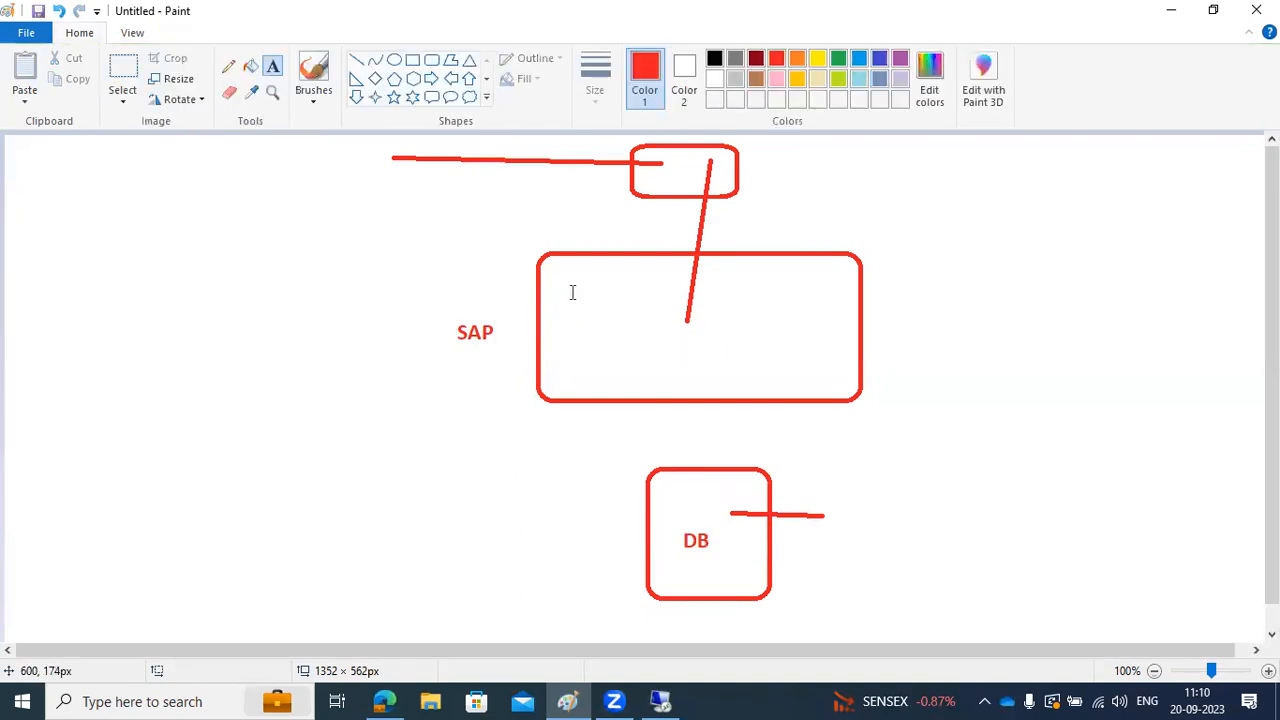
{"action": "left_click", "coordinate": [666, 169]}
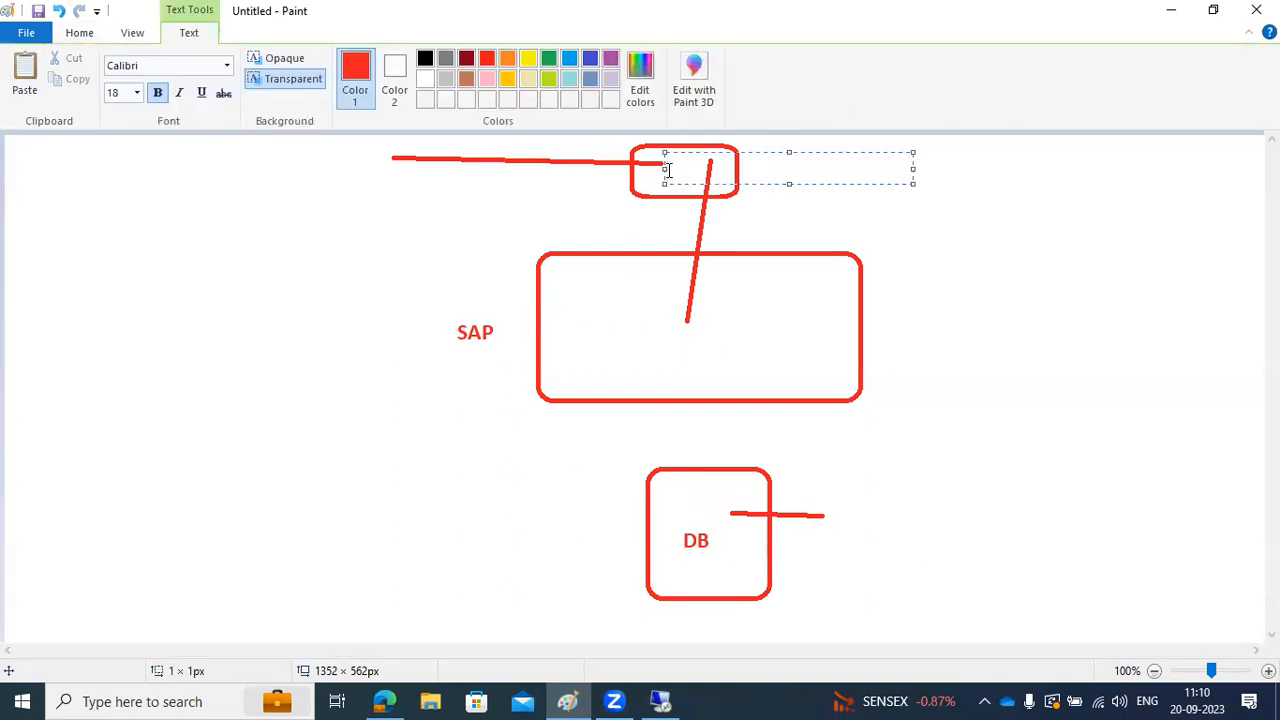
{"action": "type", "text": "SAP"}
{"action": "left_click", "coordinate": [619, 172]}
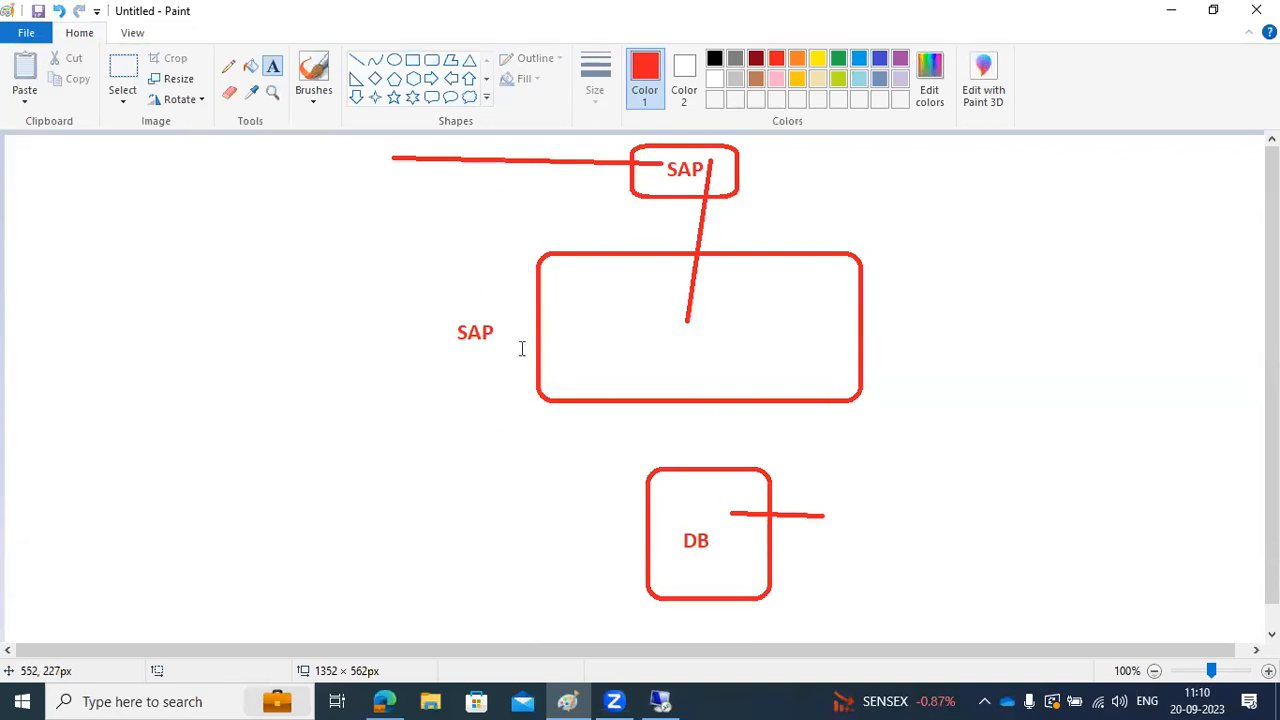
Draw two rectangles inside the big box and a thin one along its top edge.
{"action": "left_click", "coordinate": [412, 60]}
{"action": "mouse_move", "coordinate": [722, 282]}
{"action": "left_mouse_down"}
{"action": "mouse_move", "coordinate": [780, 319]}
{"action": "mouse_move", "coordinate": [830, 321]}
{"action": "left_mouse_up"}
{"action": "left_click_drag", "start_coordinate": [575, 334], "coordinate": [818, 377]}
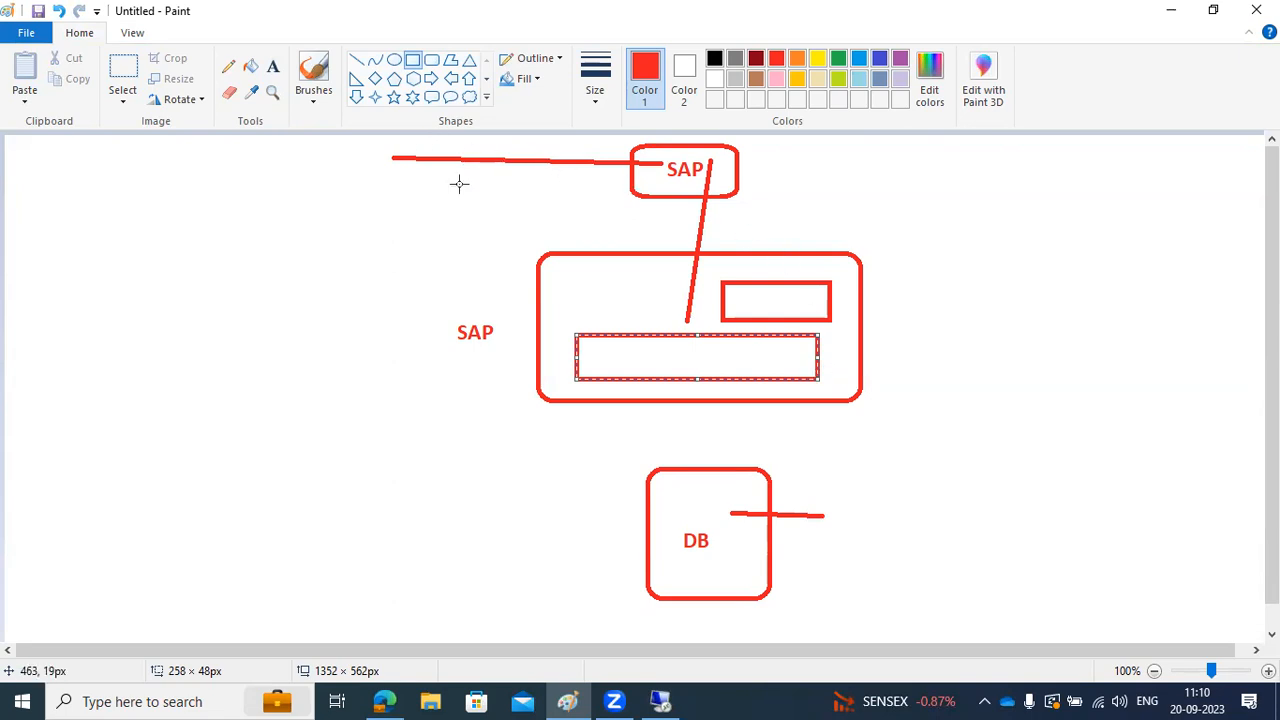
{"action": "left_click_drag", "start_coordinate": [543, 250], "coordinate": [660, 253]}
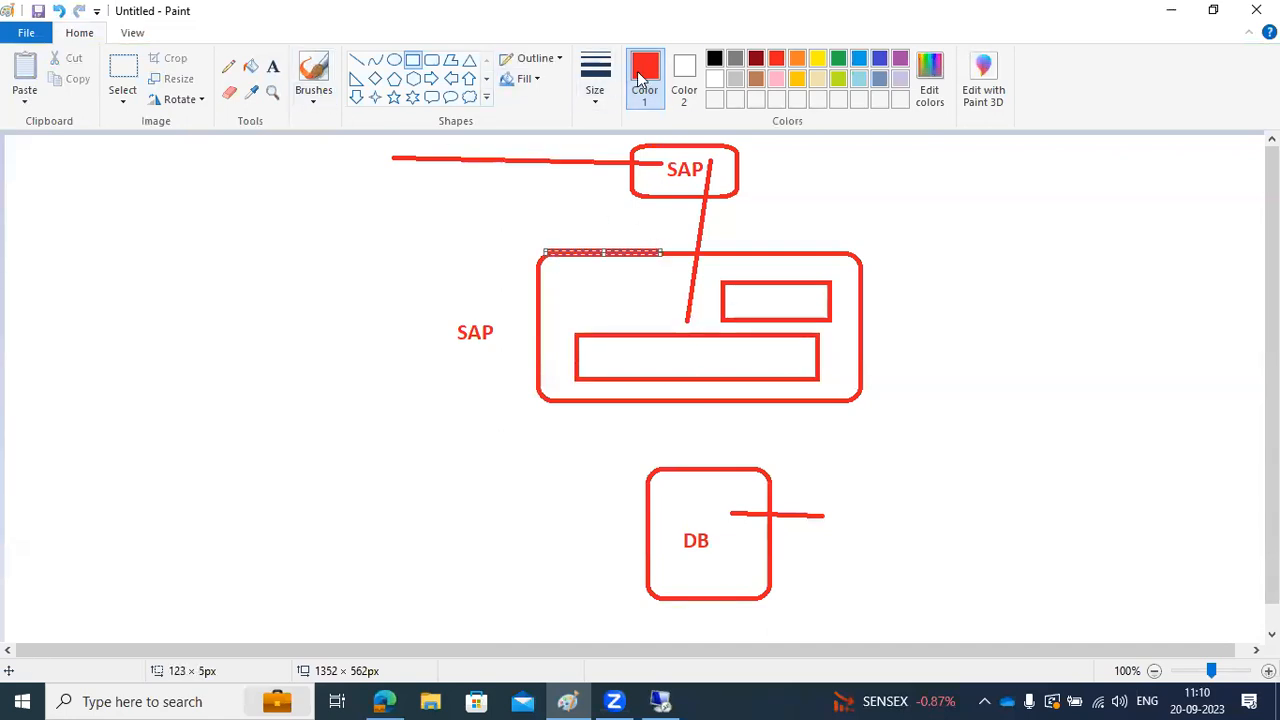
Switch to green and outline the big SAP box and its two inner rectangles.
{"action": "left_click", "coordinate": [838, 60]}
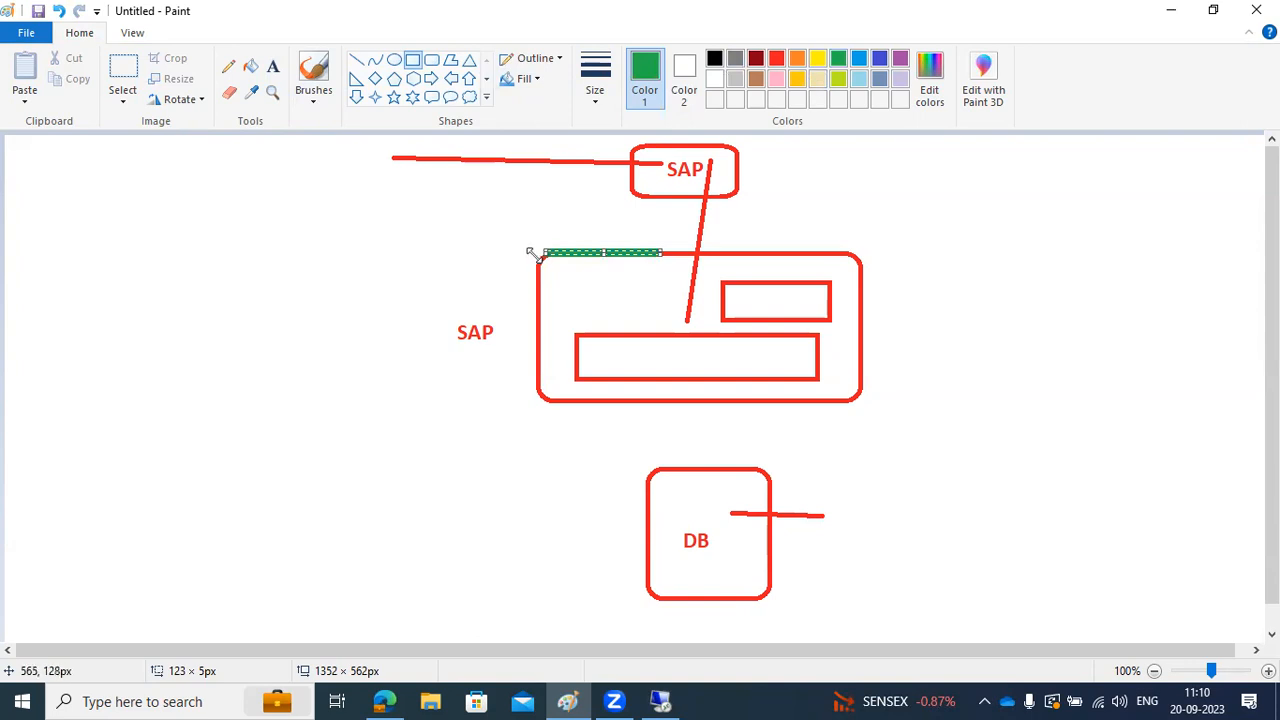
{"action": "left_click", "coordinate": [311, 177]}
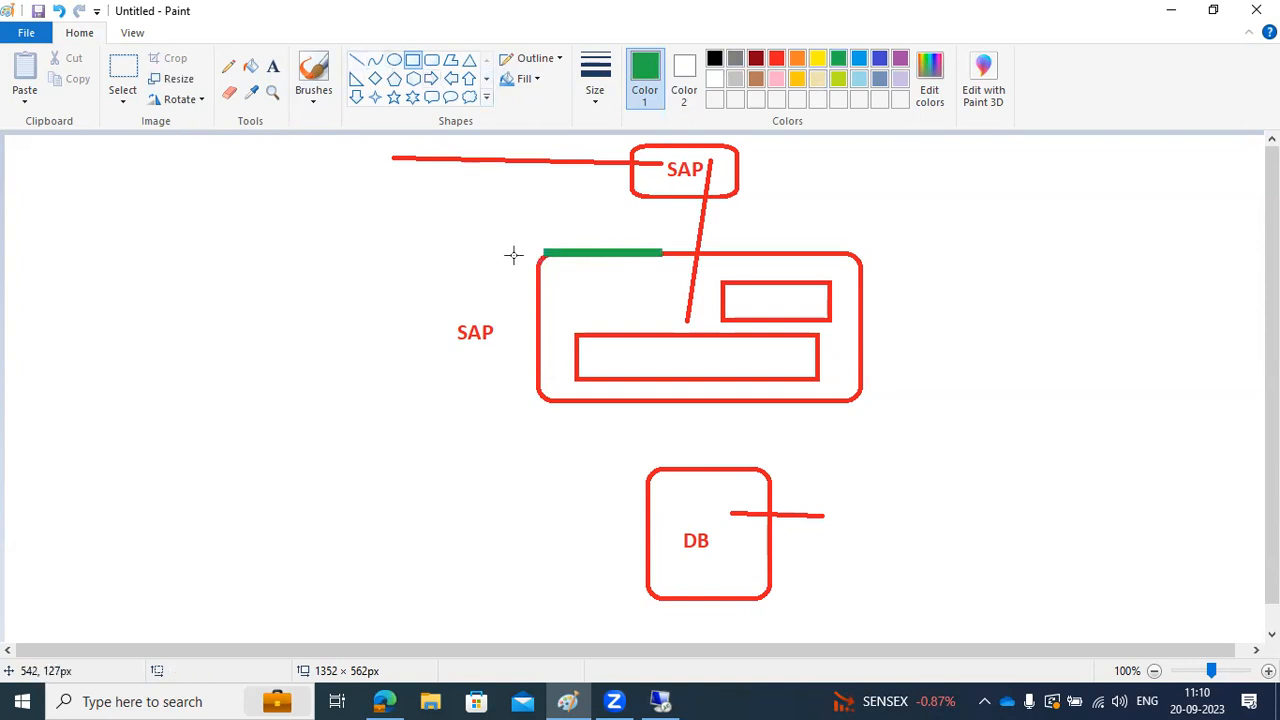
{"action": "left_click_drag", "start_coordinate": [531, 253], "coordinate": [862, 402]}
{"action": "left_click", "coordinate": [905, 402]}
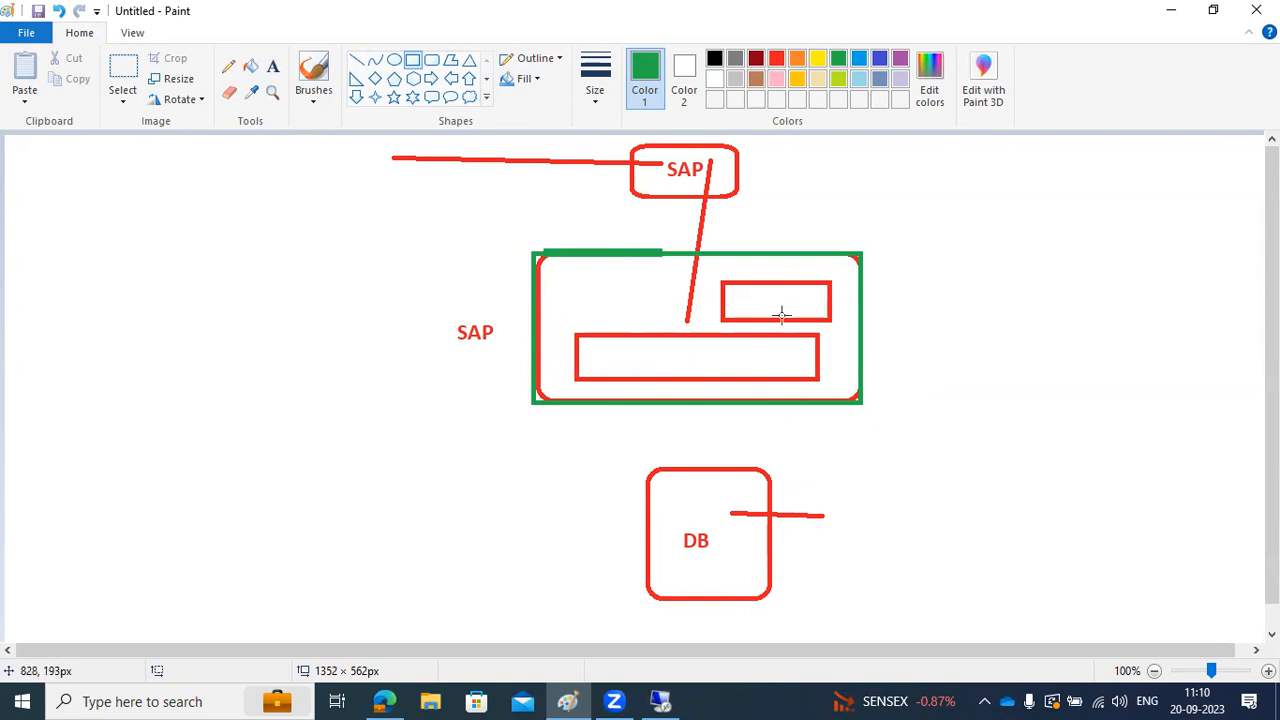
{"action": "left_click_drag", "start_coordinate": [722, 280], "coordinate": [829, 322]}
{"action": "left_click", "coordinate": [571, 331]}
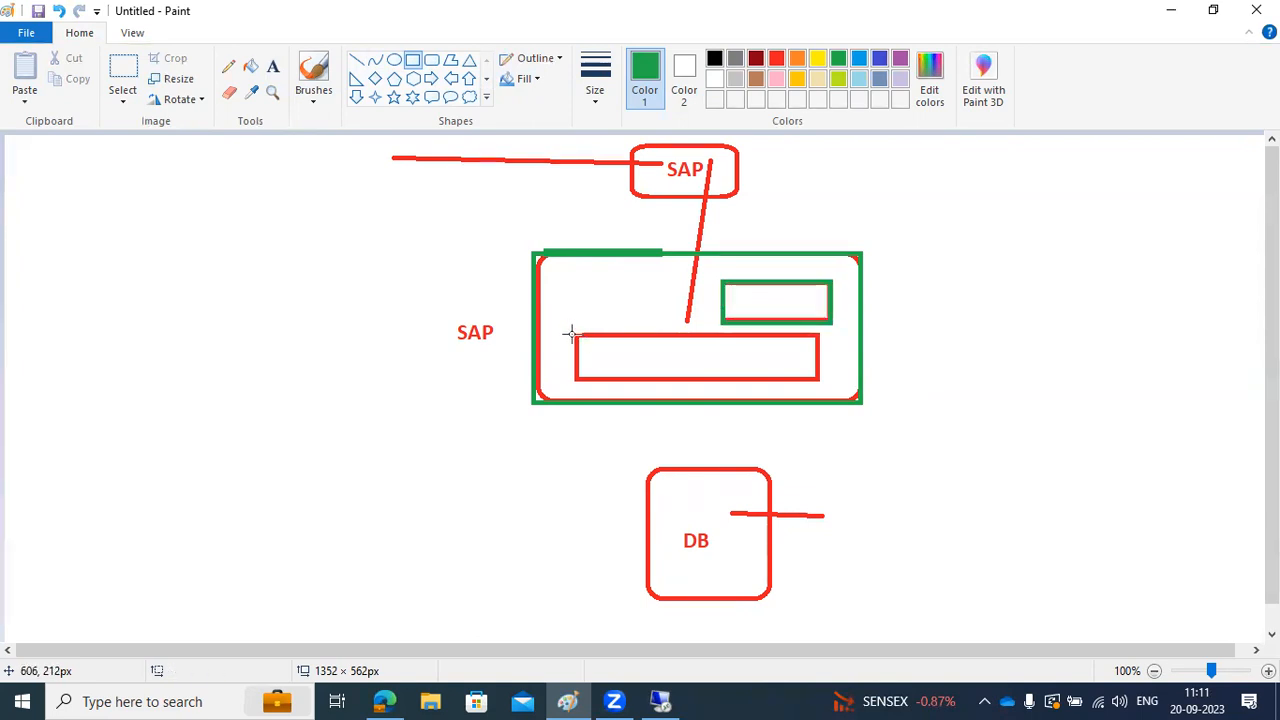
{"action": "left_click_drag", "start_coordinate": [574, 335], "coordinate": [818, 379]}
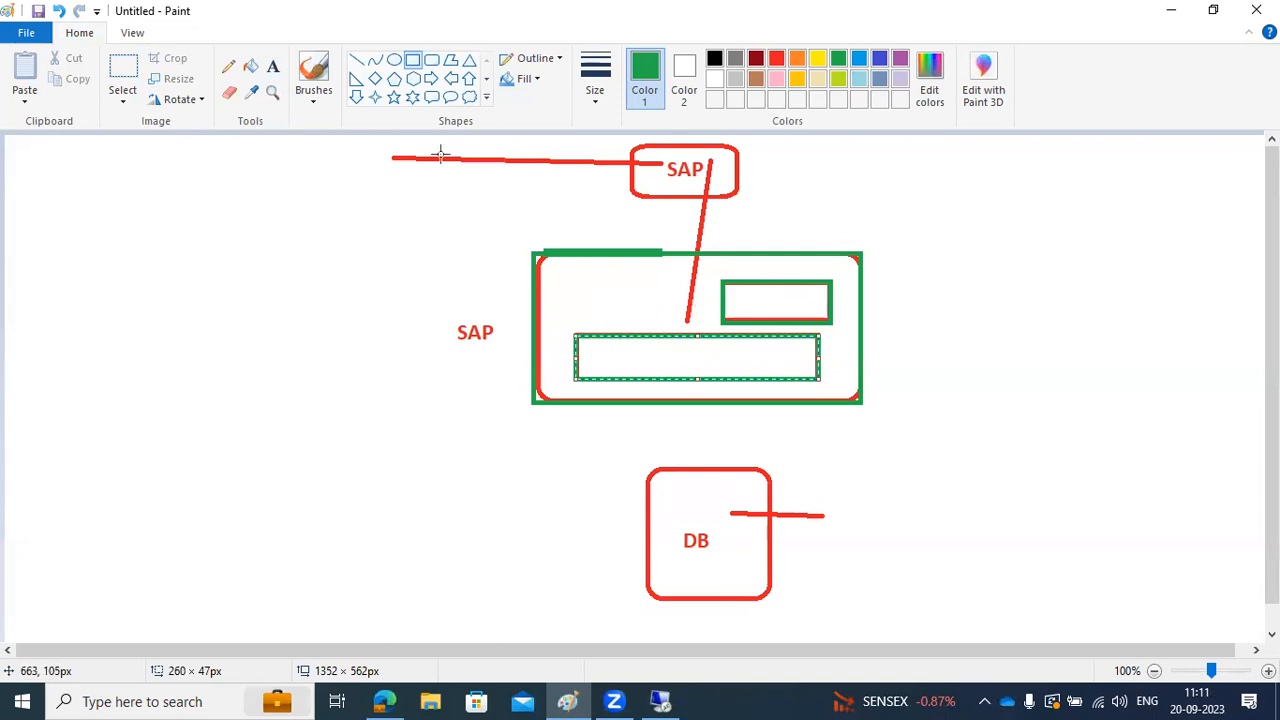
{"action": "left_click", "coordinate": [273, 66]}
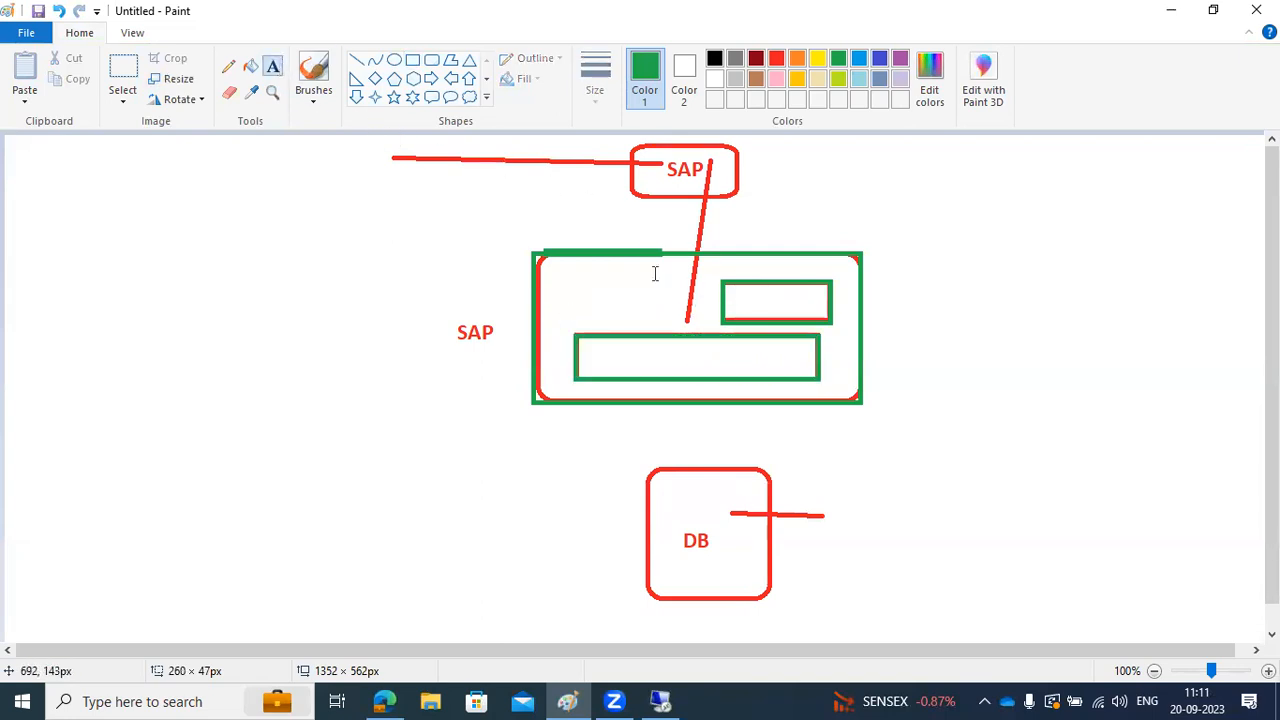
Label the upper inner rectangle ASCS and the lower one PAS in green.
{"action": "left_click", "coordinate": [733, 302]}
{"action": "type", "text": "AS"}
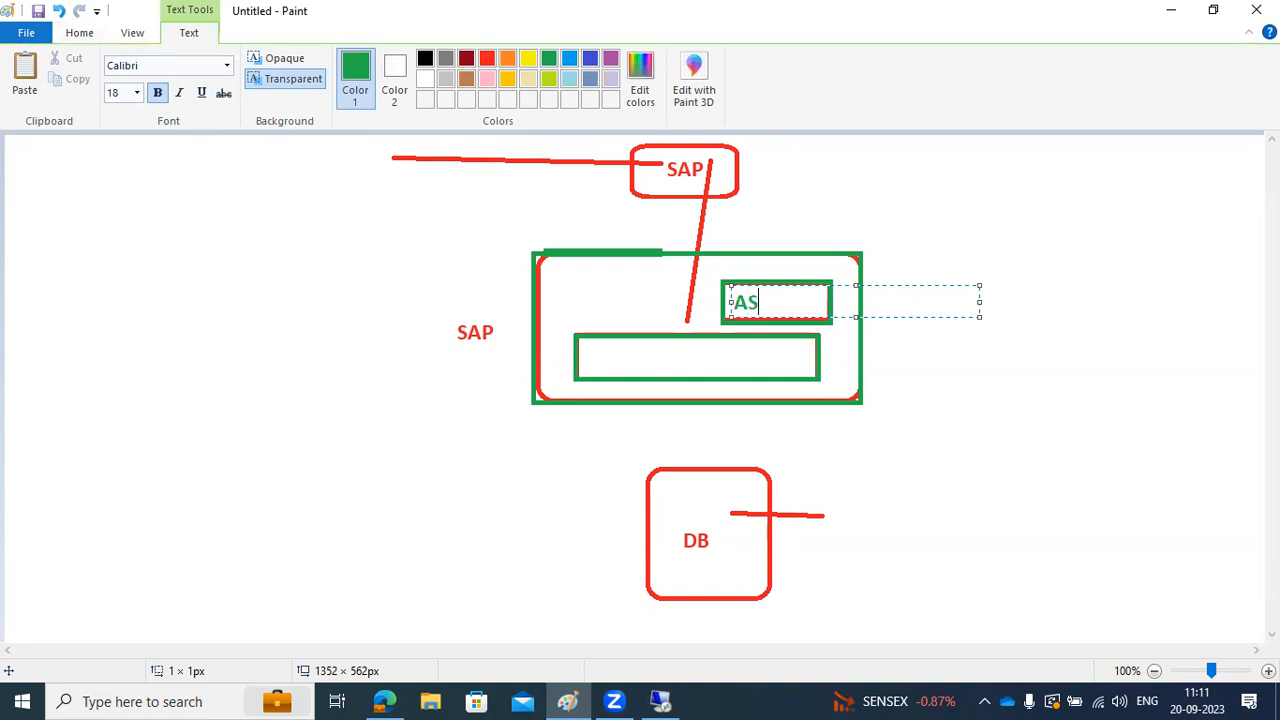
{"action": "type", "text": "CS"}
{"action": "left_click", "coordinate": [640, 345]}
{"action": "type", "text": "PAS"}
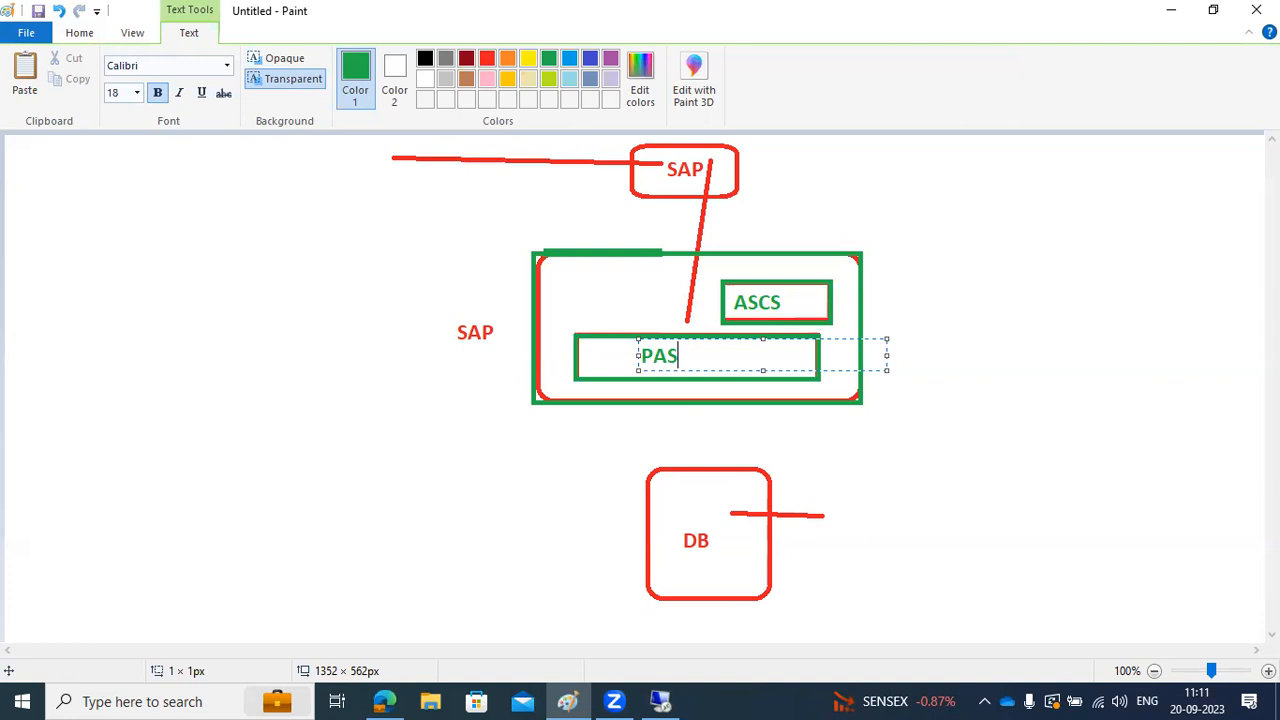
{"action": "left_click", "coordinate": [495, 446]}
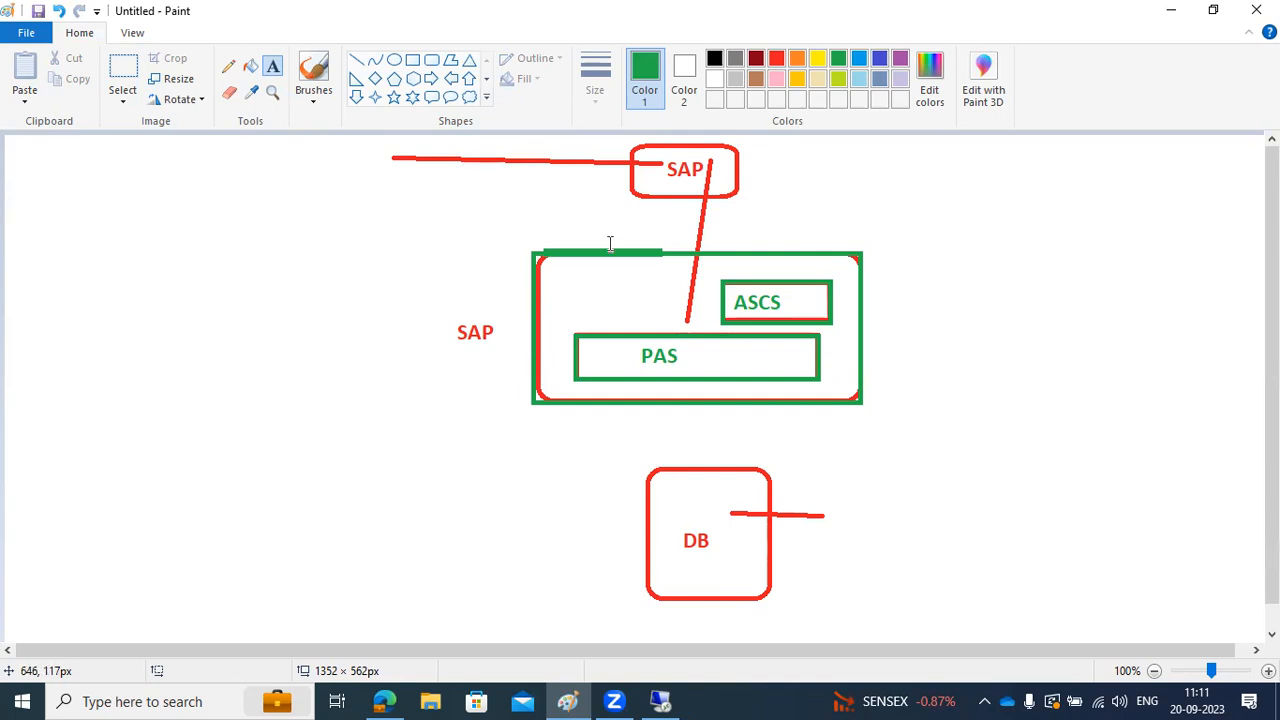
{"action": "left_click_drag", "start_coordinate": [23, 158], "coordinate": [404, 248]}
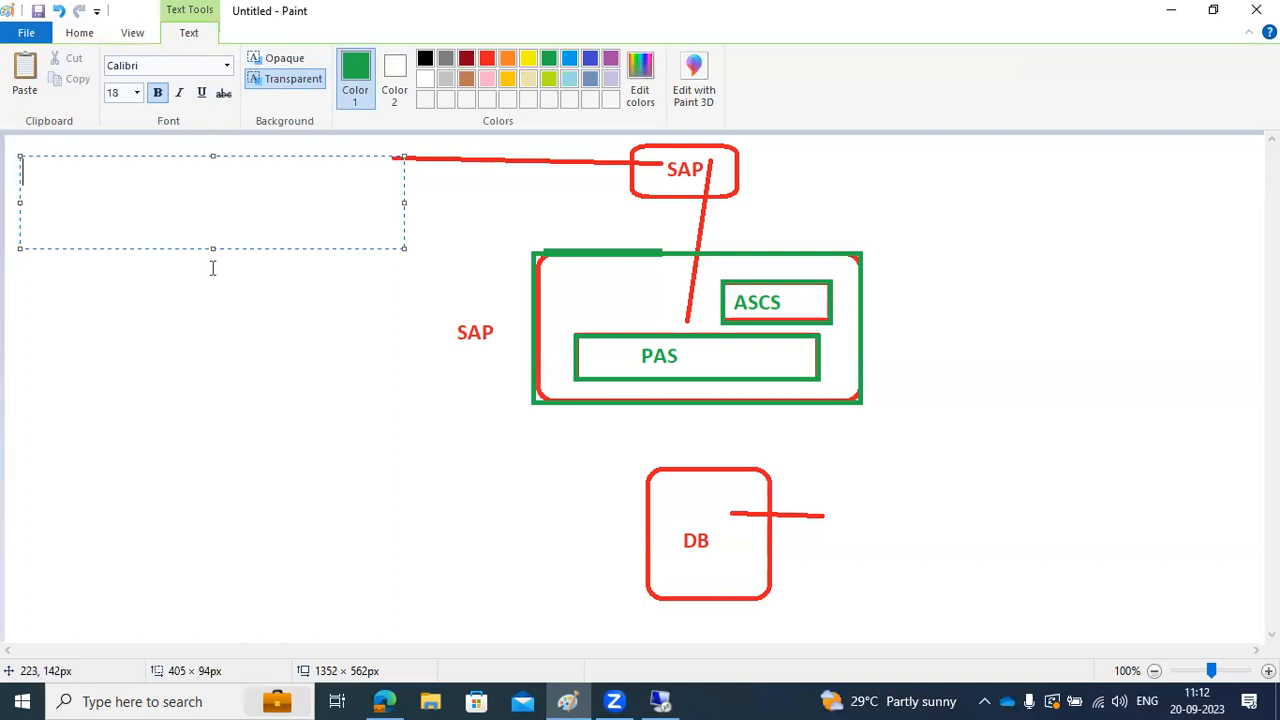
Start a tall green note titled '7 SAP WORKPROCESEES' with the line DVEBMGS.
{"action": "left_click", "coordinate": [160, 326]}
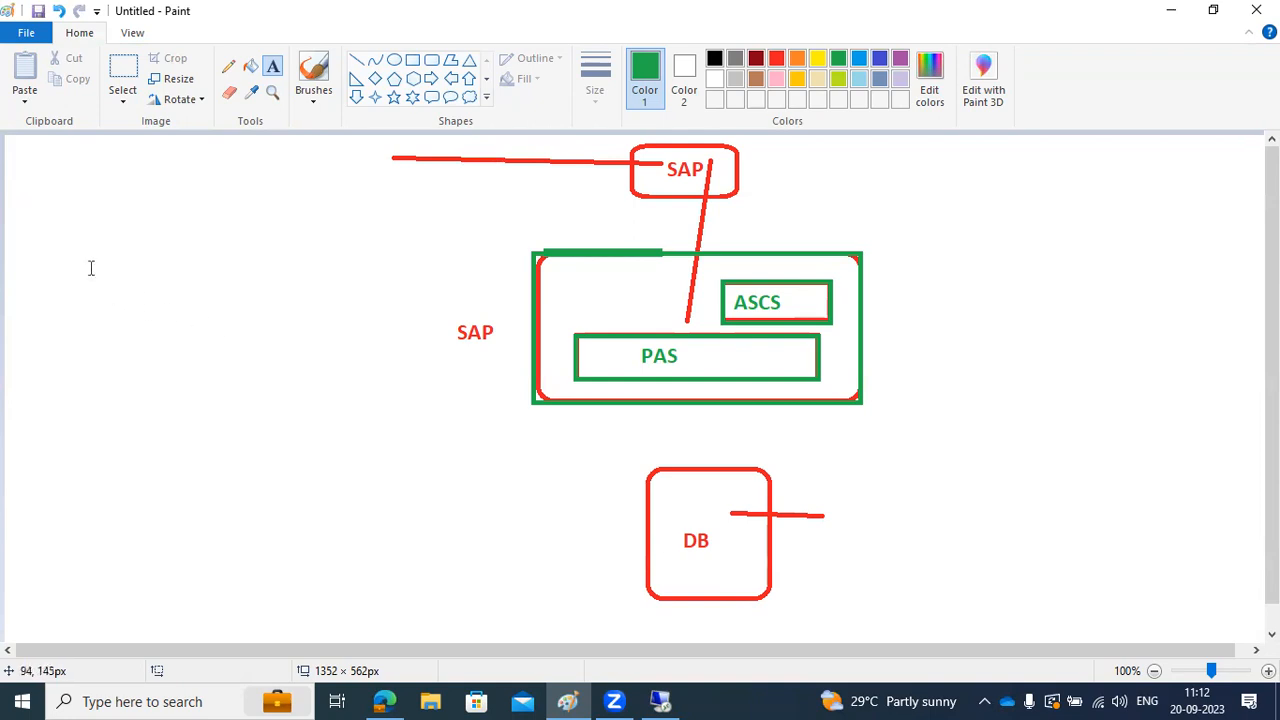
{"action": "left_click_drag", "start_coordinate": [30, 172], "coordinate": [418, 552]}
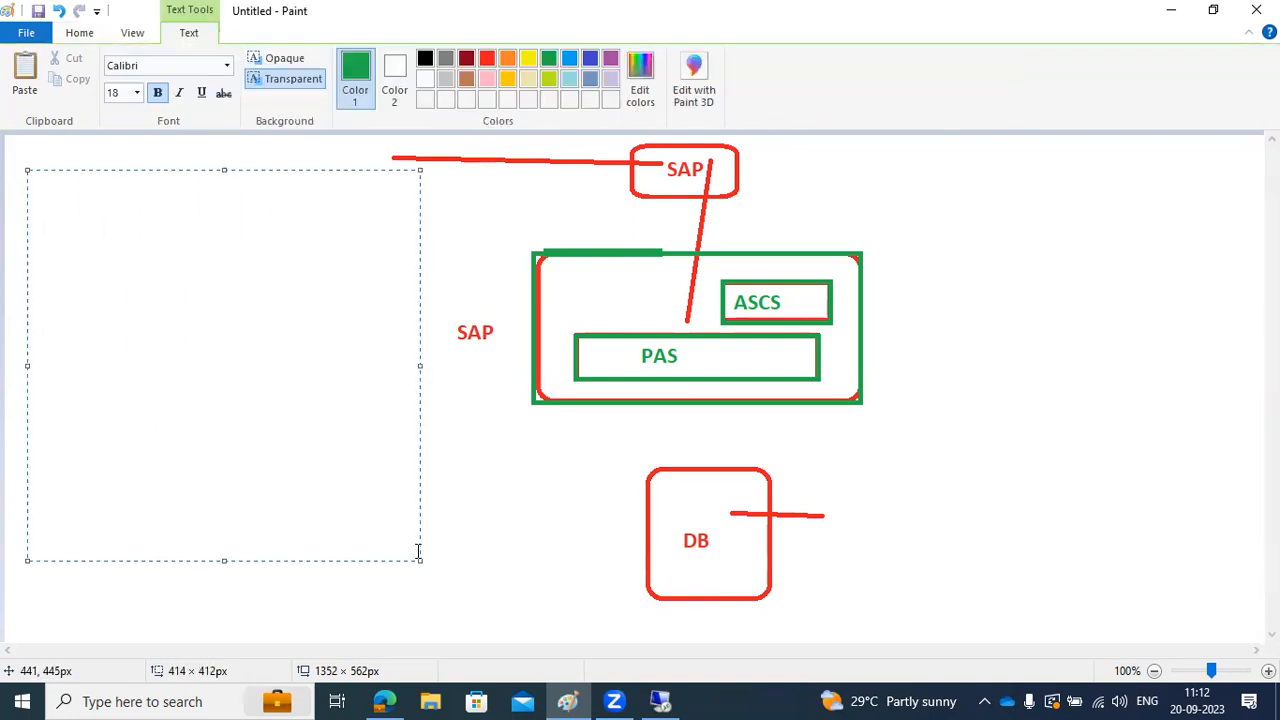
{"action": "type", "text": "7 "}
{"action": "type", "text": "FAMILY"}
{"action": "key", "text": "BackSpace"}
{"action": "key", "text": "BackSpace"}
{"action": "key", "text": "BackSpace"}
{"action": "key", "text": "BackSpace"}
{"action": "key", "text": "BackSpace"}
{"action": "key", "text": "BackSpace"}
{"action": "key", "text": "BackSpace"}
{"action": "type", "text": "SAP WORKPR"}
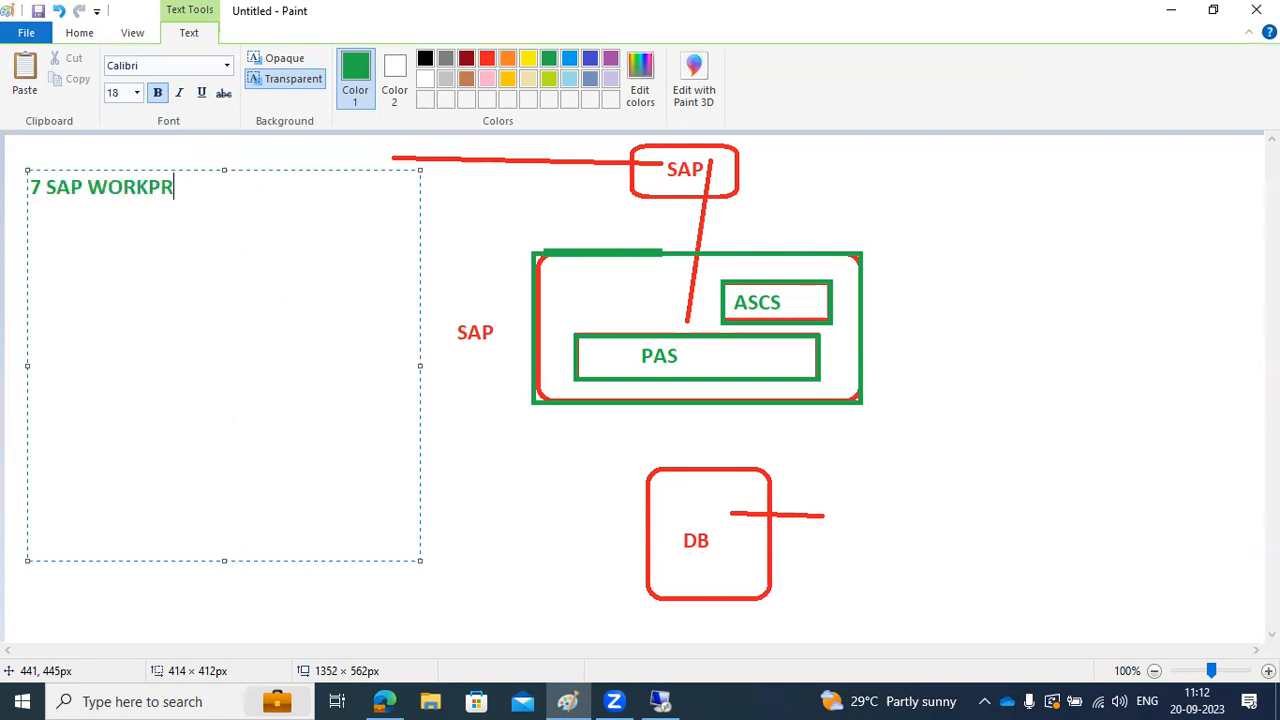
{"action": "type", "text": "OCESEES"}
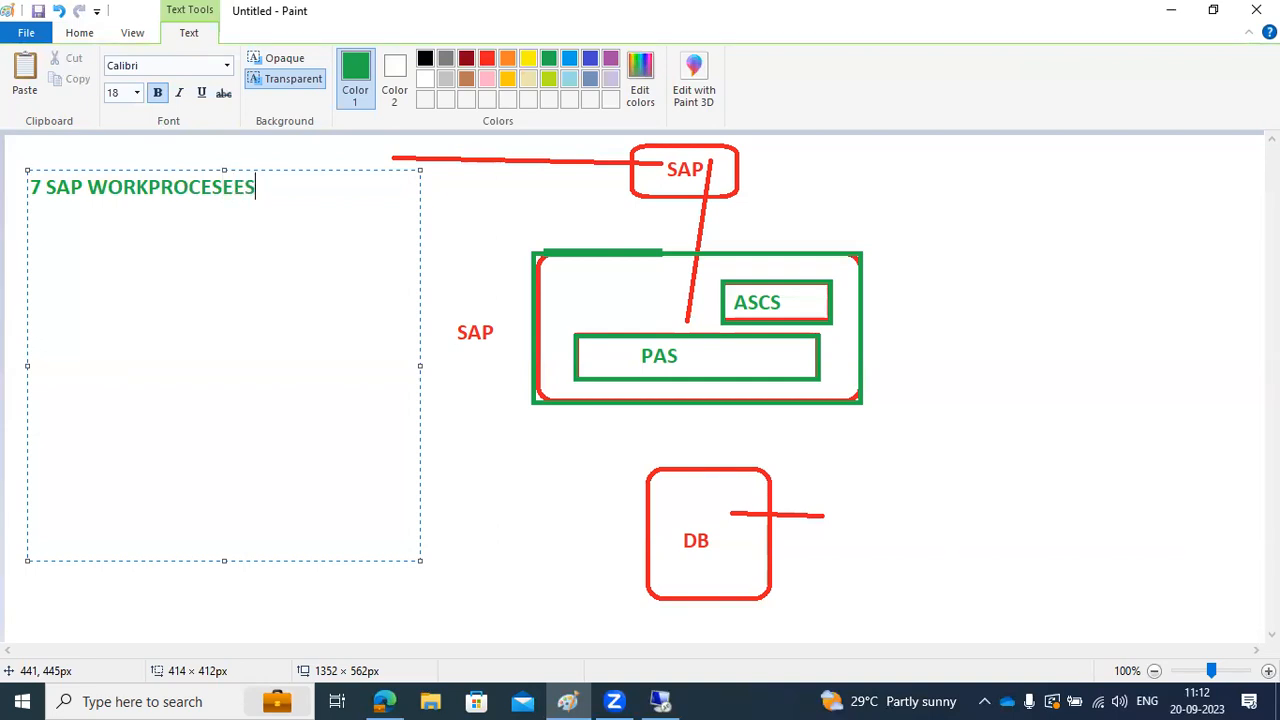
{"action": "key", "text": "Return"}
{"action": "type", "text": "DV"}
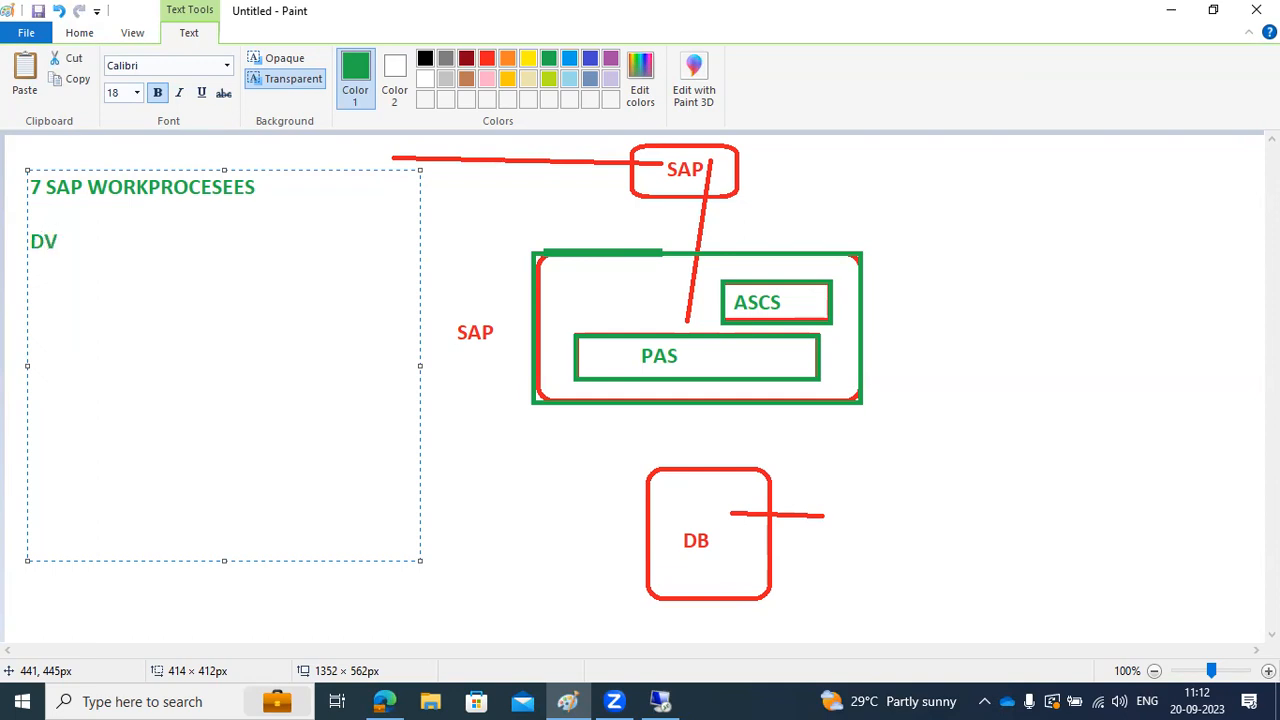
{"action": "type", "text": "EBMGS"}
List D - DIALOG, V - UPDATE, E - ENQUEUE, B - BACKGROUND, M-MESSAGEserver, G - gateway WP, S-SPOOL WP.
{"action": "type", "text": "D - DAILO"}
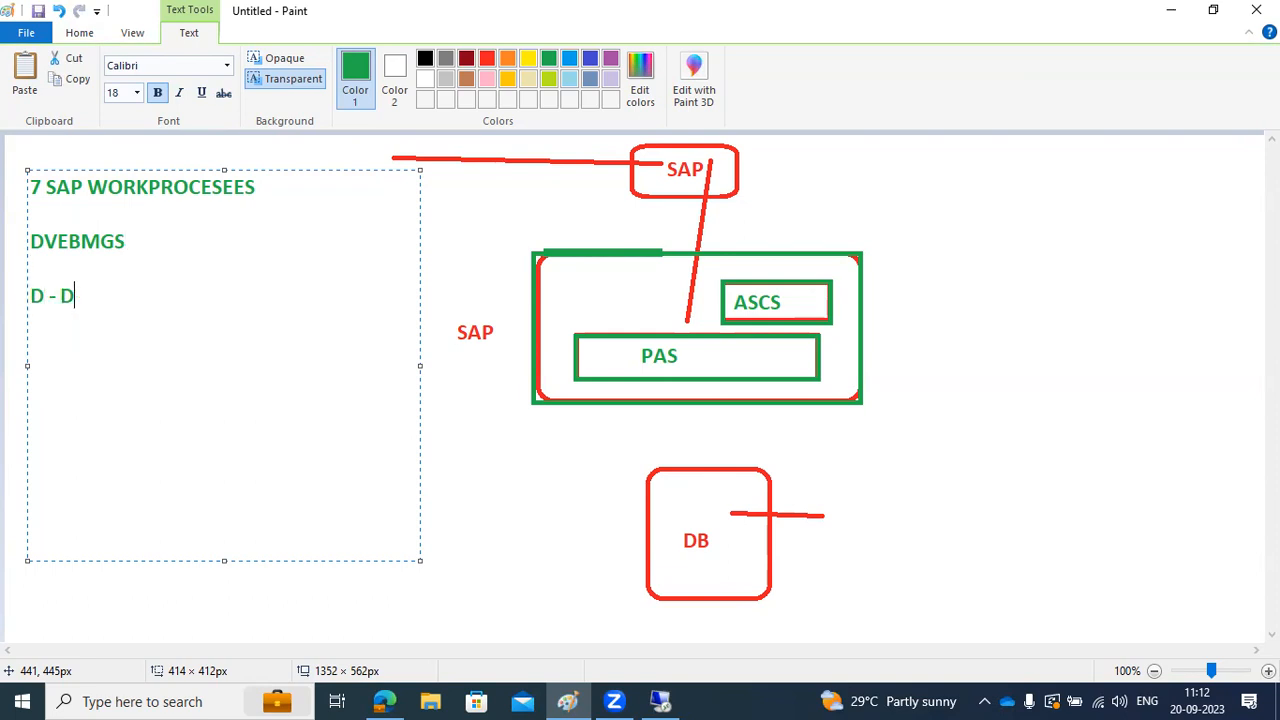
{"action": "key", "text": "BackSpace"}
{"action": "key", "text": "BackSpace"}
{"action": "key", "text": "BackSpace"}
{"action": "key", "text": "BackSpace"}
{"action": "type", "text": "IALOG"}
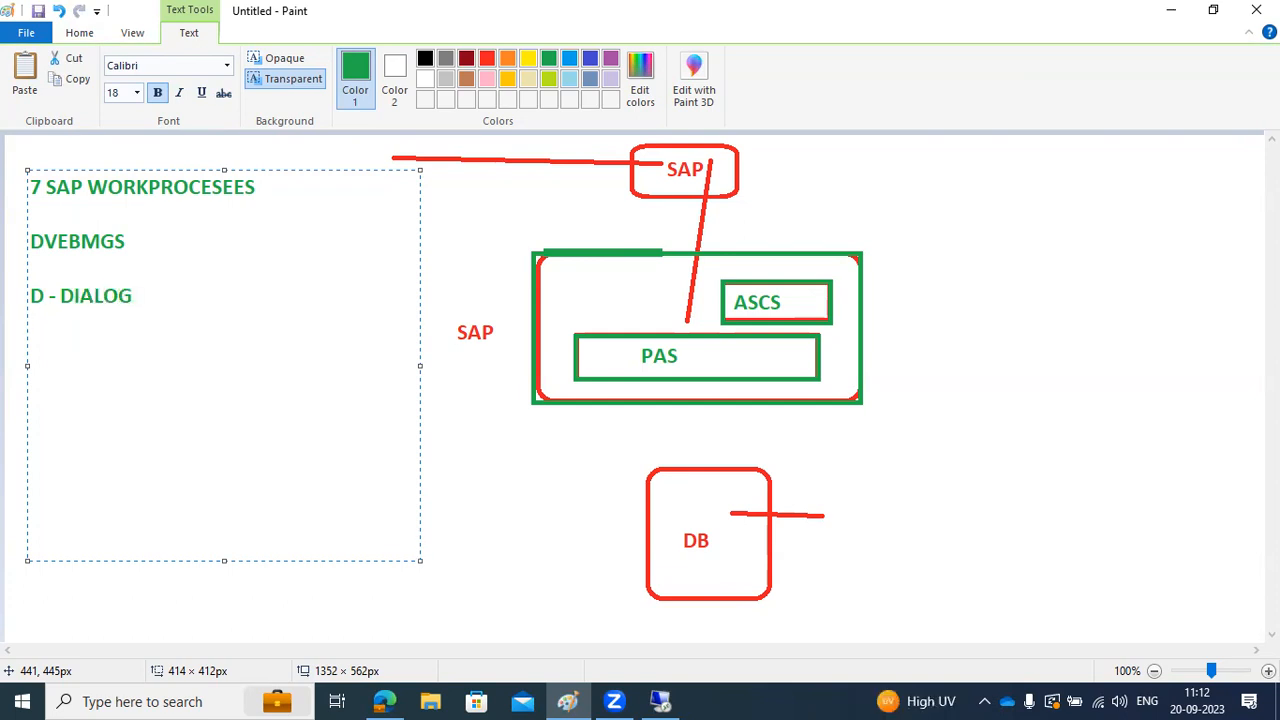
{"action": "key", "text": "Return"}
{"action": "type", "text": "V - UPDATE"}
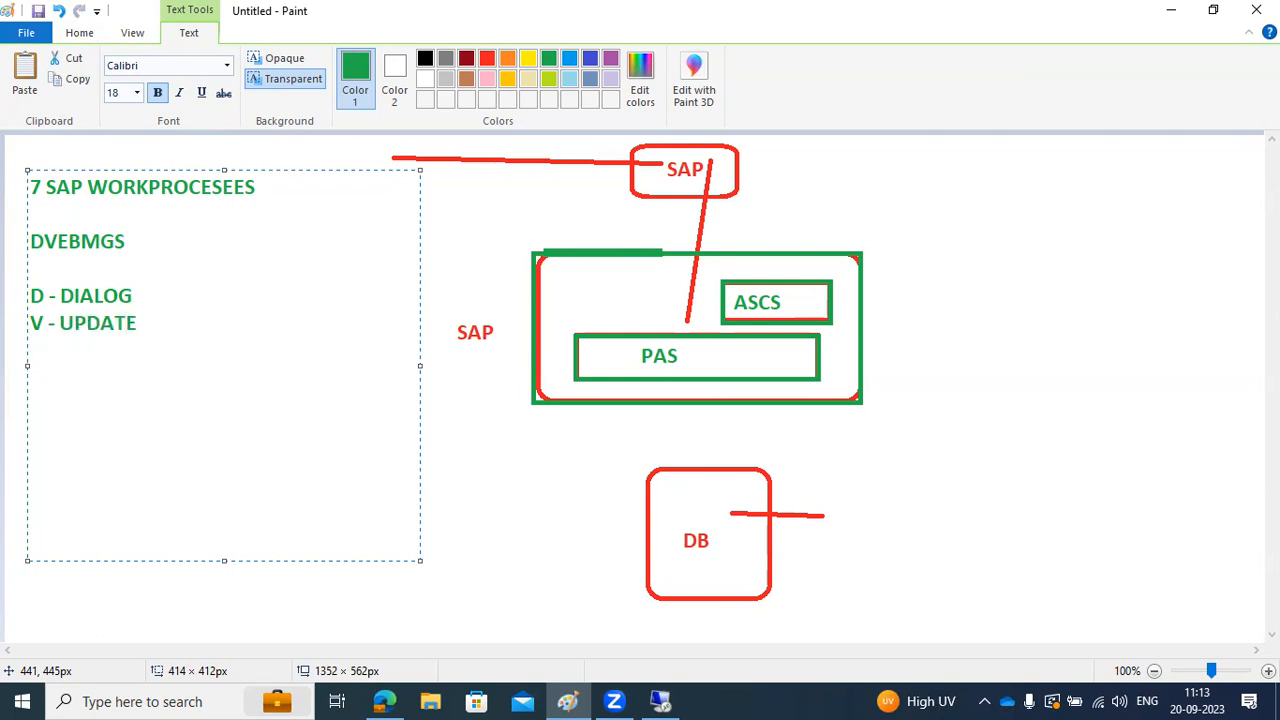
{"action": "key", "text": "Return"}
{"action": "type", "text": "E -ENQUEUE "}
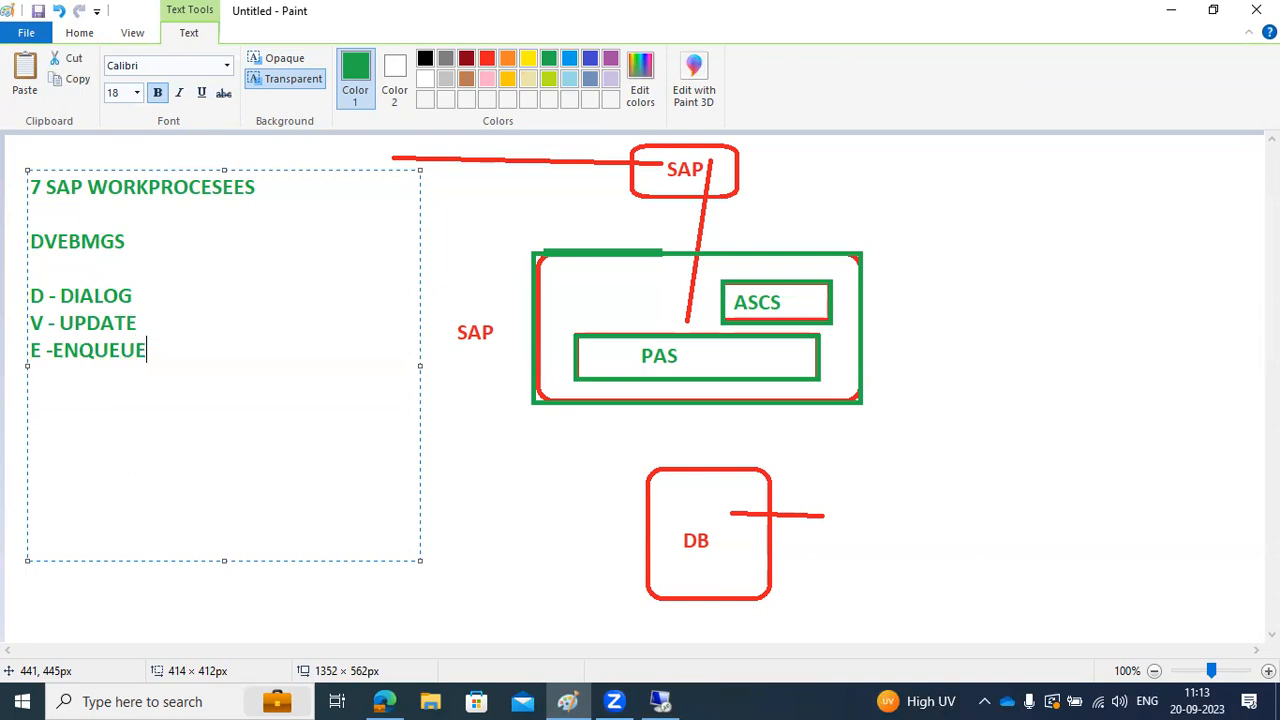
{"action": "type", "text": "B - BACKGRO"}
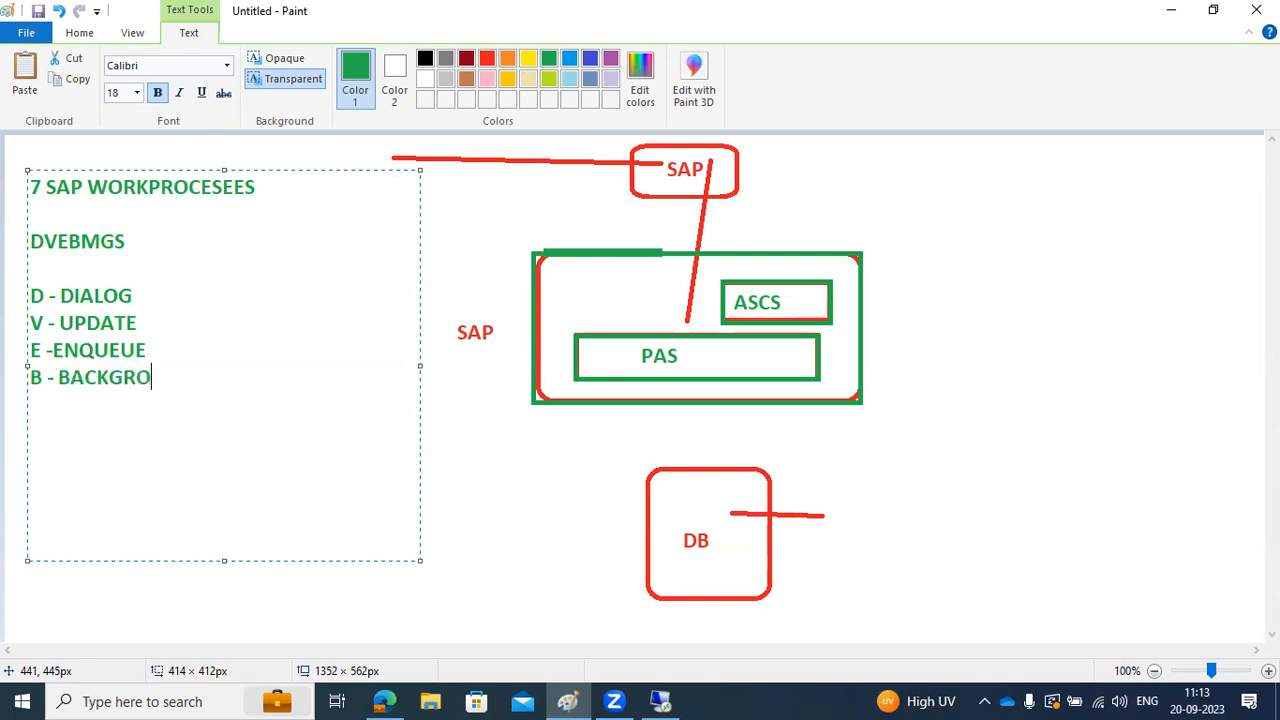
{"action": "type", "text": "UND M-MESSAGEserver"}
{"action": "key", "text": "Return"}
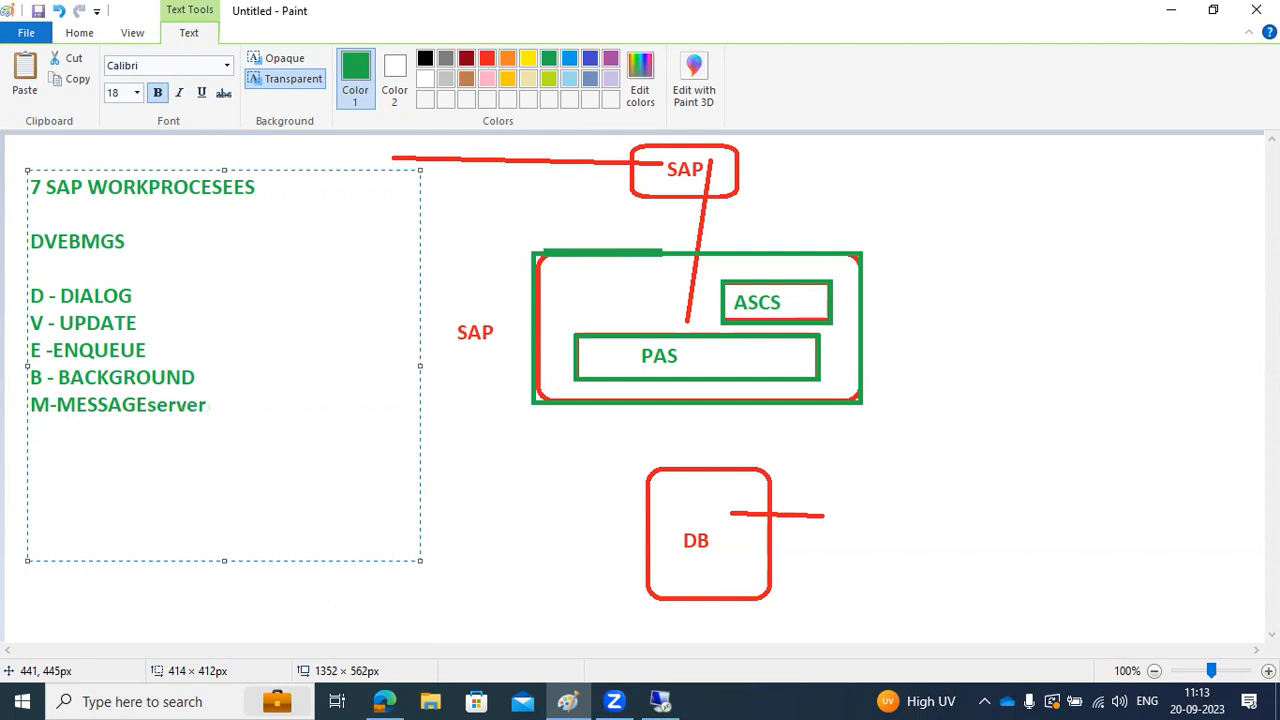
{"action": "type", "text": "G - gateway WP "}
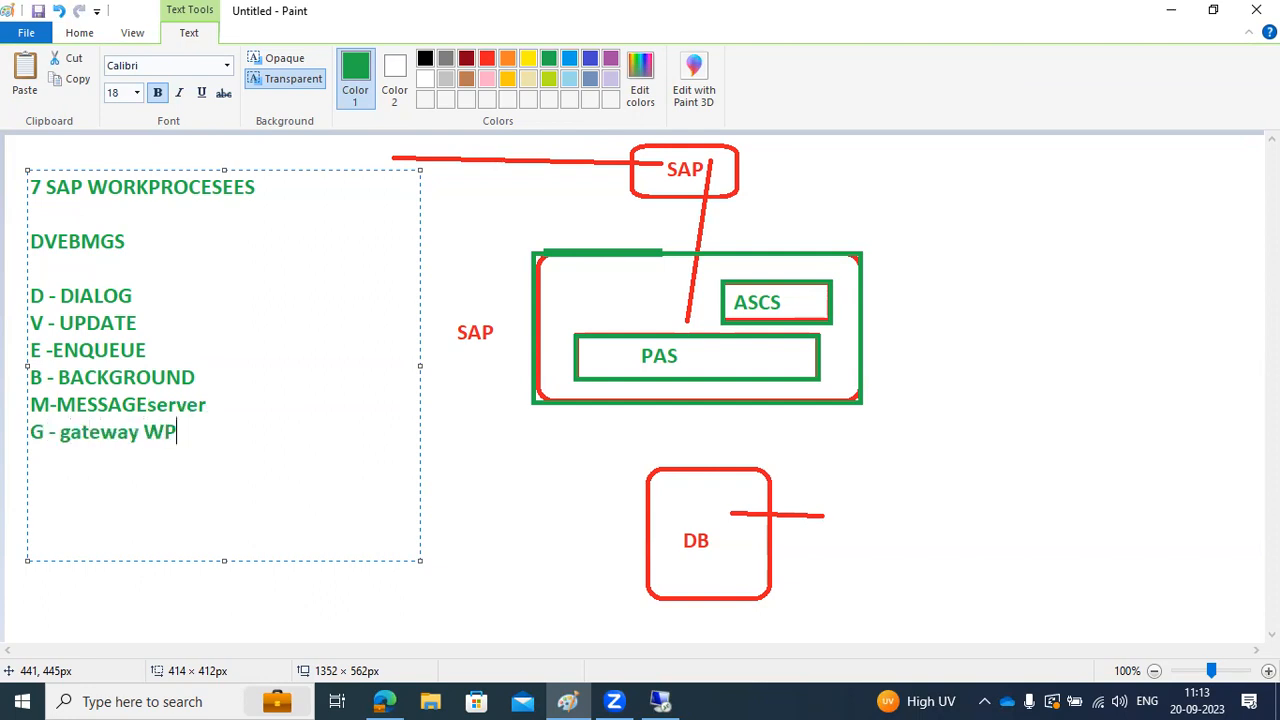
{"action": "type", "text": "S-S"}
{"action": "type", "text": "POOL W"}
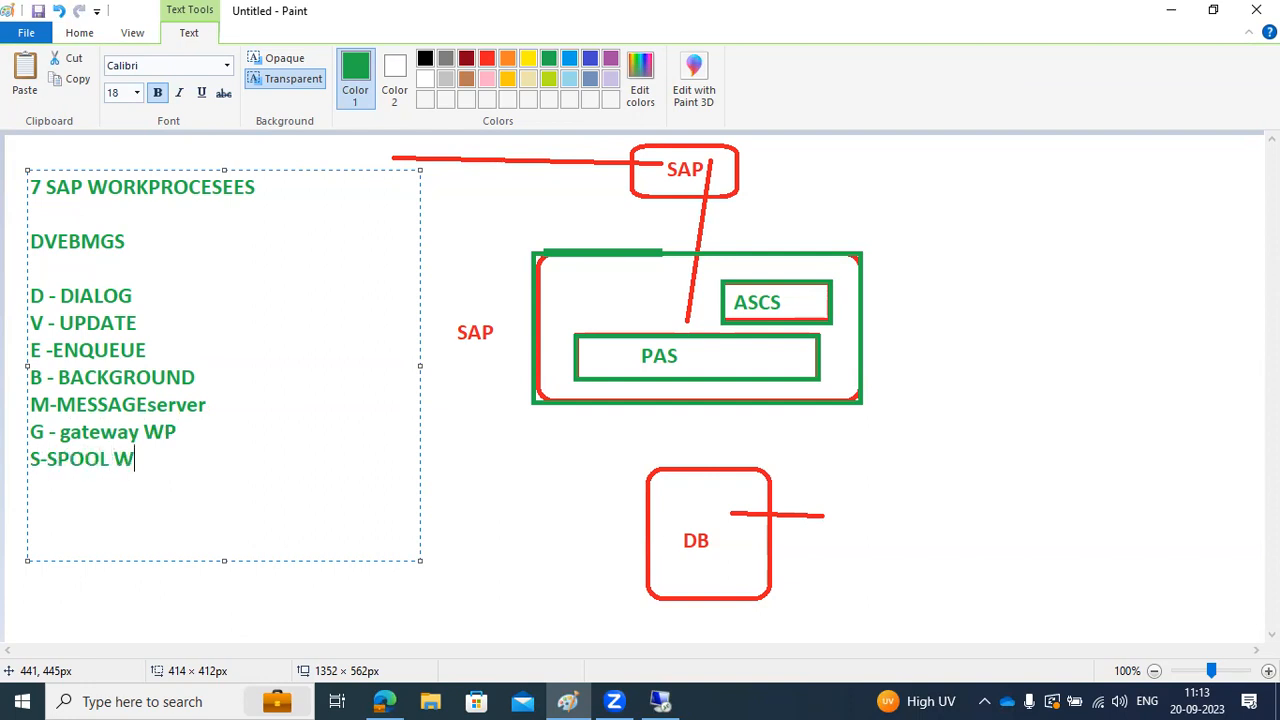
{"action": "type", "text": "P"}
{"action": "left_click_drag", "start_coordinate": [155, 465], "coordinate": [22, 305]}
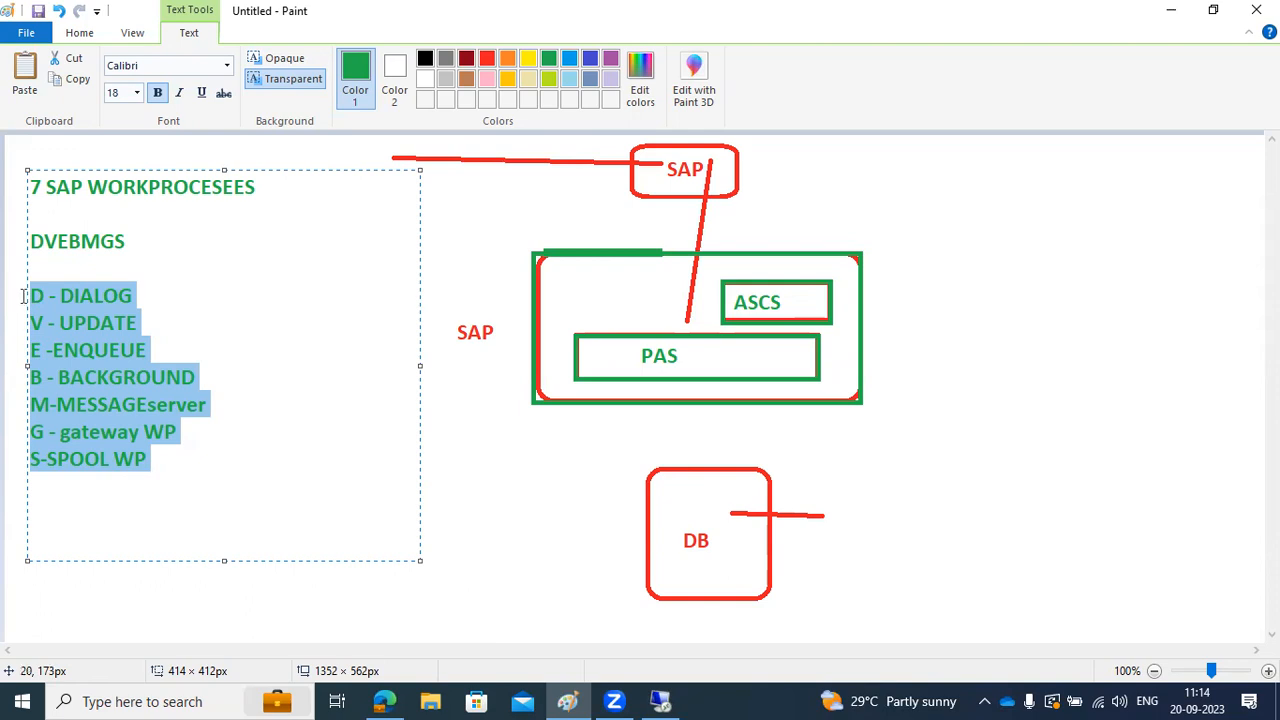
{"action": "left_click", "coordinate": [57, 189]}
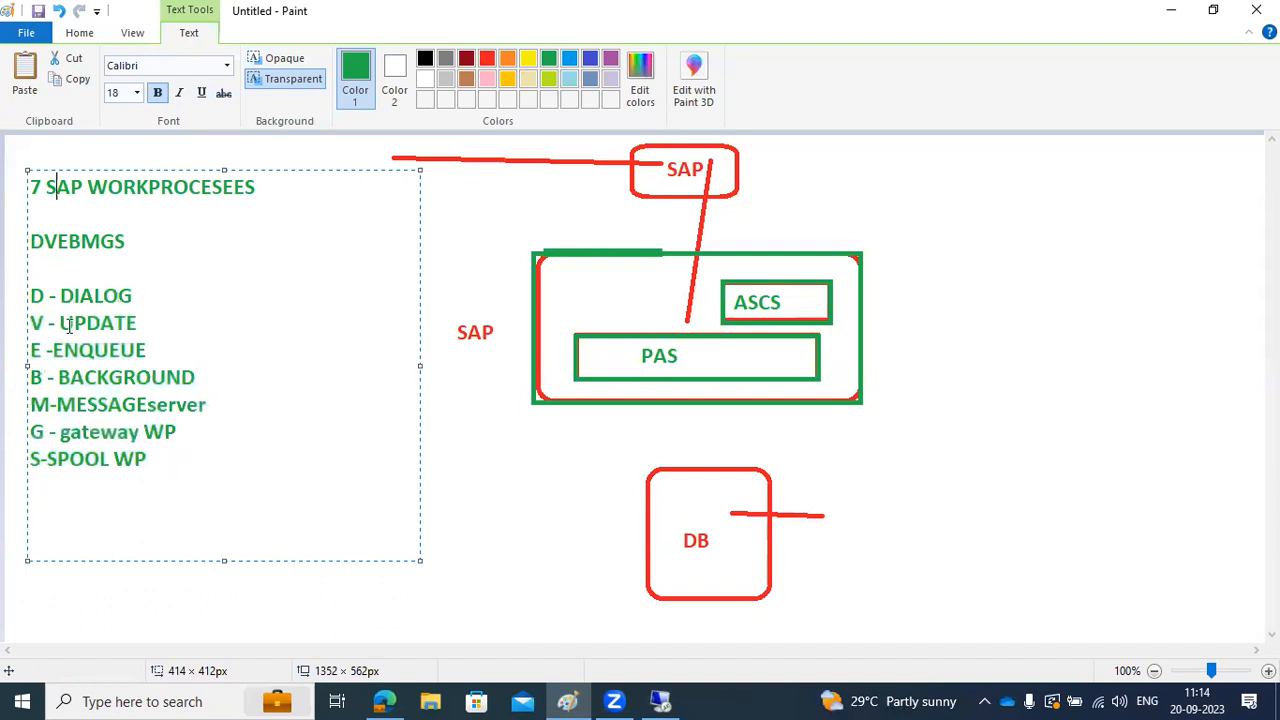
{"action": "left_click_drag", "start_coordinate": [31, 188], "coordinate": [50, 405]}
{"action": "left_click", "coordinate": [139, 467]}
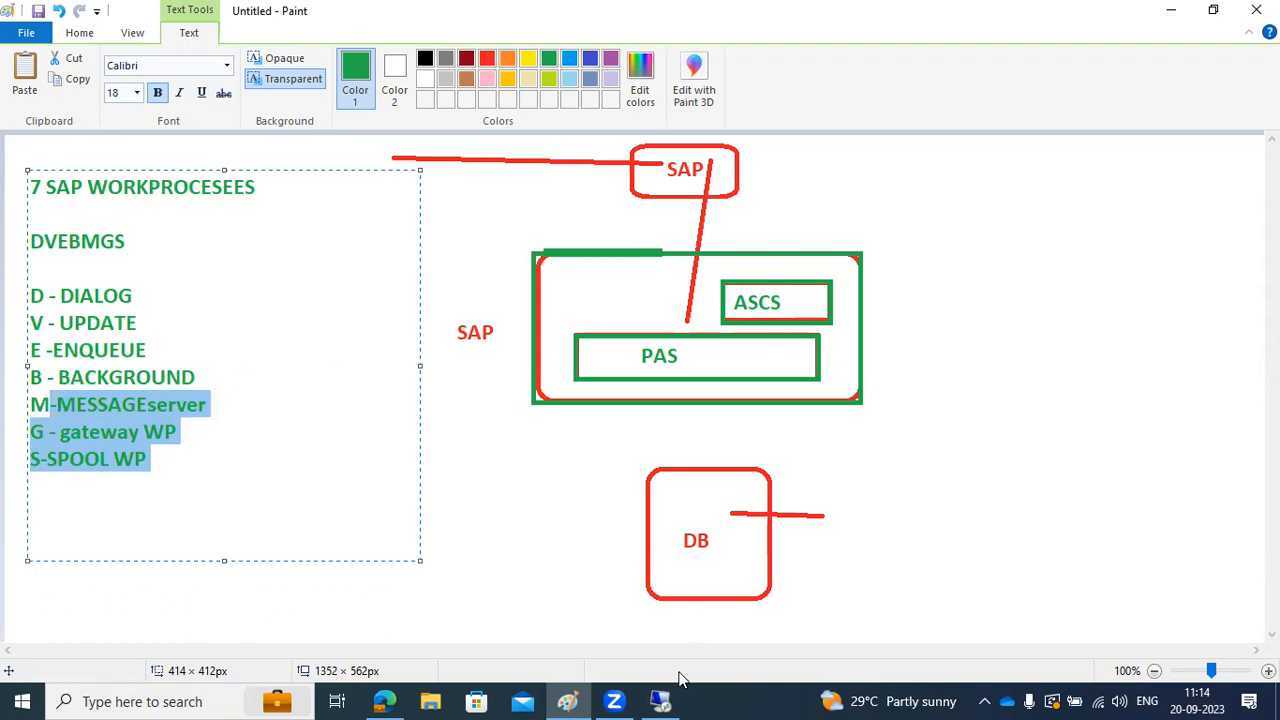
Bring up the SAP console, maximize it and the sapwindows 2 pane, and collapse UAD.
{"action": "left_click", "coordinate": [662, 700]}
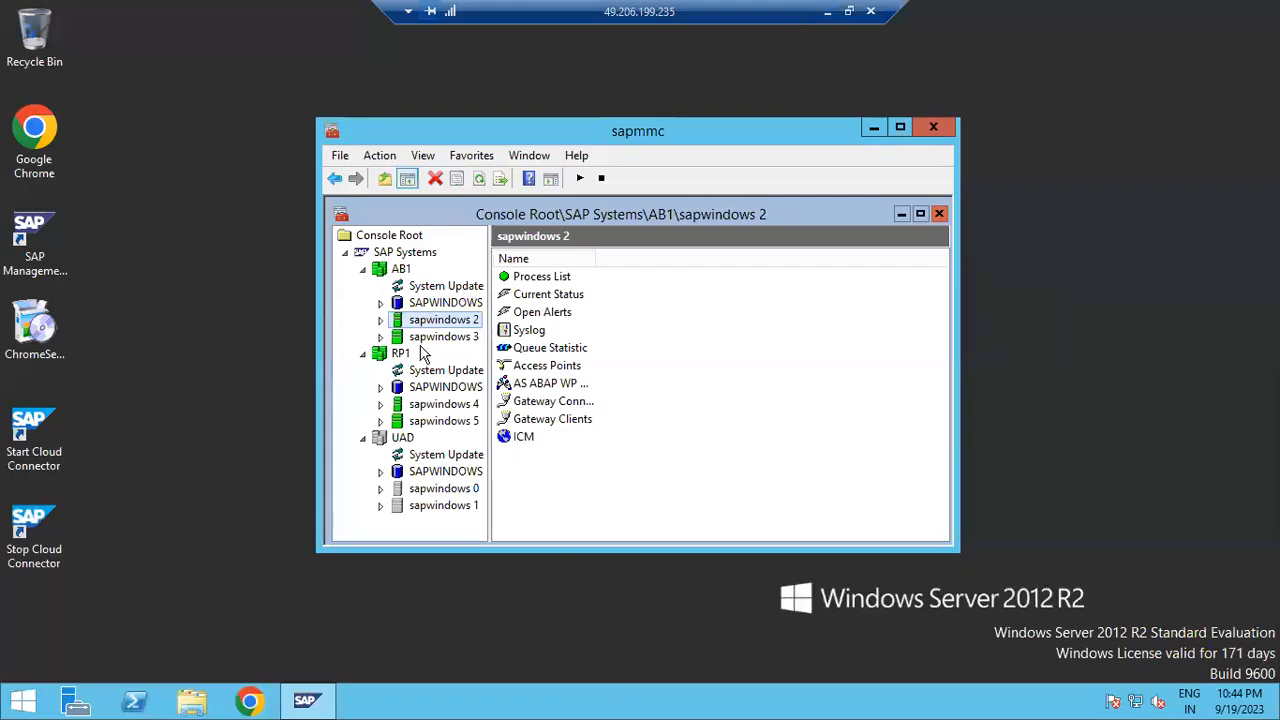
{"action": "left_click", "coordinate": [900, 127]}
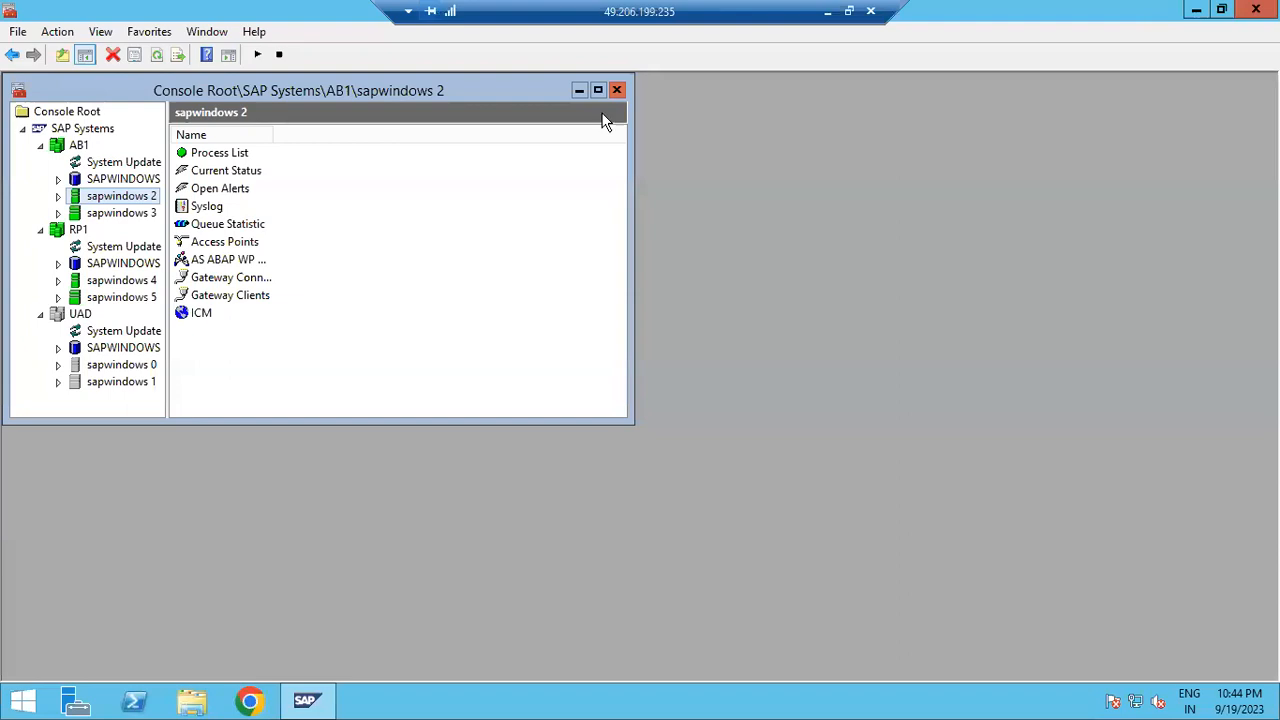
{"action": "left_click", "coordinate": [598, 90]}
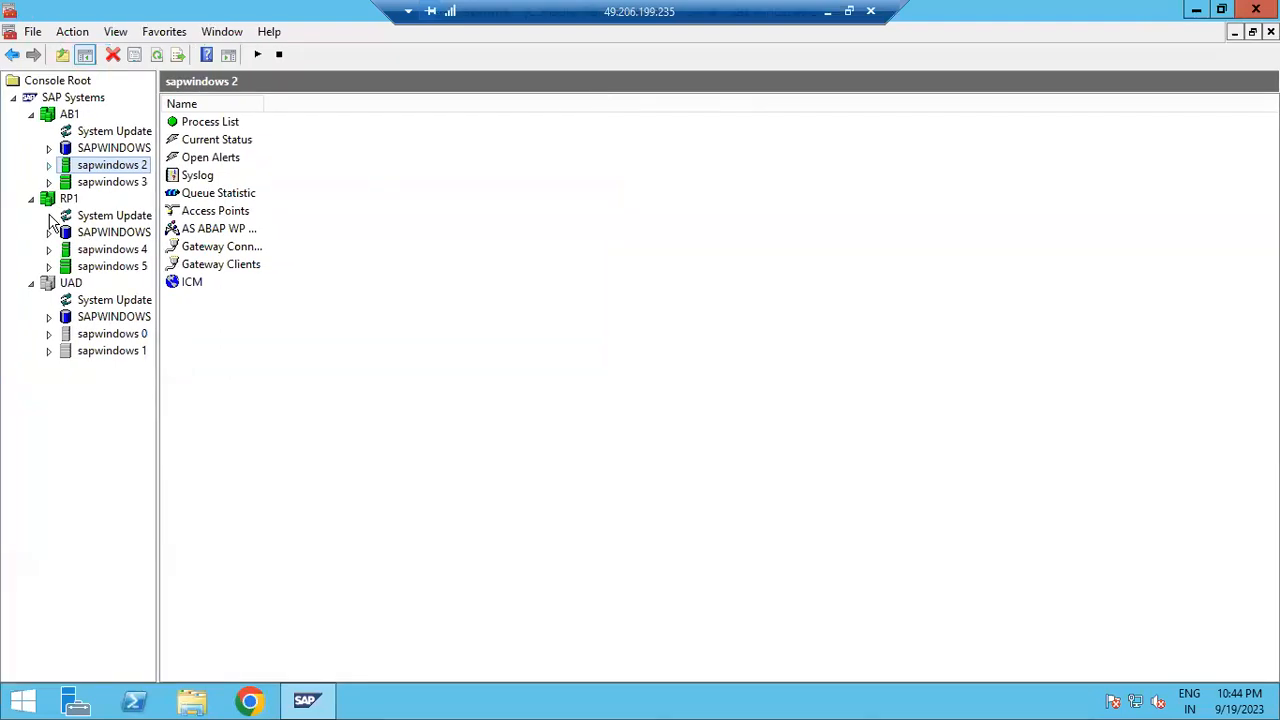
{"action": "left_click", "coordinate": [31, 284]}
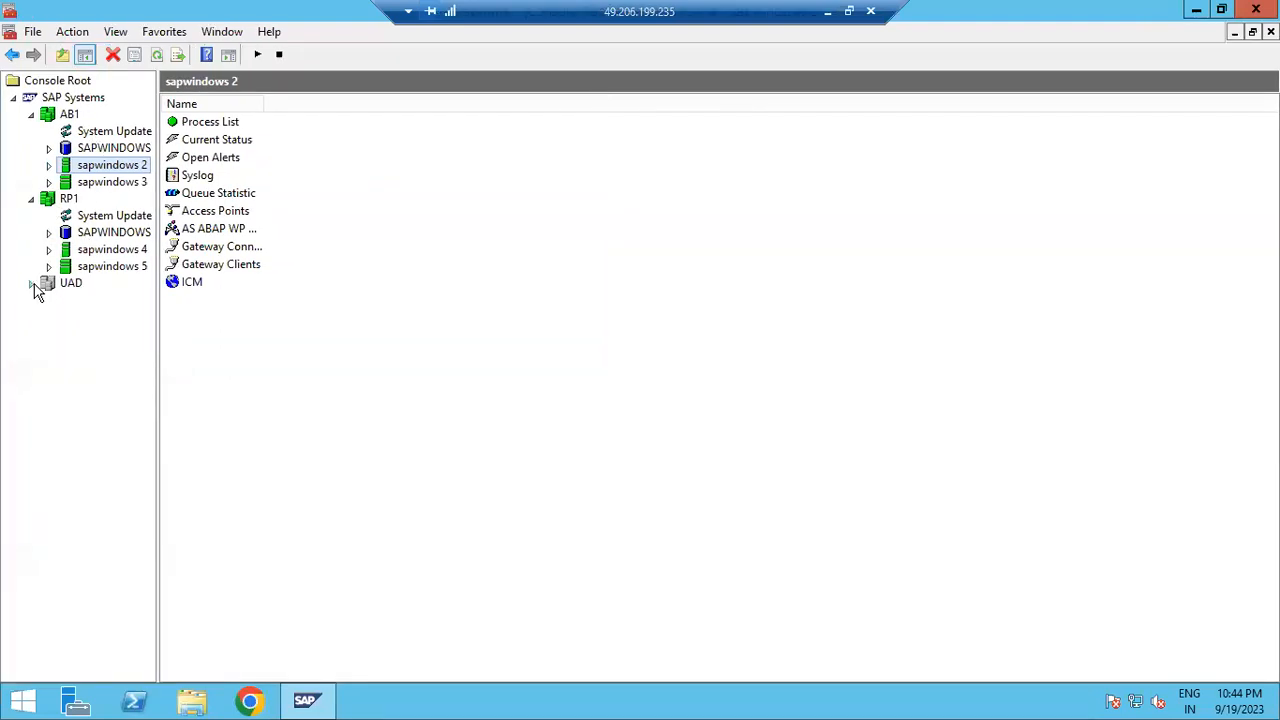
Browse AB1's sapwindows 2 through 5 instances, then minimize the remote session.
{"action": "left_click", "coordinate": [78, 183]}
{"action": "left_click", "coordinate": [69, 116]}
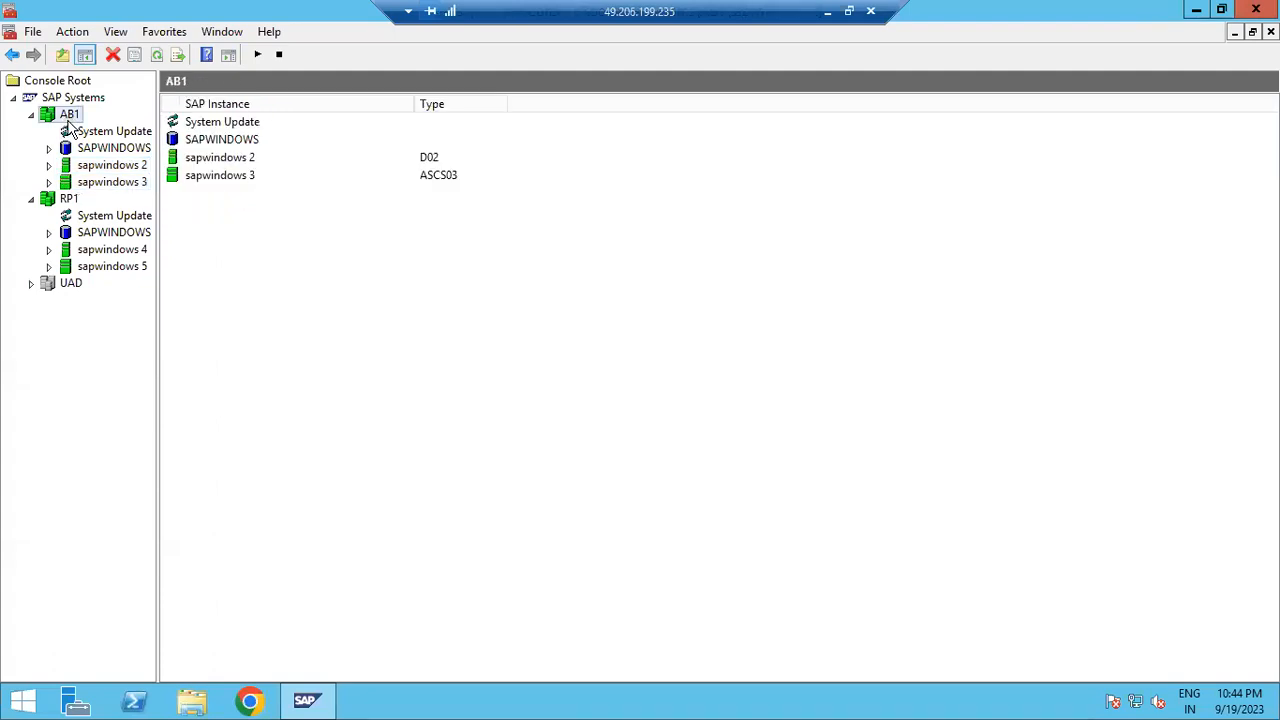
{"action": "left_click", "coordinate": [86, 165]}
{"action": "left_click", "coordinate": [86, 182]}
{"action": "left_click", "coordinate": [90, 250]}
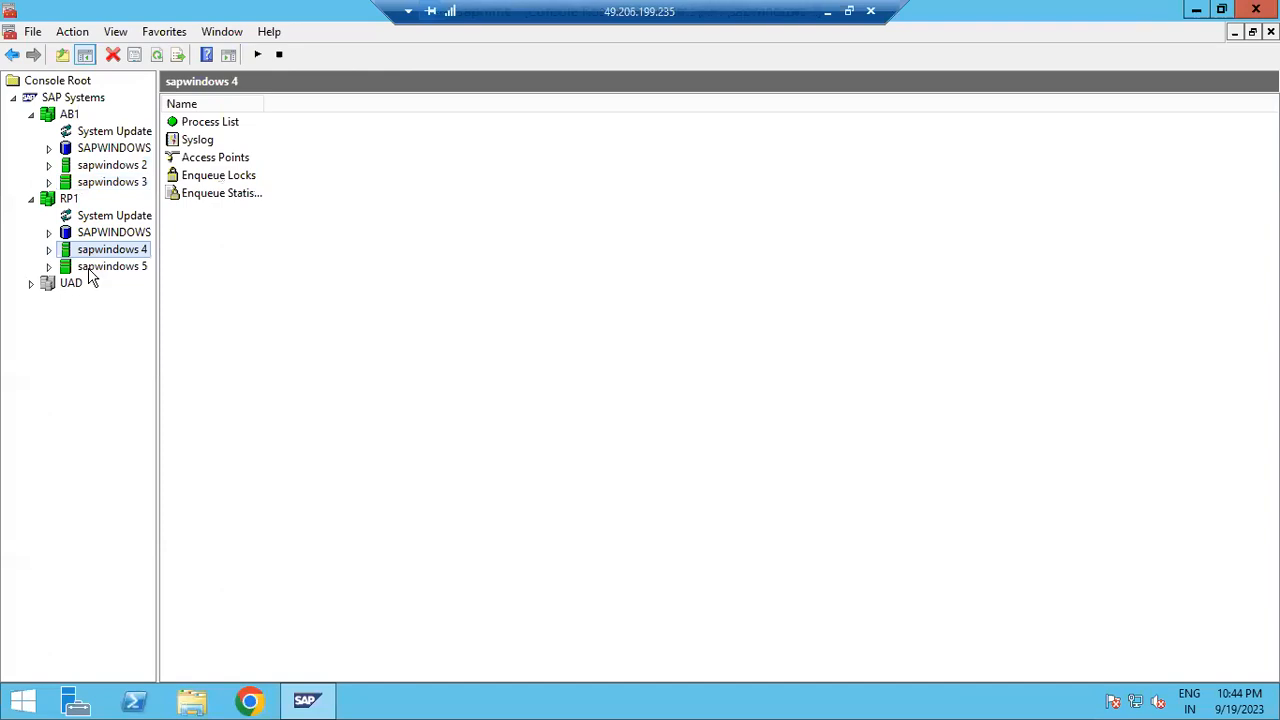
{"action": "left_click", "coordinate": [89, 268]}
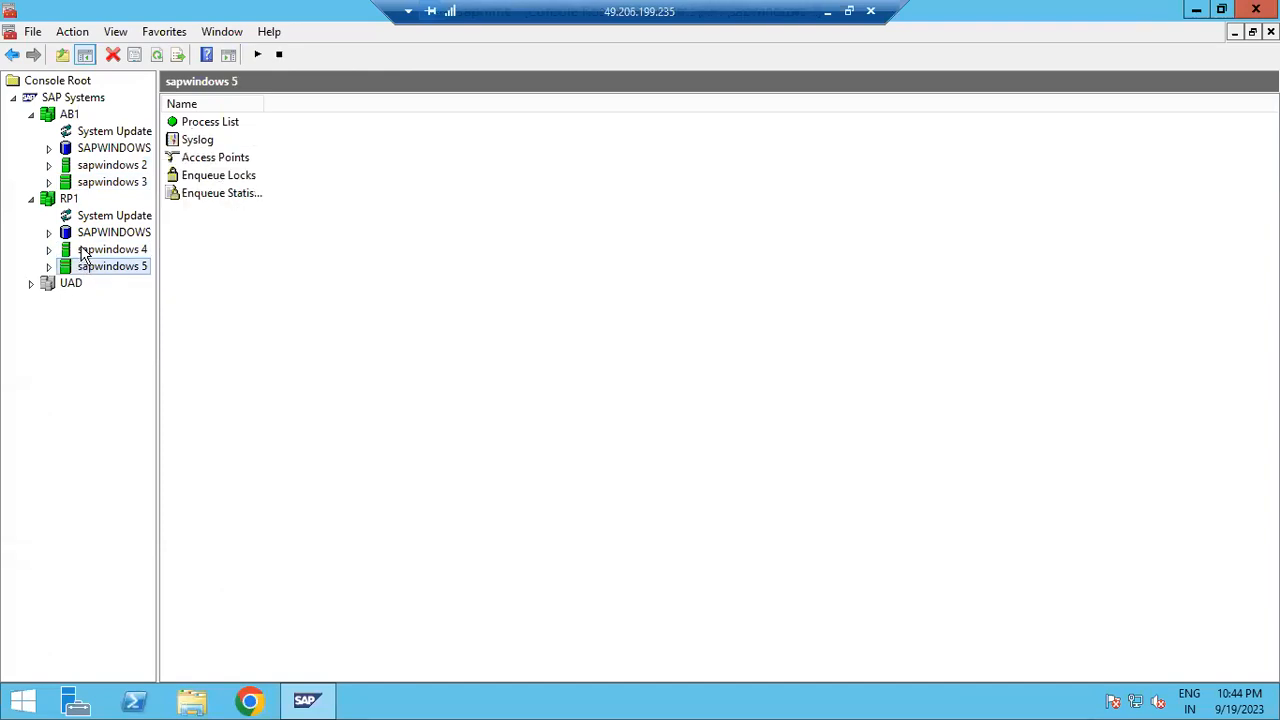
{"action": "left_click", "coordinate": [827, 11]}
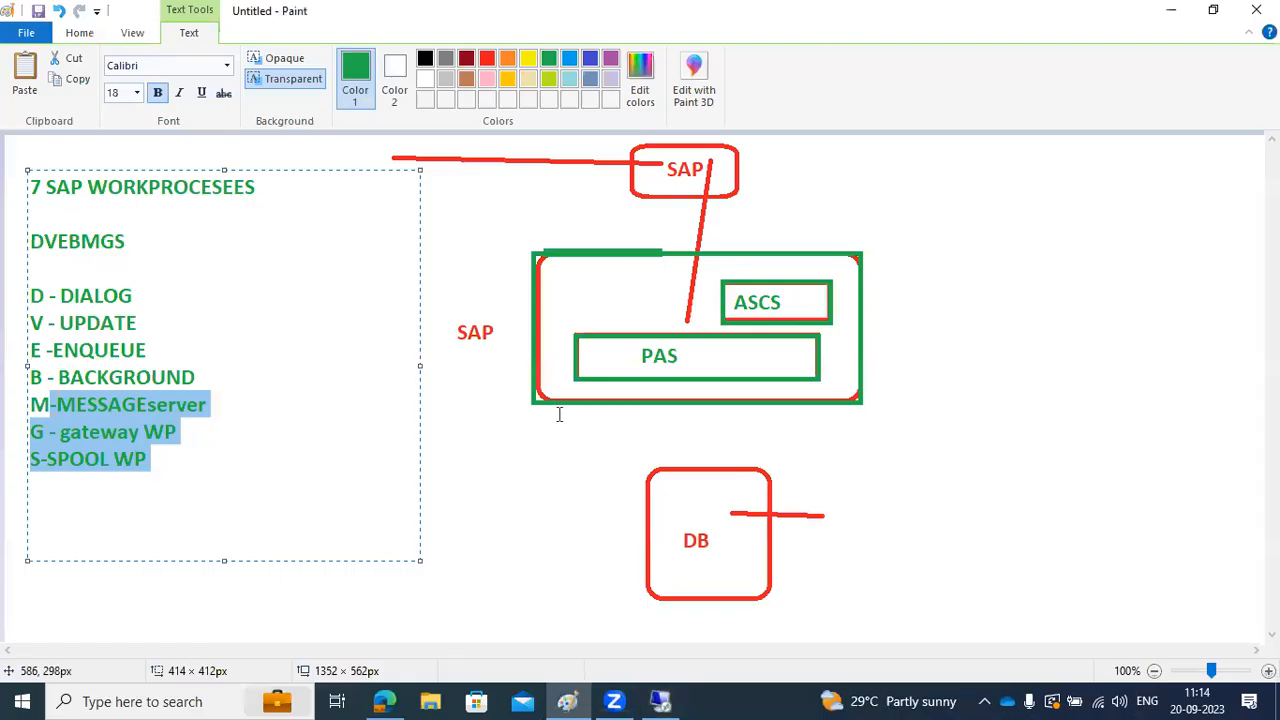
Add green text labels: 'ME' beside ASCS and '5' inside the PAS box.
{"action": "left_click", "coordinate": [84, 295]}
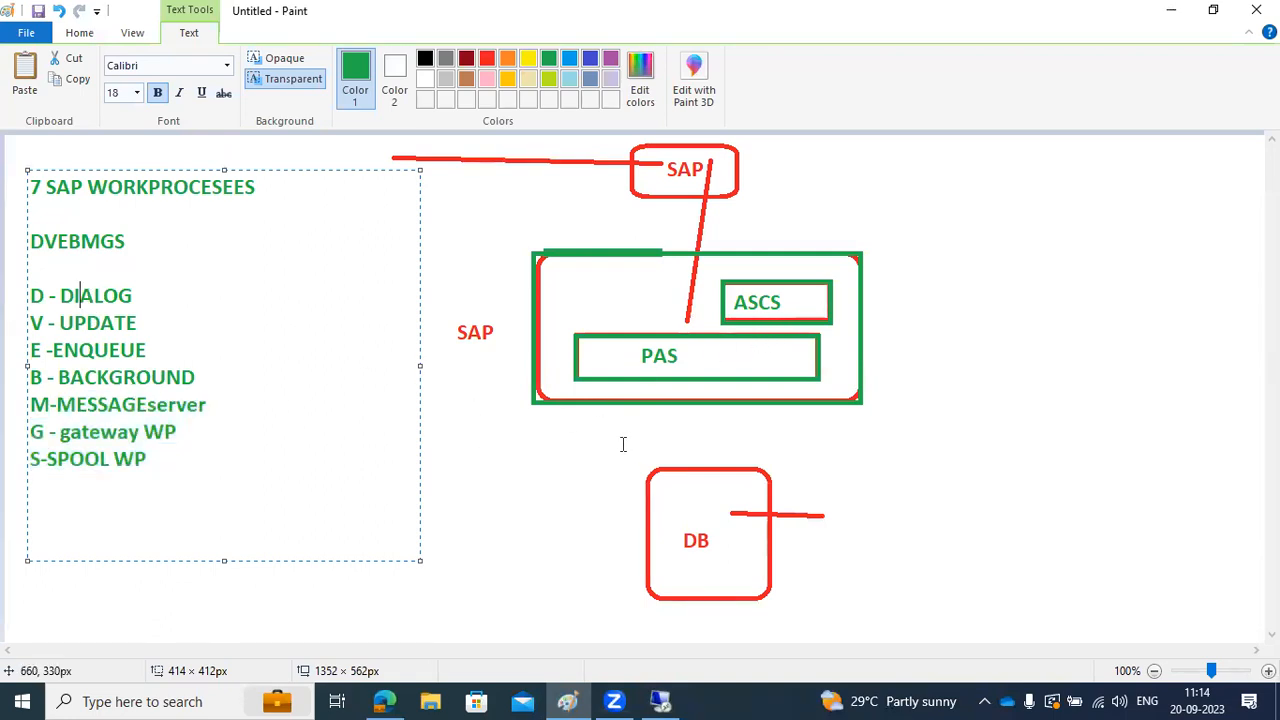
{"action": "left_click", "coordinate": [801, 298]}
{"action": "type", "text": "ME"}
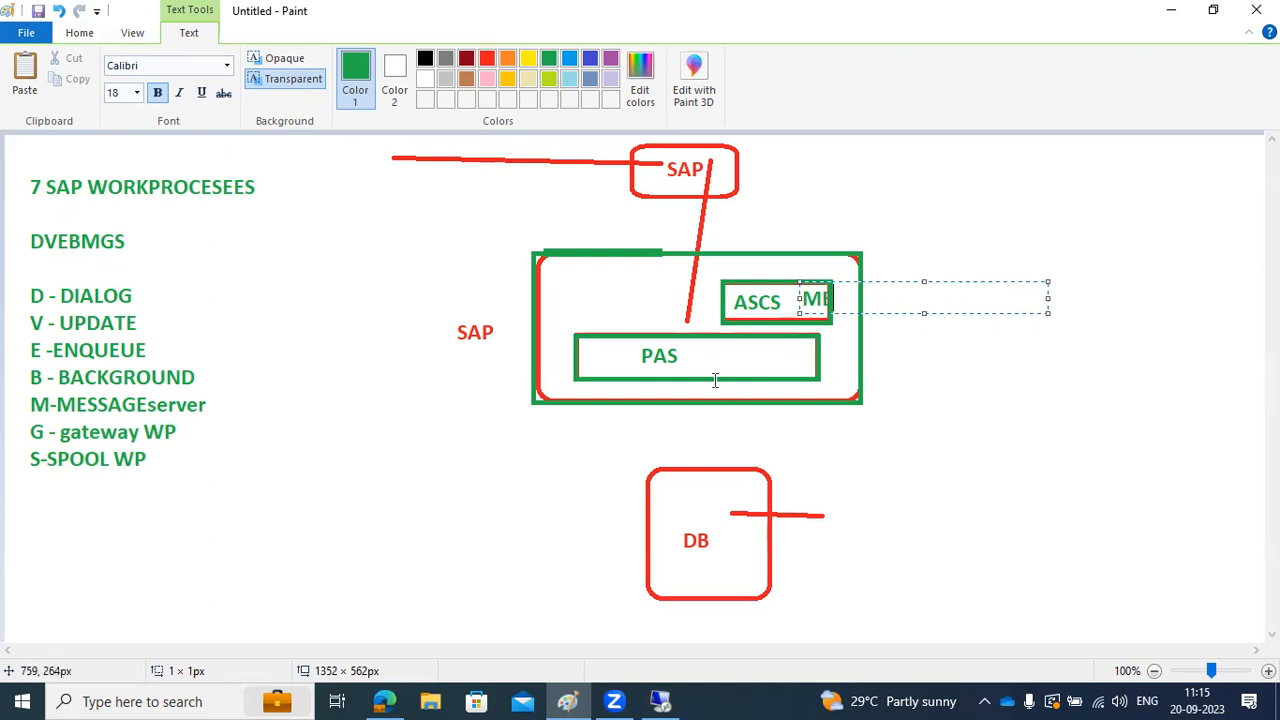
{"action": "left_click", "coordinate": [693, 359]}
{"action": "left_click", "coordinate": [693, 359]}
{"action": "type", "text": "5"}
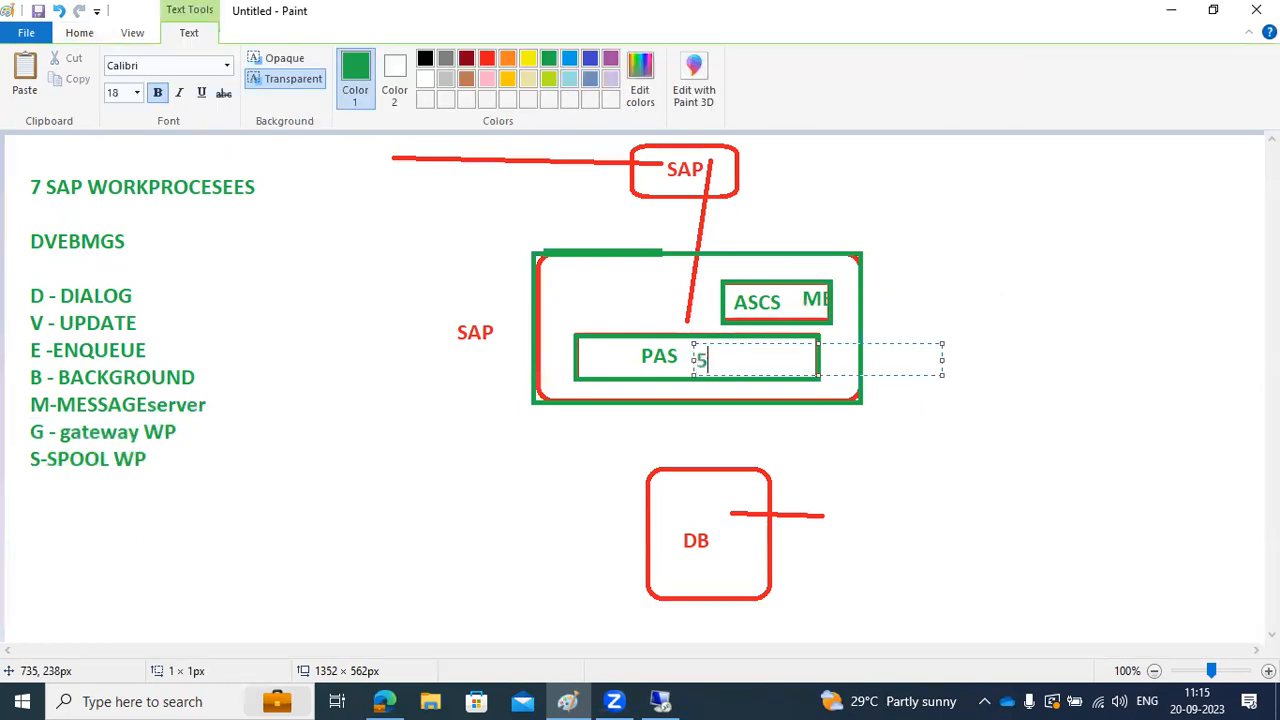
{"action": "left_click", "coordinate": [673, 418]}
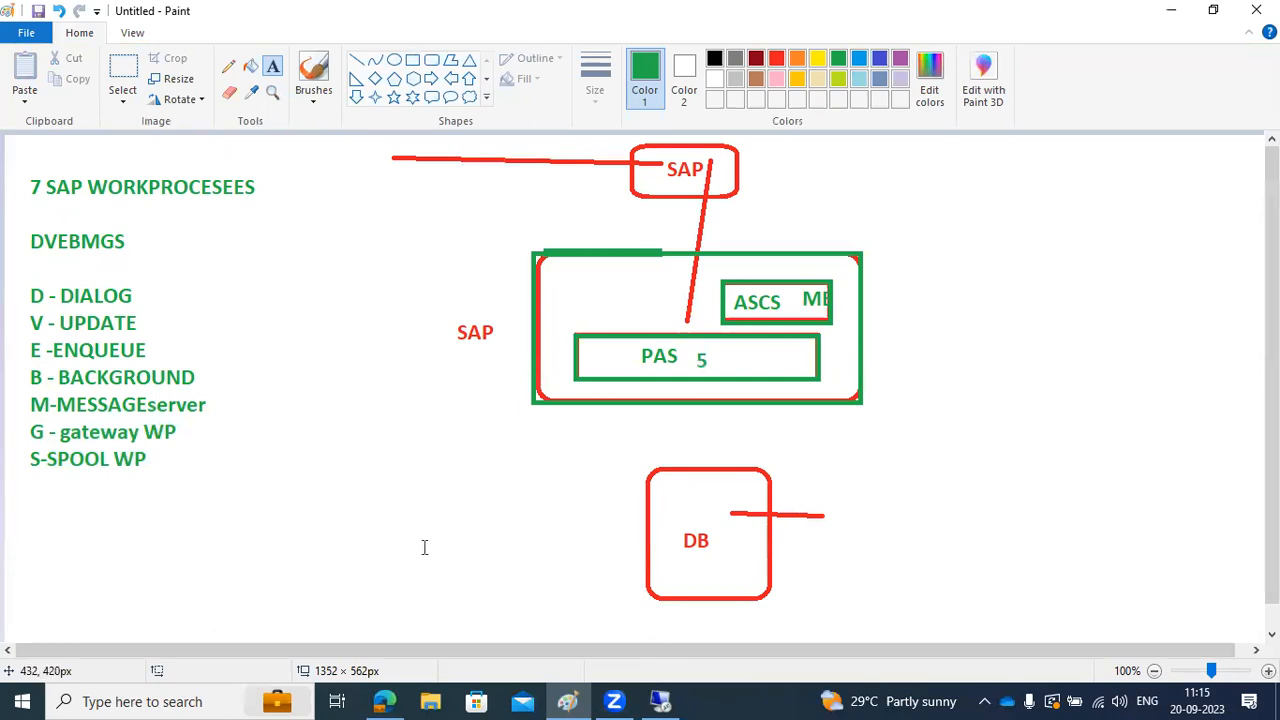
Restore the remote SAP Management Console and toggle through the sapwindows 2 and 3 nodes.
{"action": "left_click", "coordinate": [668, 701]}
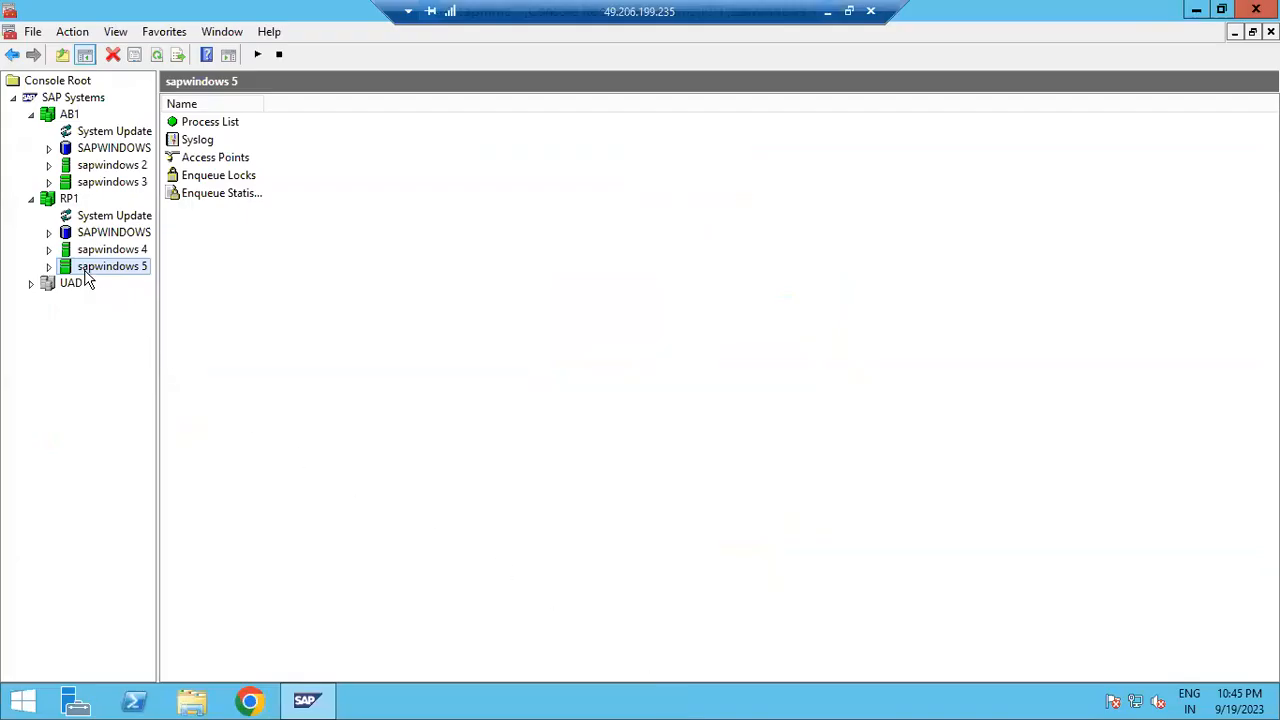
{"action": "left_click", "coordinate": [87, 182]}
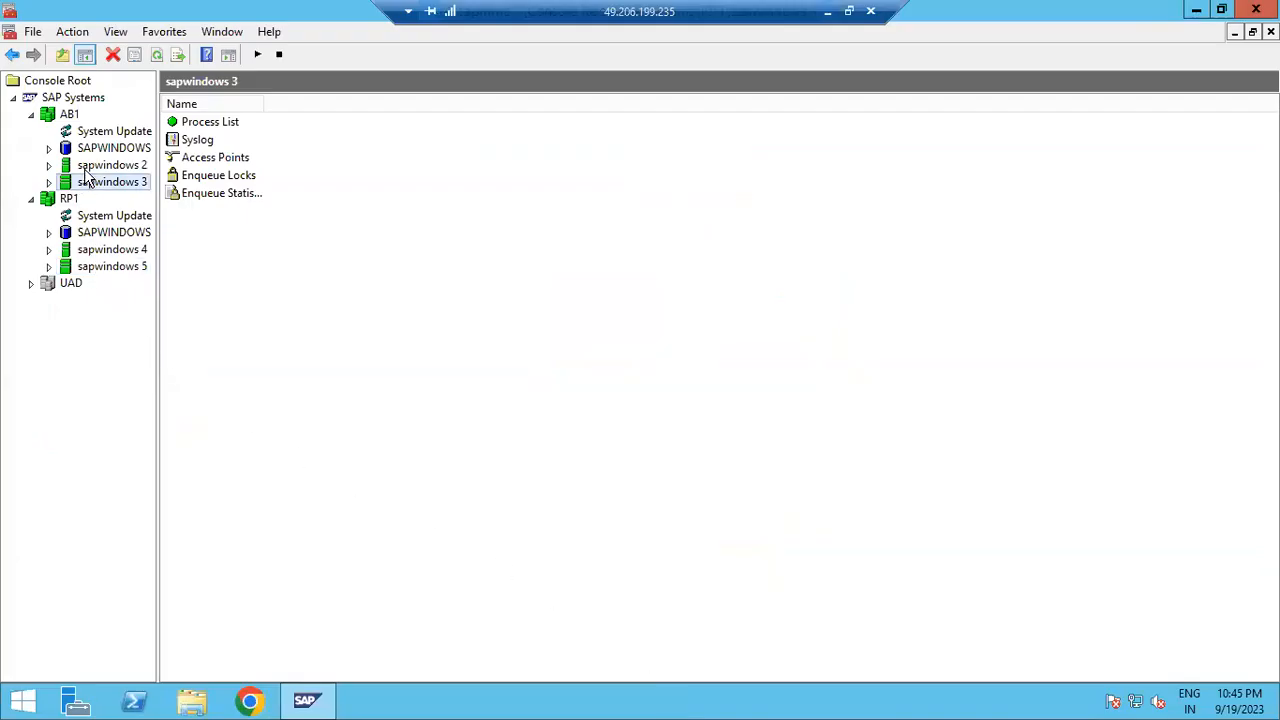
{"action": "left_click", "coordinate": [88, 168]}
{"action": "left_click", "coordinate": [91, 182]}
{"action": "left_click", "coordinate": [70, 170]}
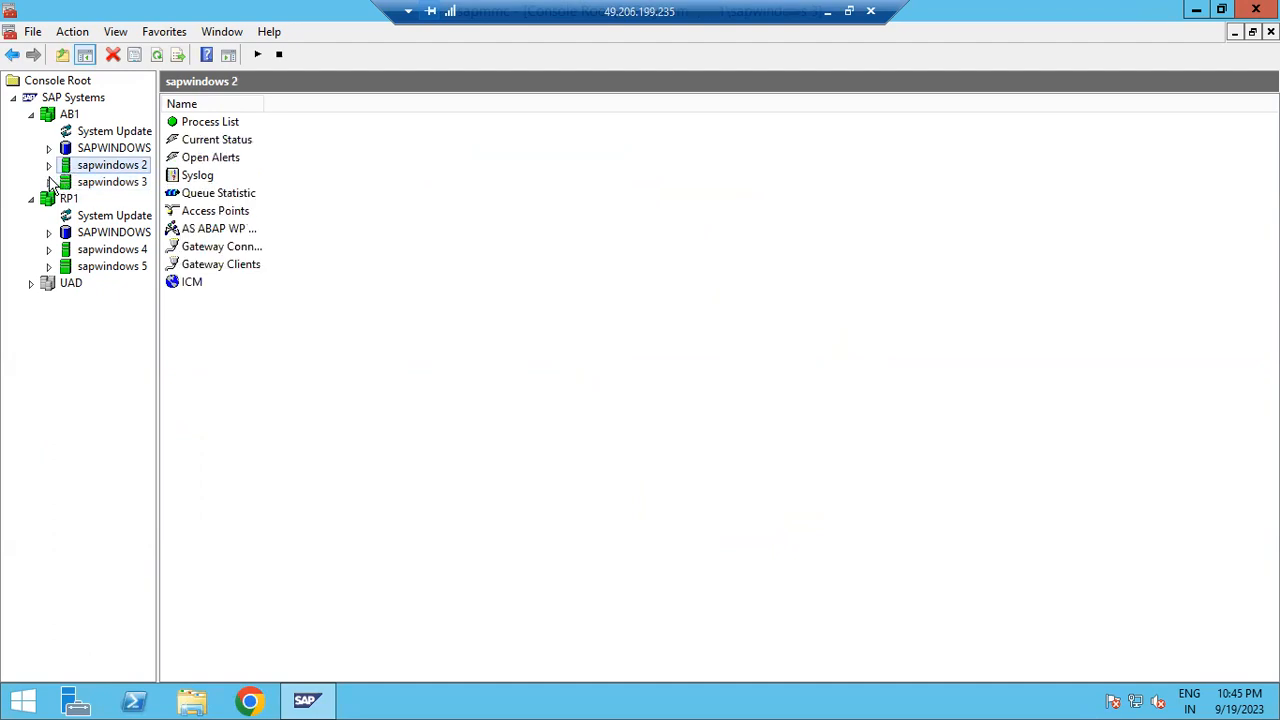
Expand sapwindows 3 and review its Process List (msg_server.EXE, enserver.EXE).
{"action": "left_click", "coordinate": [49, 182]}
{"action": "left_click", "coordinate": [100, 202]}
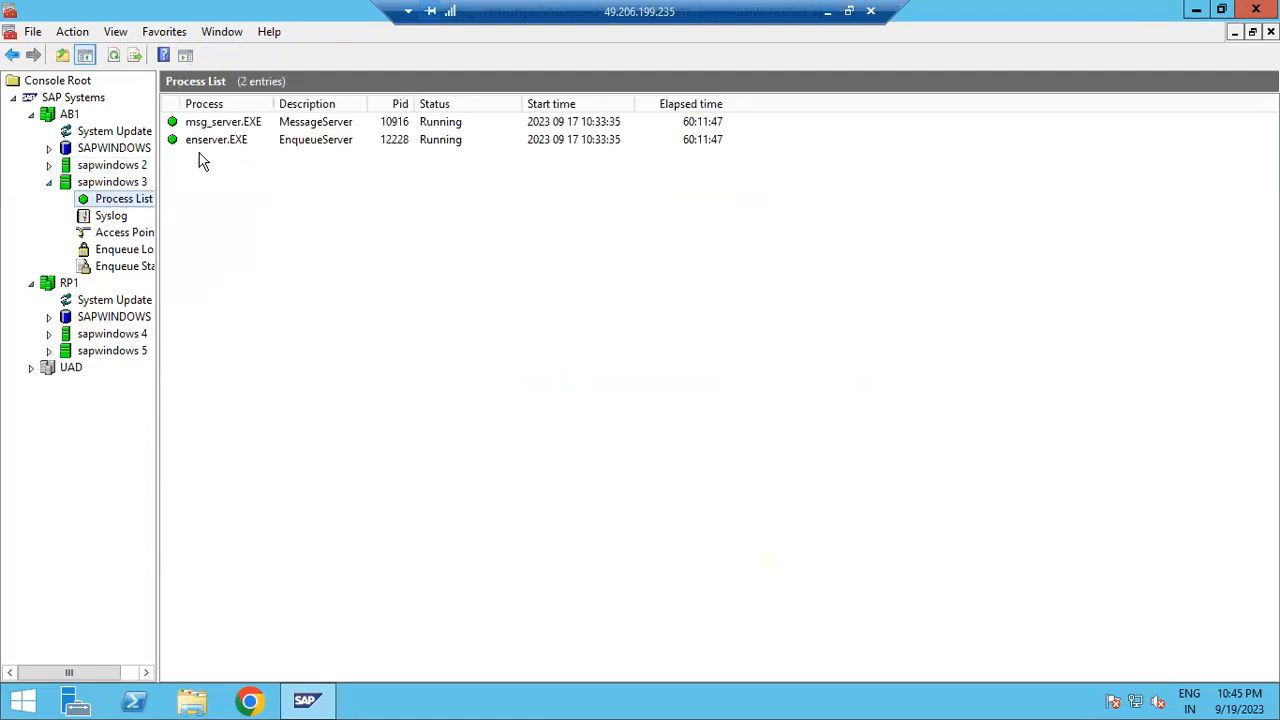
{"action": "left_click", "coordinate": [216, 124]}
{"action": "left_click", "coordinate": [224, 141]}
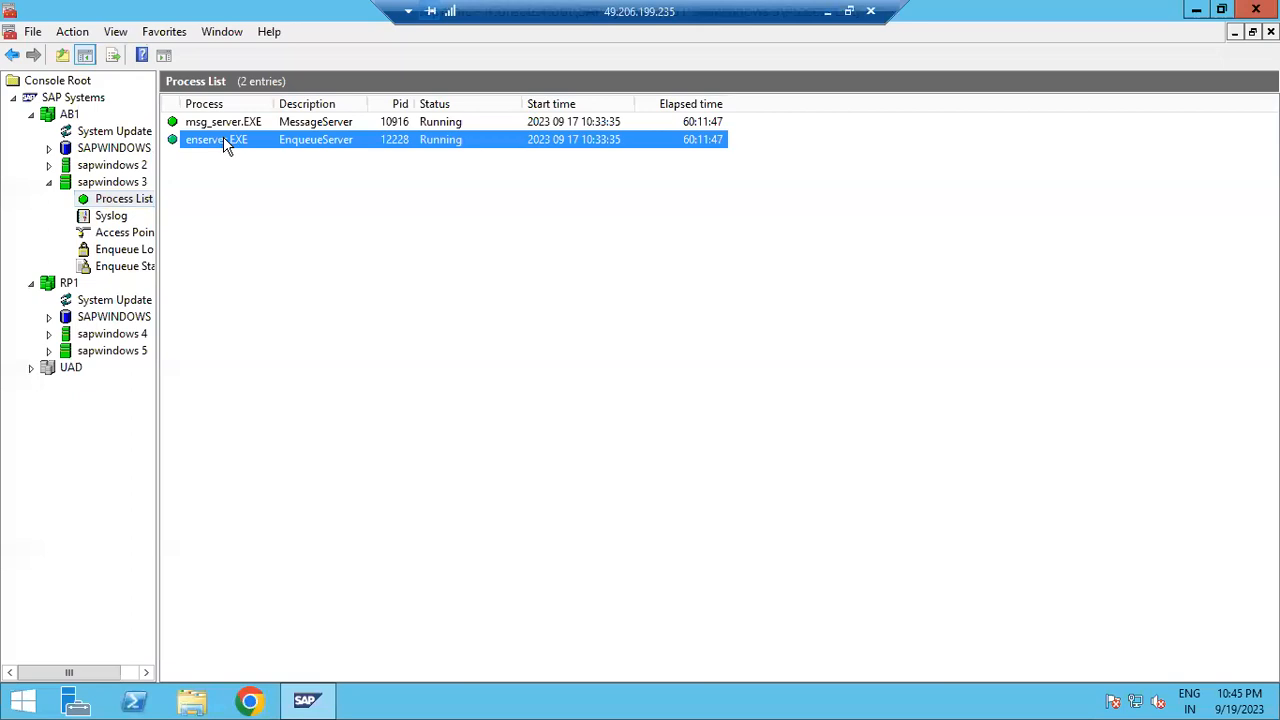
{"action": "left_click", "coordinate": [142, 185]}
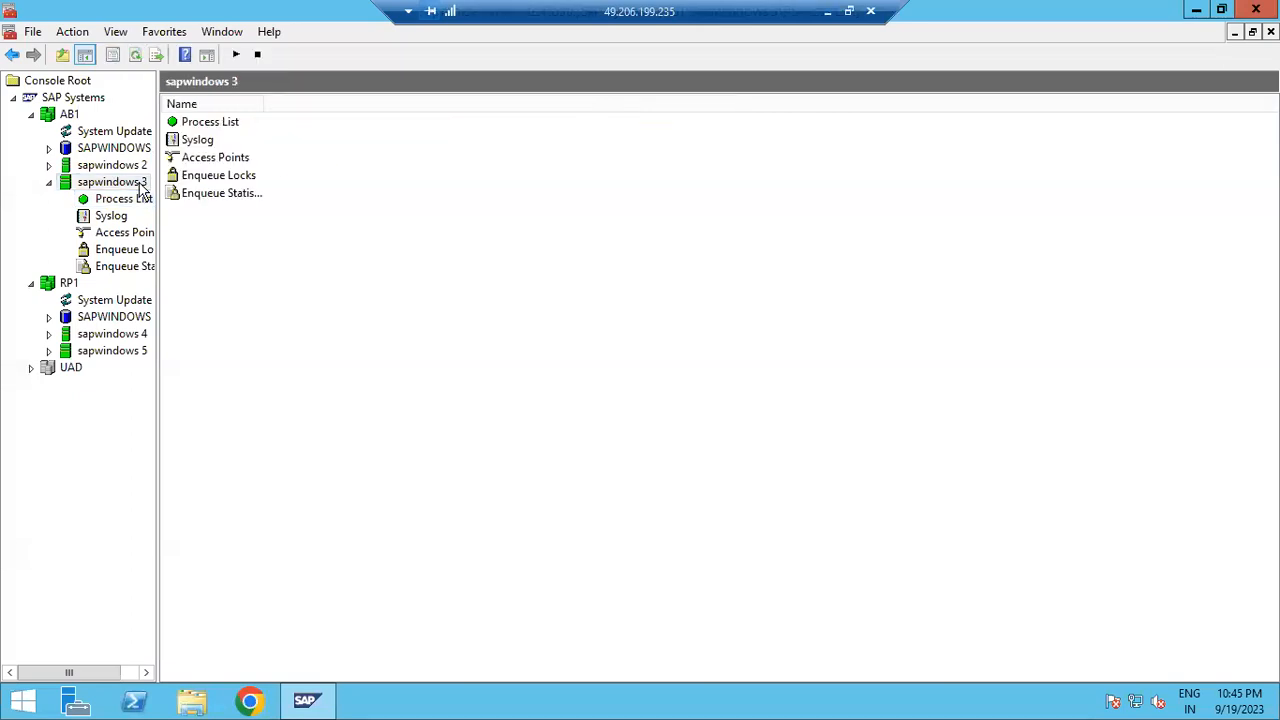
Expand sapwindows 2, view its processes, and open its AS ABAP WP Table.
{"action": "left_click", "coordinate": [48, 165]}
{"action": "left_click", "coordinate": [118, 182]}
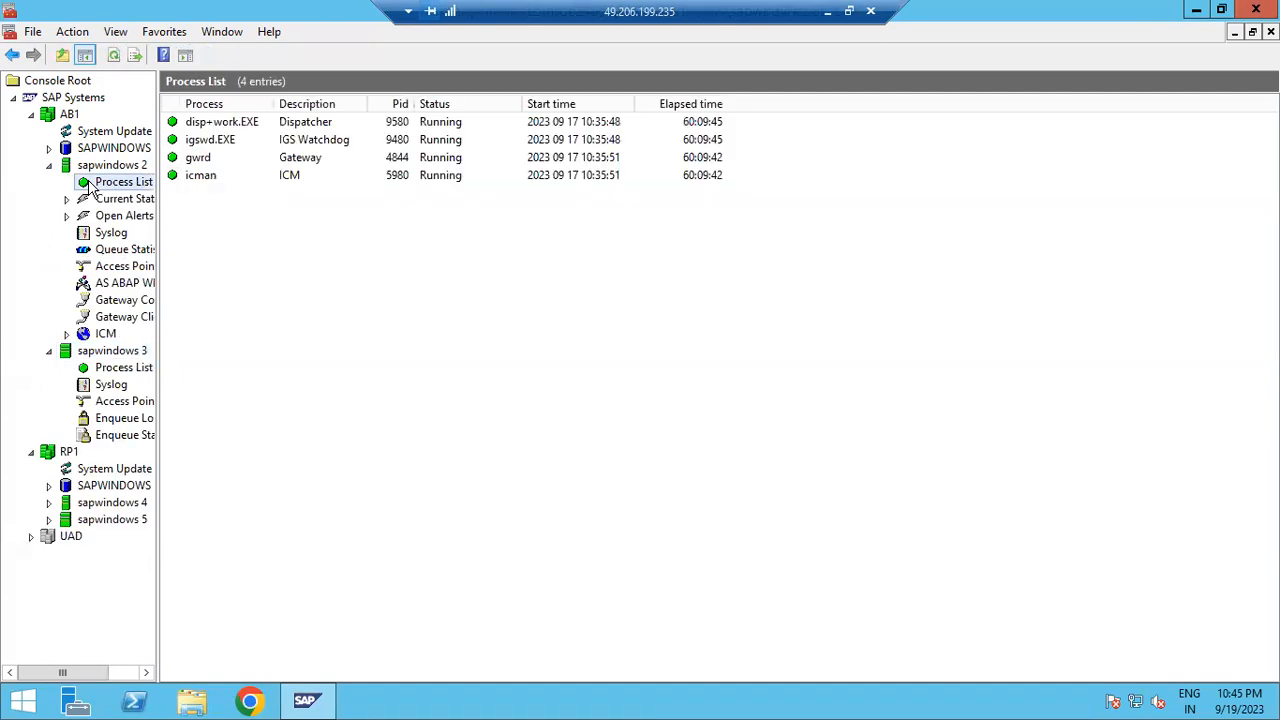
{"action": "left_click", "coordinate": [115, 284]}
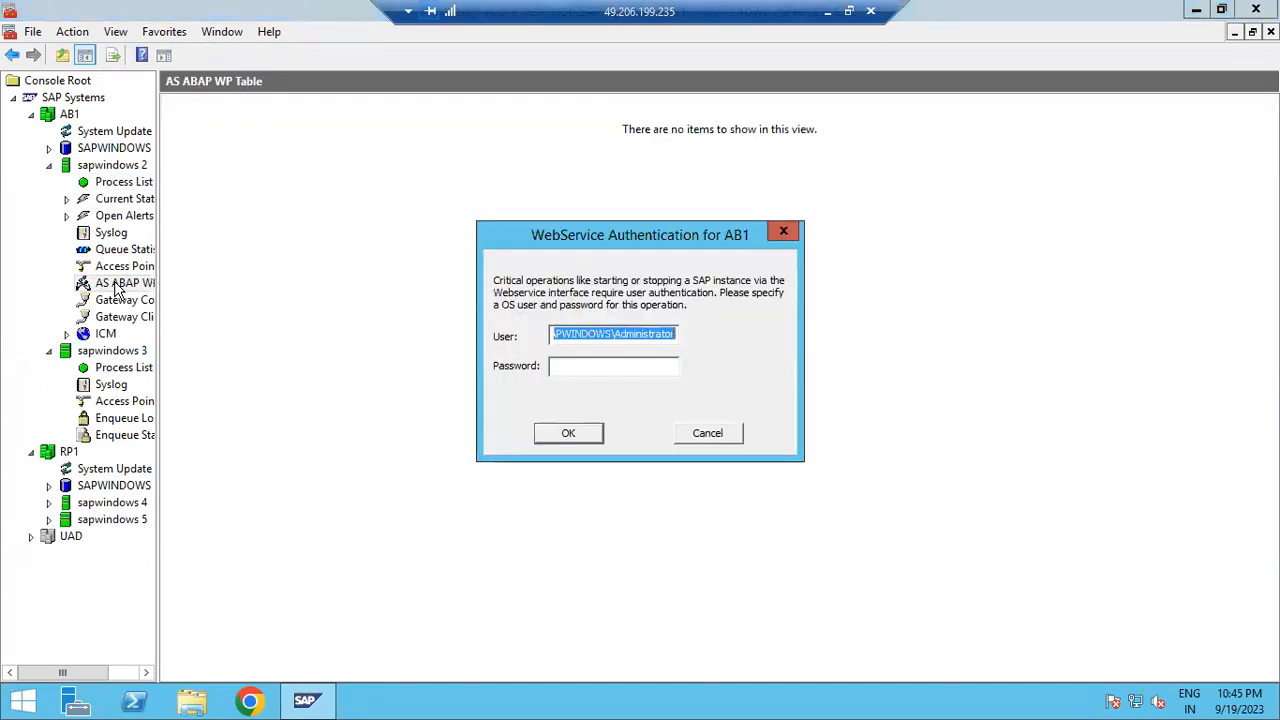
Enter the OS password to authenticate the AB1 web service prompt.
{"action": "left_click", "coordinate": [603, 366]}
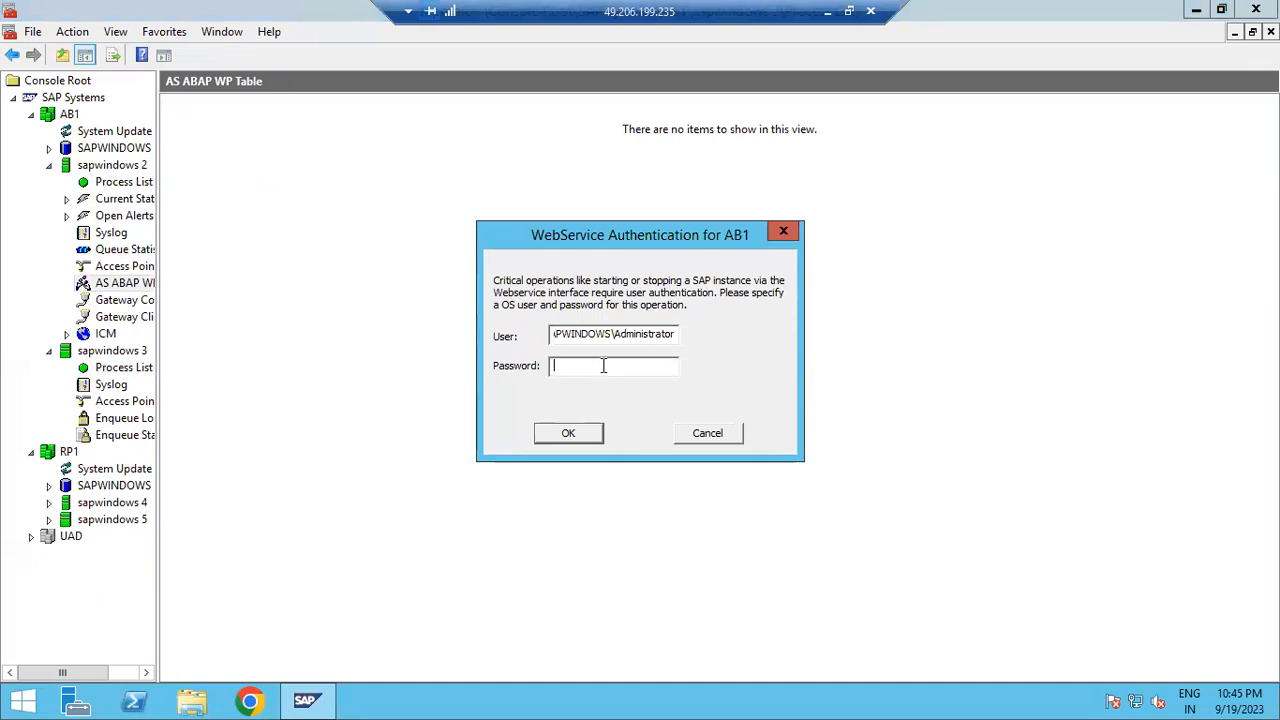
{"action": "type", "text": "**********"}
{"action": "key", "text": "Return"}
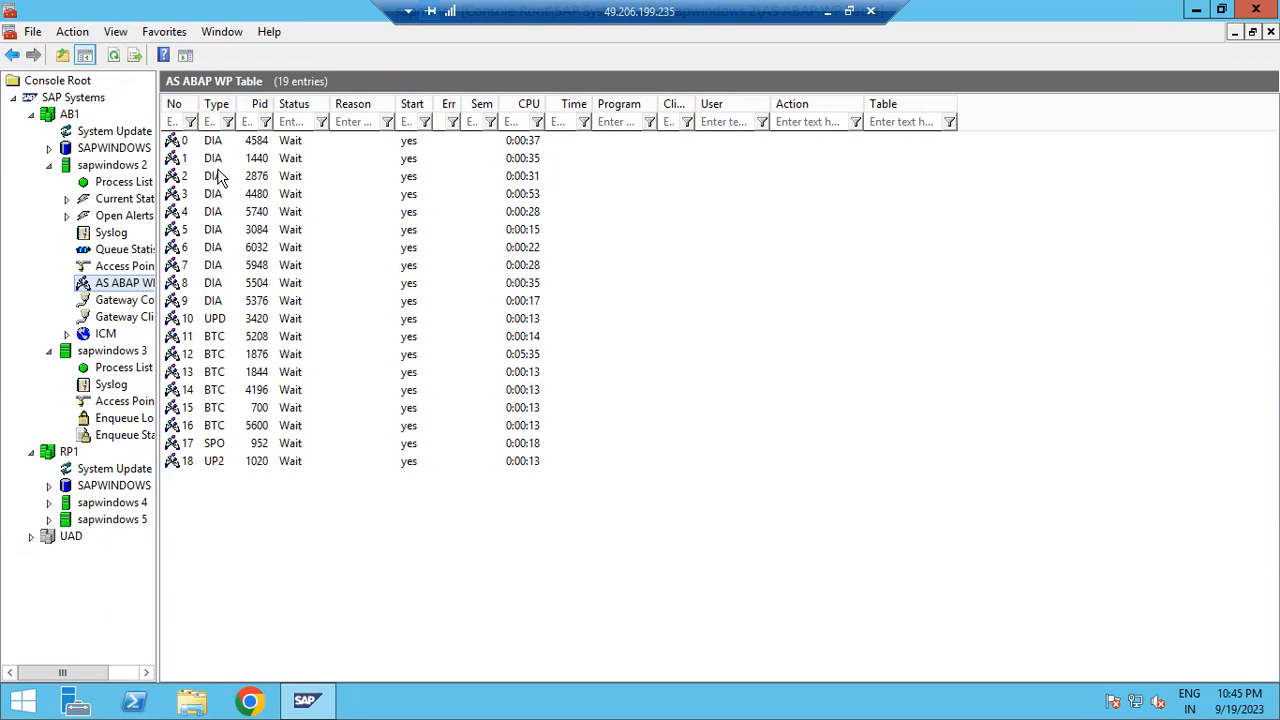
Highlight the UPD and SPO work processes, then return to sapwindows 2's Process List.
{"action": "left_click", "coordinate": [218, 320]}
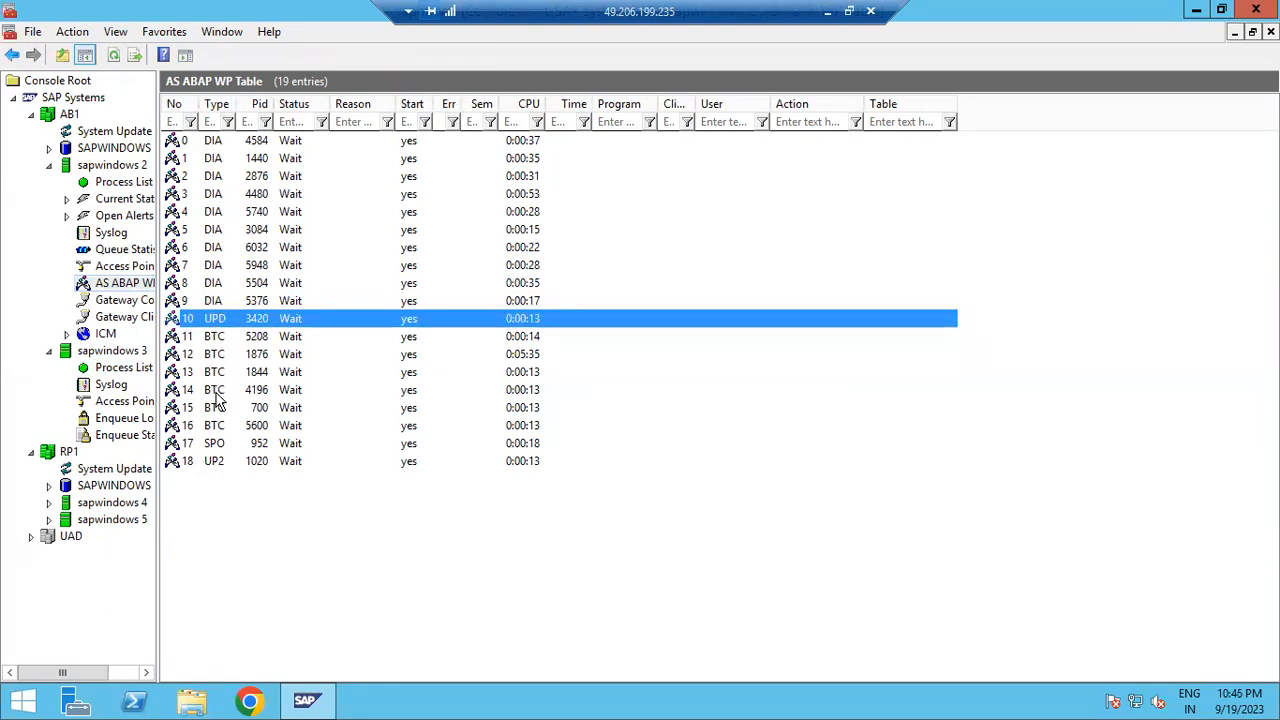
{"action": "left_click", "coordinate": [218, 443]}
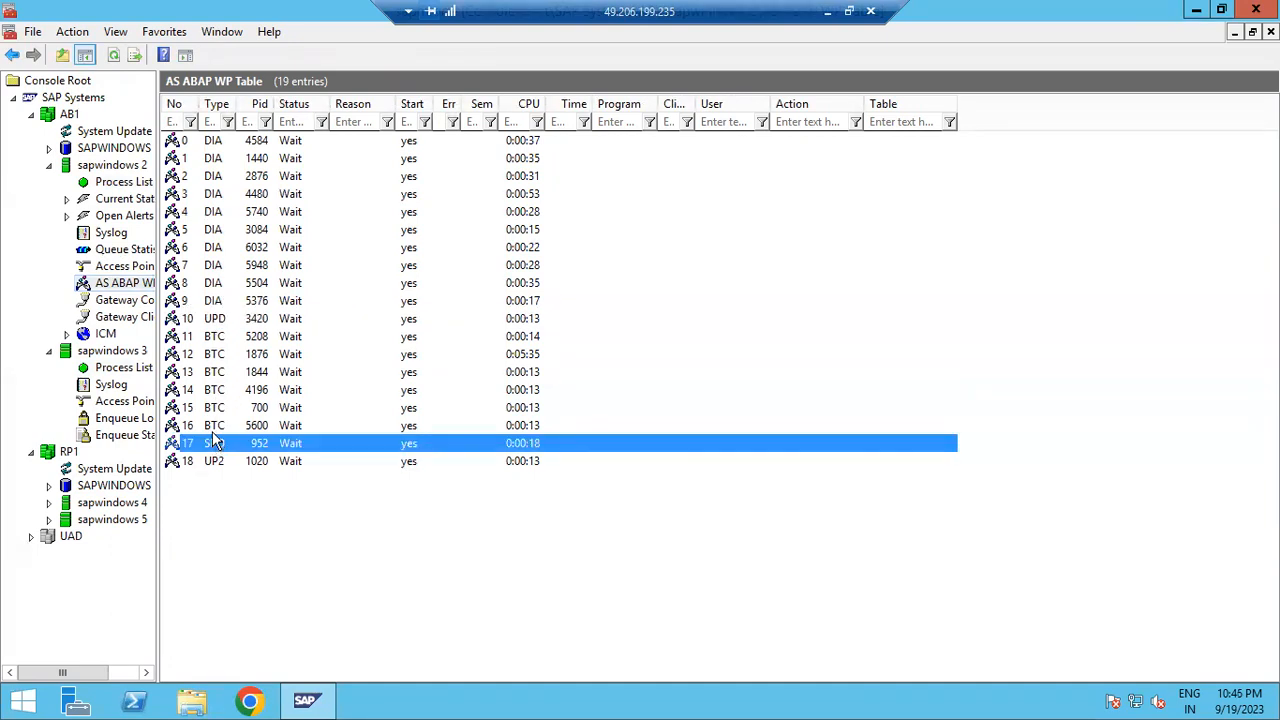
{"action": "left_click", "coordinate": [122, 184]}
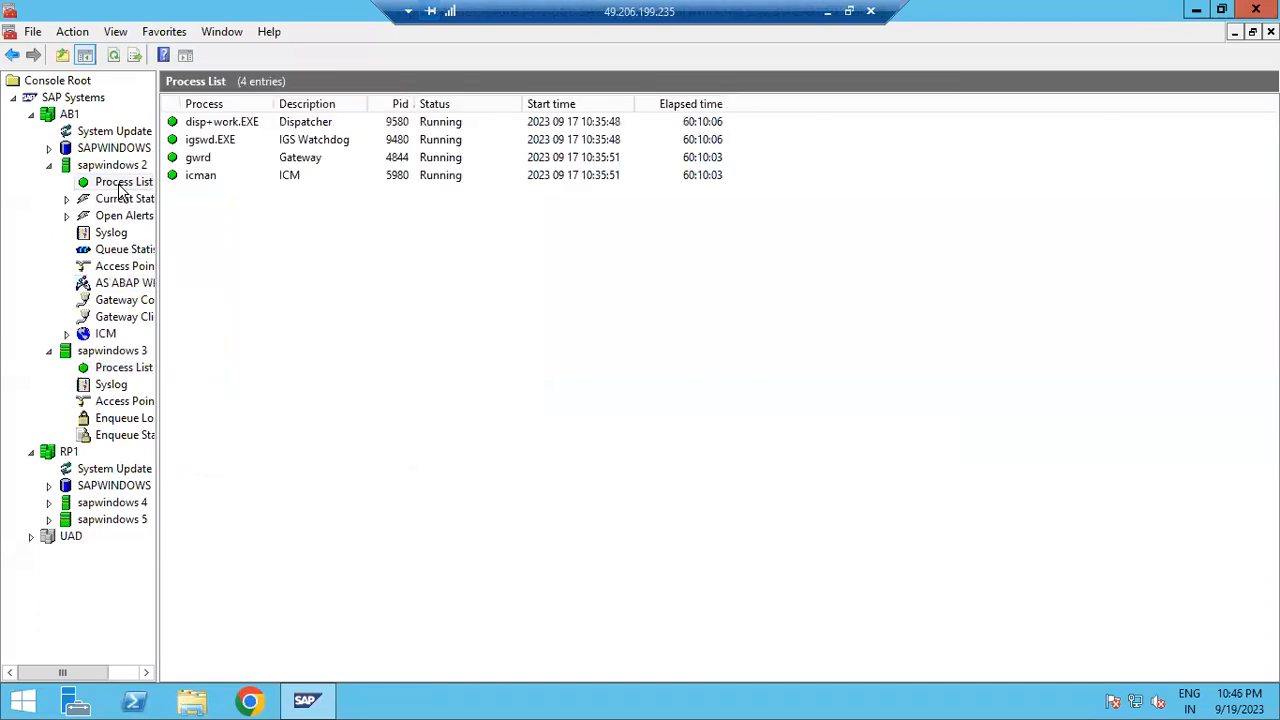
Walk through sapwindows 2's processes: gwrd, disp+work.EXE, igswd.EXE and icman.
{"action": "left_click", "coordinate": [208, 160]}
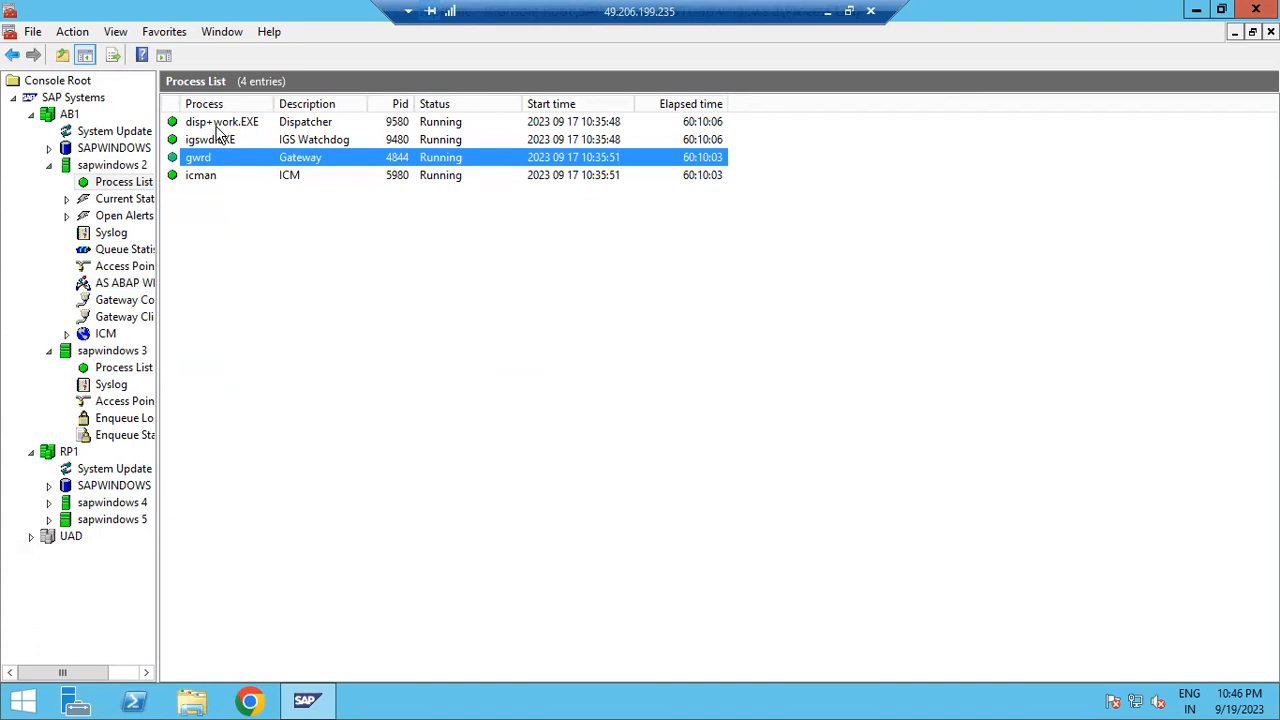
{"action": "left_click", "coordinate": [219, 124]}
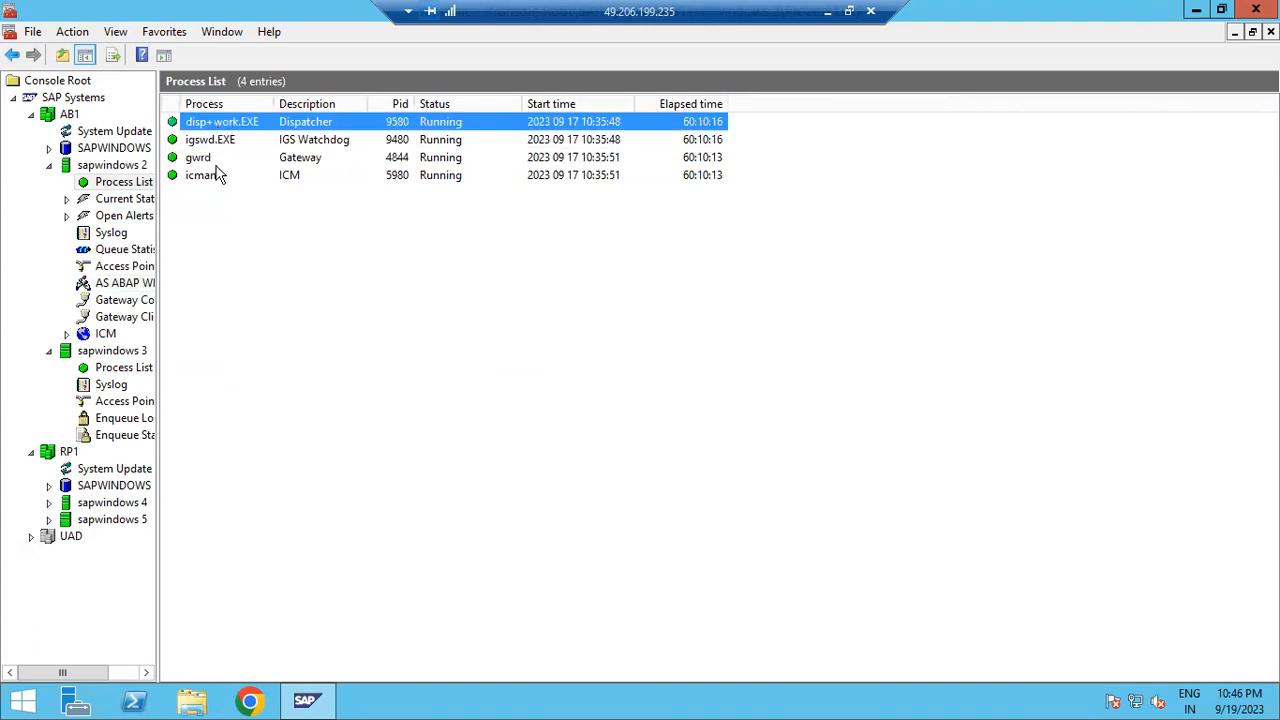
{"action": "left_click", "coordinate": [211, 146]}
{"action": "left_click", "coordinate": [214, 180]}
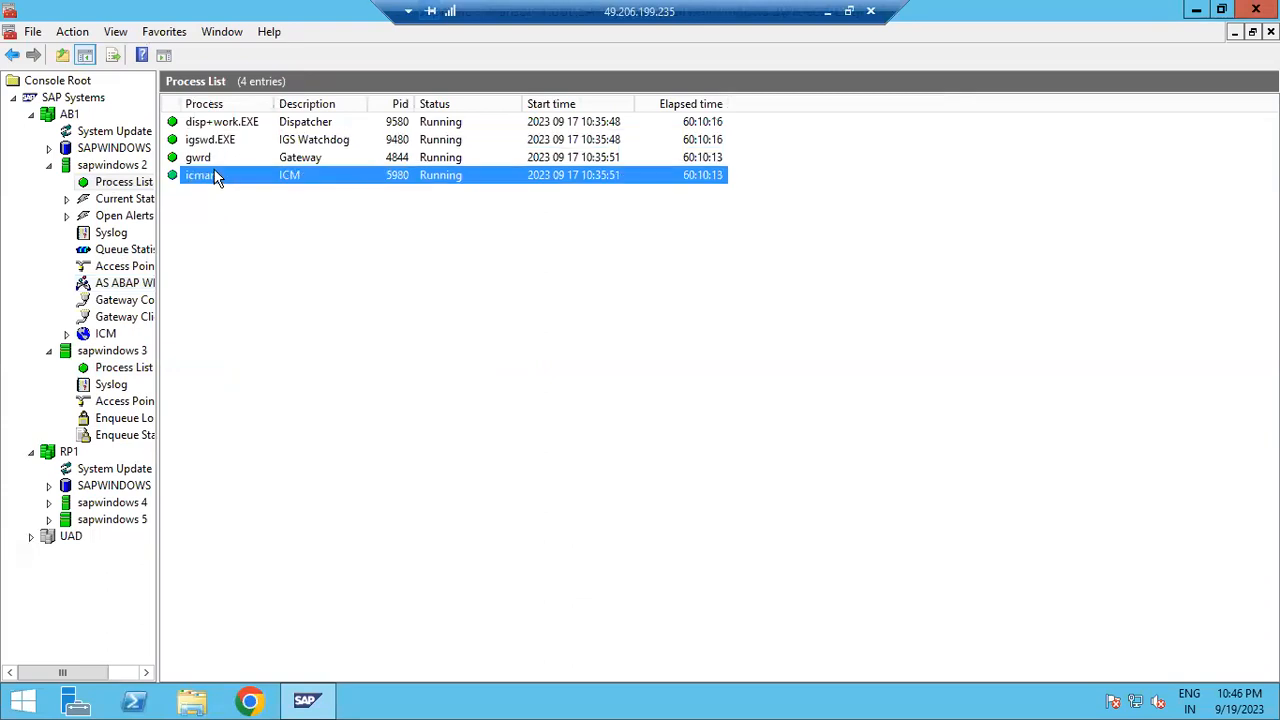
{"action": "left_click", "coordinate": [210, 142]}
{"action": "left_click", "coordinate": [218, 124]}
{"action": "left_click", "coordinate": [221, 145]}
{"action": "left_click", "coordinate": [215, 177]}
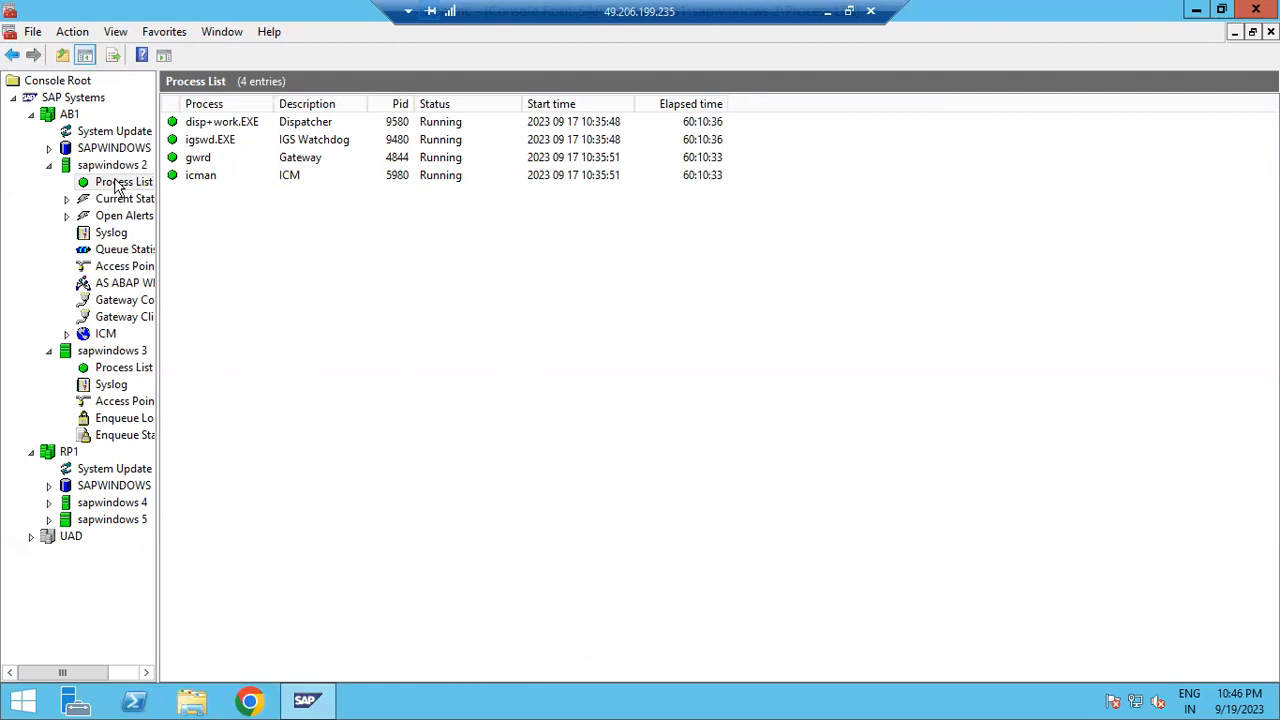
Collapse sapwindows 2 and review sapwindows 3's enserver.EXE and msg_server.EXE processes.
{"action": "left_click", "coordinate": [48, 165]}
{"action": "left_click", "coordinate": [134, 198]}
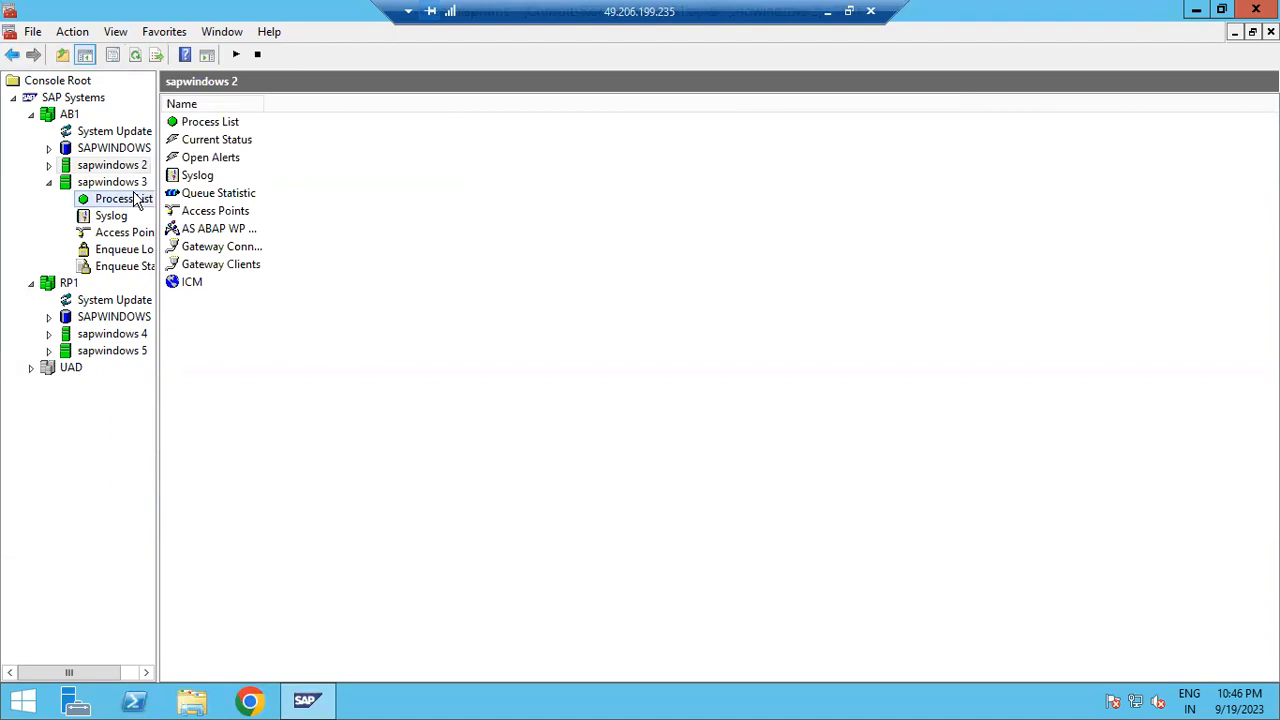
{"action": "left_click", "coordinate": [225, 140]}
{"action": "left_click", "coordinate": [225, 127]}
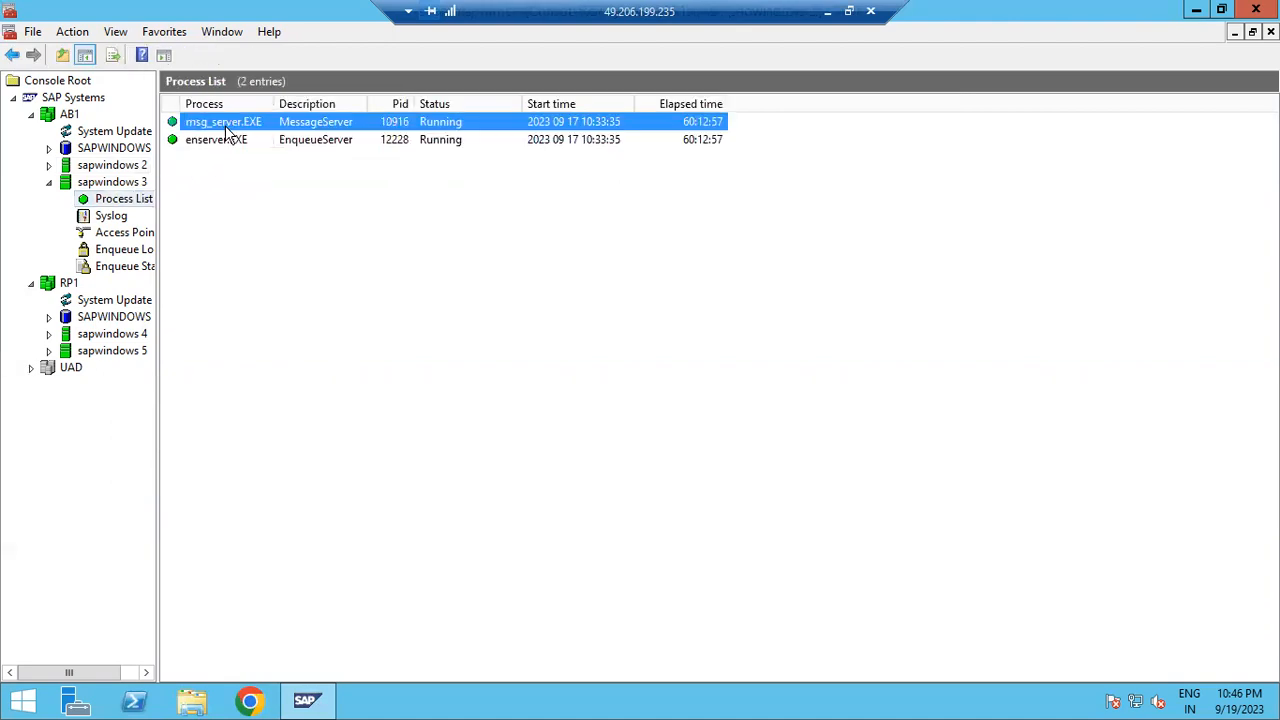
Re-expand sapwindows 2, review its processes again, and collapse the sapwindows 3 node.
{"action": "left_click", "coordinate": [49, 165]}
{"action": "left_click", "coordinate": [125, 185]}
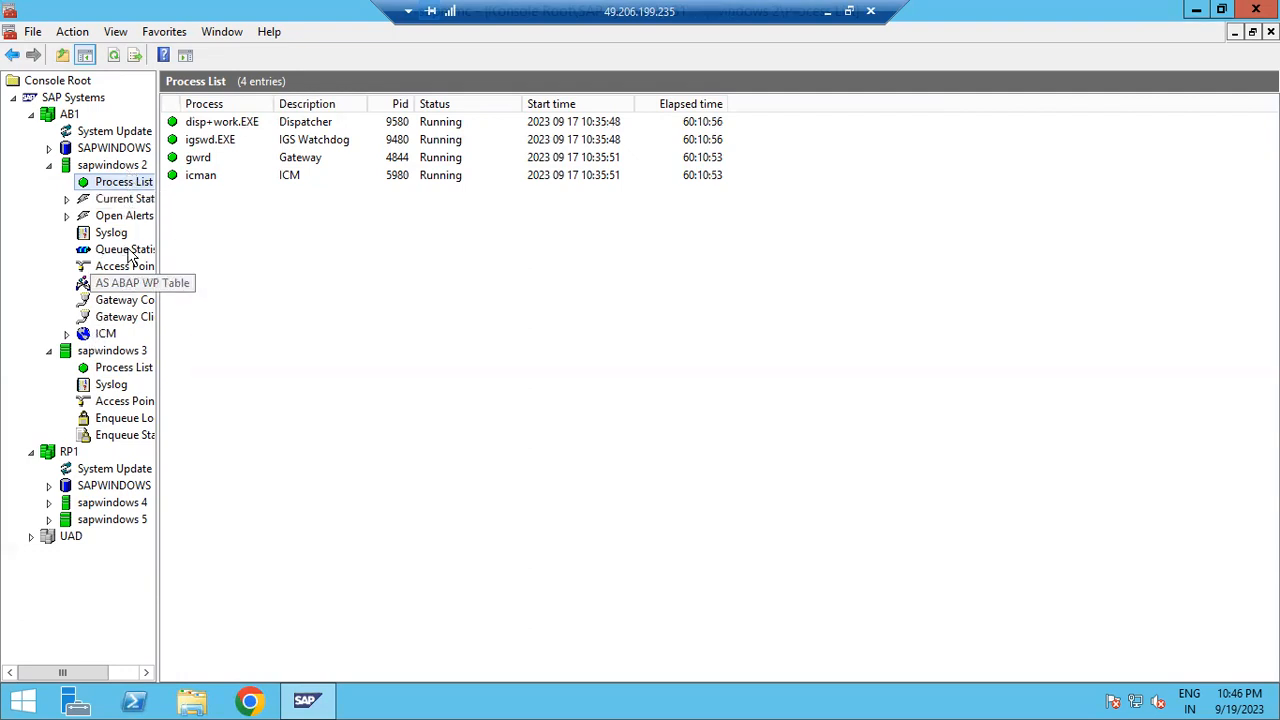
{"action": "left_click", "coordinate": [198, 126]}
{"action": "left_click", "coordinate": [206, 141]}
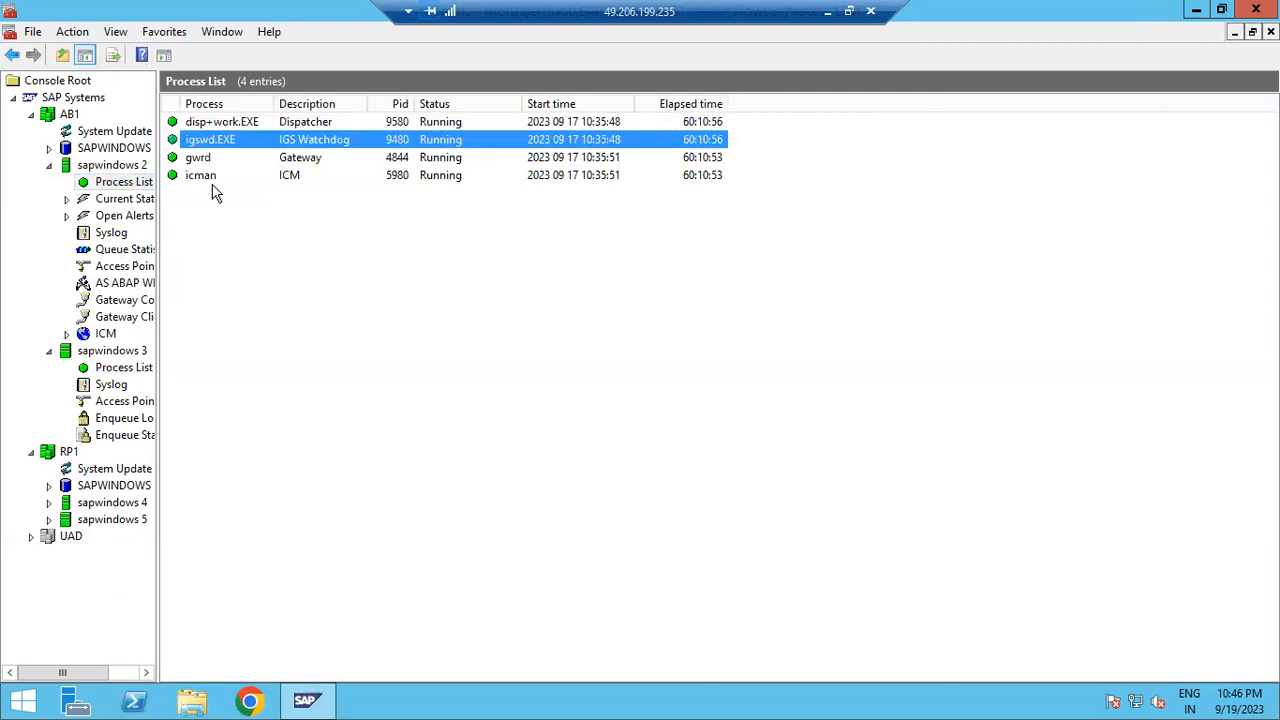
{"action": "left_click", "coordinate": [210, 182]}
{"action": "left_click", "coordinate": [210, 142]}
{"action": "left_click", "coordinate": [211, 124]}
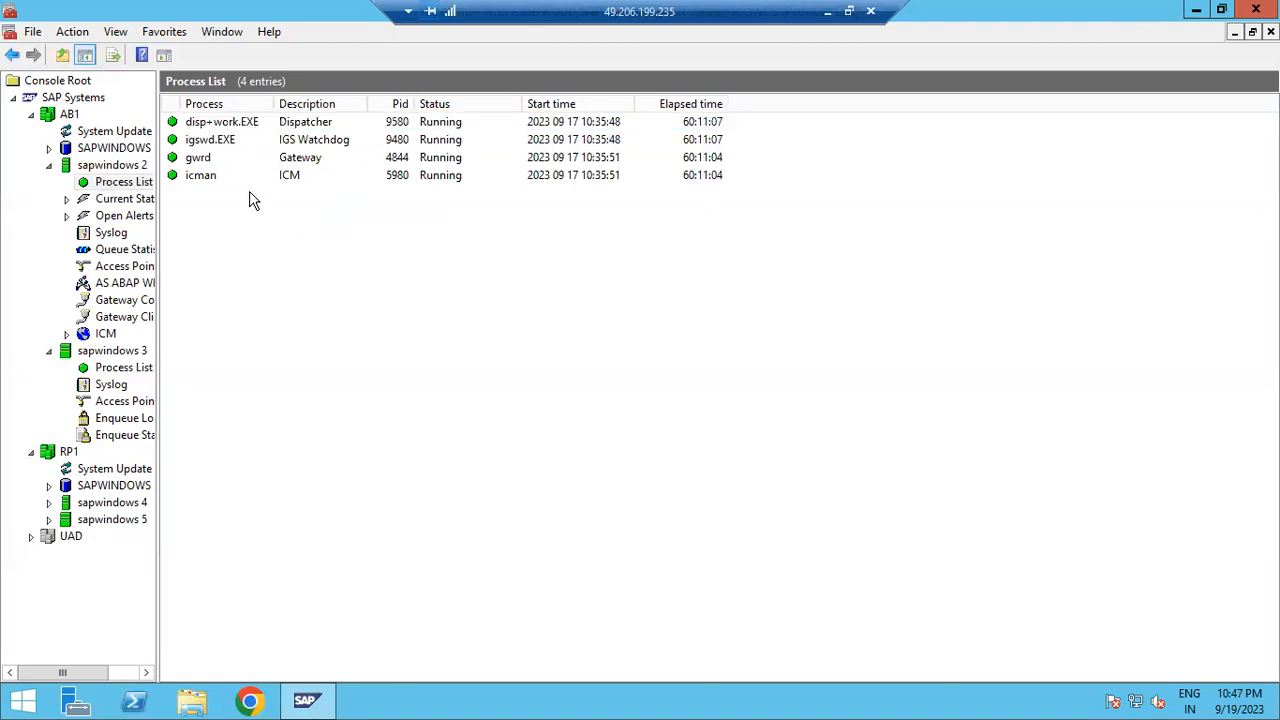
{"action": "left_click", "coordinate": [48, 350]}
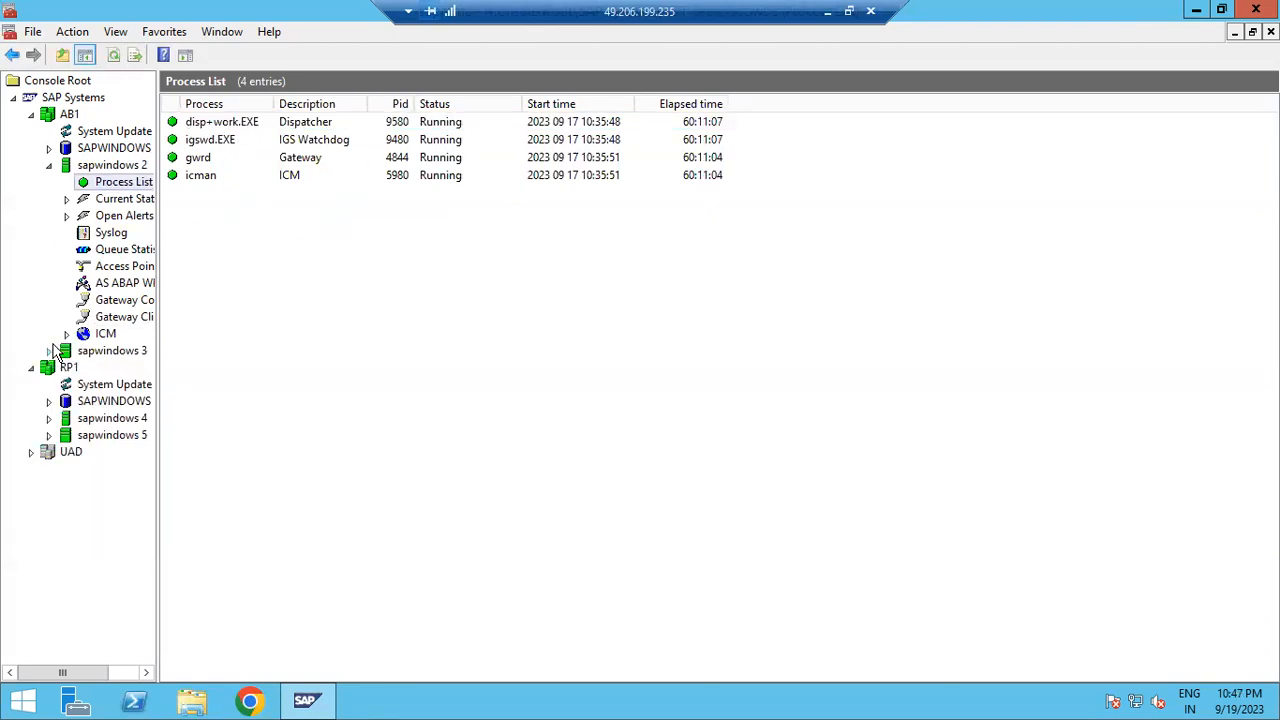
Click through the sapwindows 2, 3, 4 and 5 instance nodes.
{"action": "left_click", "coordinate": [49, 166]}
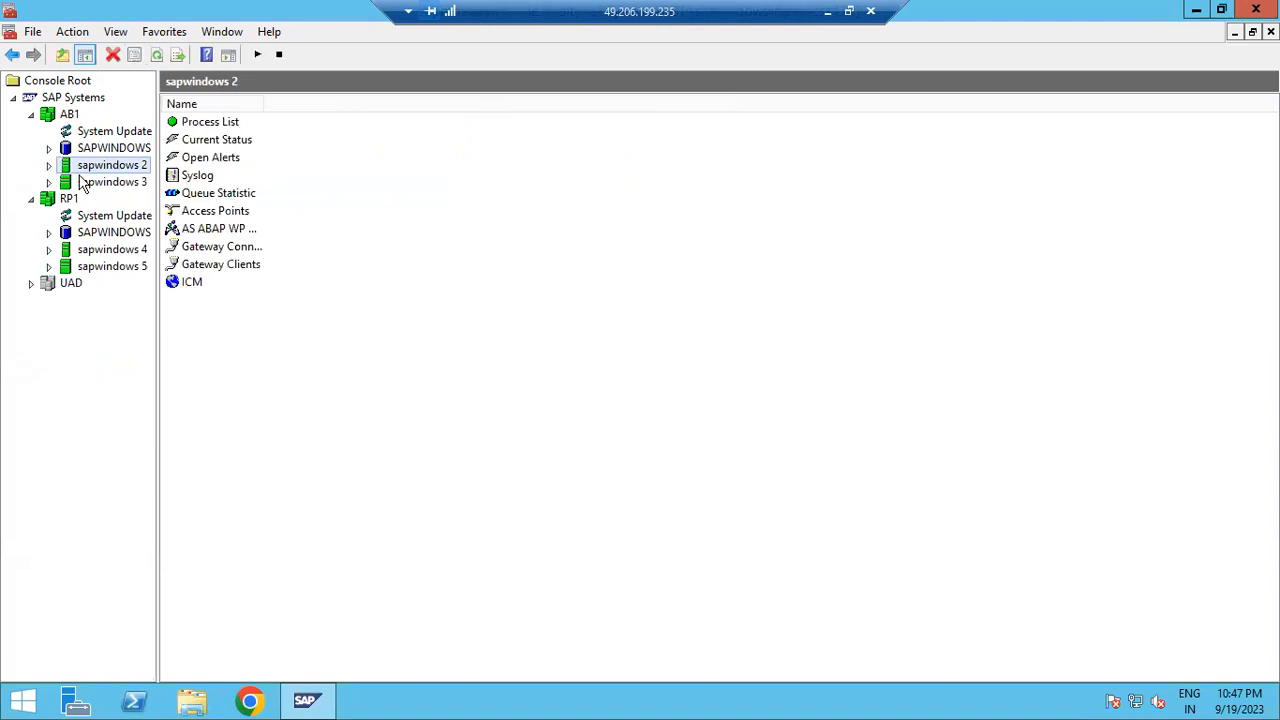
{"action": "left_click", "coordinate": [84, 184]}
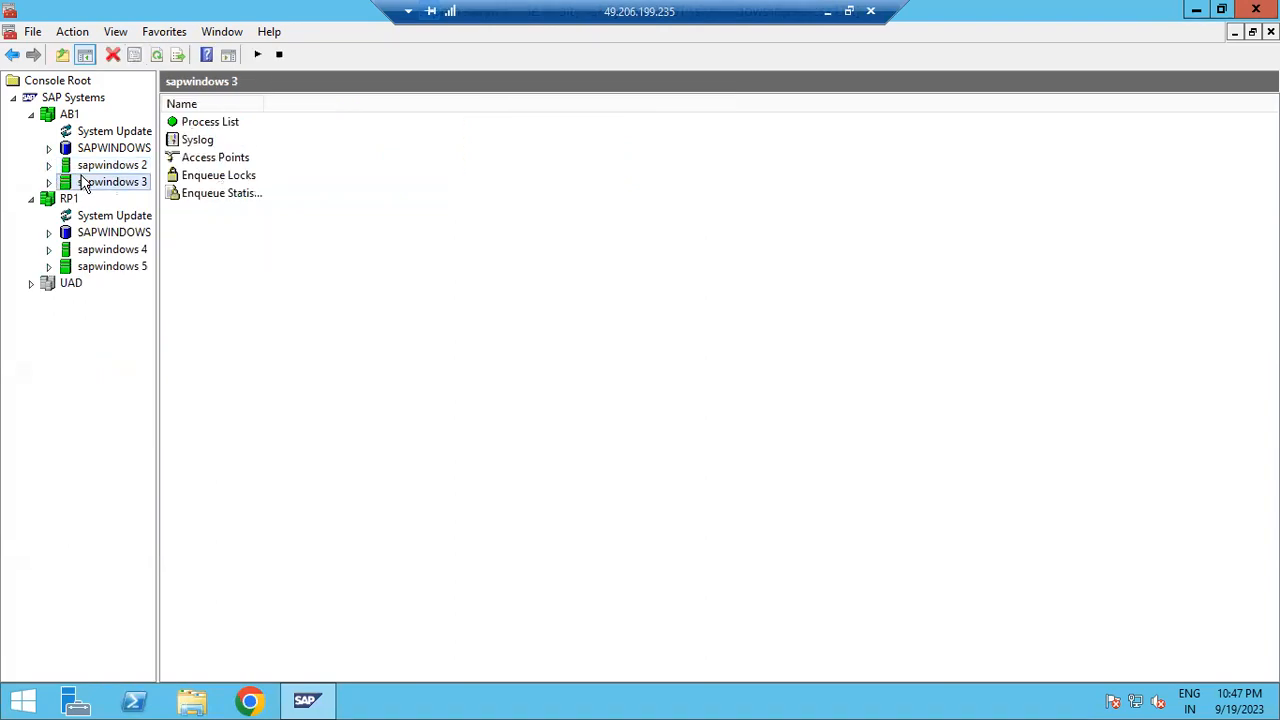
{"action": "left_click", "coordinate": [107, 168]}
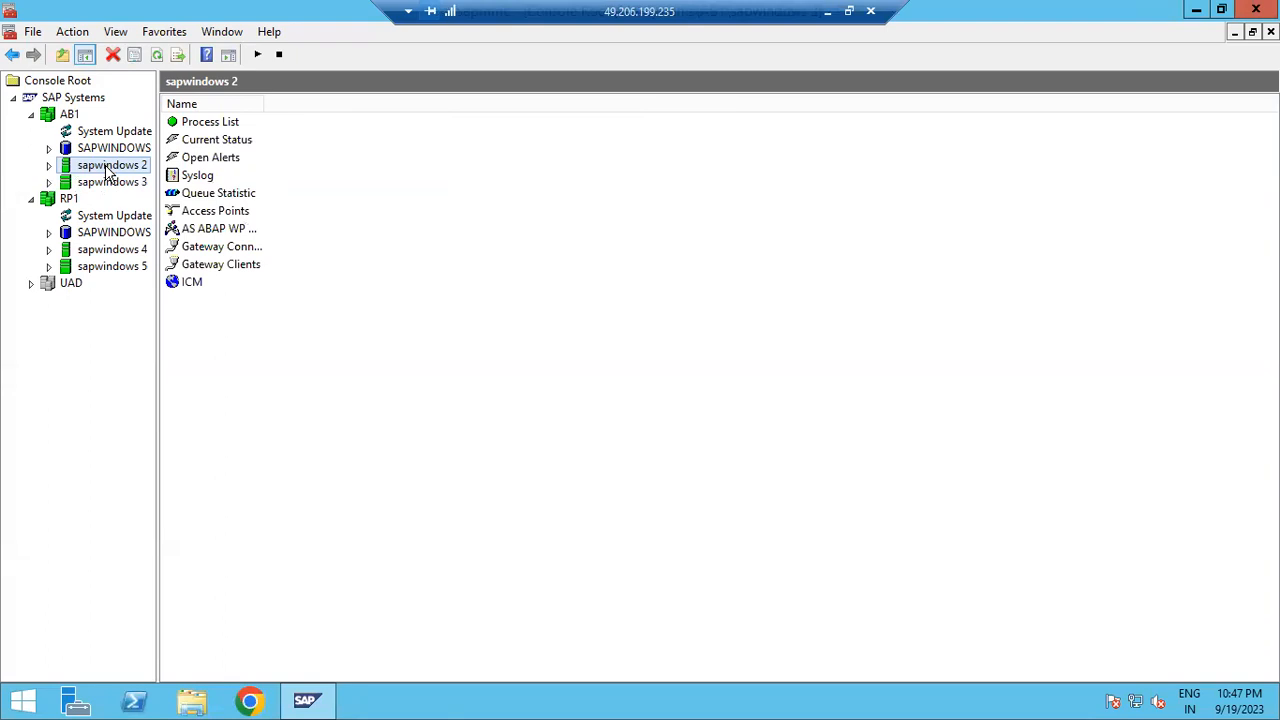
{"action": "left_click", "coordinate": [92, 252]}
{"action": "left_click", "coordinate": [96, 270]}
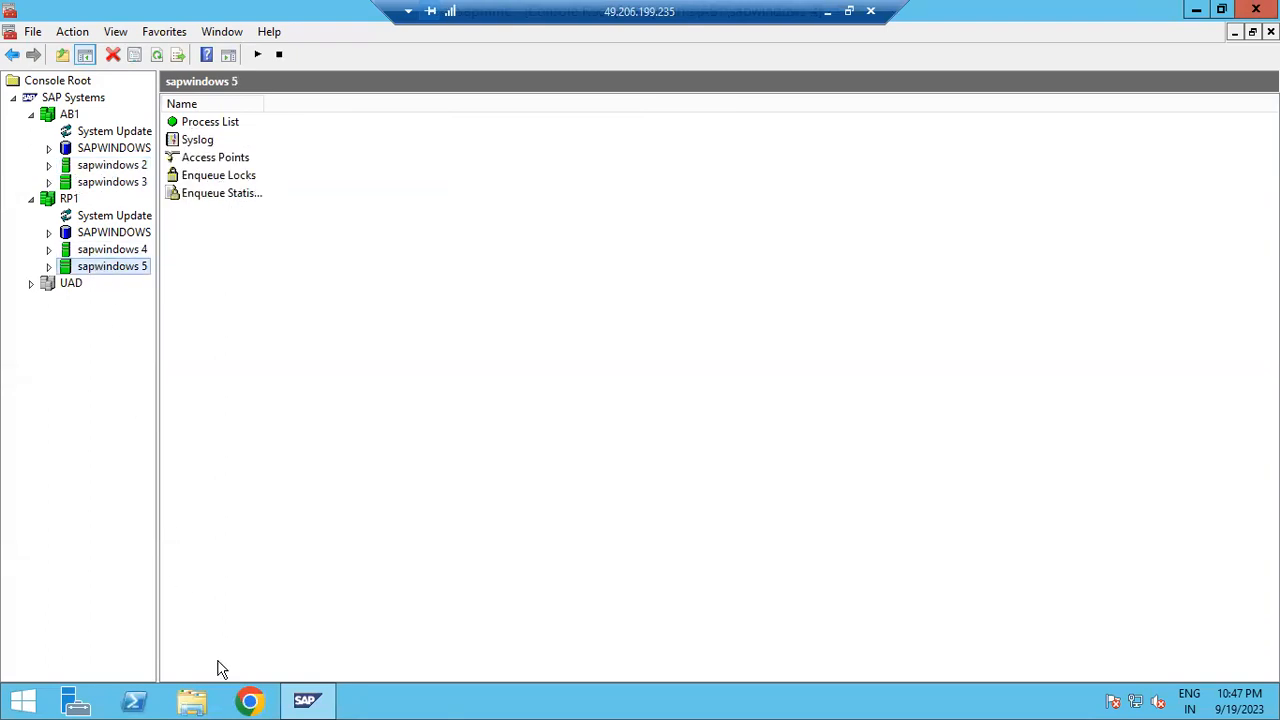
Minimize the management console, refresh the remote desktop, and minimize the remote session.
{"action": "left_click", "coordinate": [305, 700]}
{"action": "right_click", "coordinate": [467, 107]}
{"action": "left_click", "coordinate": [503, 168]}
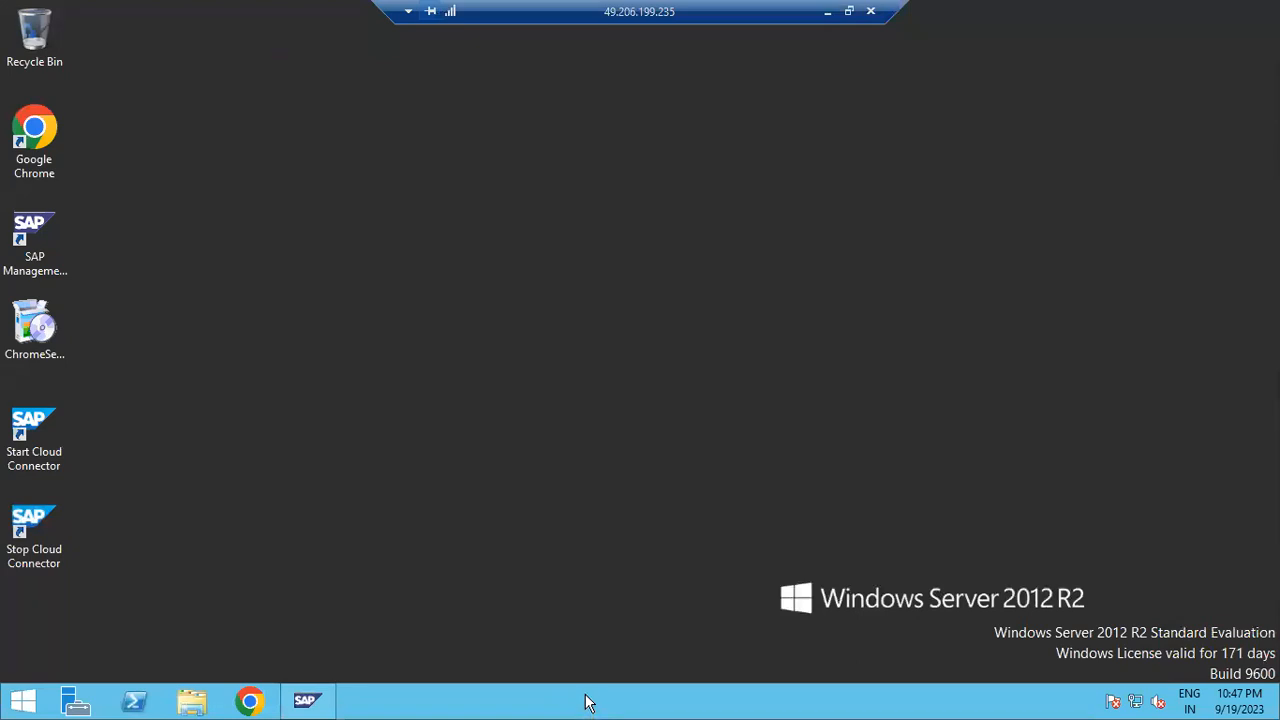
{"action": "left_click", "coordinate": [827, 11]}
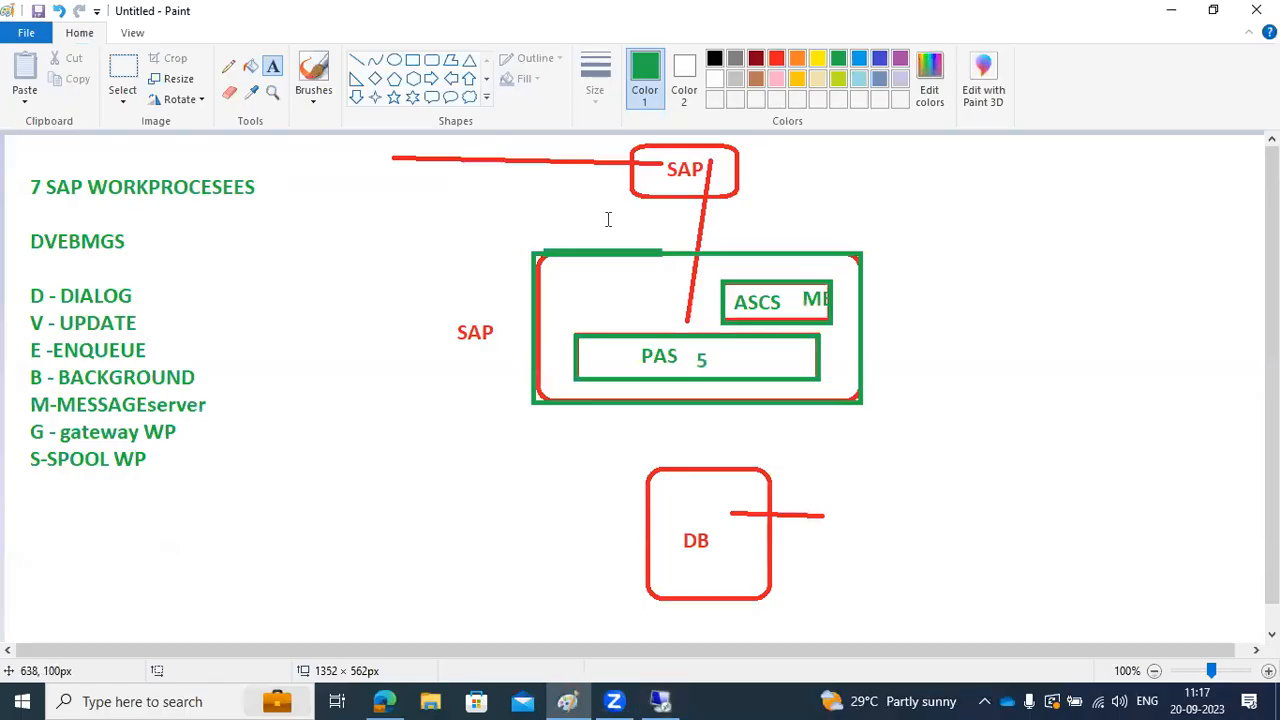
Add a one-line green label 'SAP GUI or SAP LOGON PAD' right of the SAP box.
{"action": "left_click", "coordinate": [764, 168]}
{"action": "type", "text": "SAP GUI or SAP L"}
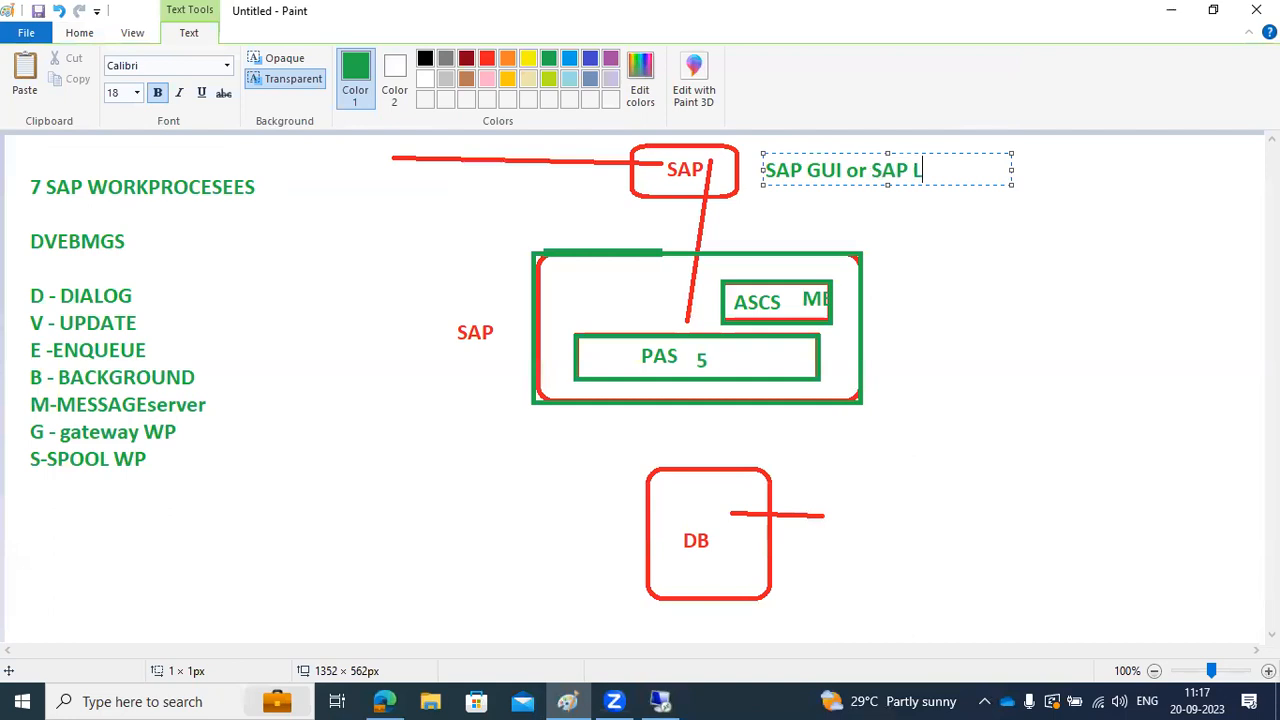
{"action": "type", "text": "OGONPAD"}
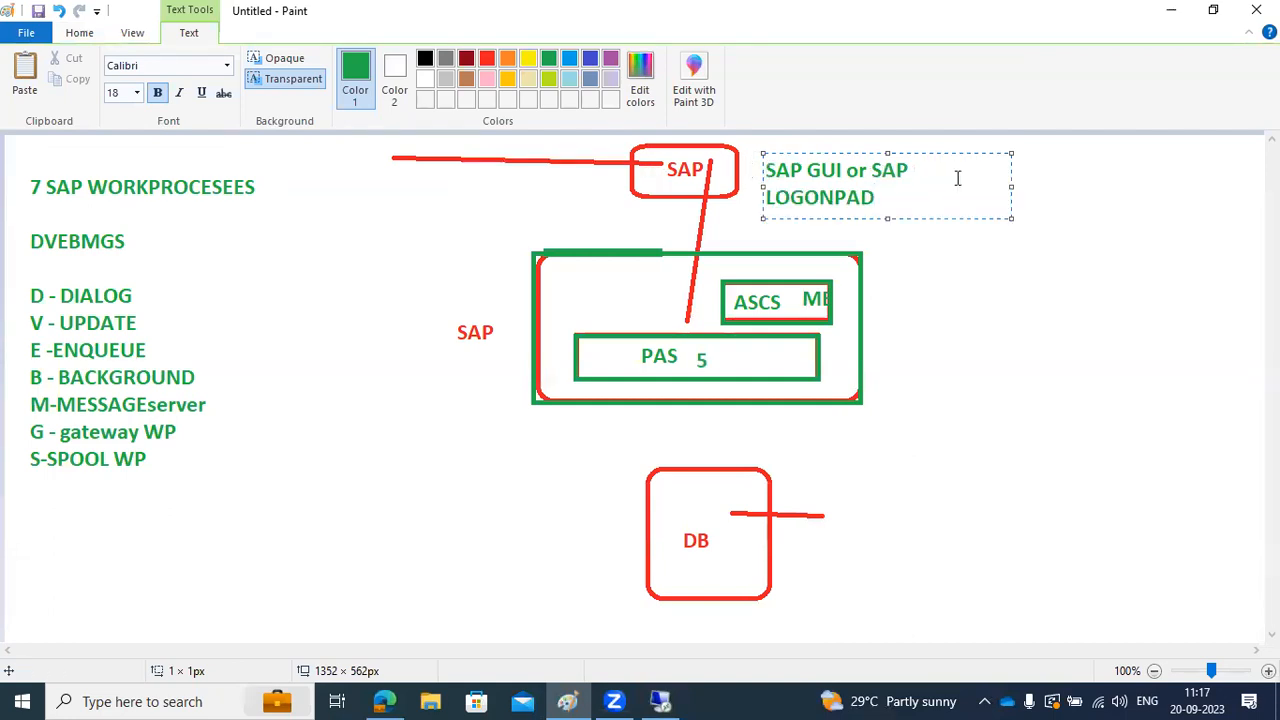
{"action": "left_click_drag", "start_coordinate": [1011, 186], "coordinate": [1163, 186]}
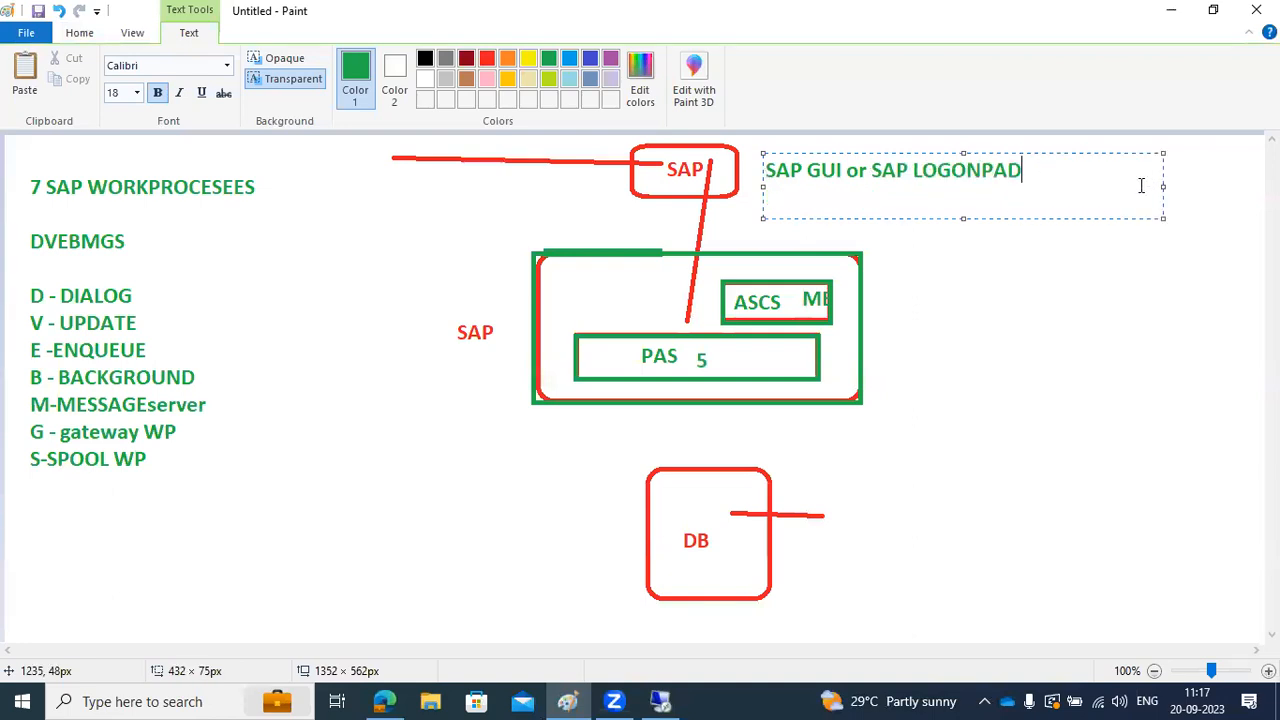
{"action": "left_click", "coordinate": [986, 163]}
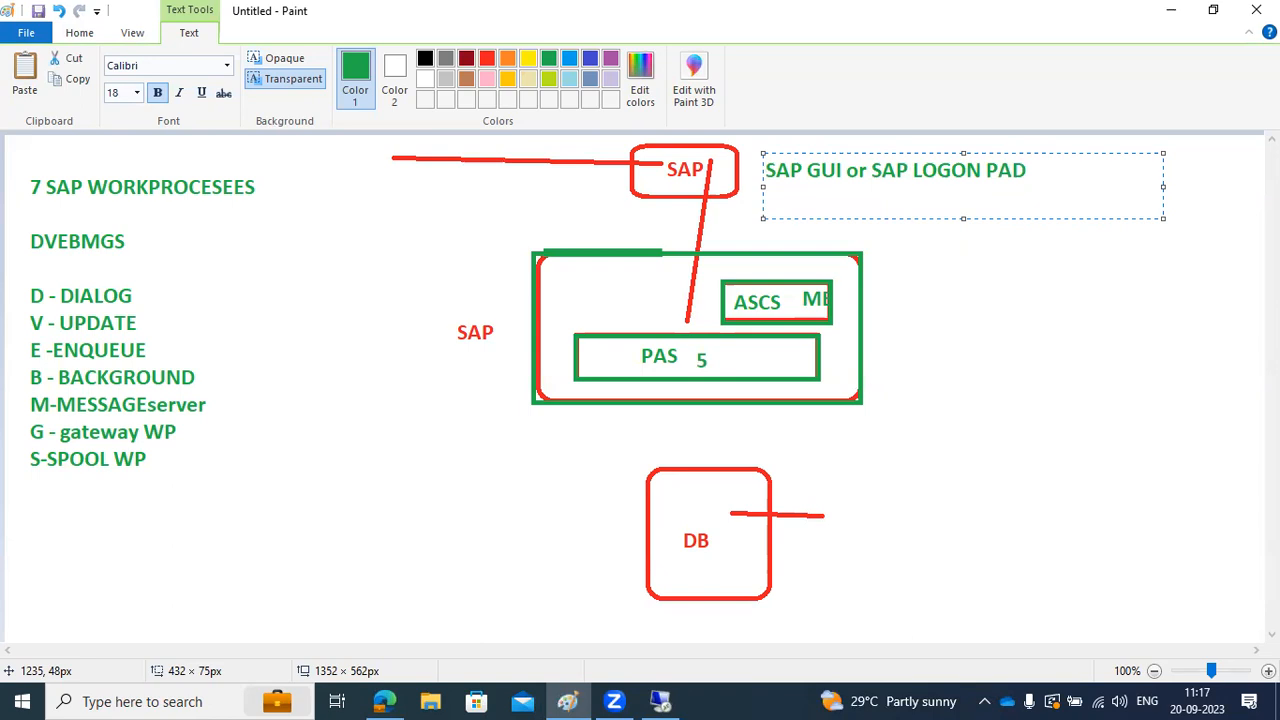
{"action": "left_click", "coordinate": [1023, 309]}
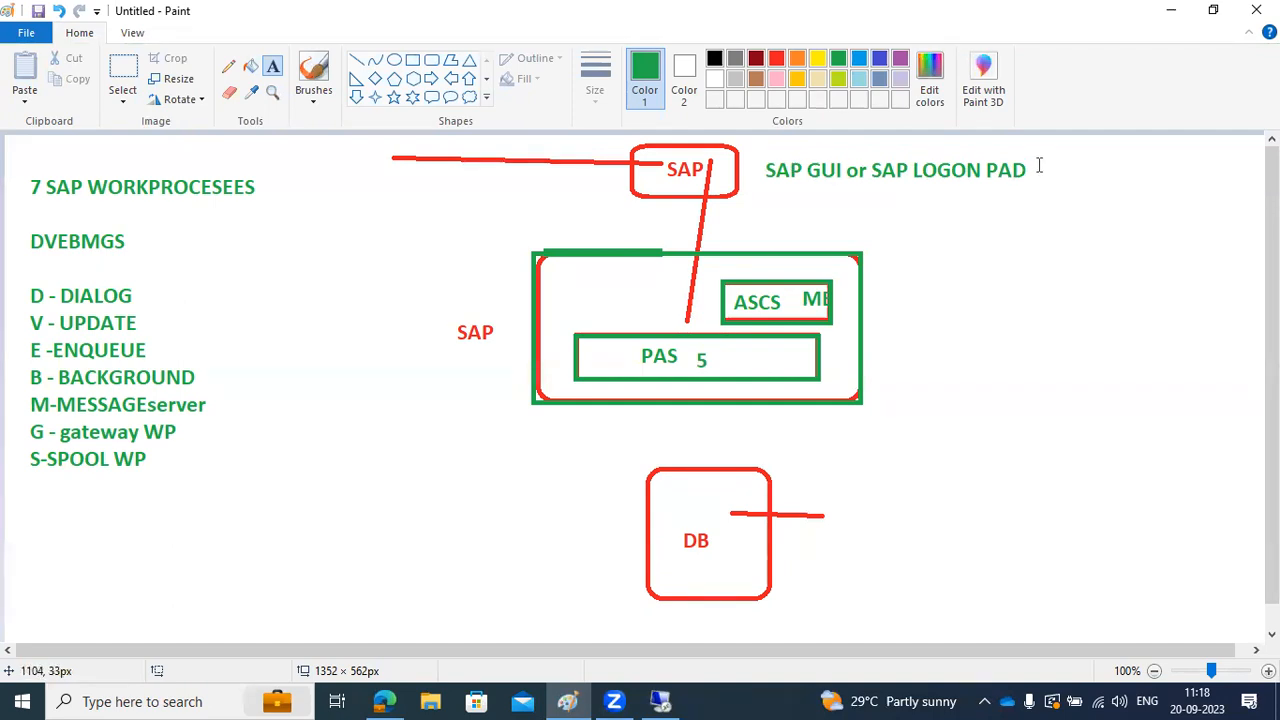
{"action": "left_click", "coordinate": [660, 700]}
Open the SAP Service Marketplace in Chrome, then browse File Explorer to C:\SAPSOFTWARES.
{"action": "left_click", "coordinate": [254, 704]}
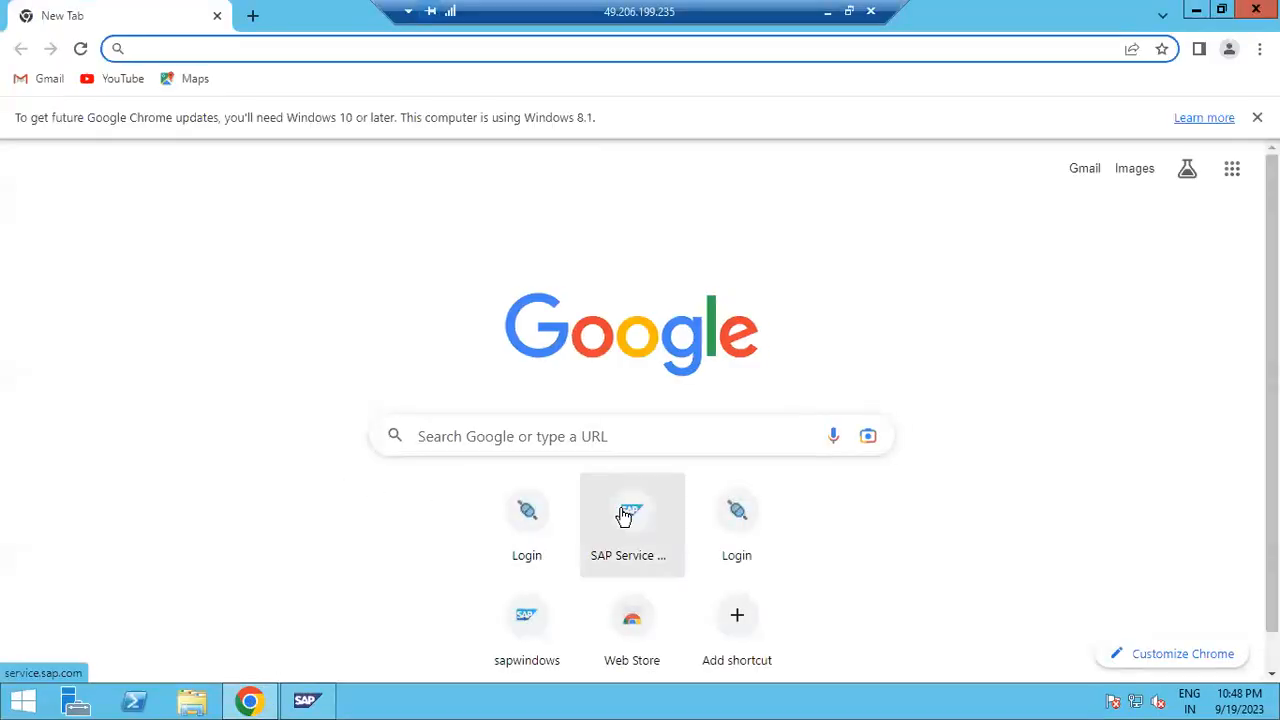
{"action": "left_click", "coordinate": [624, 515]}
{"action": "left_click", "coordinate": [192, 700]}
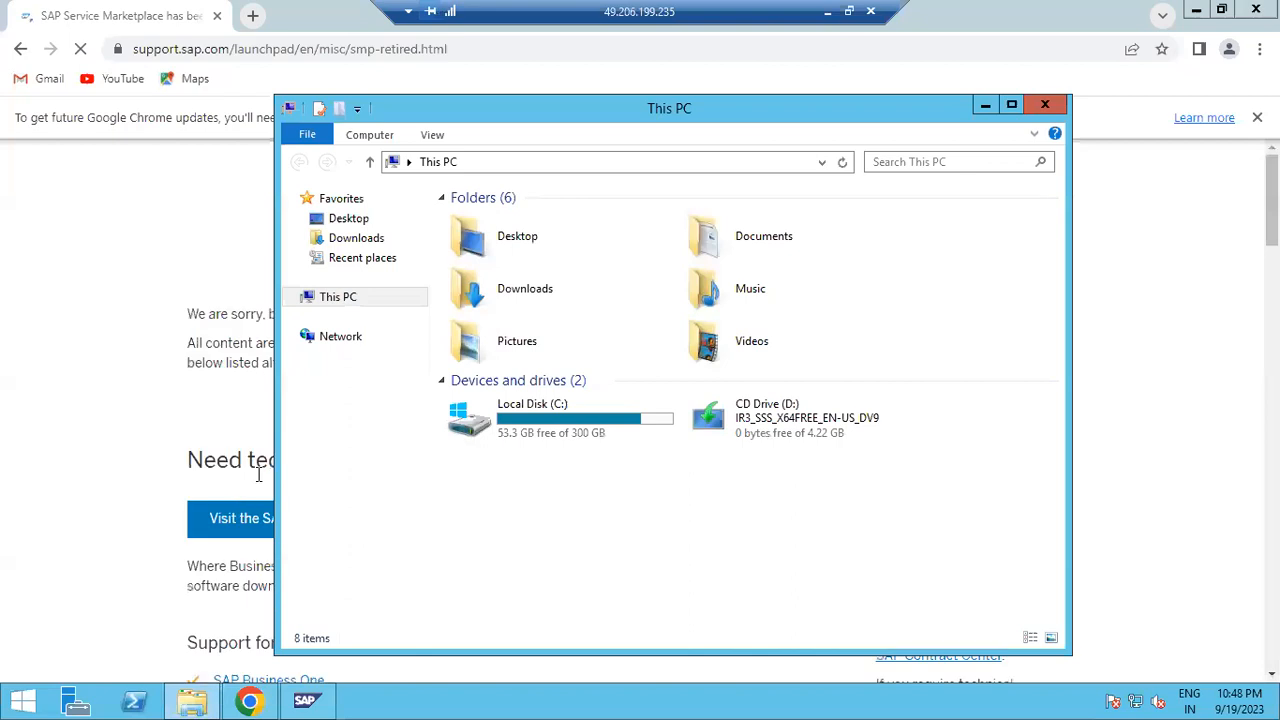
{"action": "double_click", "coordinate": [540, 420]}
{"action": "left_click", "coordinate": [368, 242]}
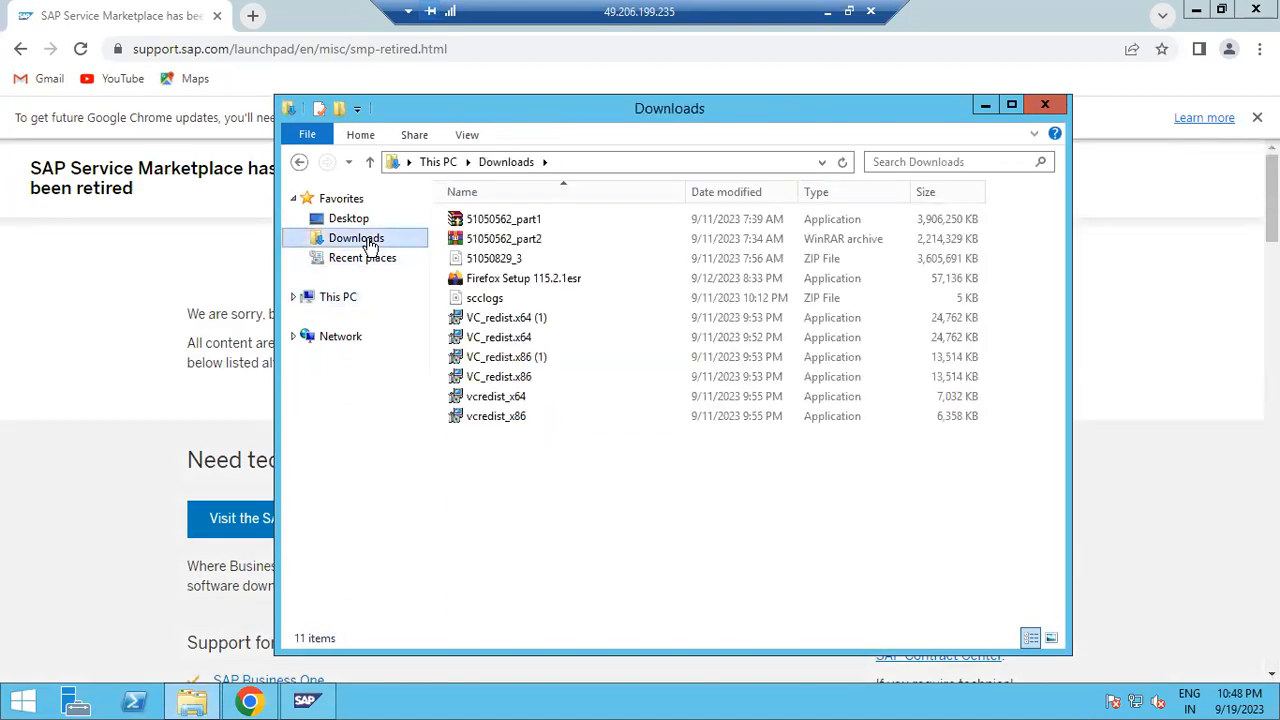
{"action": "left_click", "coordinate": [338, 297]}
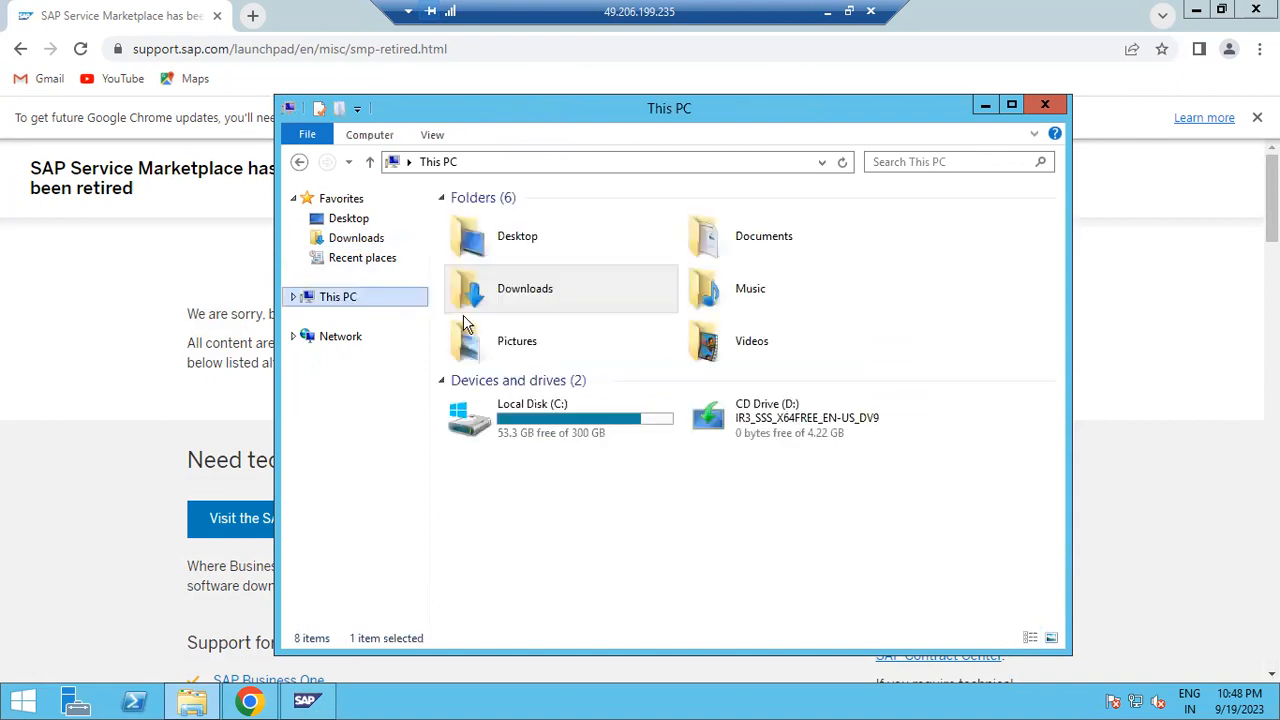
{"action": "double_click", "coordinate": [568, 428]}
{"action": "scroll", "coordinate": [509, 470], "scroll_direction": "down", "scroll_amount": 5}
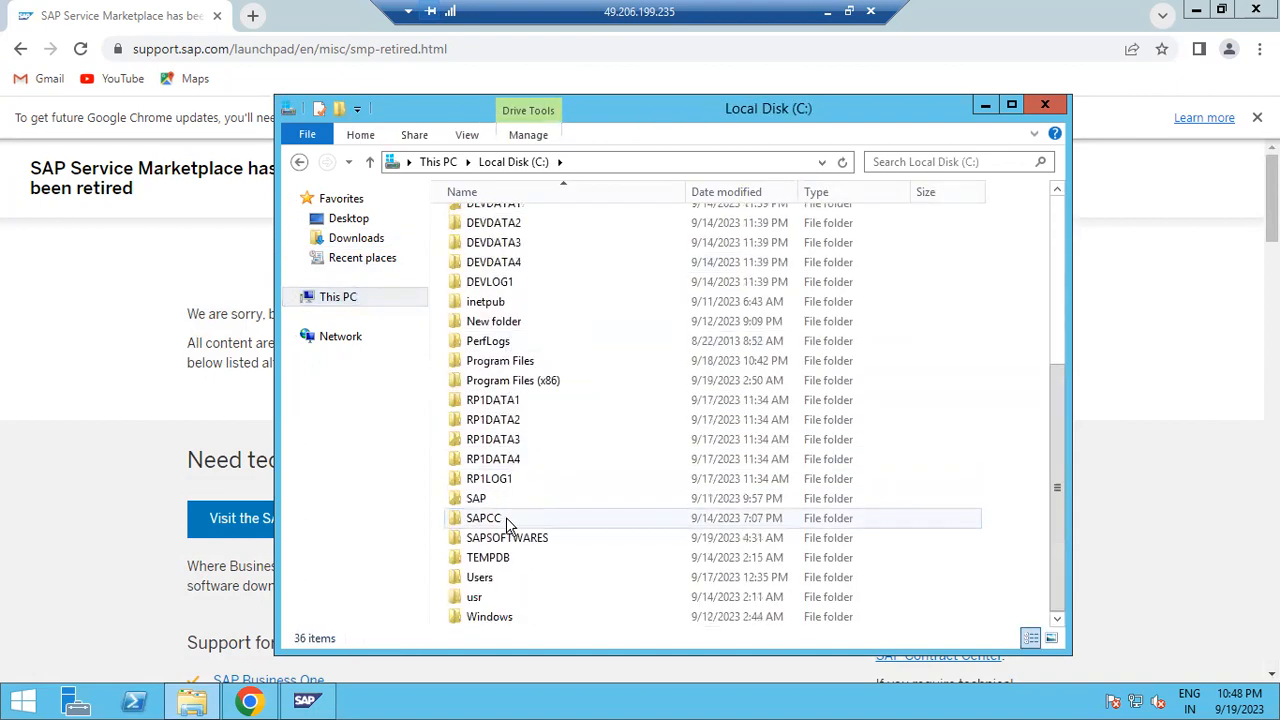
{"action": "double_click", "coordinate": [500, 538]}
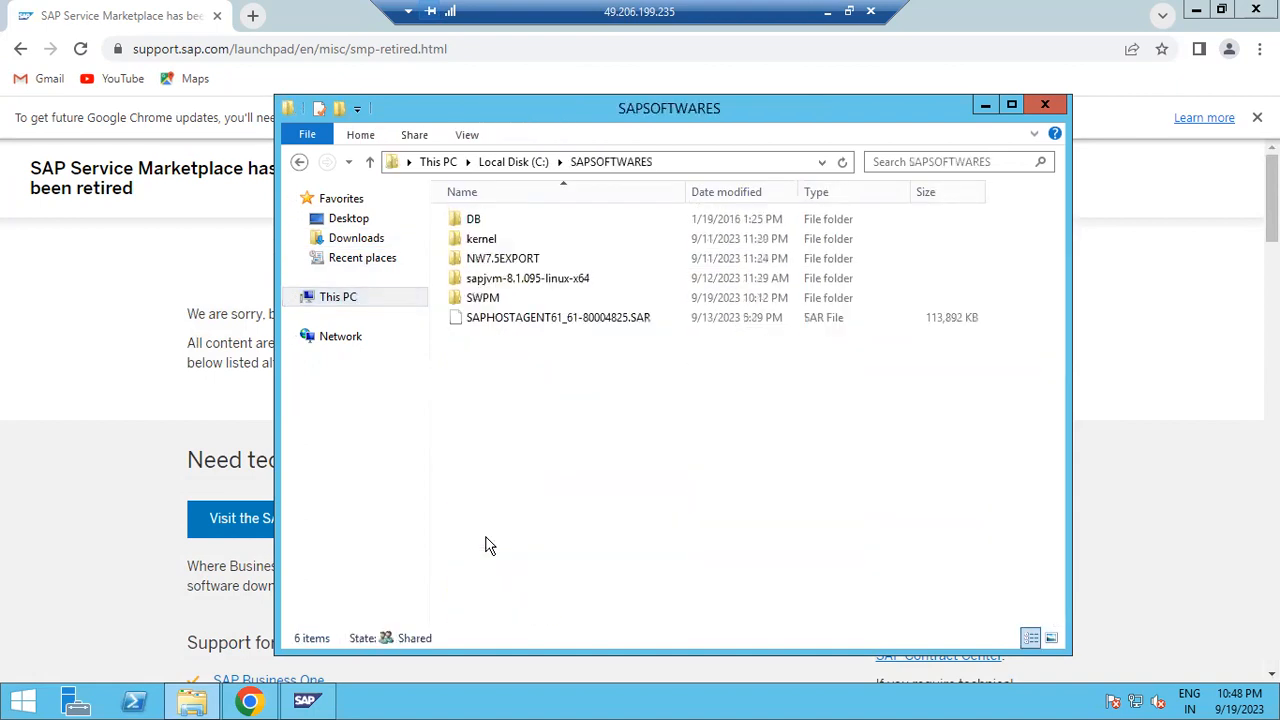
Visit the SAP Support Portal's Software Downloads area, then minimize the remote session.
{"action": "left_click", "coordinate": [143, 404]}
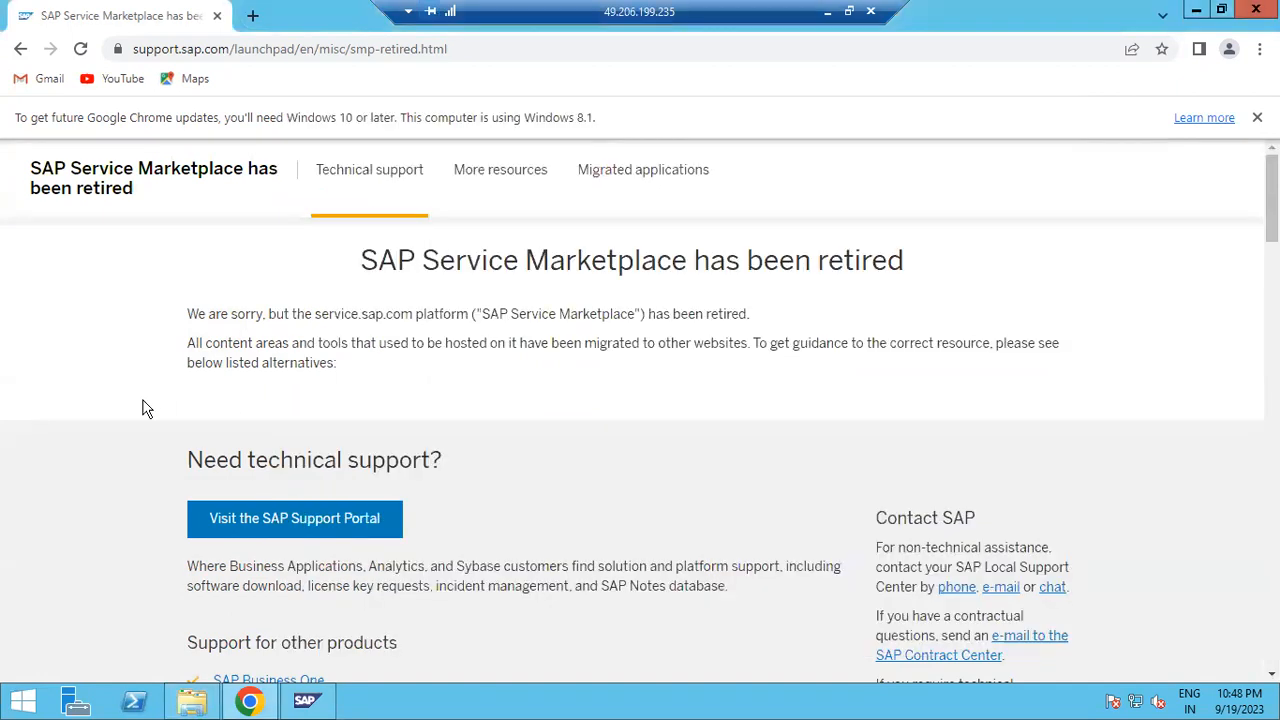
{"action": "left_click", "coordinate": [244, 517]}
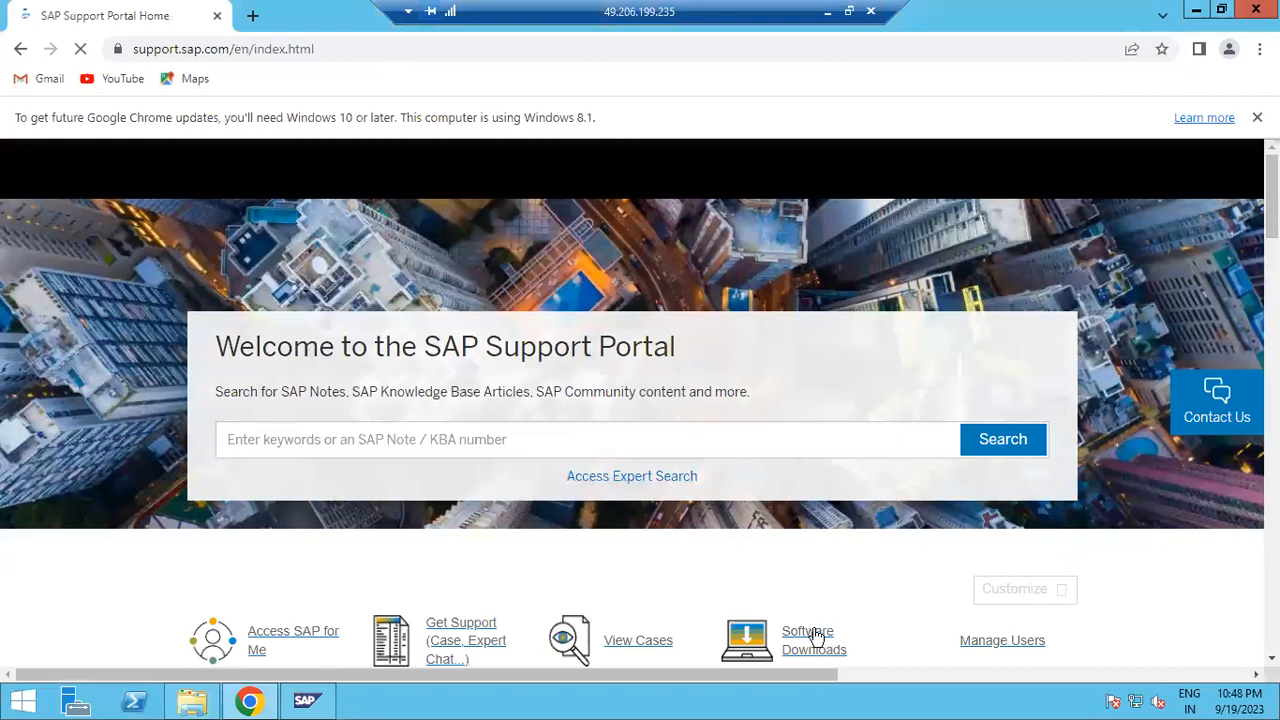
{"action": "left_click", "coordinate": [814, 640]}
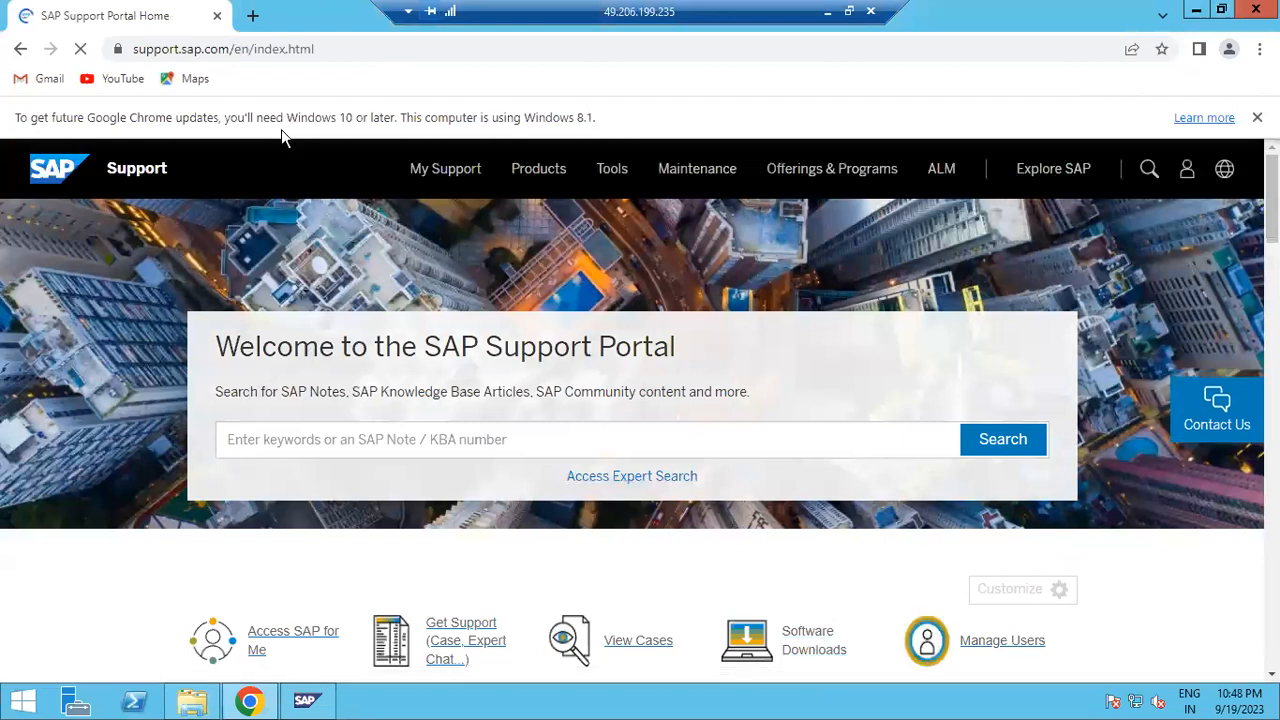
{"action": "left_click", "coordinate": [130, 15]}
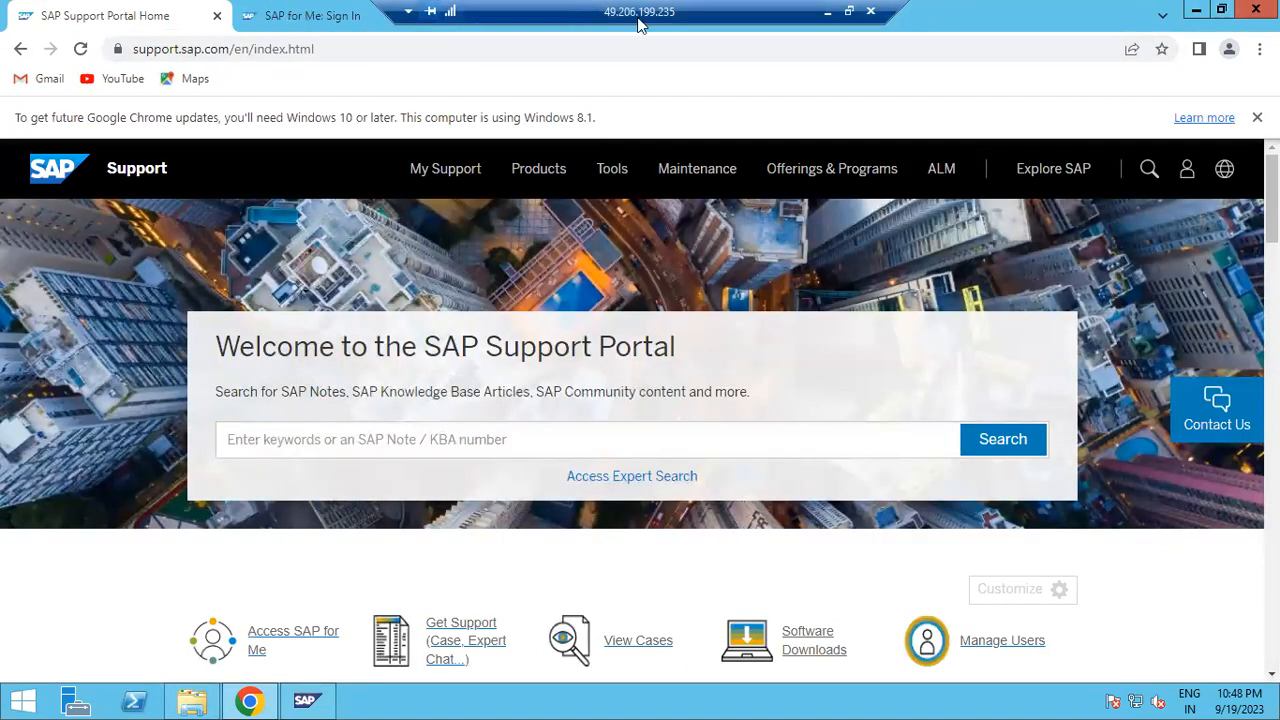
{"action": "left_click", "coordinate": [829, 13]}
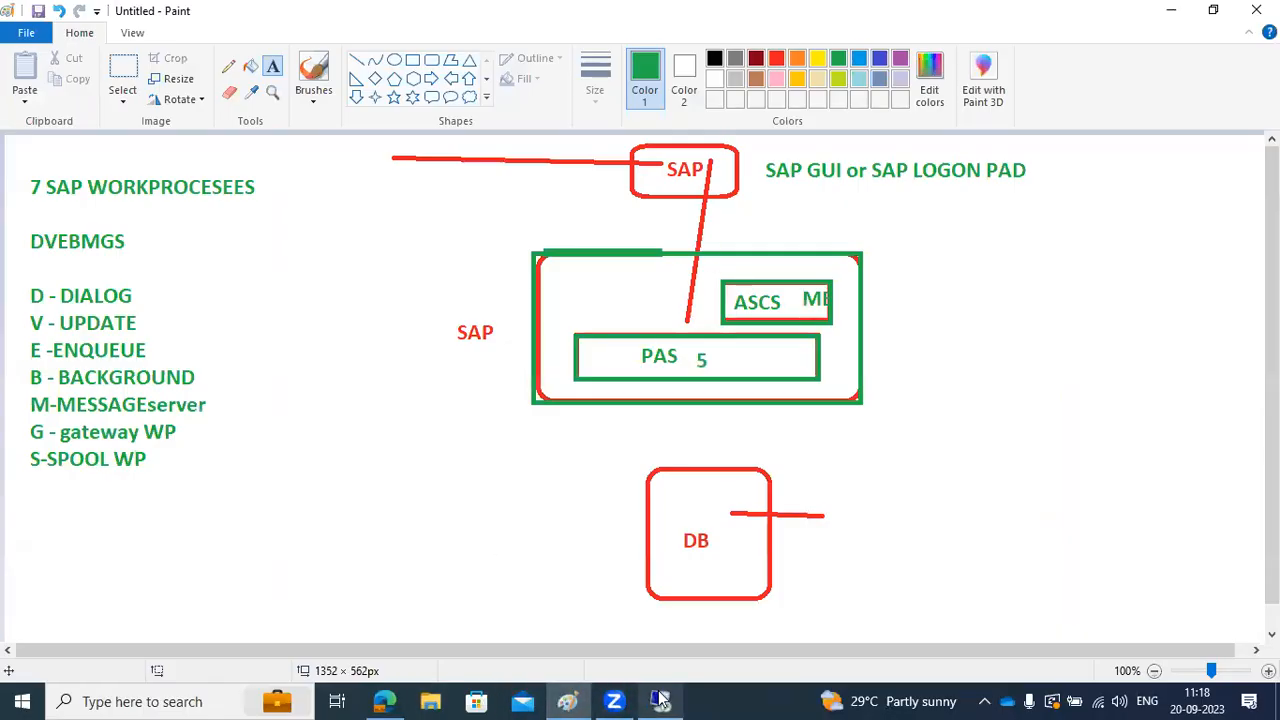
Connect via mstsc to the remote server with the Administrator password, accepting the certificate warning.
{"action": "left_click", "coordinate": [432, 700]}
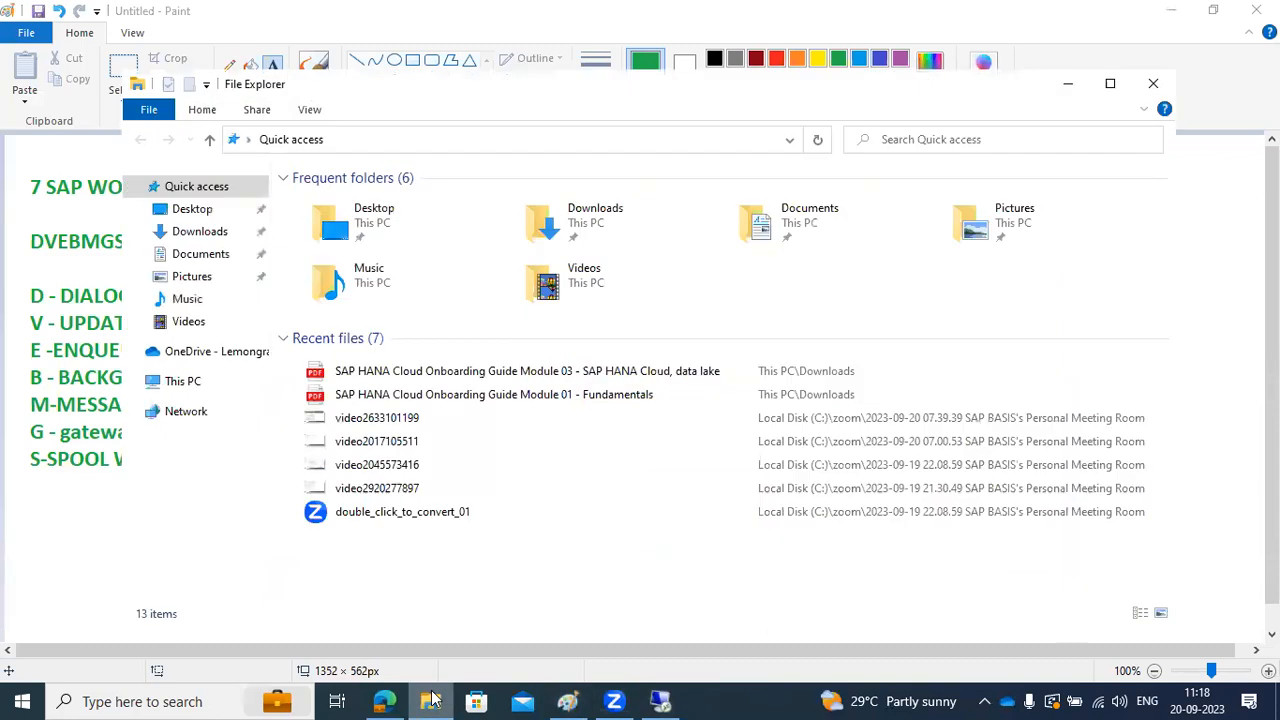
{"action": "left_click", "coordinate": [189, 380]}
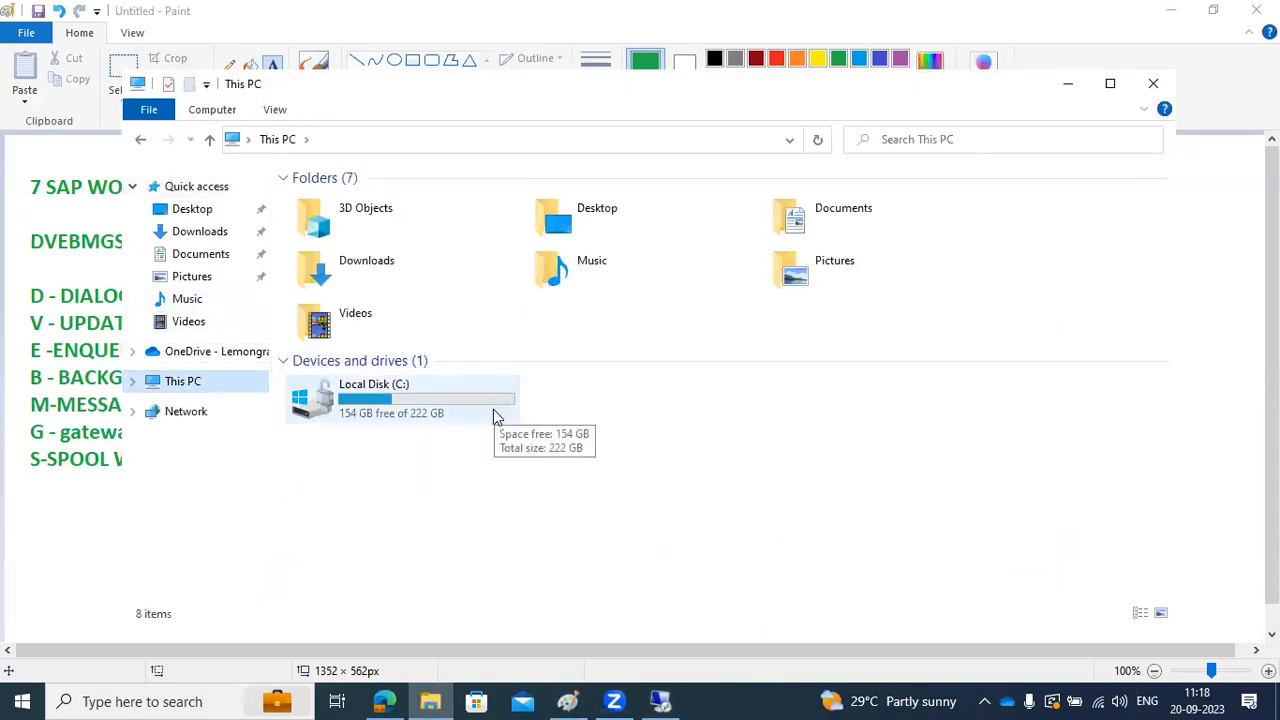
{"action": "mouse_move", "coordinate": [680, 699]}
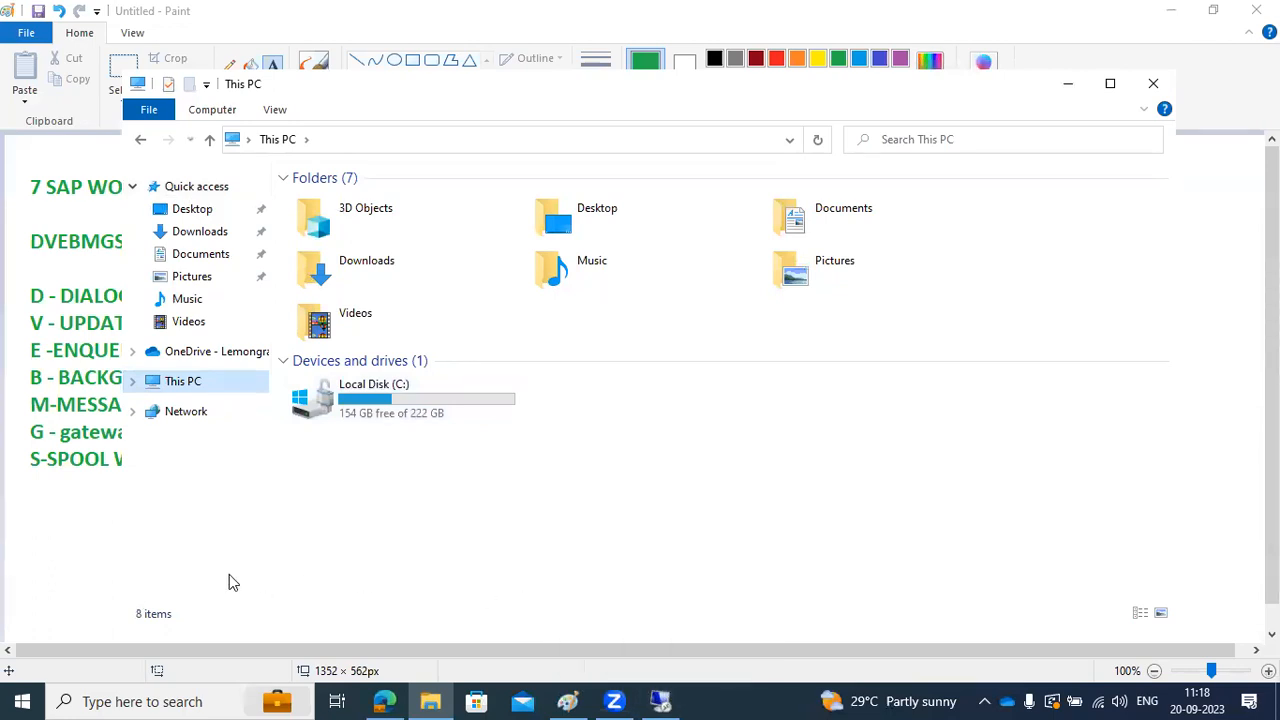
{"action": "key", "text": "super+r"}
{"action": "left_click", "coordinate": [134, 645]}
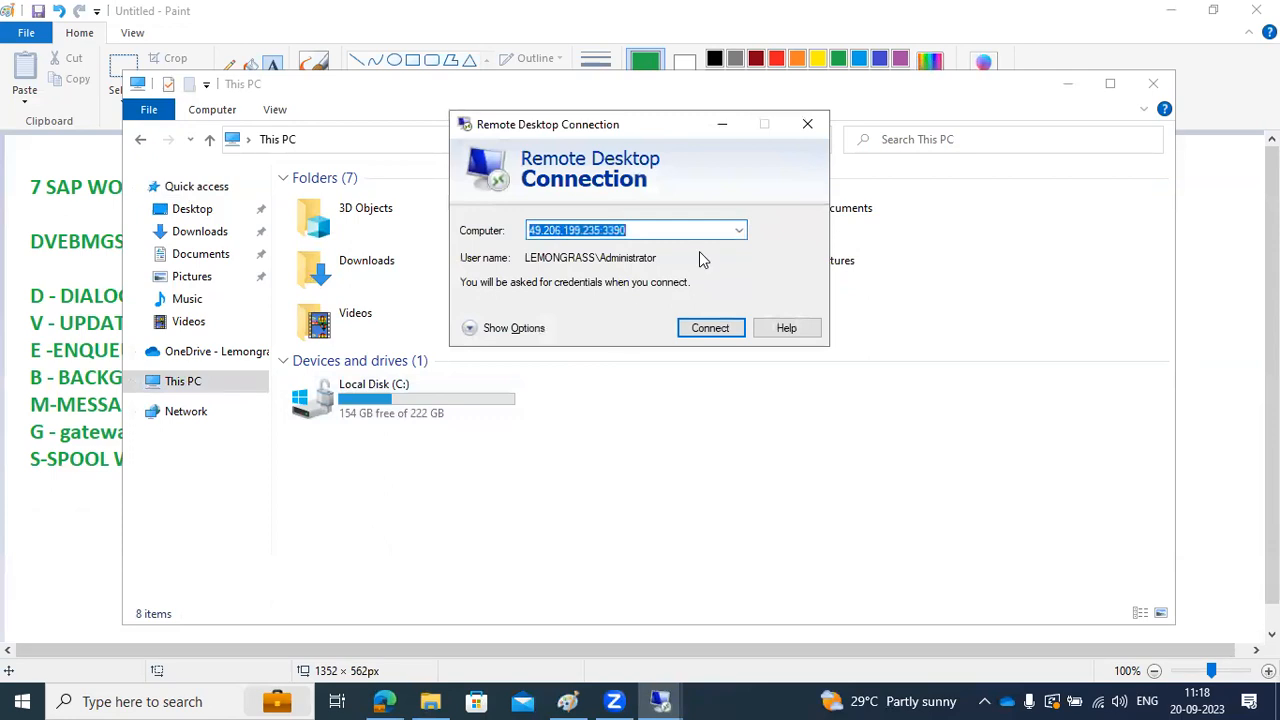
{"action": "left_click", "coordinate": [704, 338]}
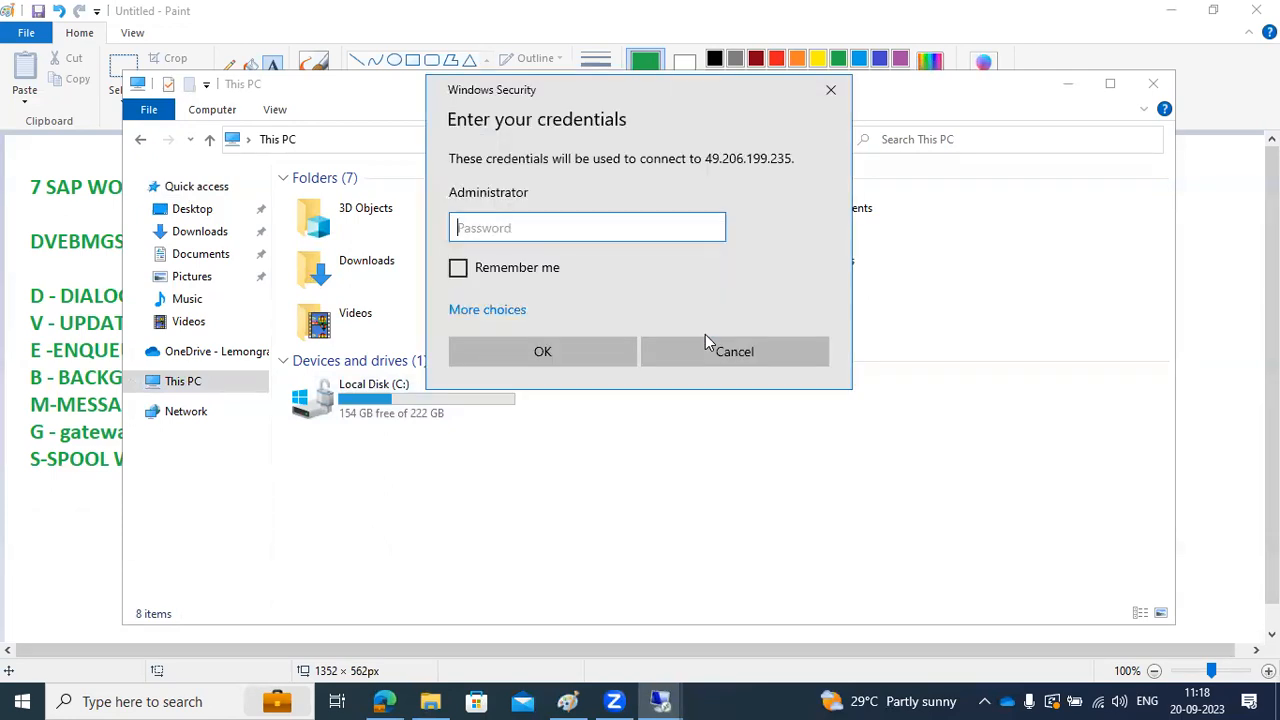
{"action": "type", "text": "•••••••••"}
{"action": "key", "text": "Return"}
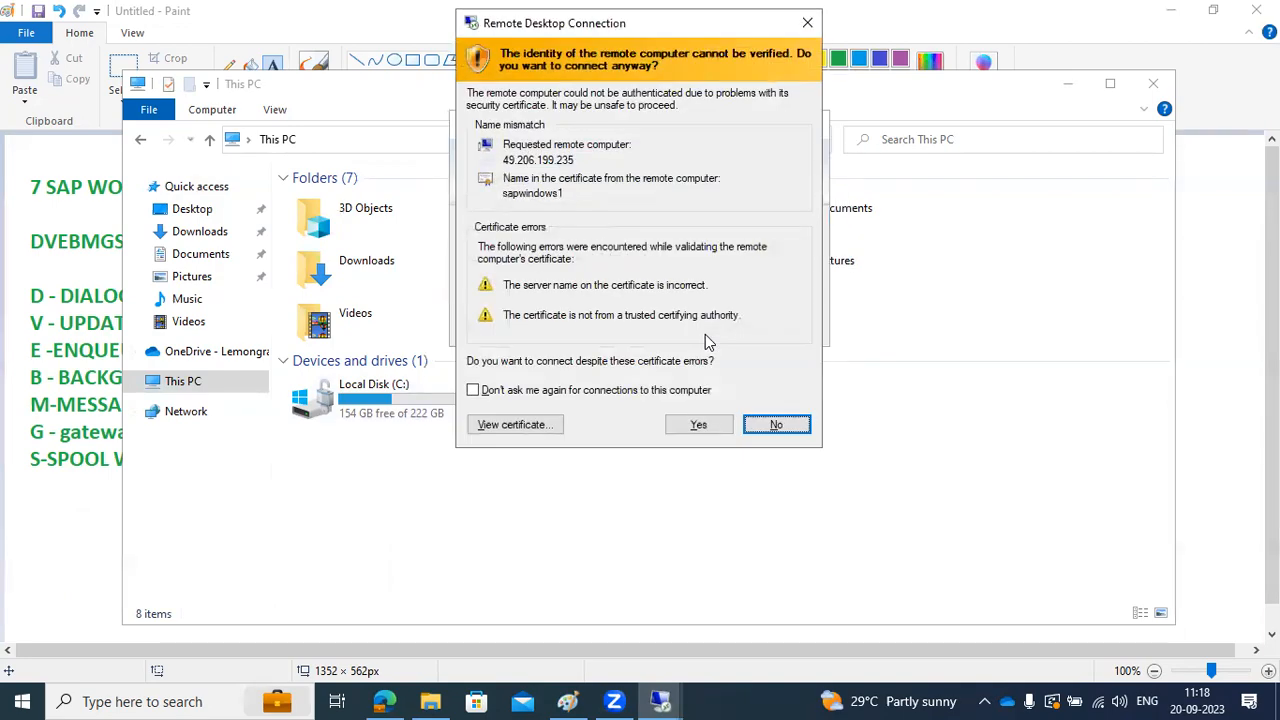
{"action": "left_click", "coordinate": [700, 424]}
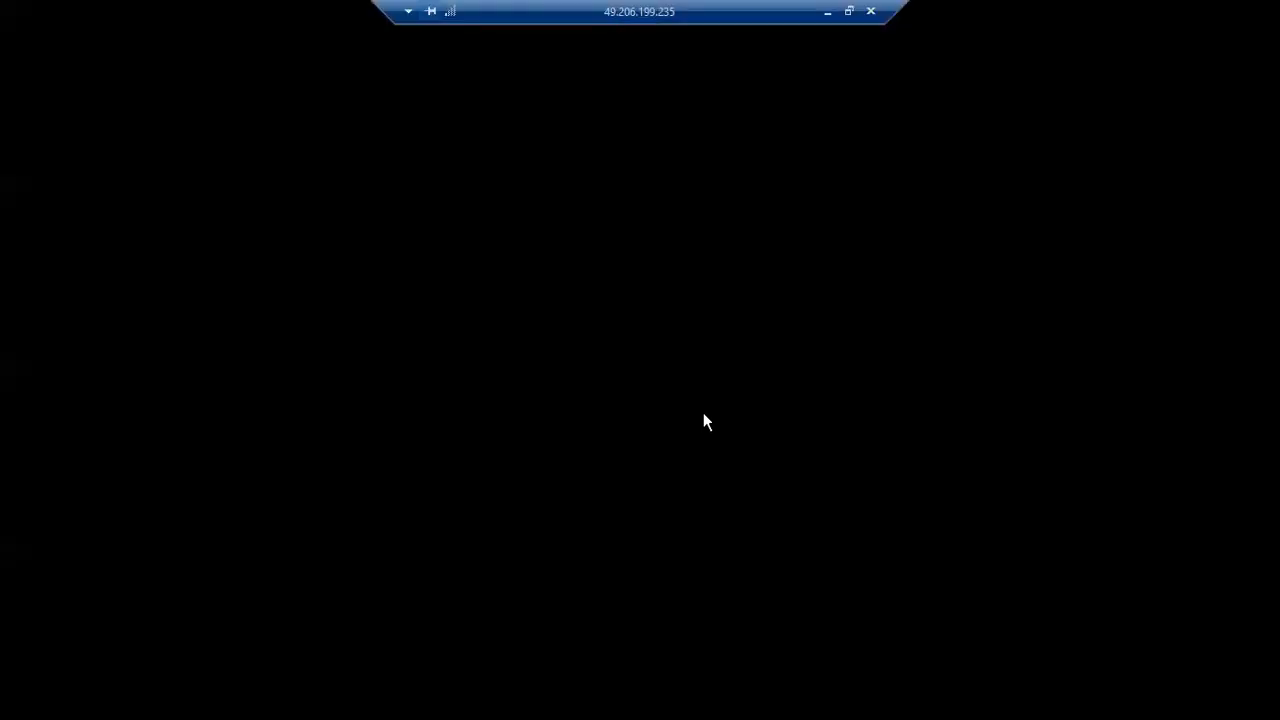
Browse the Downloads folders 51053970 and 51053869 down to UIBAS001_500_INST.
{"action": "left_click", "coordinate": [192, 702]}
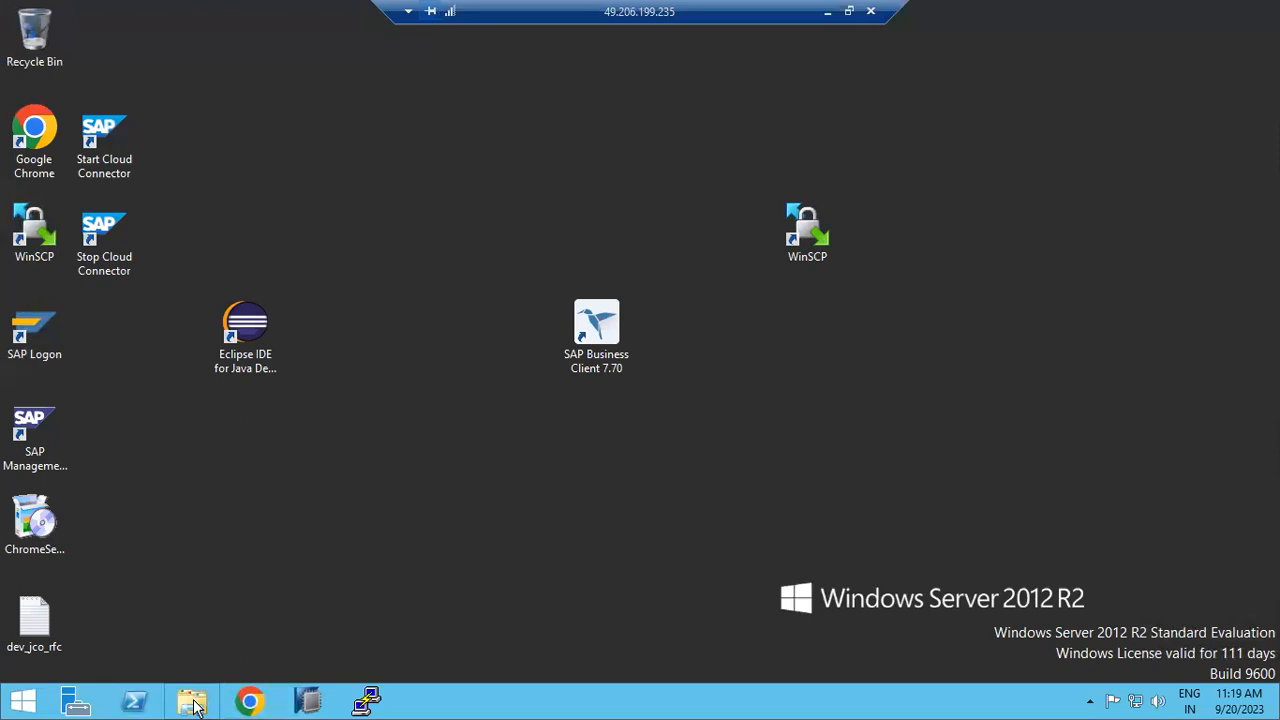
{"action": "left_click", "coordinate": [103, 226]}
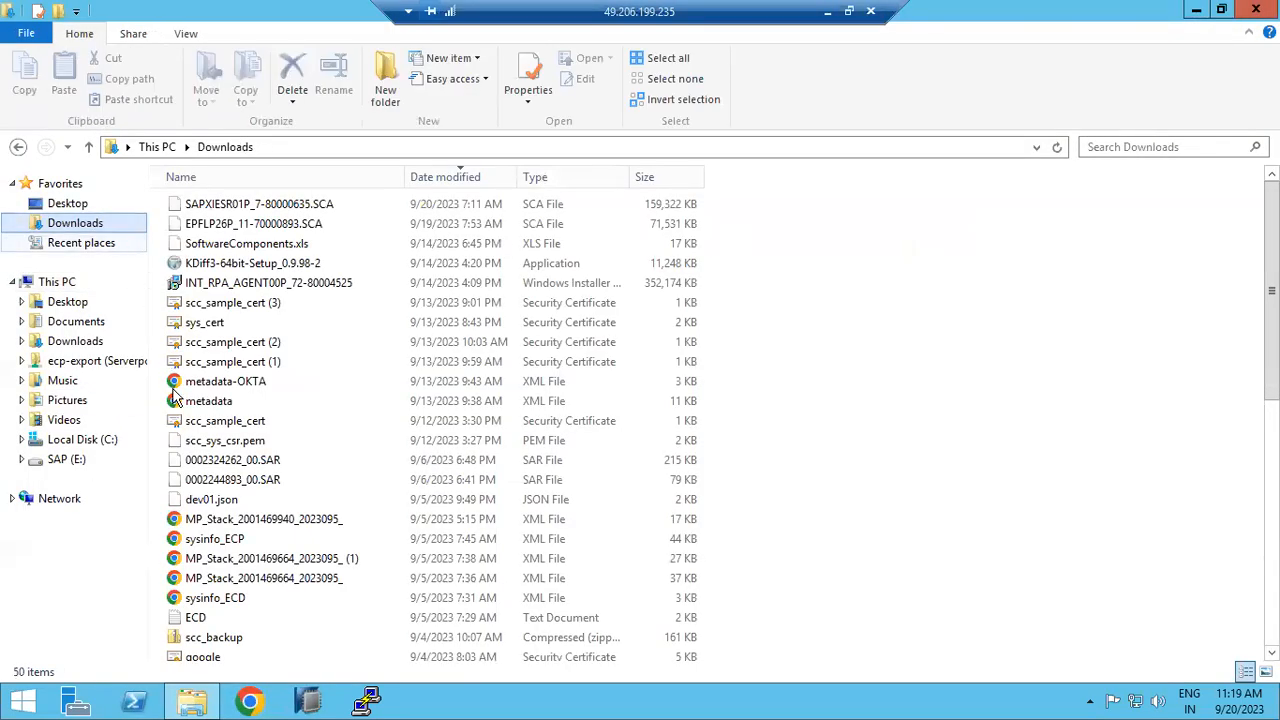
{"action": "left_click", "coordinate": [262, 381]}
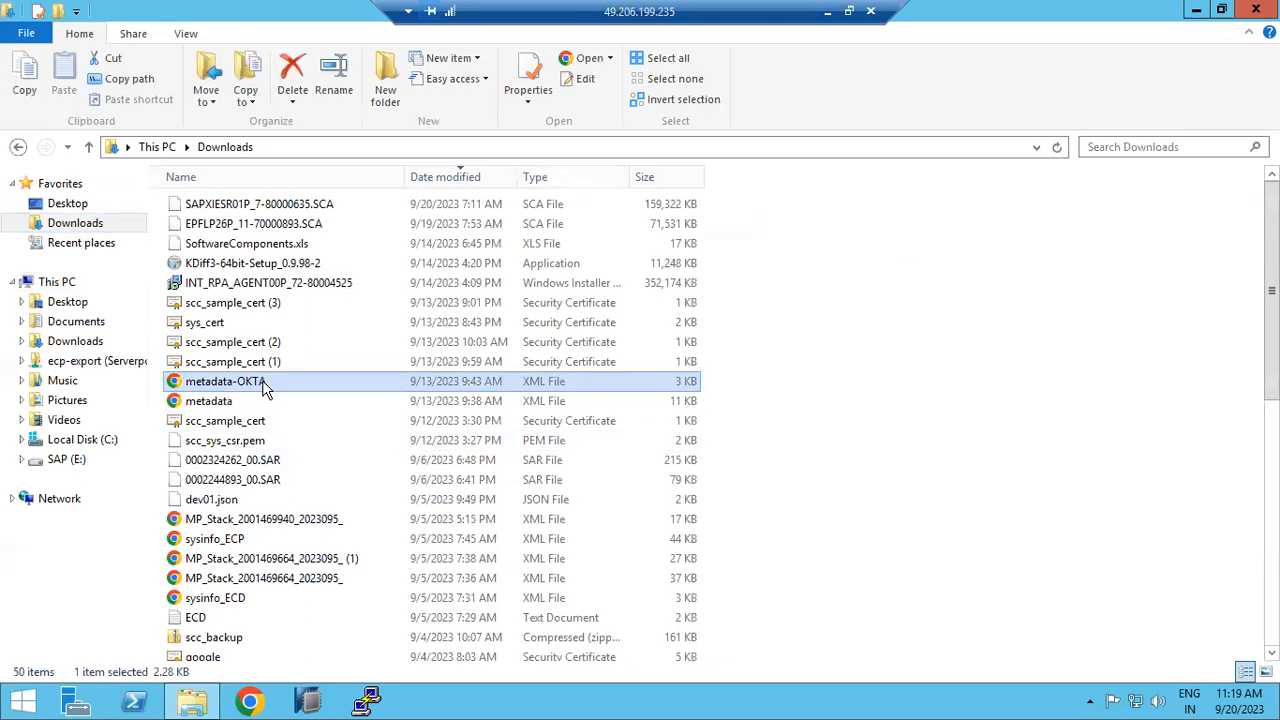
{"action": "scroll", "coordinate": [277, 460], "scroll_direction": "down", "scroll_amount": 8}
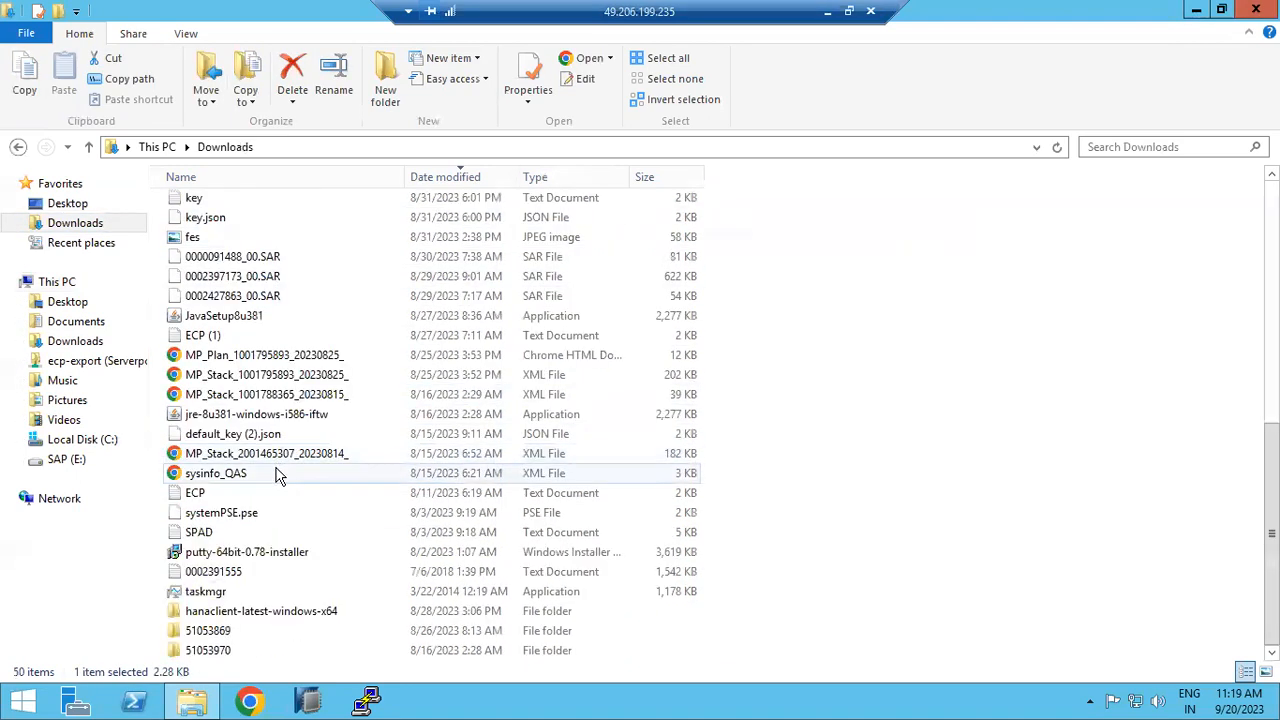
{"action": "double_click", "coordinate": [208, 650]}
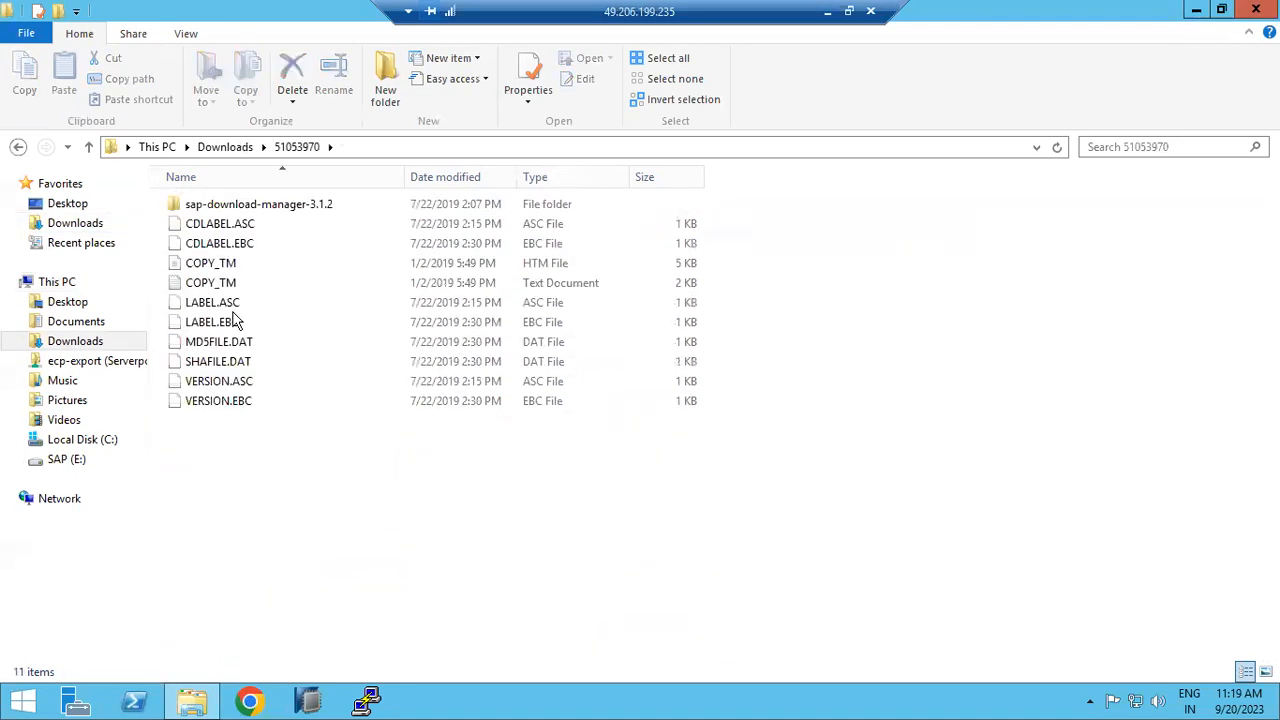
{"action": "left_click", "coordinate": [228, 147]}
{"action": "double_click", "coordinate": [209, 630]}
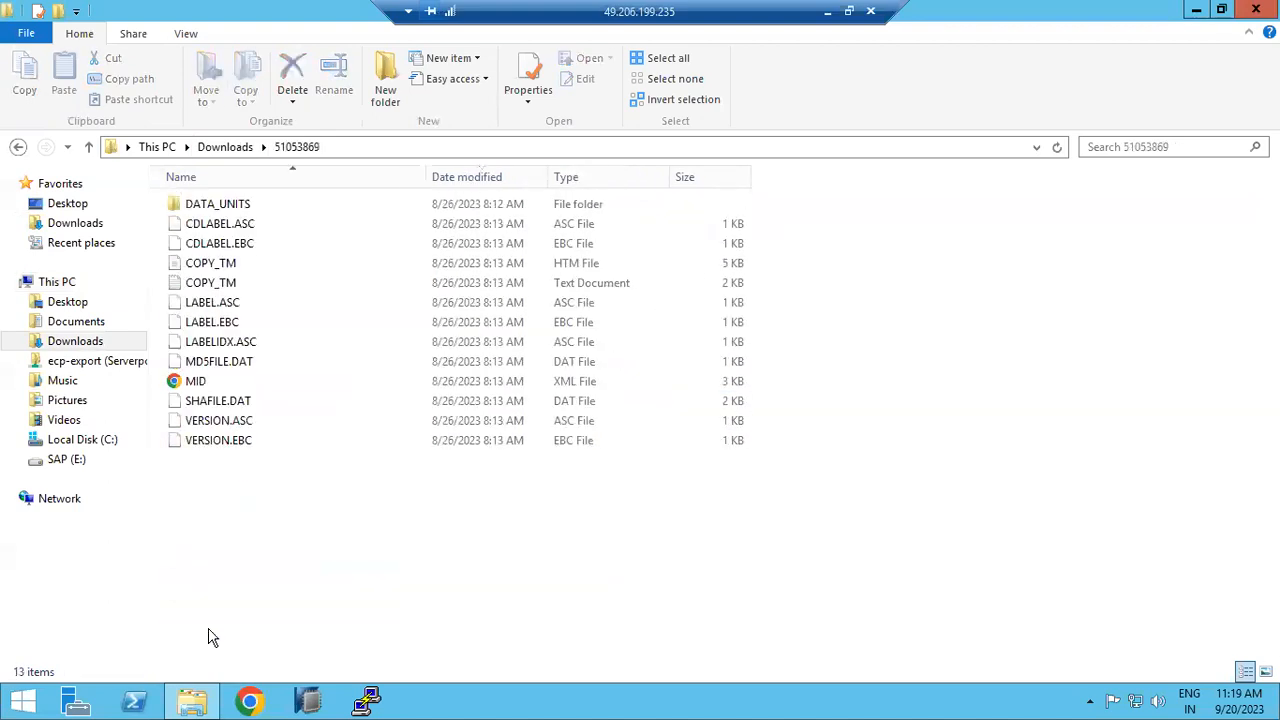
{"action": "double_click", "coordinate": [208, 208]}
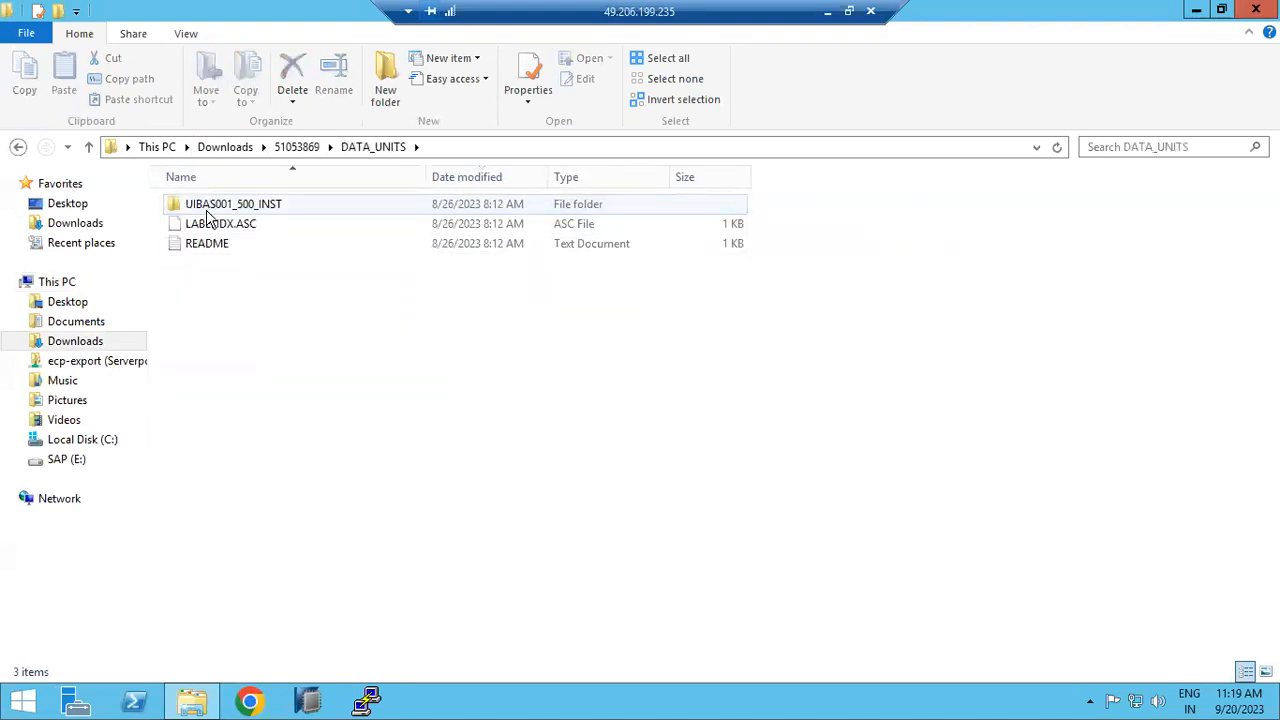
{"action": "double_click", "coordinate": [235, 206]}
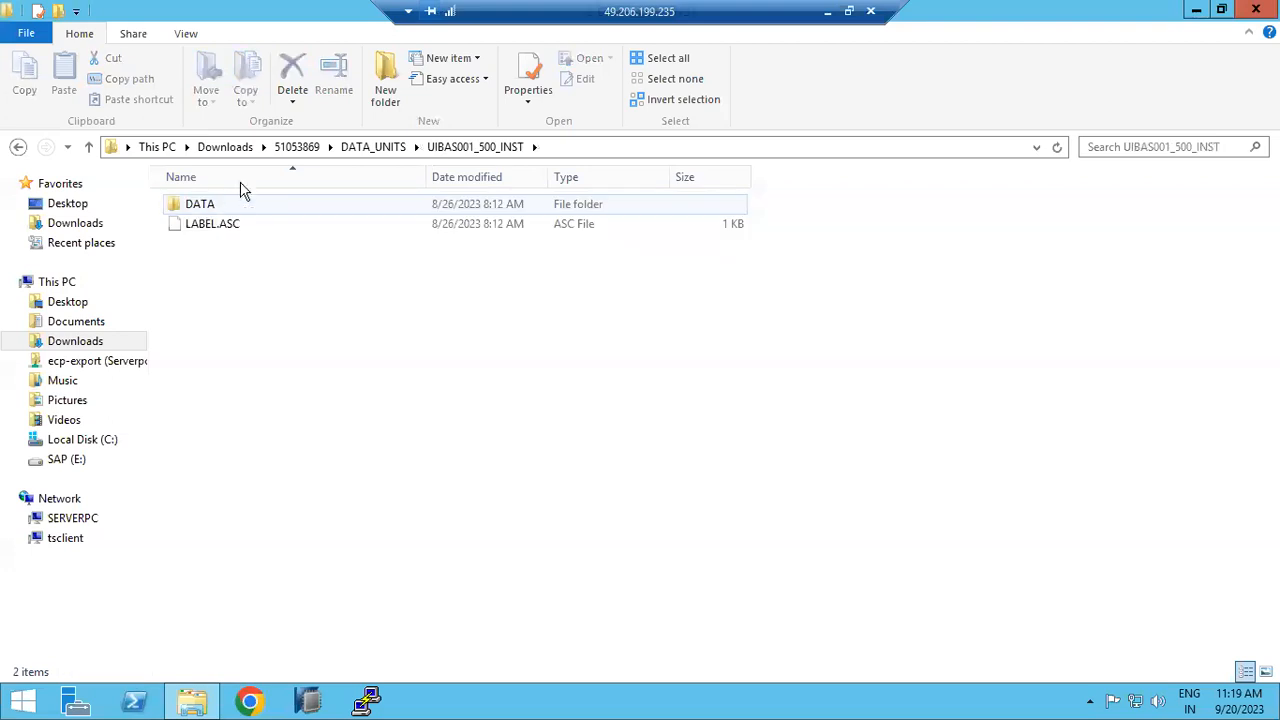
{"action": "left_click", "coordinate": [296, 147]}
{"action": "left_click", "coordinate": [222, 147]}
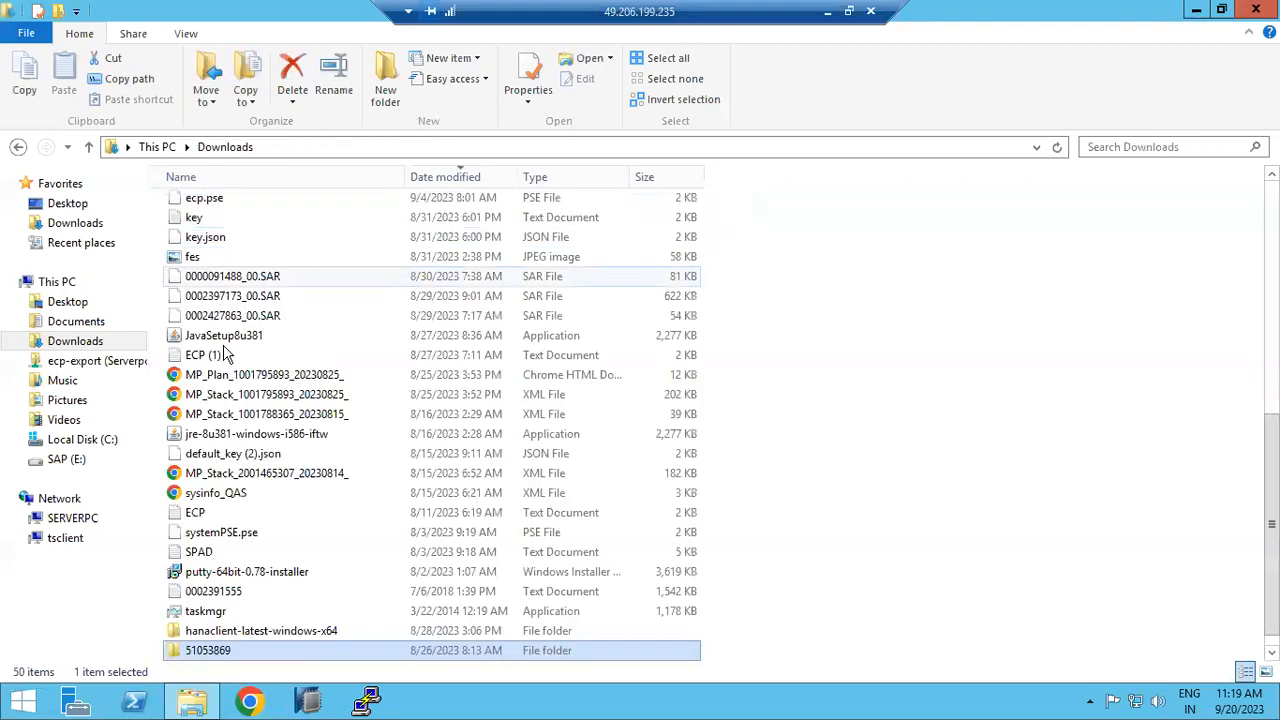
Navigate to C:\SAPSOFTWARES\SAPCC on the remote server.
{"action": "left_click", "coordinate": [68, 458]}
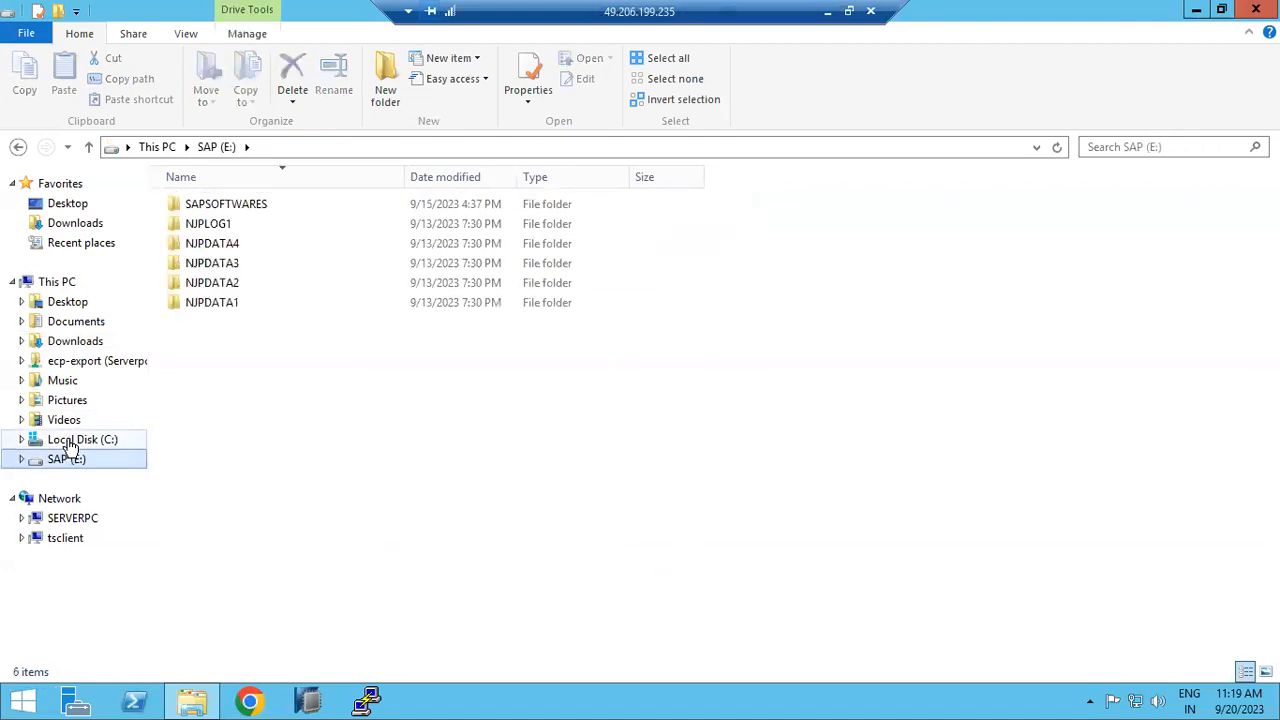
{"action": "left_click", "coordinate": [73, 441]}
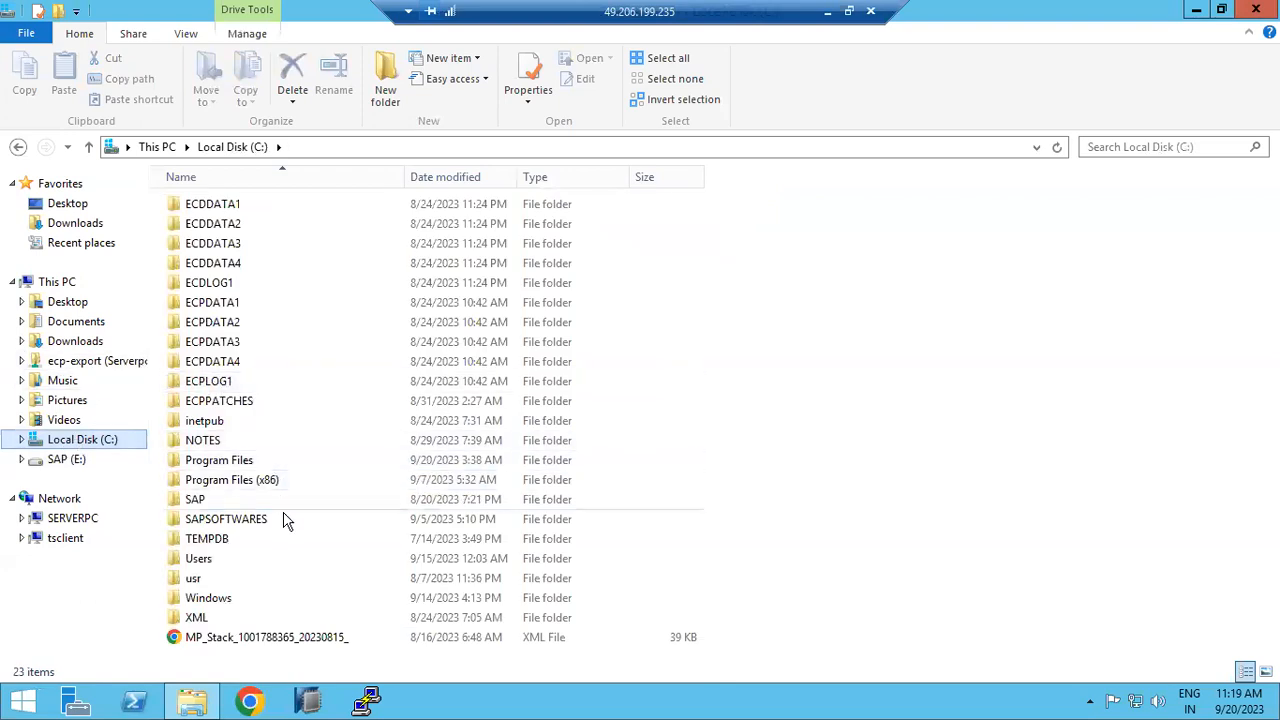
{"action": "double_click", "coordinate": [242, 517]}
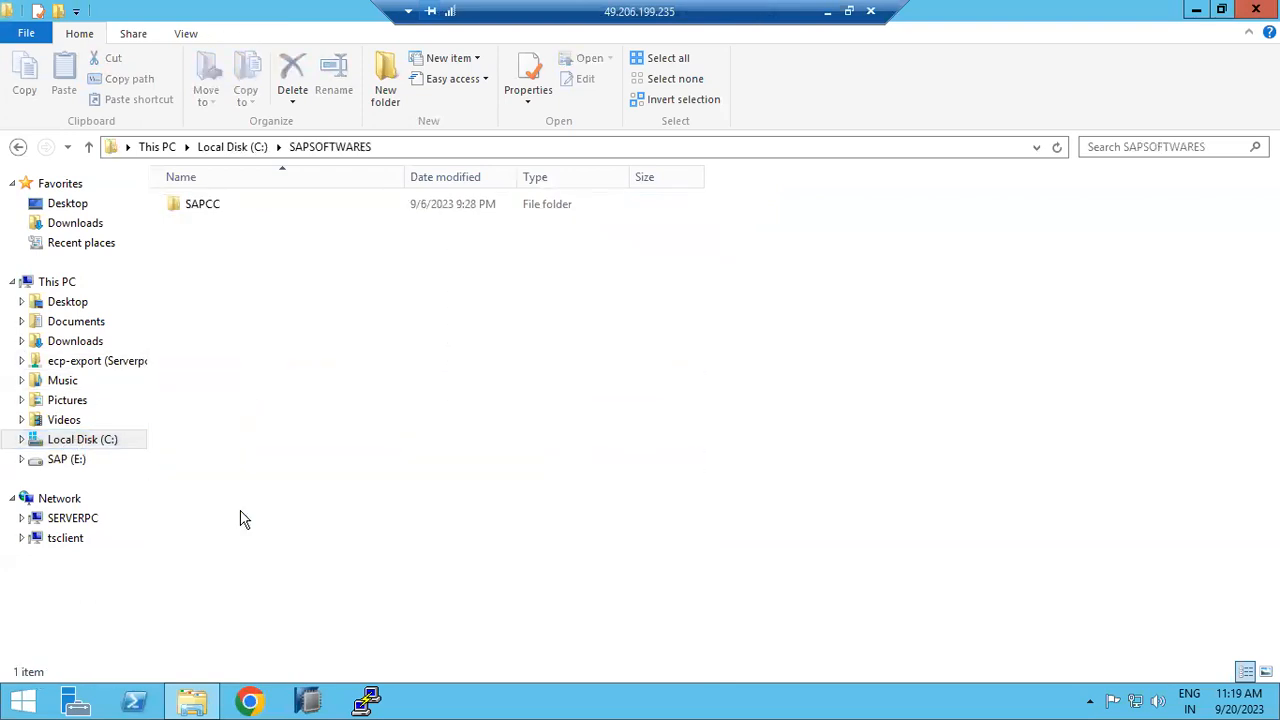
{"action": "double_click", "coordinate": [198, 210]}
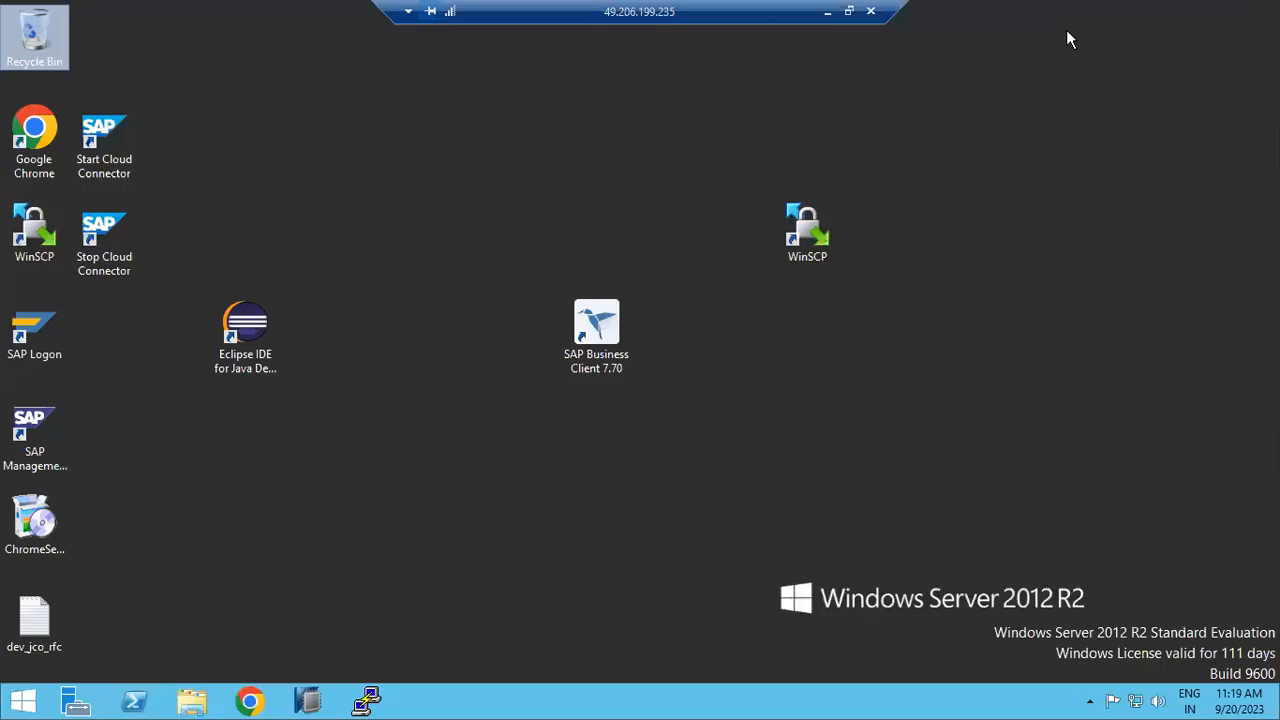
Close the remote File Explorer and disconnect the server's Remote Desktop session.
{"action": "left_click", "coordinate": [1196, 10]}
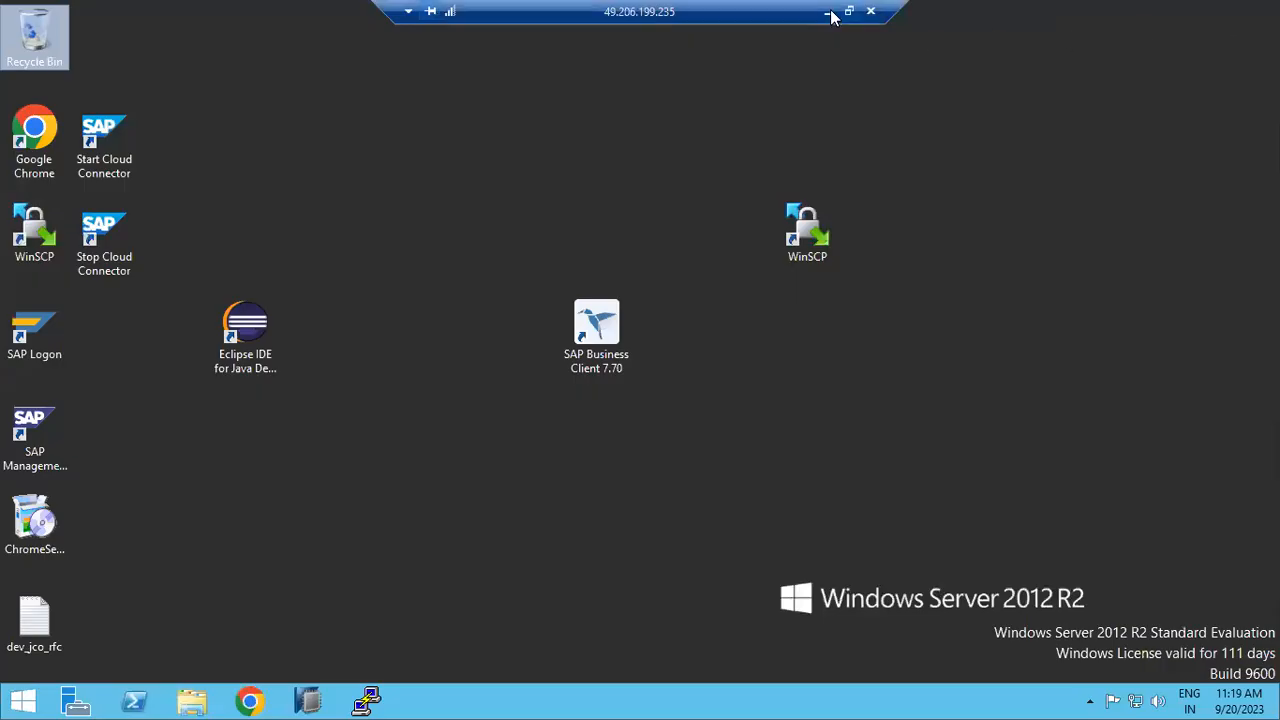
{"action": "left_click", "coordinate": [870, 11]}
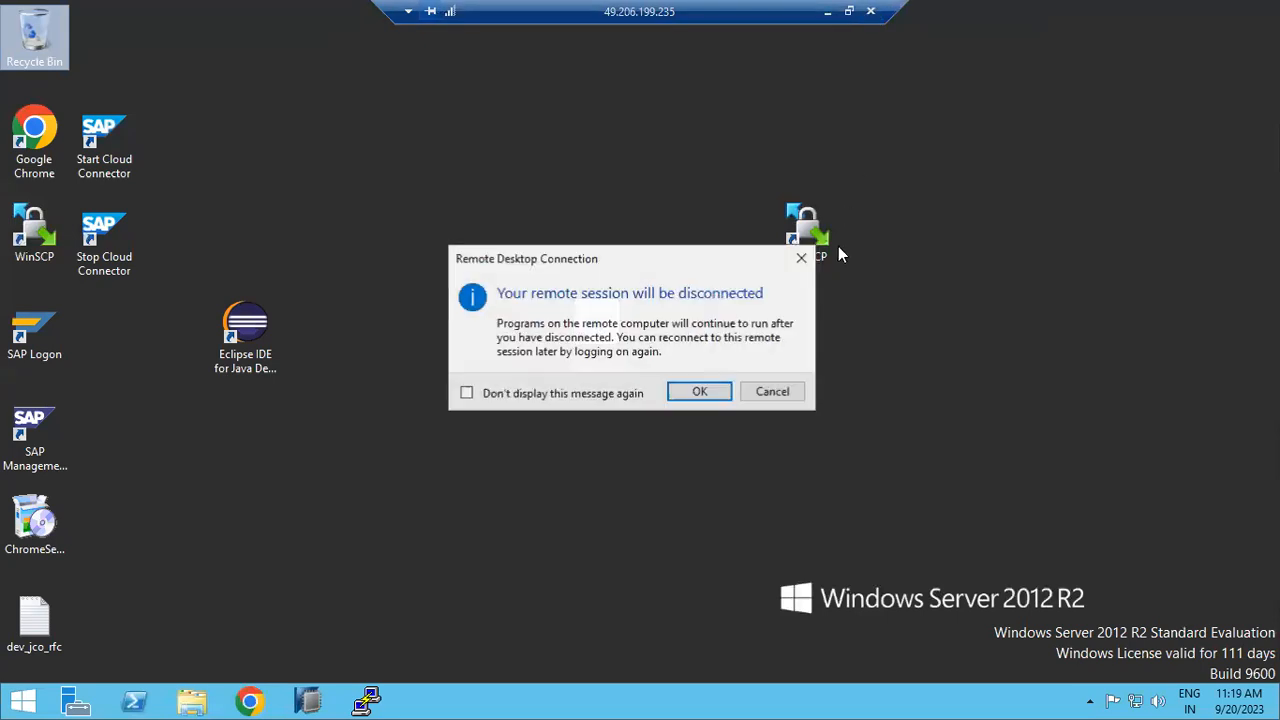
{"action": "left_click", "coordinate": [701, 389]}
Restore the other remote session to full screen, then minimise it to show This PC.
{"action": "mouse_move", "coordinate": [657, 697]}
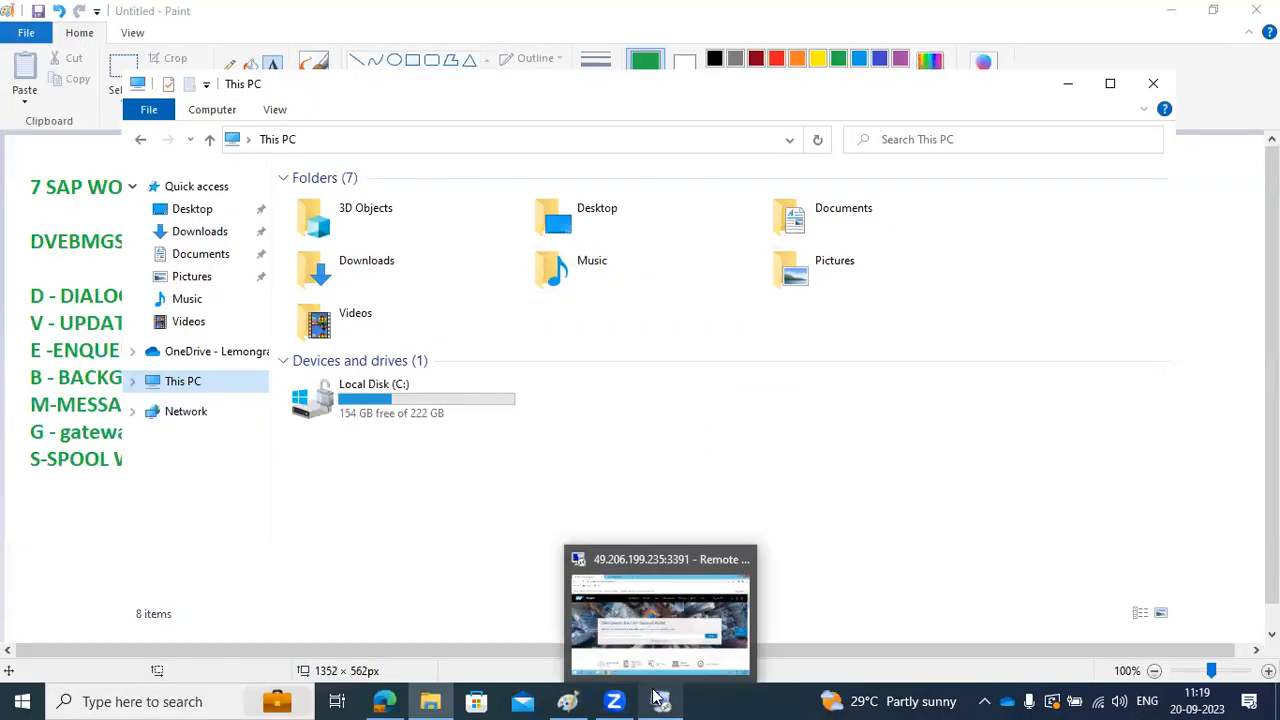
{"action": "left_click", "coordinate": [658, 613]}
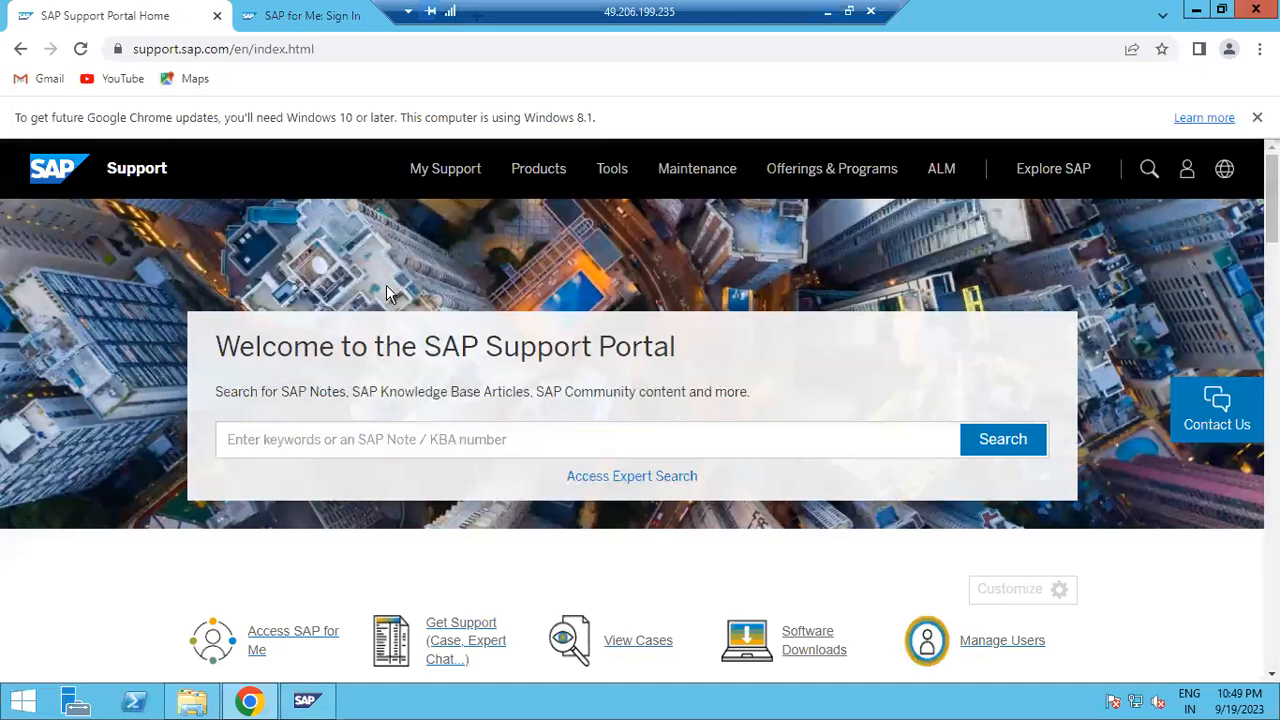
{"action": "left_click", "coordinate": [827, 11]}
{"action": "left_click", "coordinate": [612, 700]}
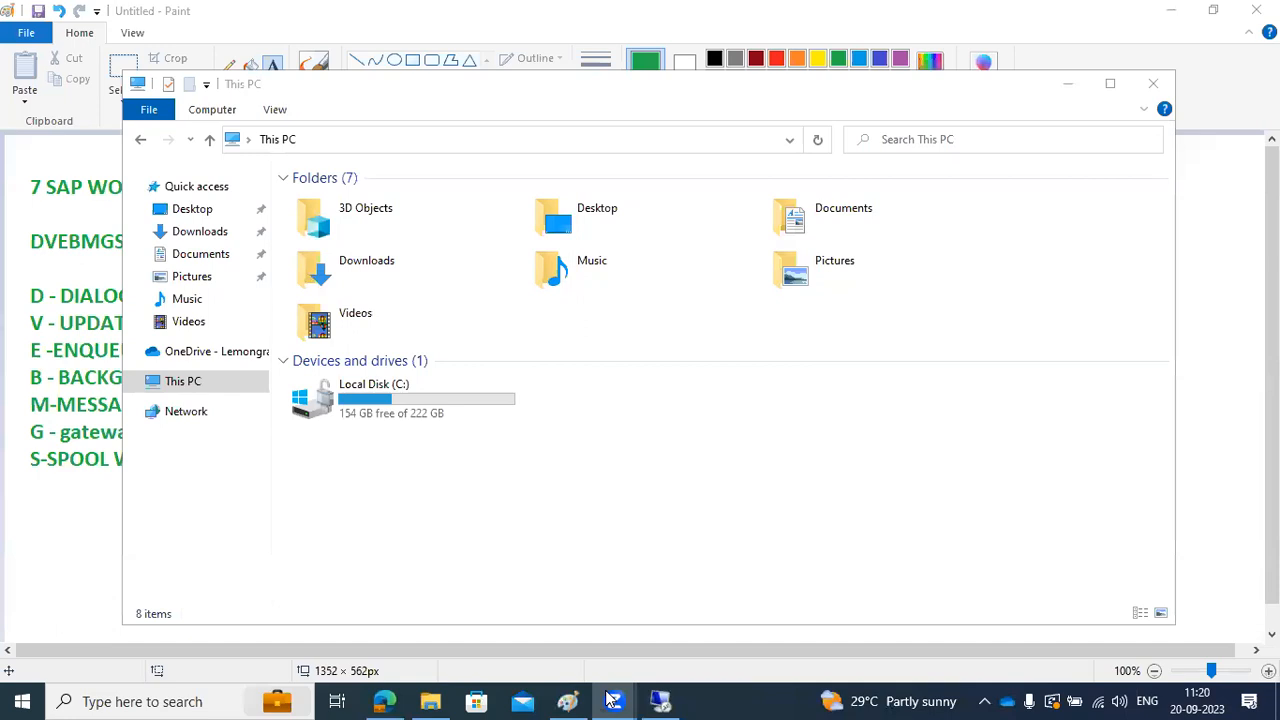
Reconnect to 49.206.199.235 with the administrator password, accept the certificate, and launch Chrome.
{"action": "left_click", "coordinate": [660, 701]}
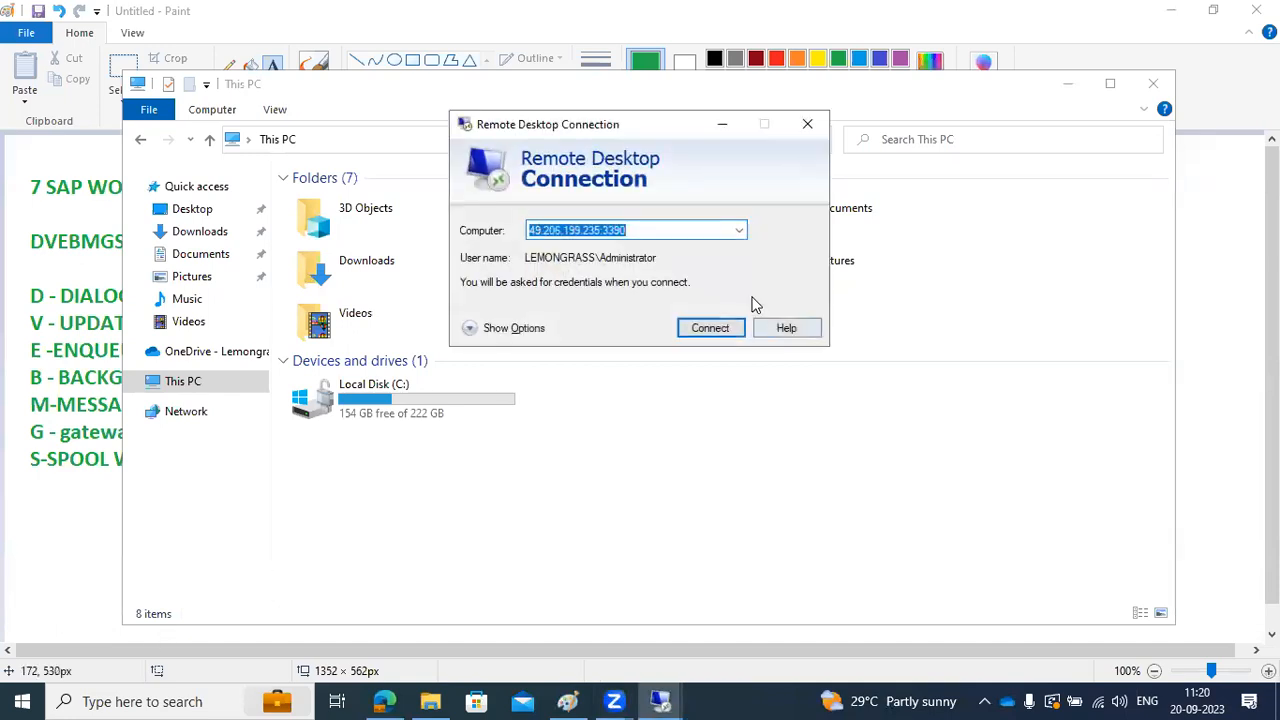
{"action": "left_click", "coordinate": [702, 328]}
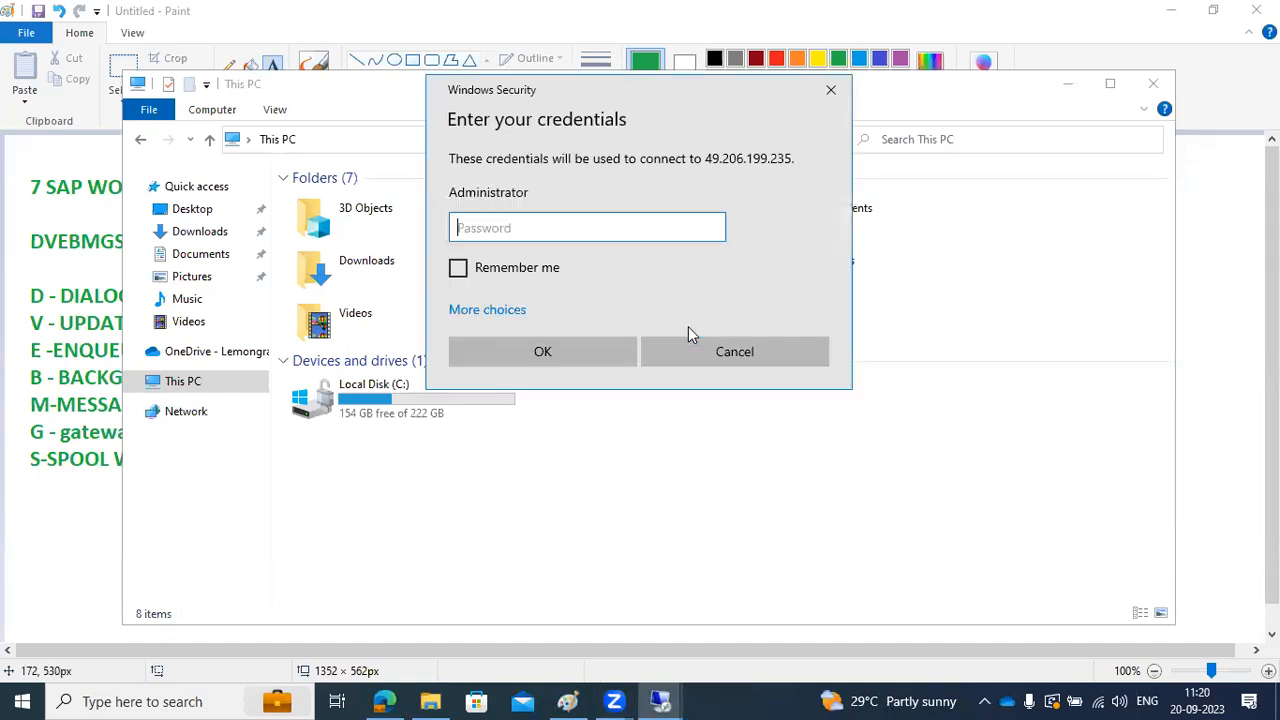
{"action": "type", "text": "•••••••••"}
{"action": "key", "text": "Return"}
{"action": "left_click", "coordinate": [687, 436]}
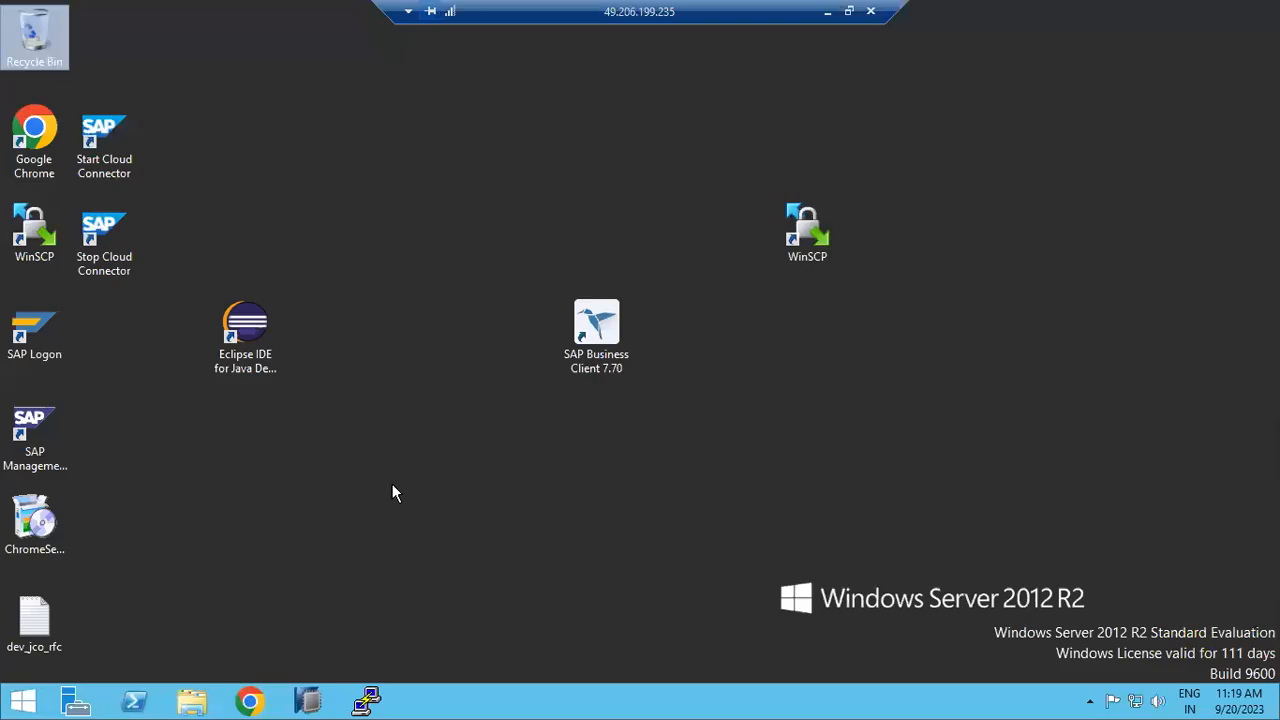
{"action": "left_click", "coordinate": [252, 701]}
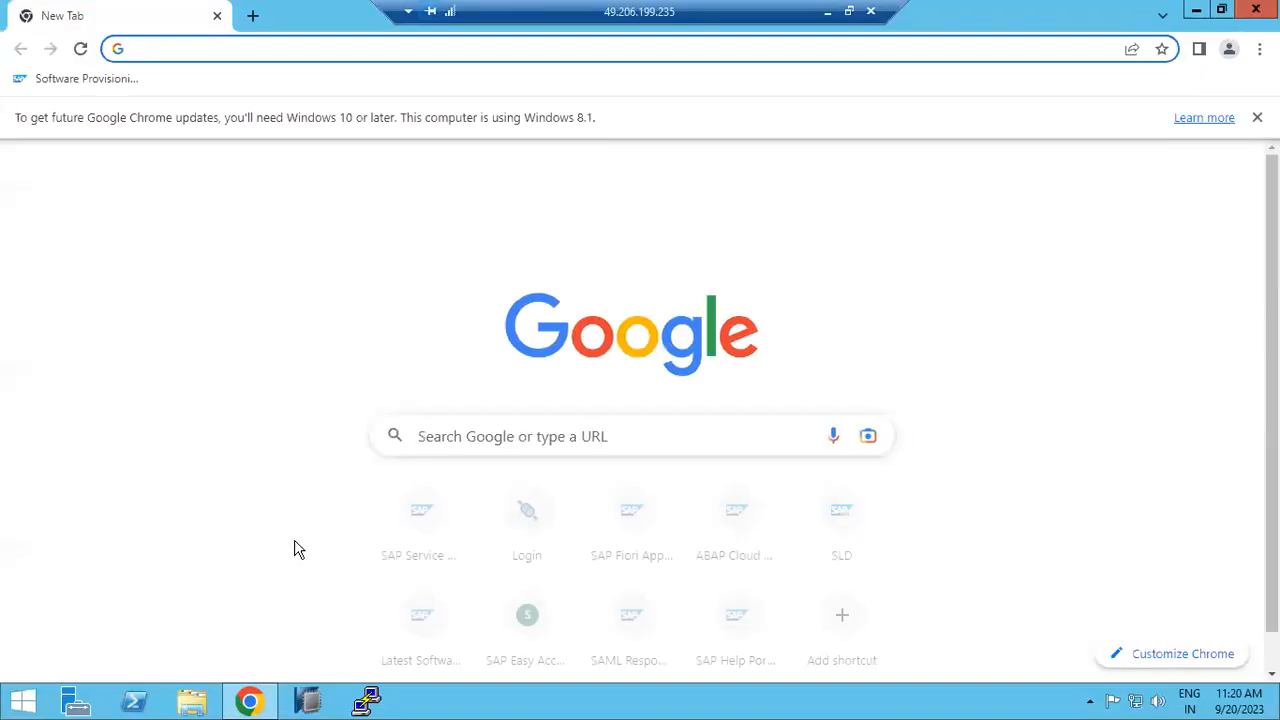
Follow the SAP Service Marketplace shortcut to SAP for Me's Download Software page.
{"action": "left_click", "coordinate": [421, 507]}
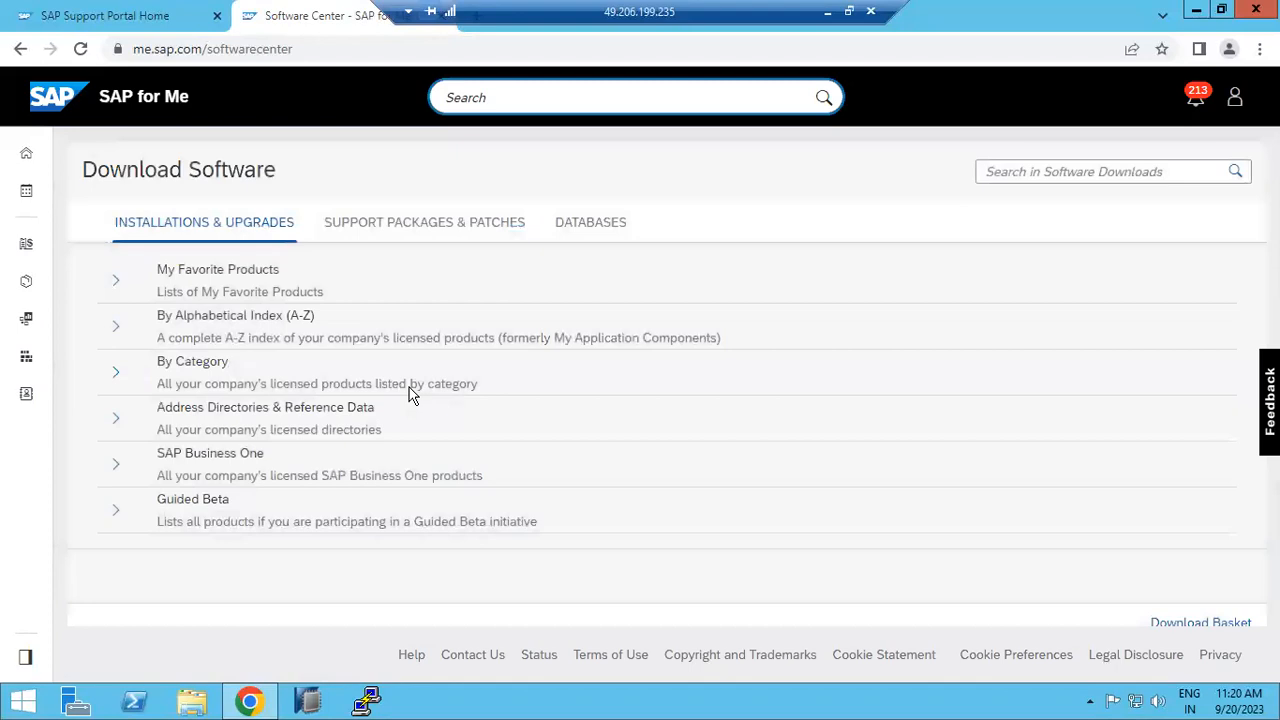
Browse SAP for Me's alphabetical product index to the products starting with G.
{"action": "left_click", "coordinate": [115, 330]}
{"action": "scroll", "coordinate": [237, 448], "scroll_direction": "down", "scroll_amount": 5}
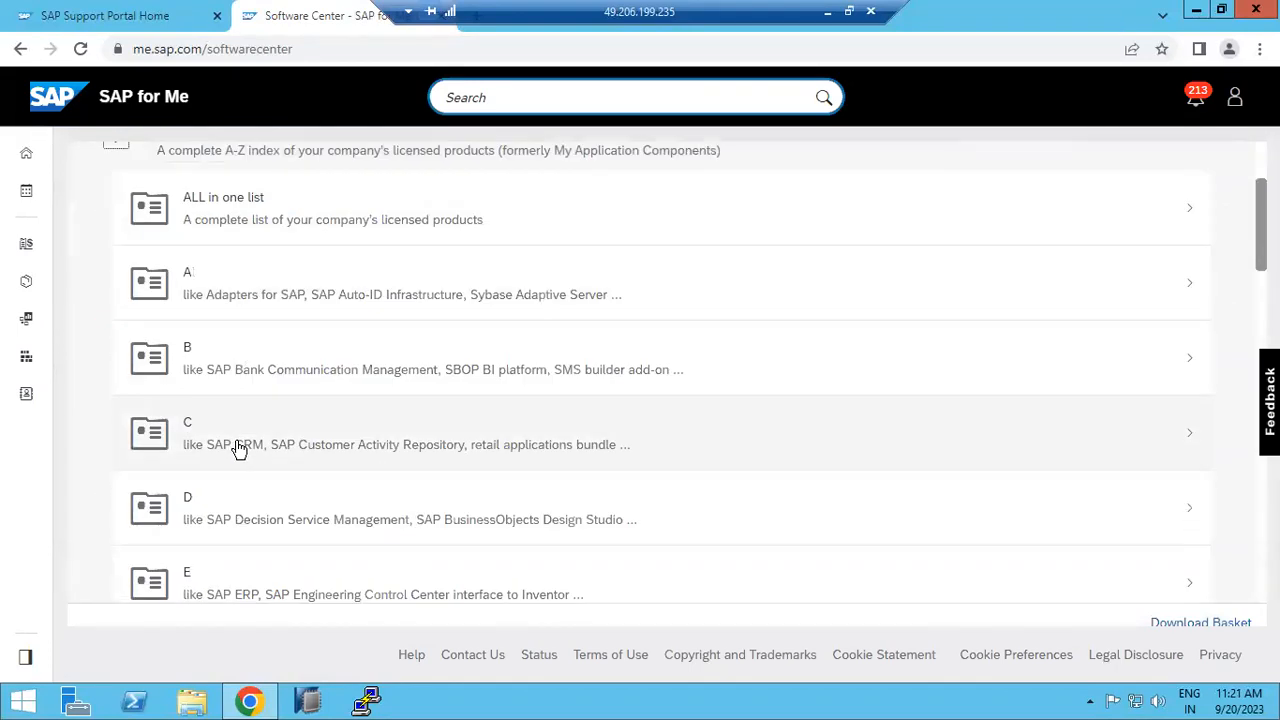
{"action": "scroll", "coordinate": [237, 450], "scroll_direction": "down", "scroll_amount": 1}
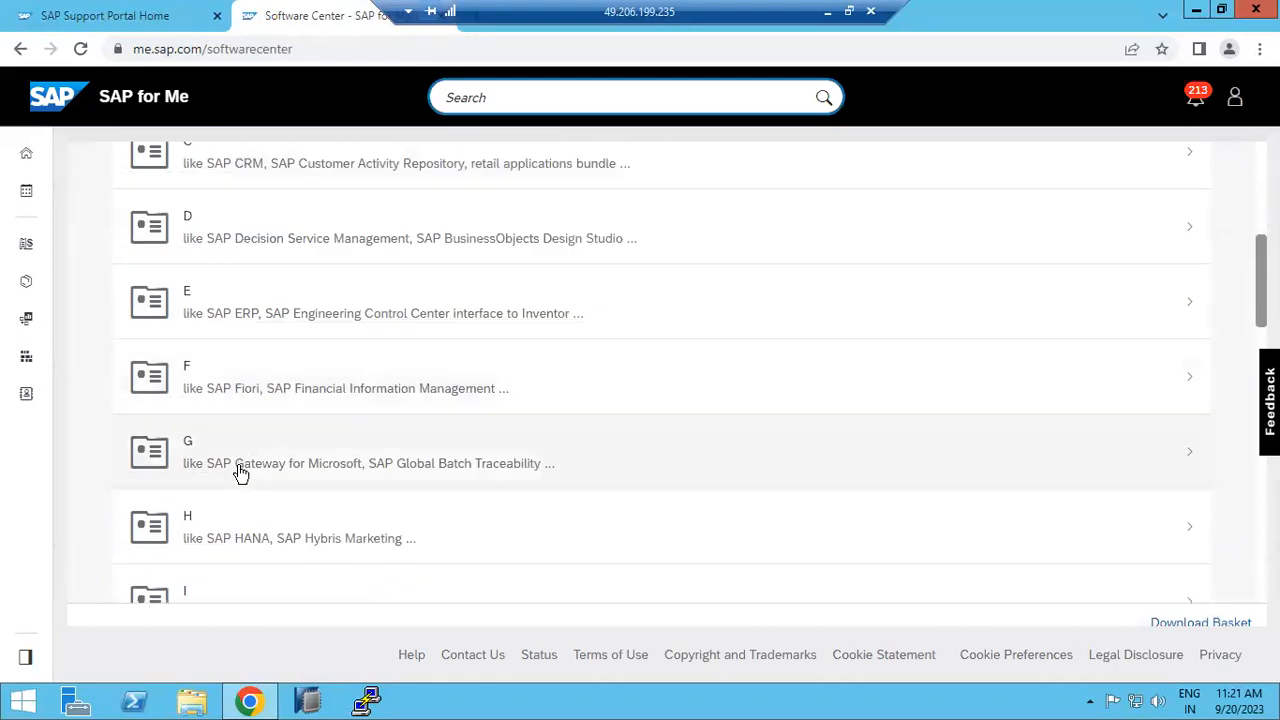
{"action": "left_click", "coordinate": [240, 468]}
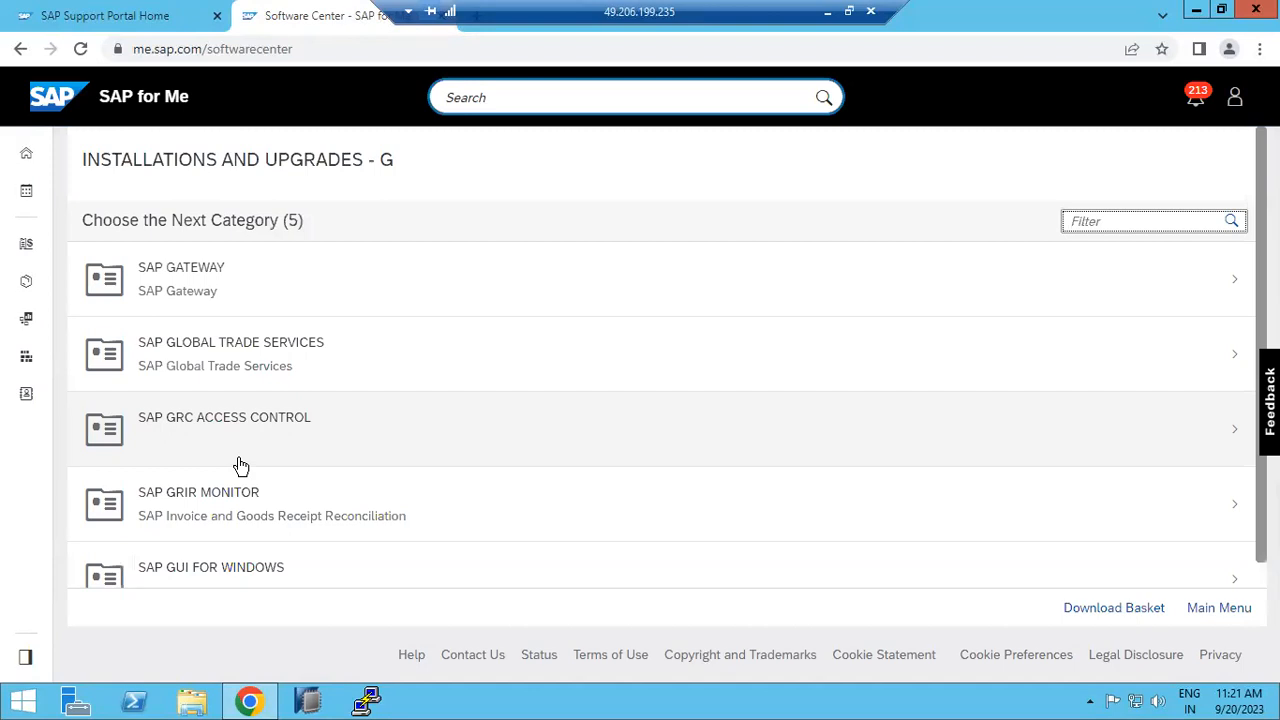
{"action": "scroll", "coordinate": [240, 466], "scroll_direction": "down", "scroll_amount": 1}
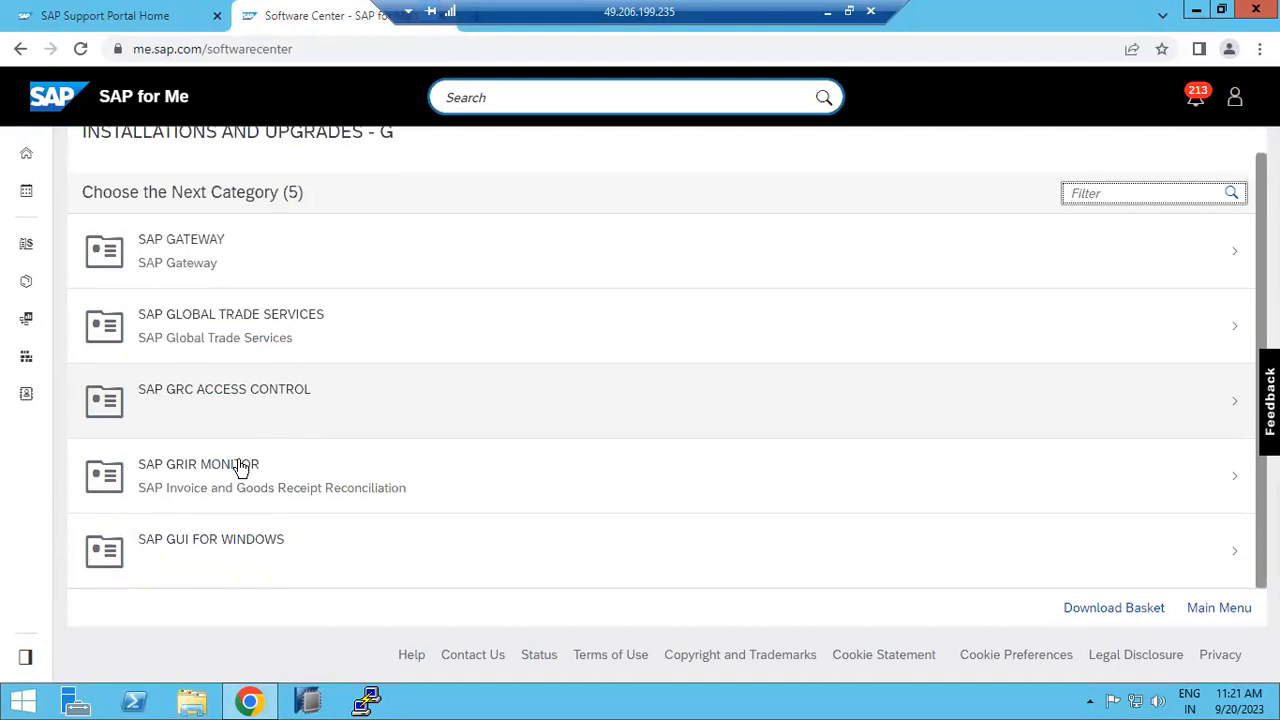
Download 50152942_2 from SAP GUI FOR WINDOWS > 7.70 CORE > INSTALLATION and bring up File Explorer.
{"action": "left_click", "coordinate": [231, 546]}
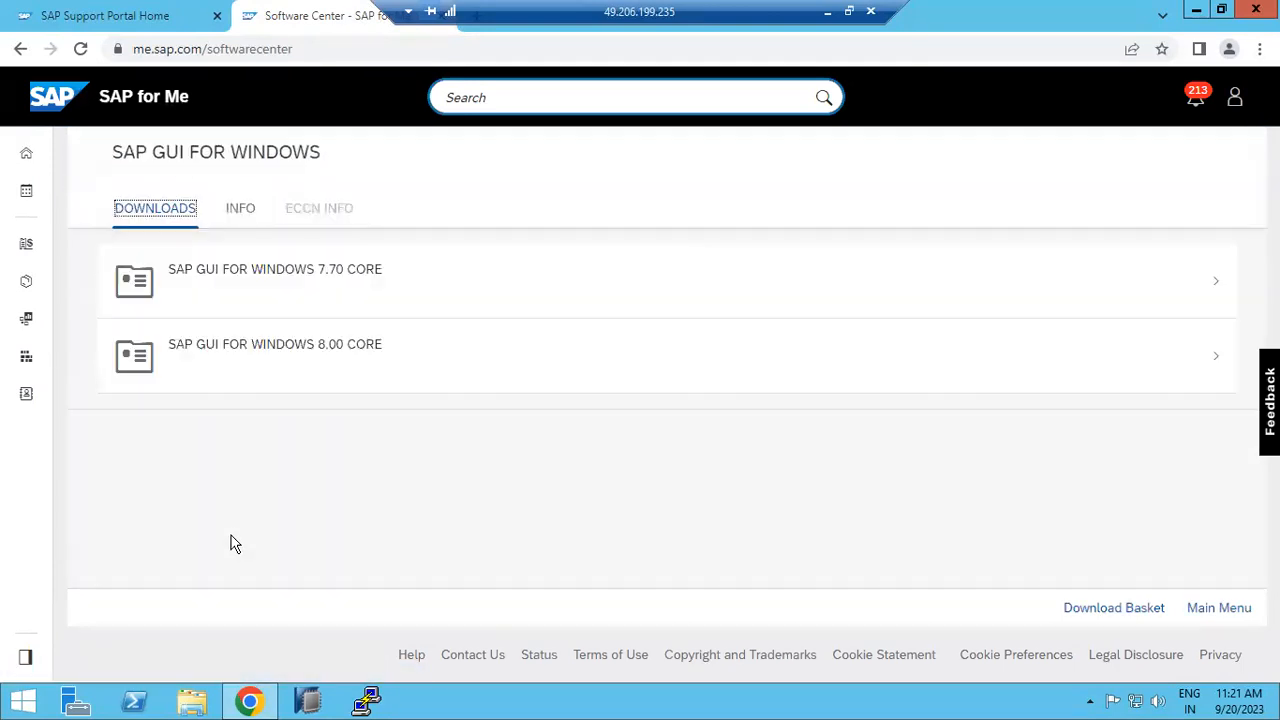
{"action": "left_click", "coordinate": [312, 305]}
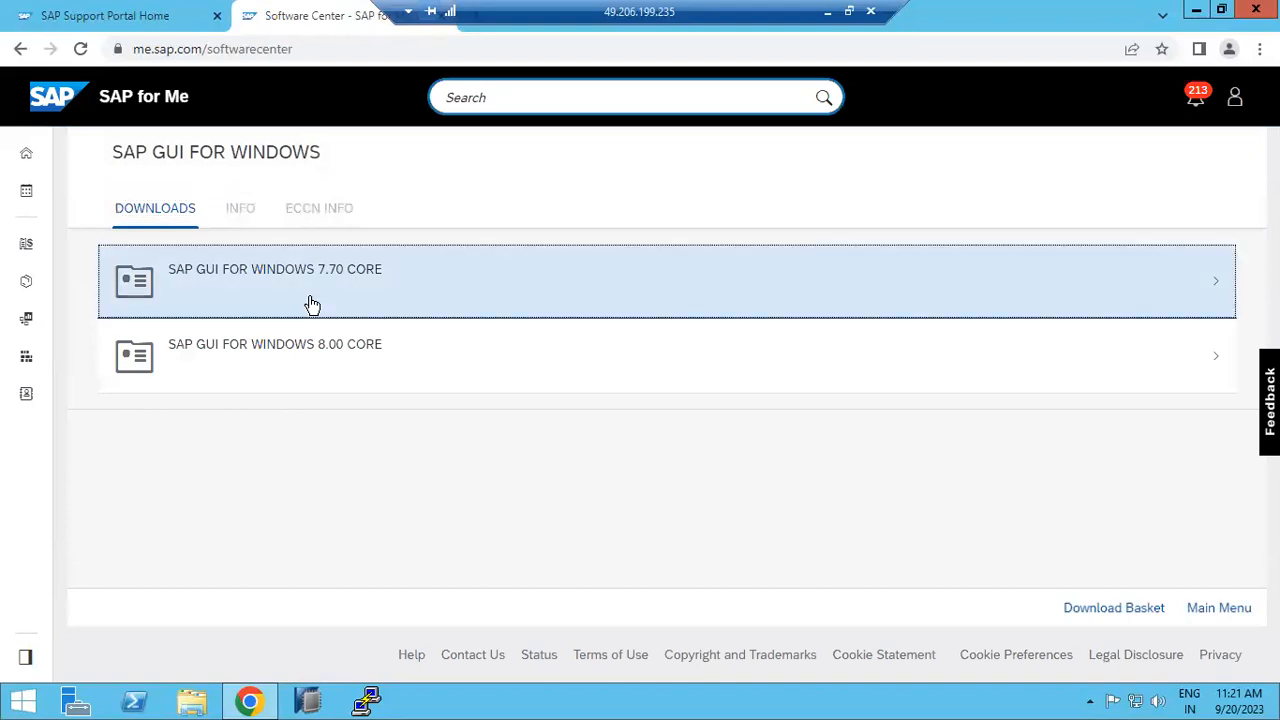
{"action": "left_click", "coordinate": [312, 305]}
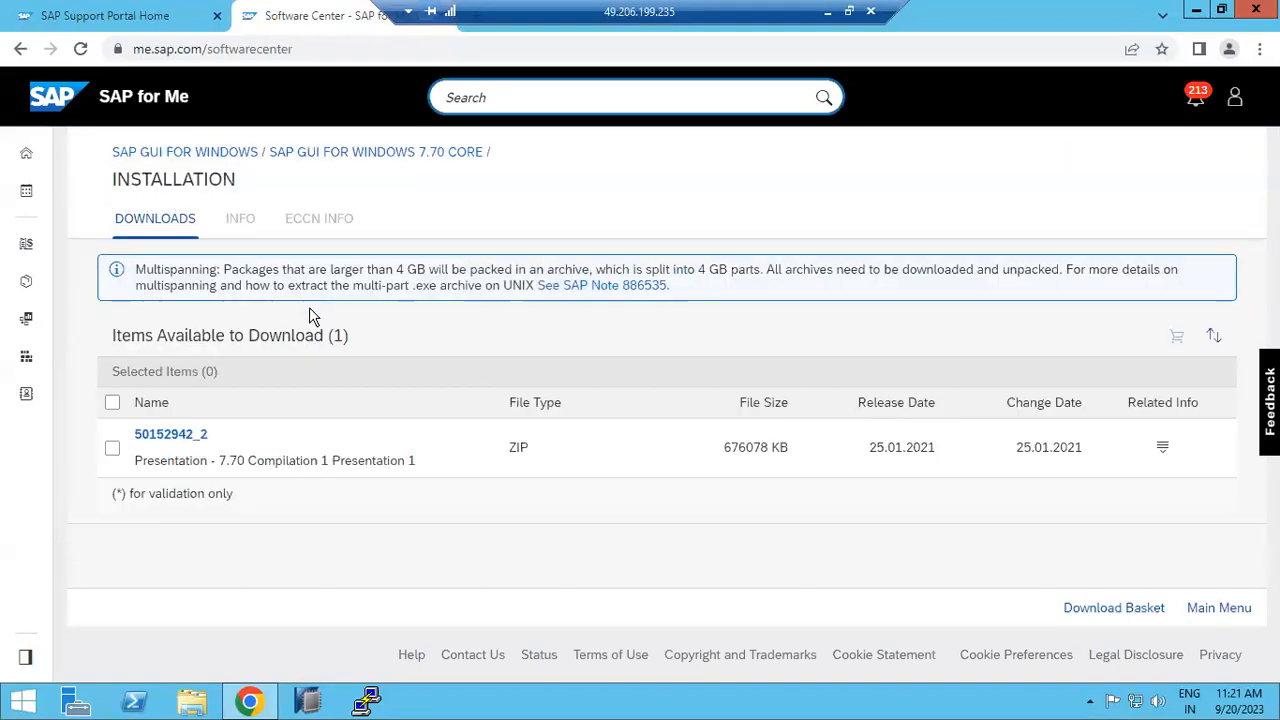
{"action": "left_click", "coordinate": [180, 440]}
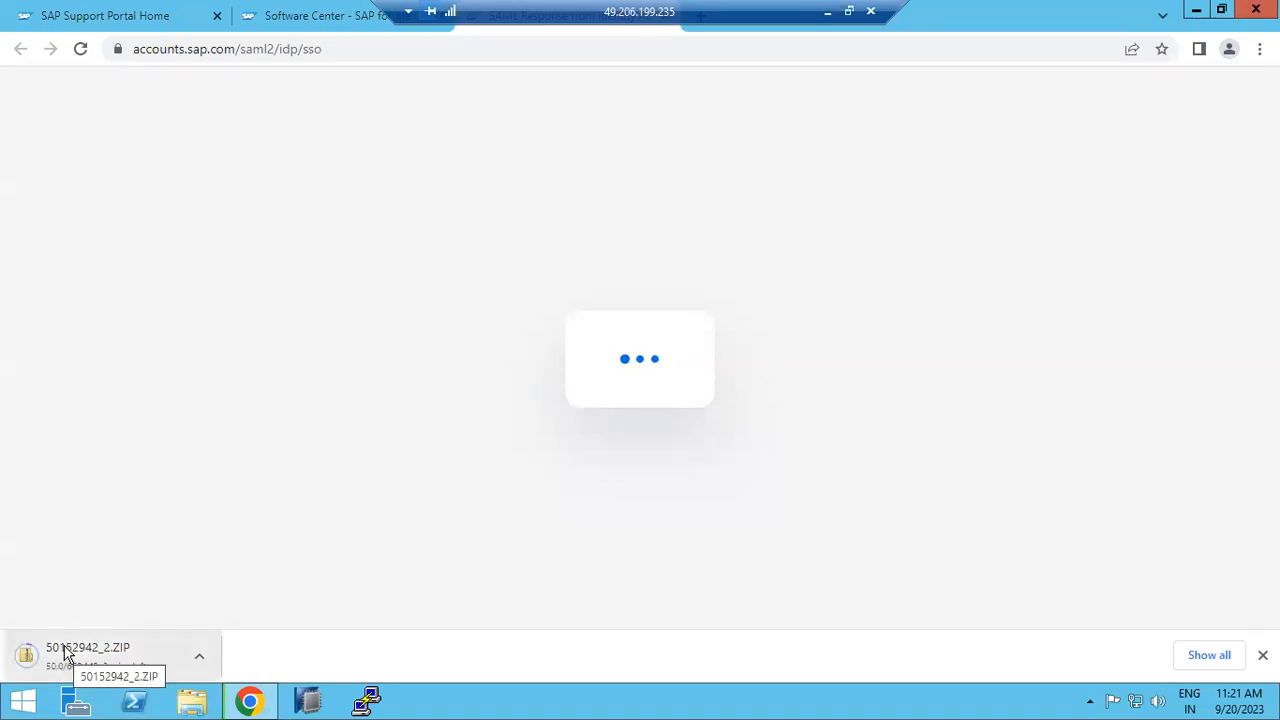
{"action": "left_click", "coordinate": [186, 705]}
Create a new folder named SAPGUI on the SAP (E:) drive.
{"action": "left_click", "coordinate": [724, 368]}
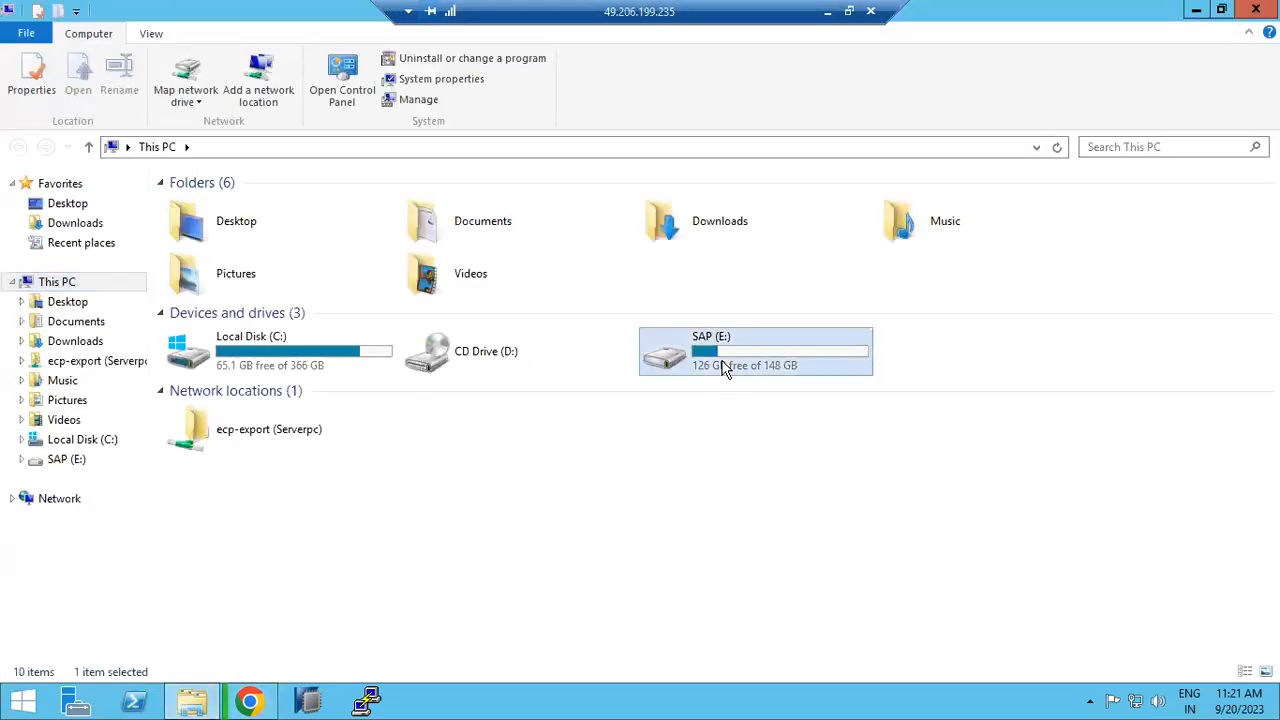
{"action": "double_click", "coordinate": [724, 368]}
{"action": "right_click", "coordinate": [389, 440]}
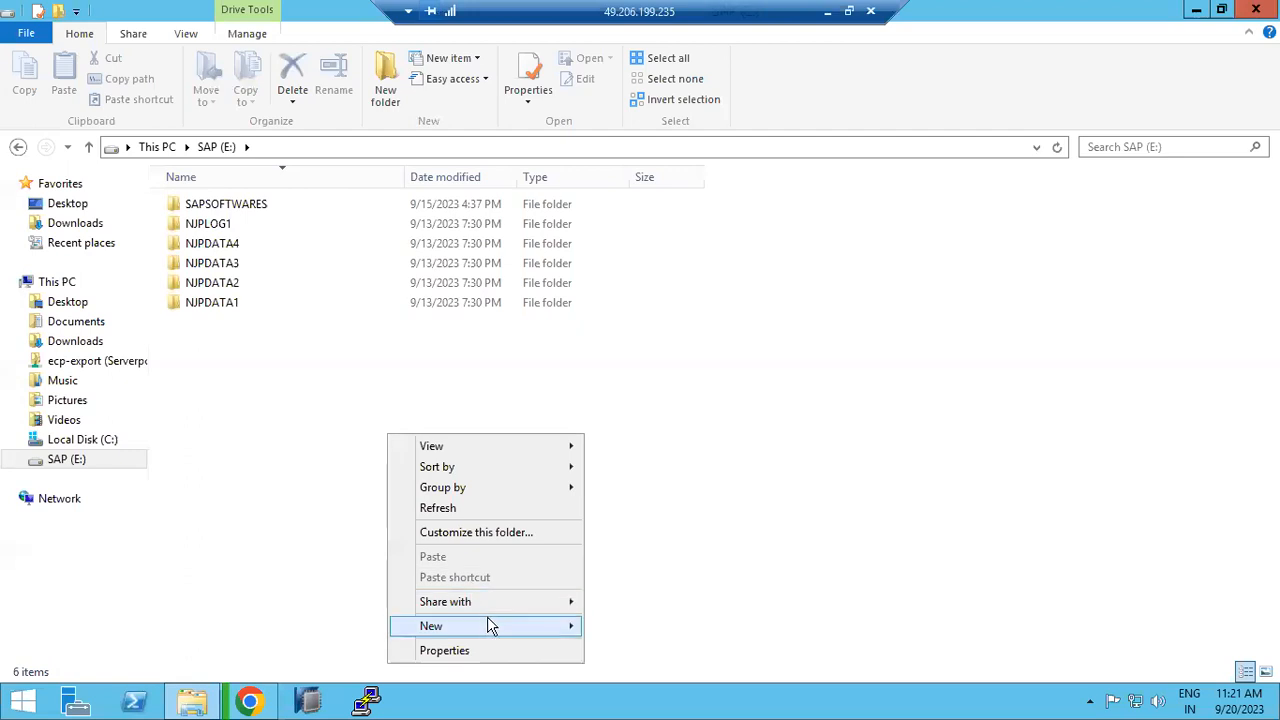
{"action": "mouse_move", "coordinate": [488, 620]}
{"action": "left_click", "coordinate": [622, 456]}
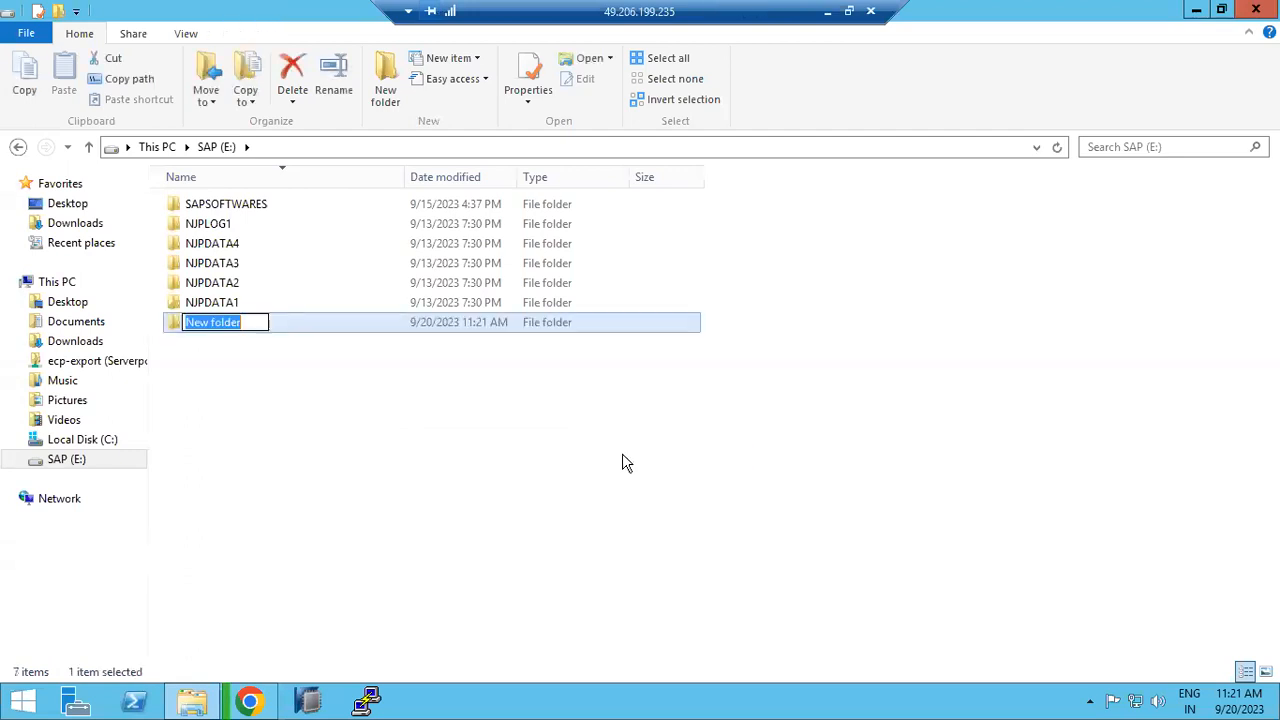
{"action": "type", "text": "SAPGU"}
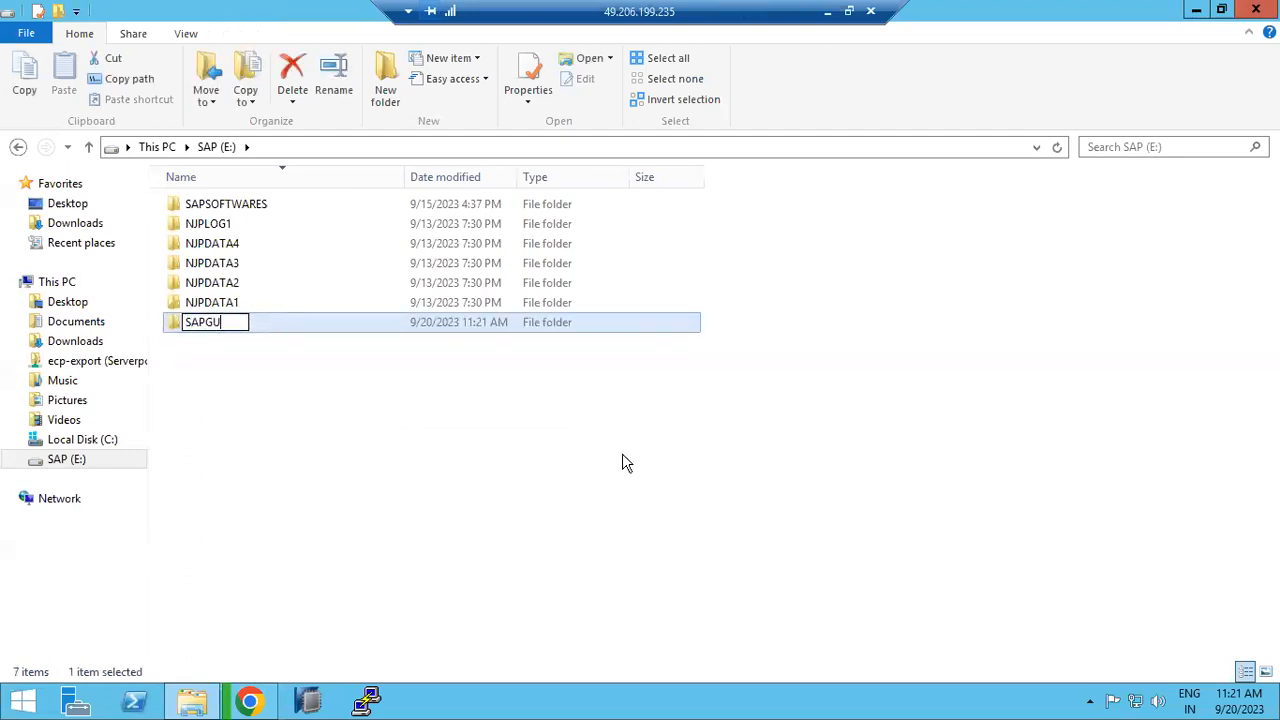
{"action": "key", "text": "Return"}
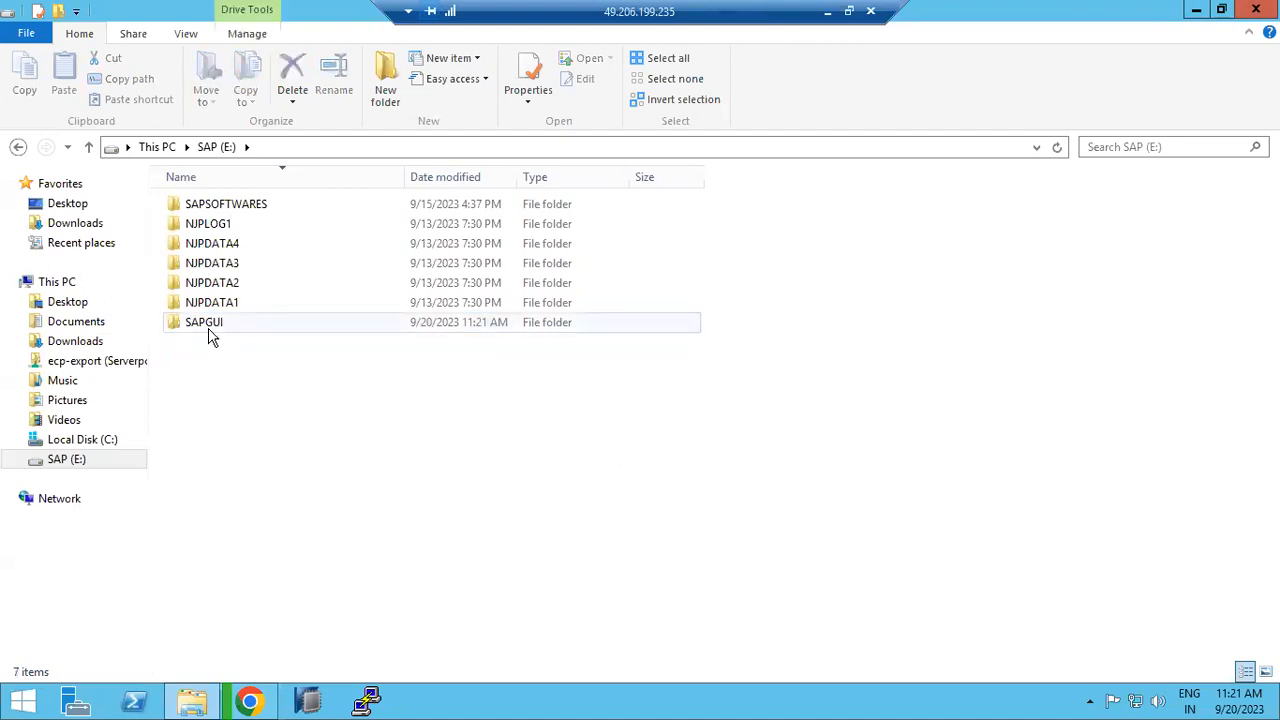
Look at SAPGUI's Sharing options, then cancel without sharing and close Properties.
{"action": "right_click", "coordinate": [208, 326]}
{"action": "left_click", "coordinate": [268, 669]}
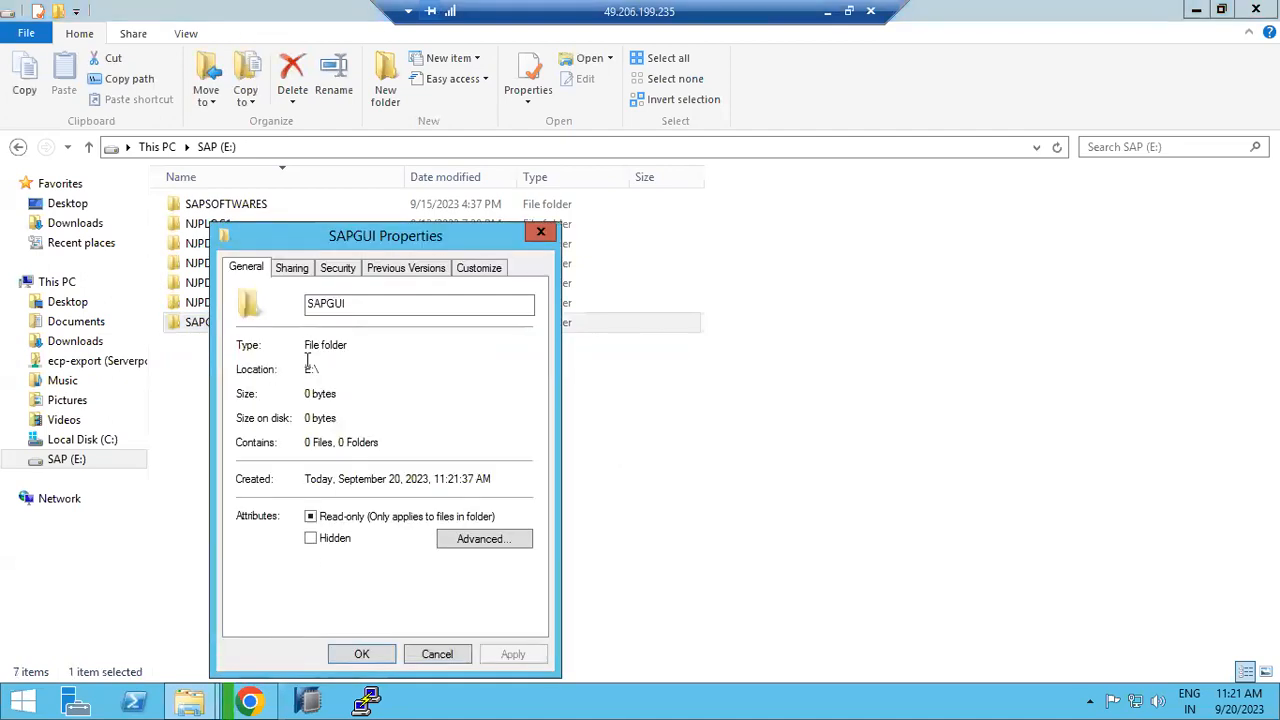
{"action": "left_click", "coordinate": [294, 270]}
{"action": "left_click", "coordinate": [300, 396]}
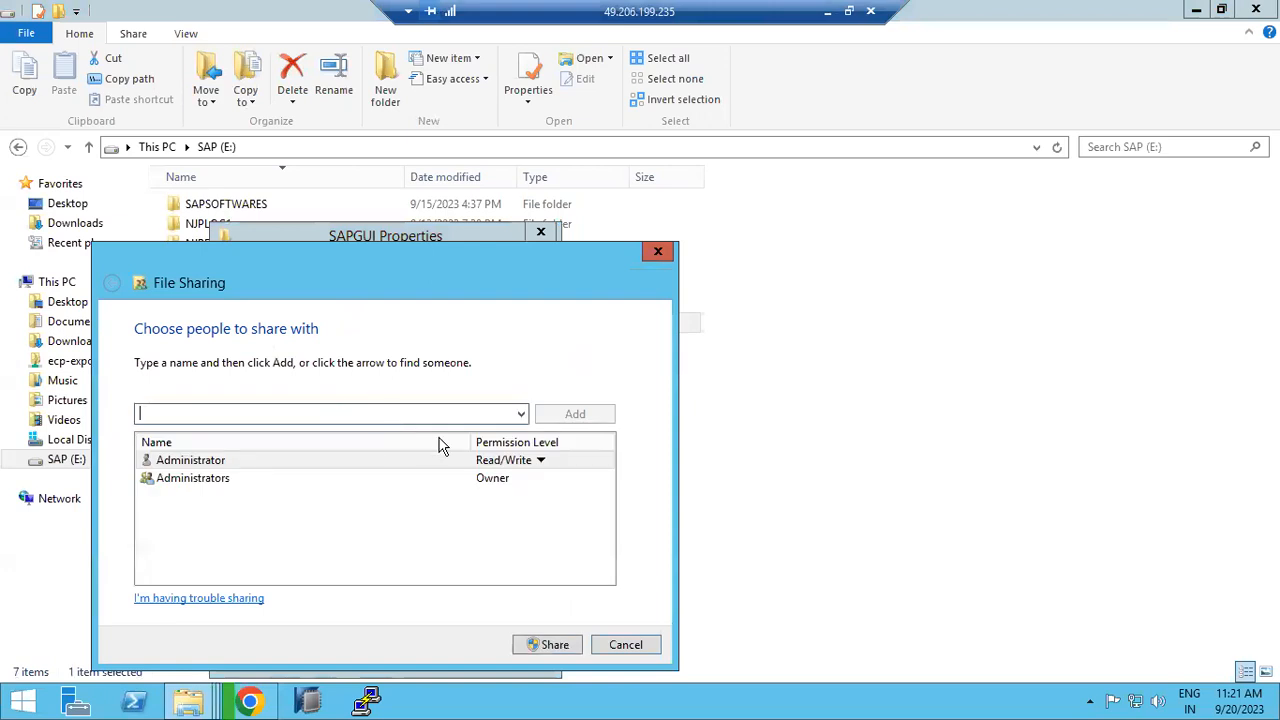
{"action": "left_click", "coordinate": [520, 420]}
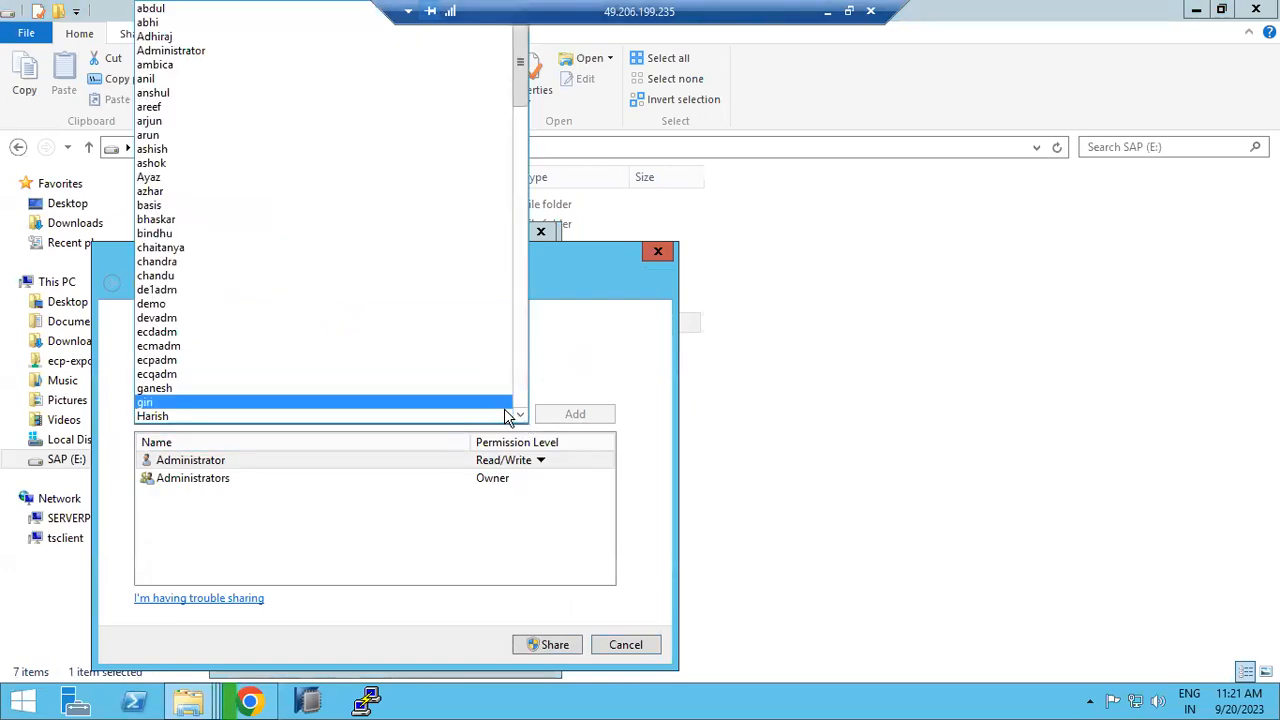
{"action": "left_click", "coordinate": [630, 648]}
{"action": "left_click", "coordinate": [634, 645]}
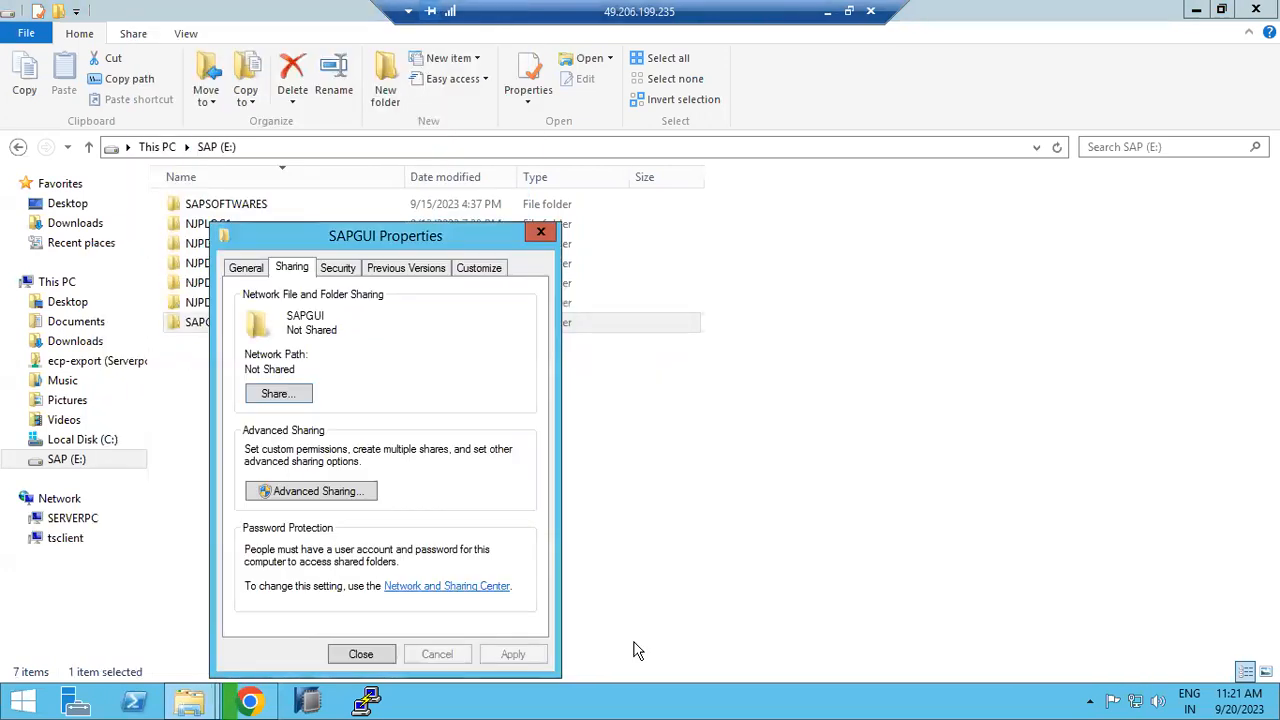
{"action": "left_click", "coordinate": [376, 653]}
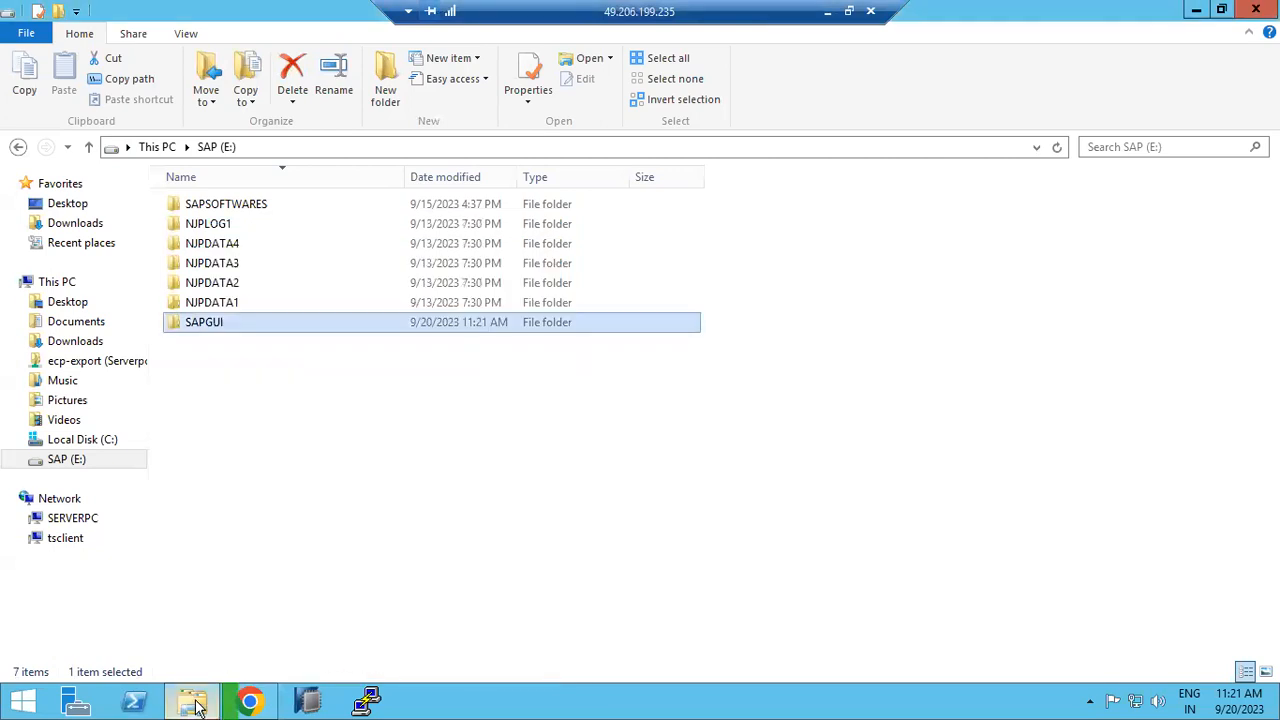
Check Chrome's download, then switch to the second server's remote session.
{"action": "left_click", "coordinate": [250, 702]}
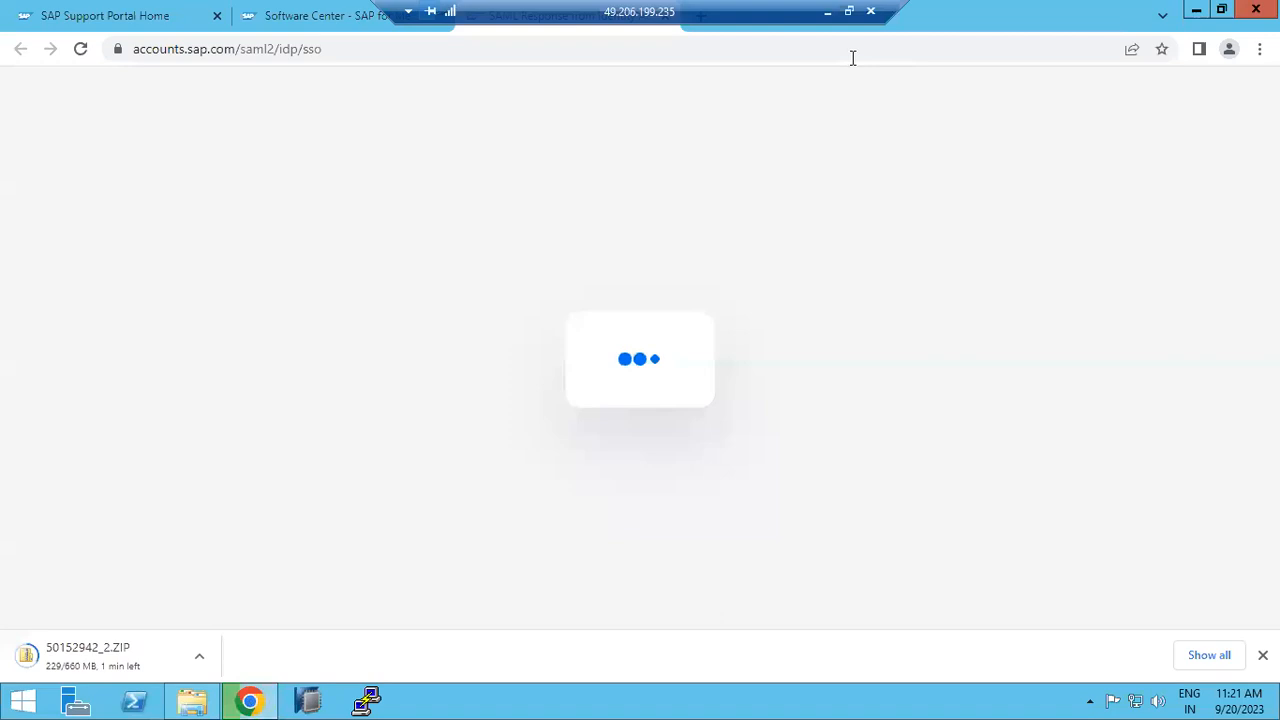
{"action": "left_click", "coordinate": [827, 11]}
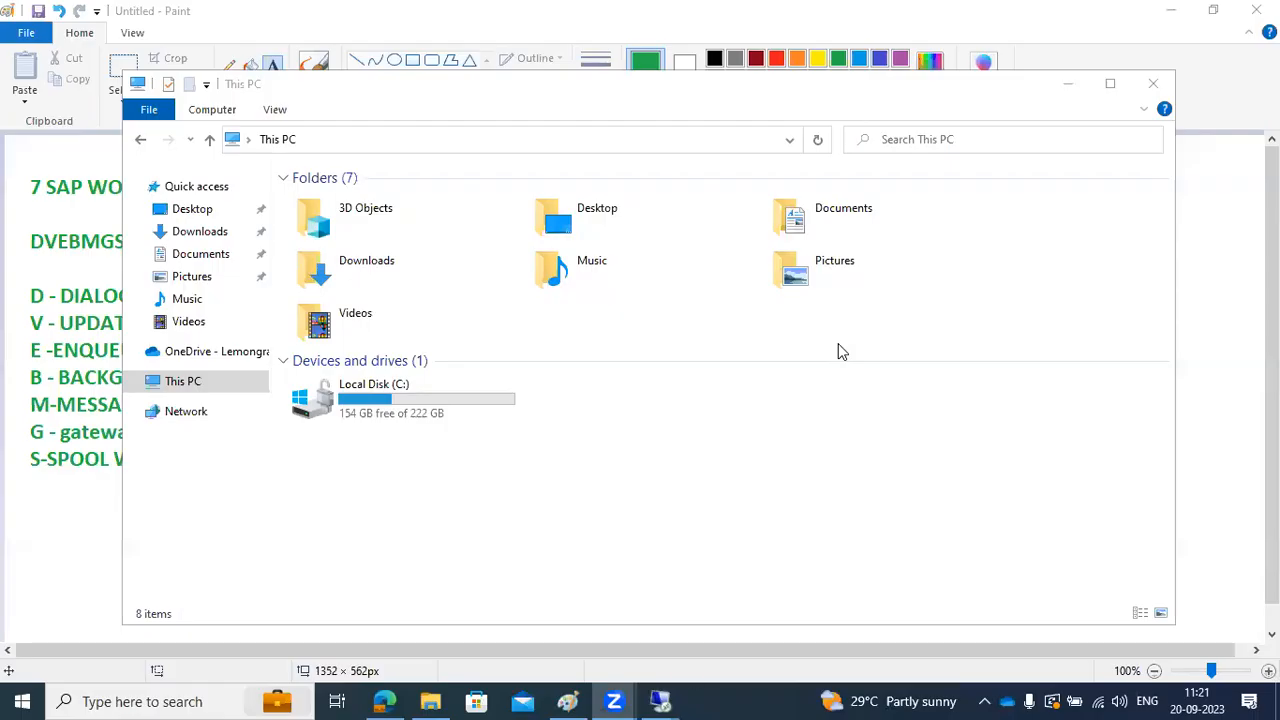
{"action": "mouse_move", "coordinate": [661, 700]}
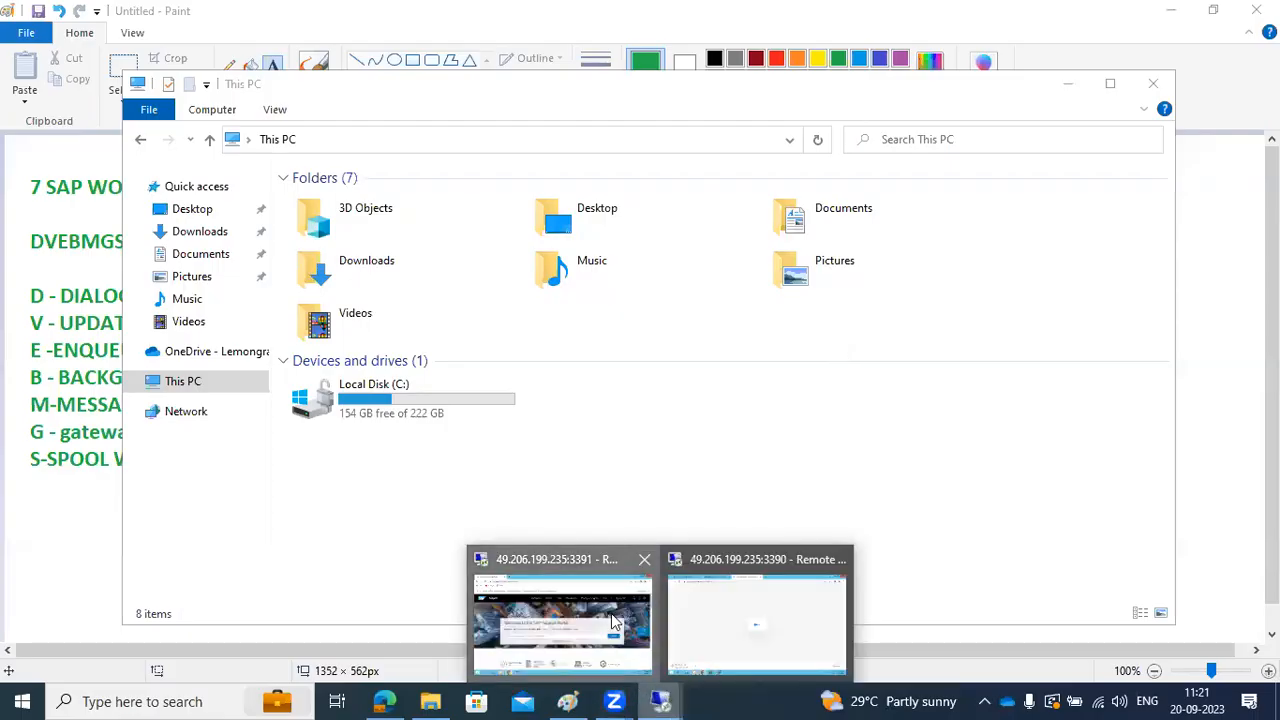
{"action": "left_click", "coordinate": [540, 615]}
{"action": "left_click", "coordinate": [272, 698]}
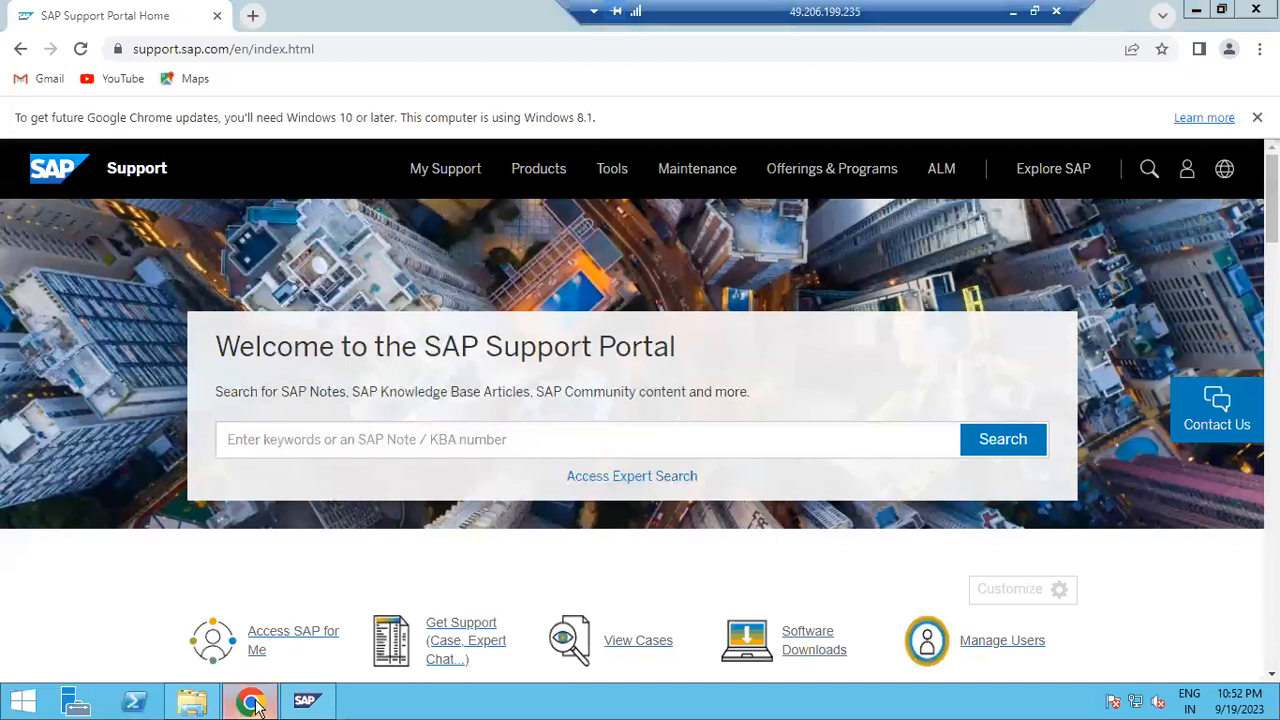
Show the sapwindows 5 Process List in SAP Management Console.
{"action": "left_click", "coordinate": [305, 700]}
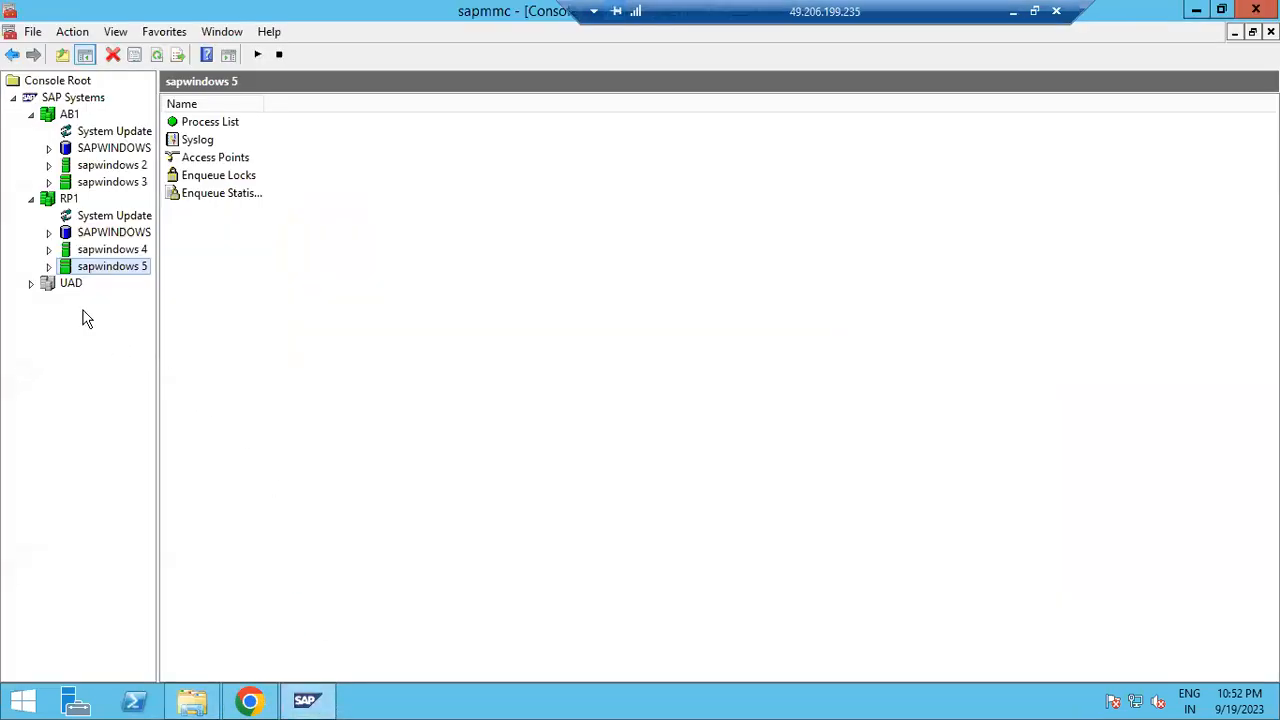
{"action": "left_click", "coordinate": [49, 266]}
{"action": "left_click", "coordinate": [49, 250]}
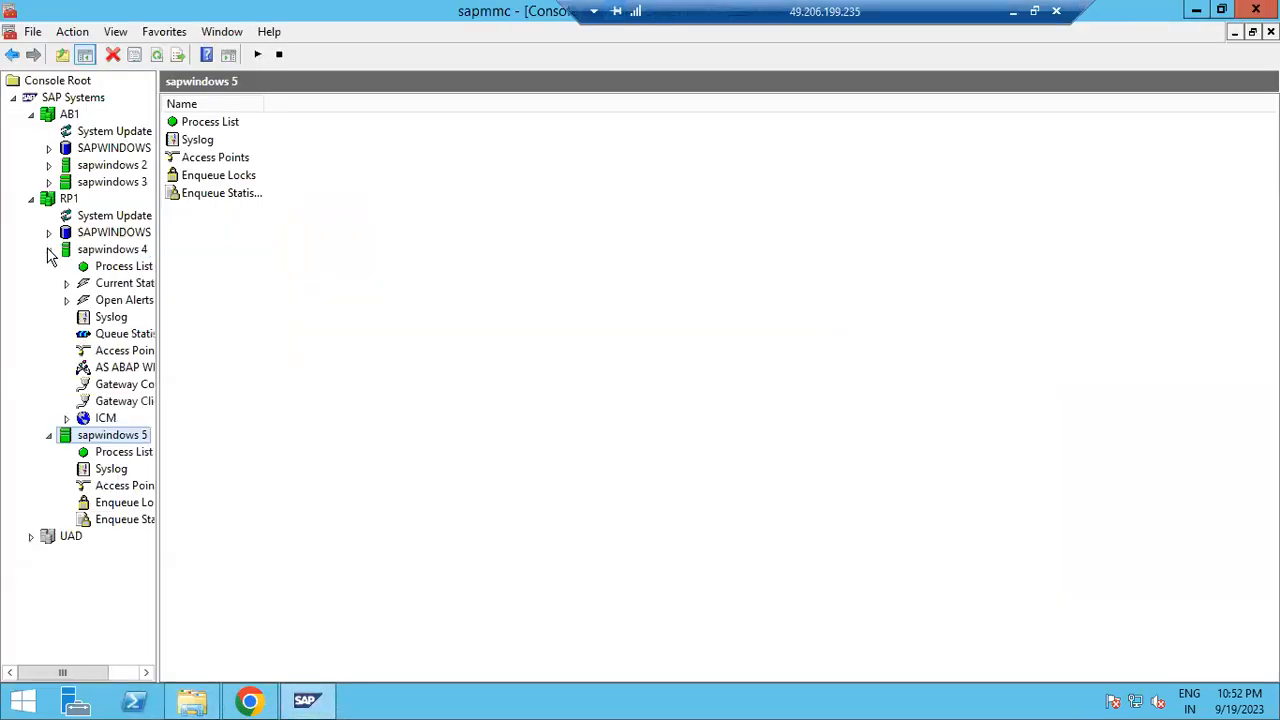
{"action": "left_click", "coordinate": [50, 251]}
{"action": "left_click", "coordinate": [99, 287]}
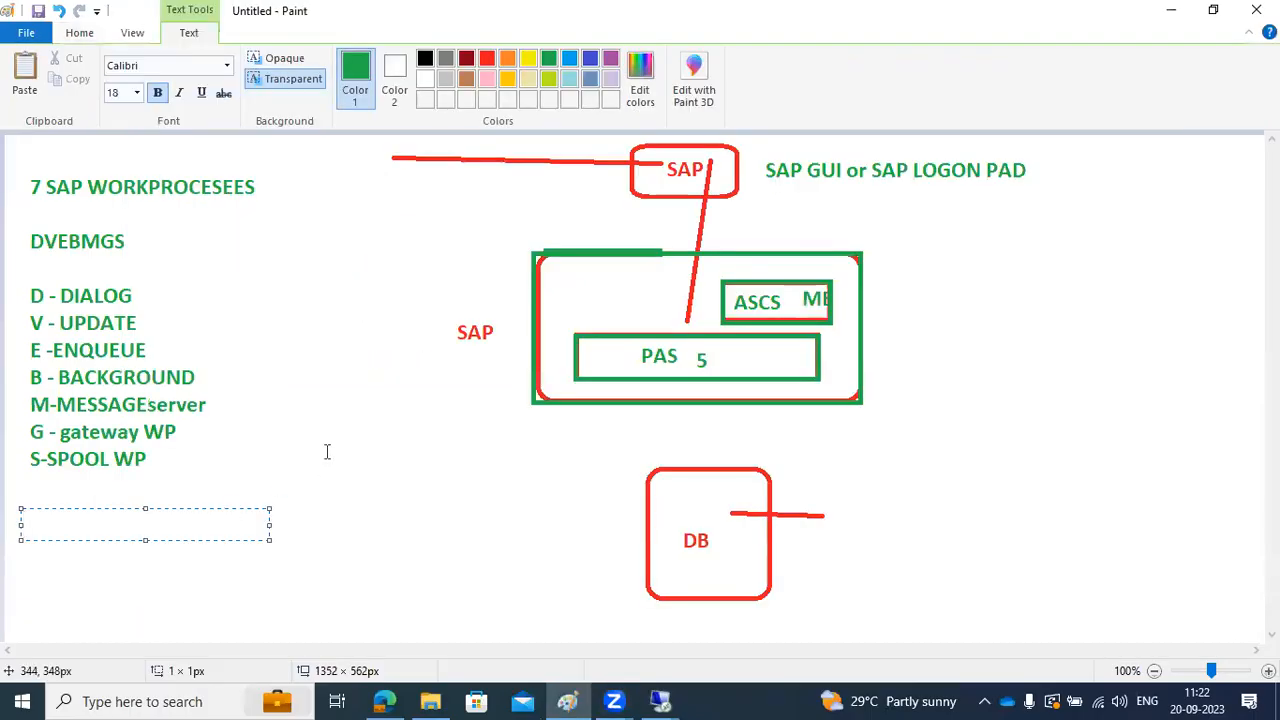
Add a Paint note 'per SID - only ASCS / only DB / multiple app servers', then switch to the 3390 session.
{"action": "mouse_move", "coordinate": [315, 425]}
{"action": "left_mouse_down"}
{"action": "mouse_move", "coordinate": [362, 522]}
{"action": "mouse_move", "coordinate": [561, 577]}
{"action": "left_mouse_up"}
{"action": "type", "text": "per SID - only ASCS"}
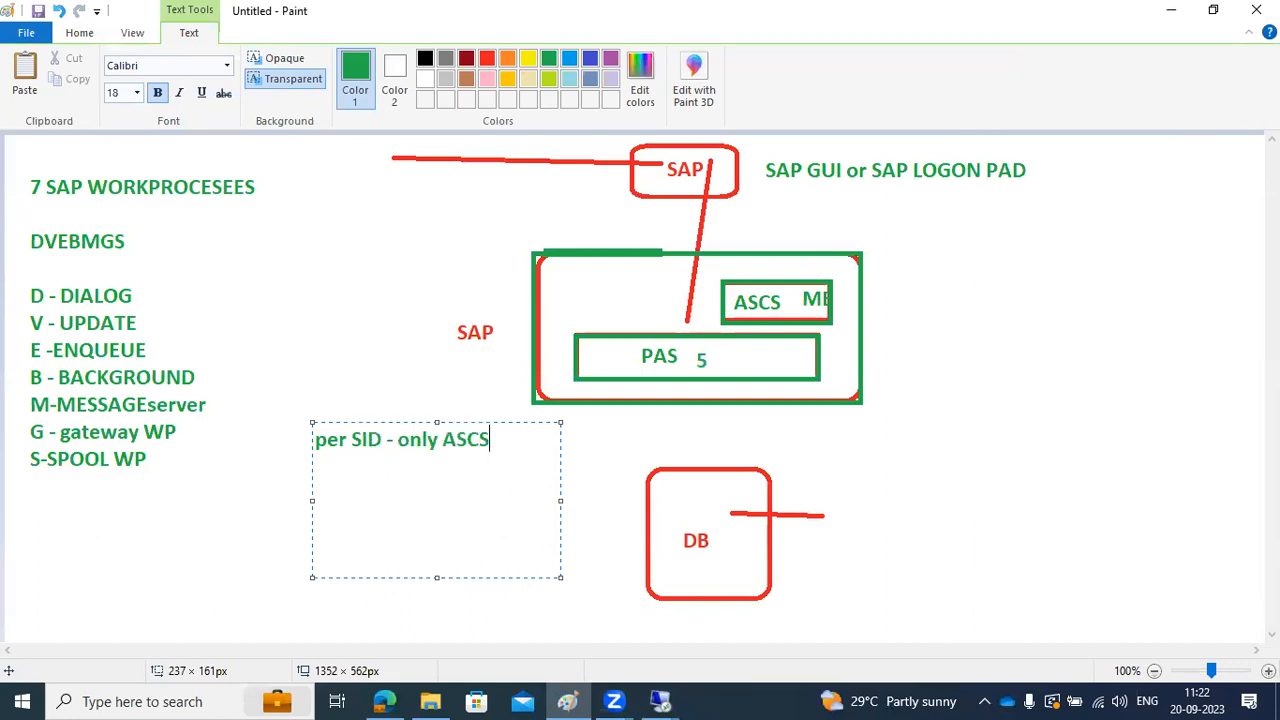
{"action": "key", "text": "Return"}
{"action": "type", "text": "only DB"}
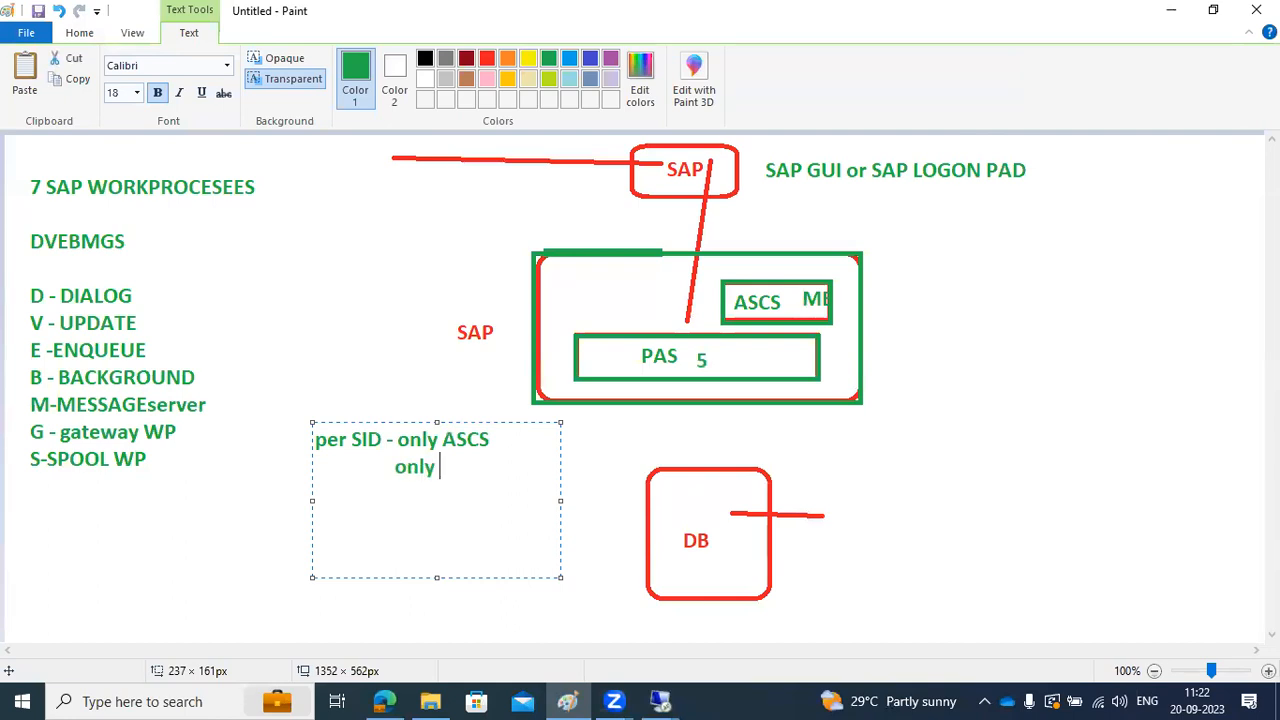
{"action": "key", "text": "Return"}
{"action": "type", "text": "multiple app servers"}
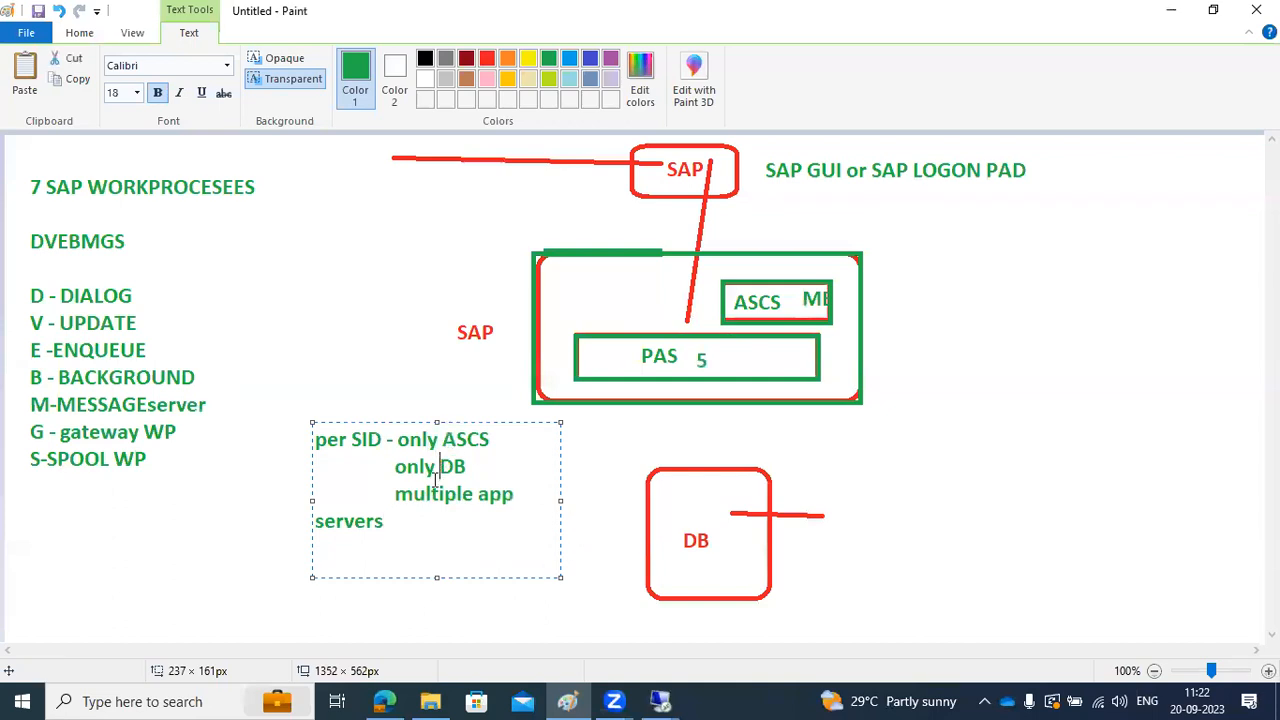
{"action": "left_click_drag", "start_coordinate": [432, 494], "coordinate": [444, 517]}
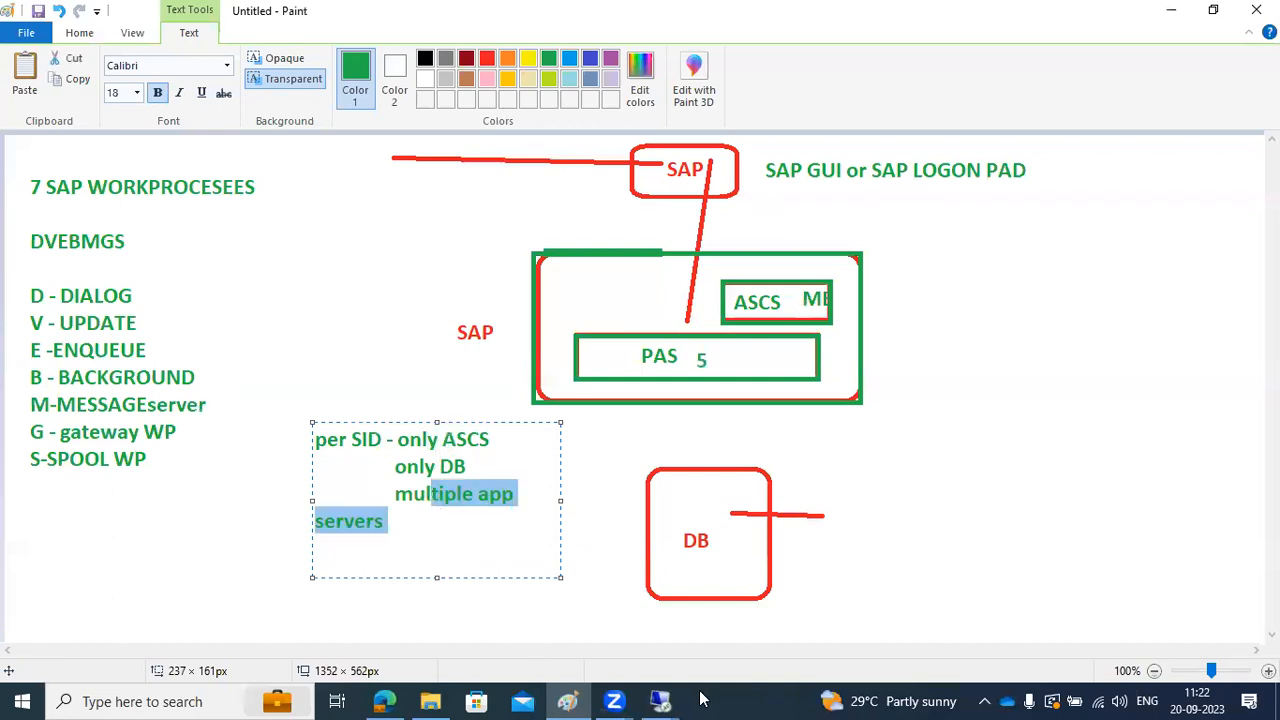
{"action": "left_click", "coordinate": [665, 700]}
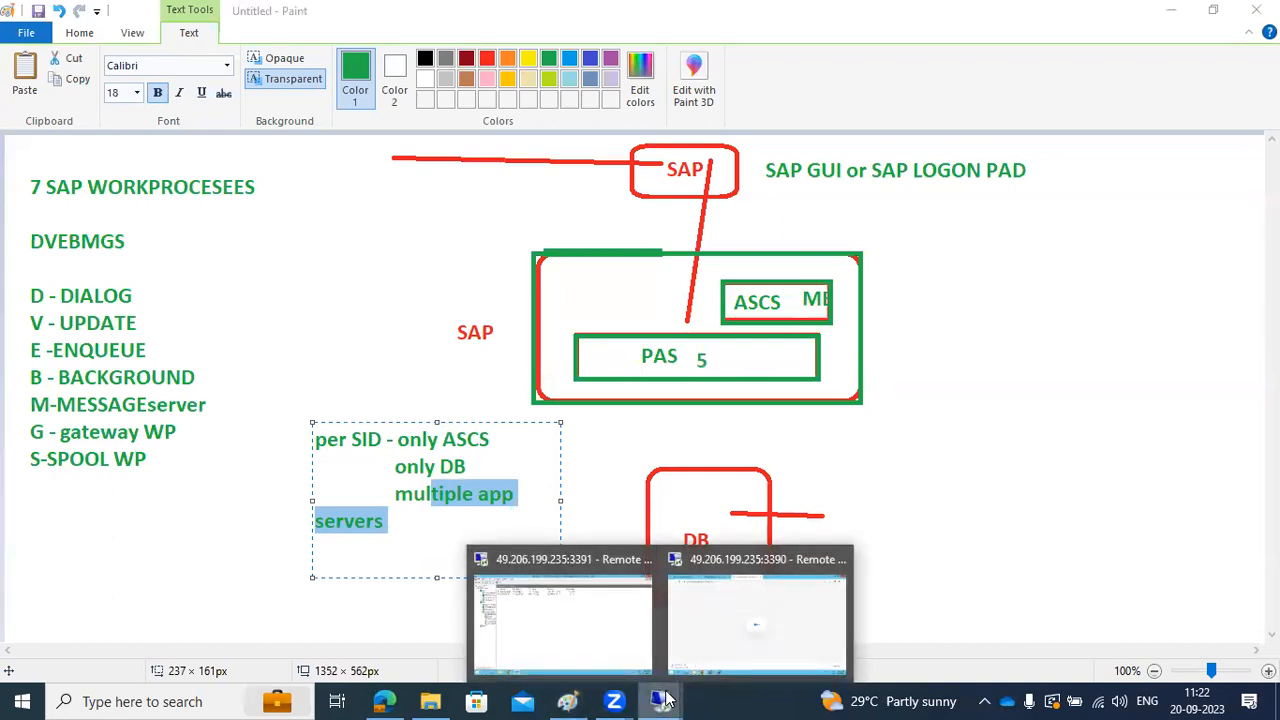
{"action": "left_click", "coordinate": [709, 628]}
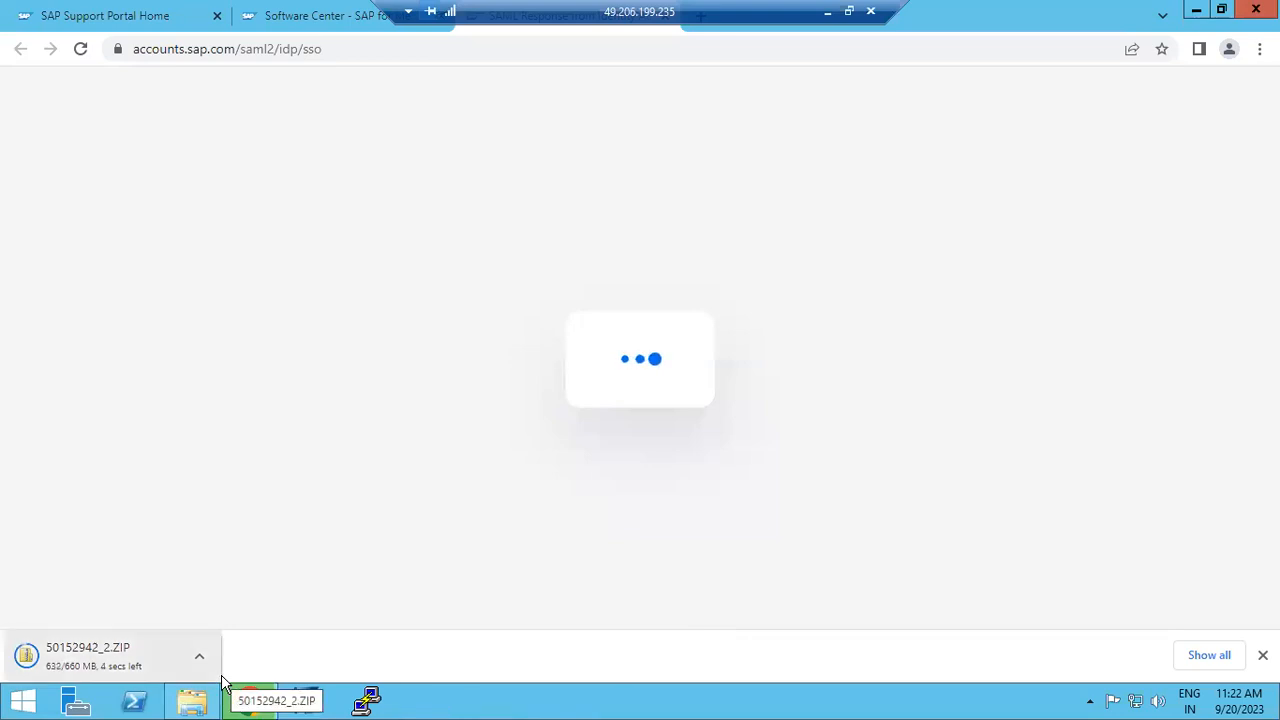
Move the downloaded 50152942_2 zip from Downloads into E:\SAPGUI by cut and paste.
{"action": "left_click", "coordinate": [209, 703]}
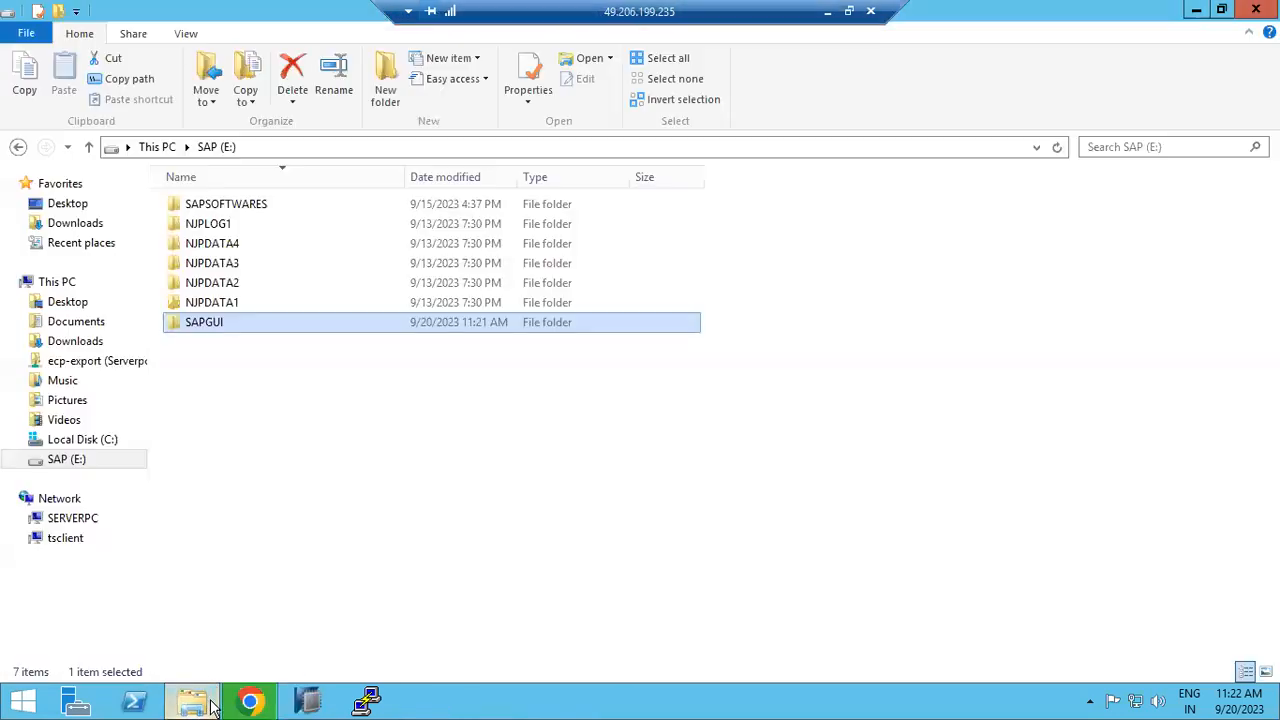
{"action": "left_click", "coordinate": [80, 222]}
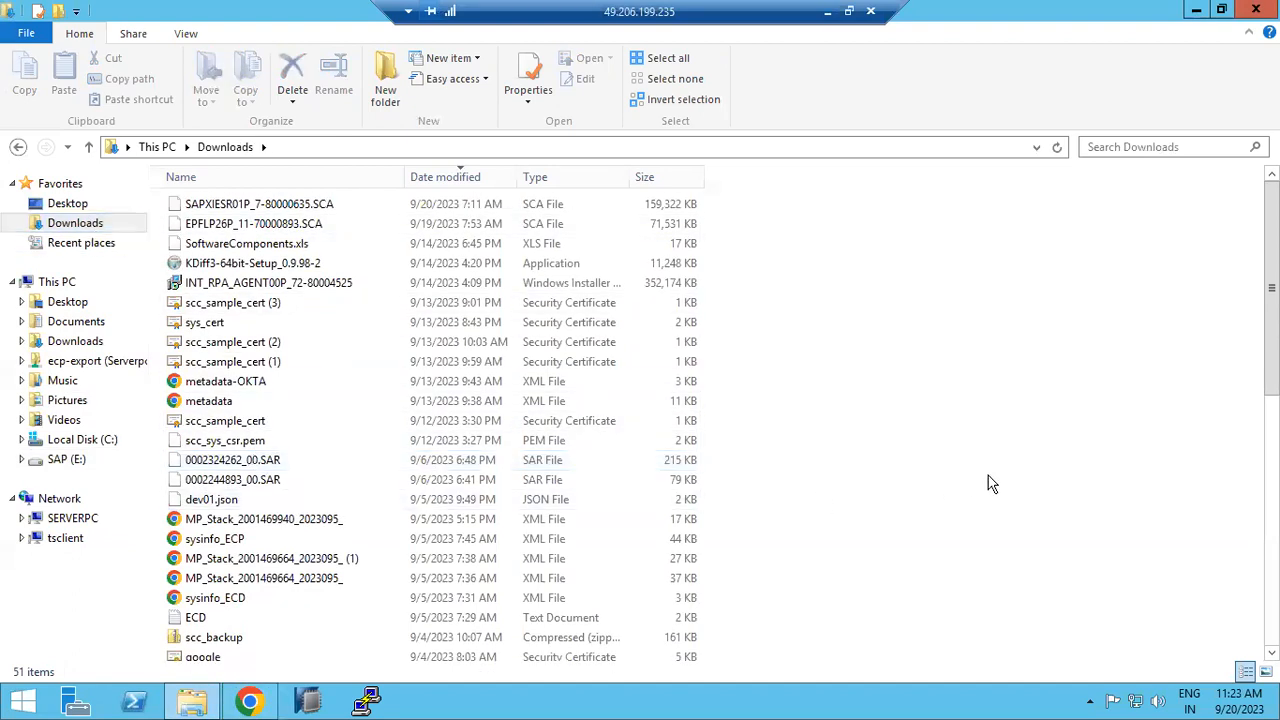
{"action": "scroll", "coordinate": [991, 482], "scroll_direction": "down", "scroll_amount": 9}
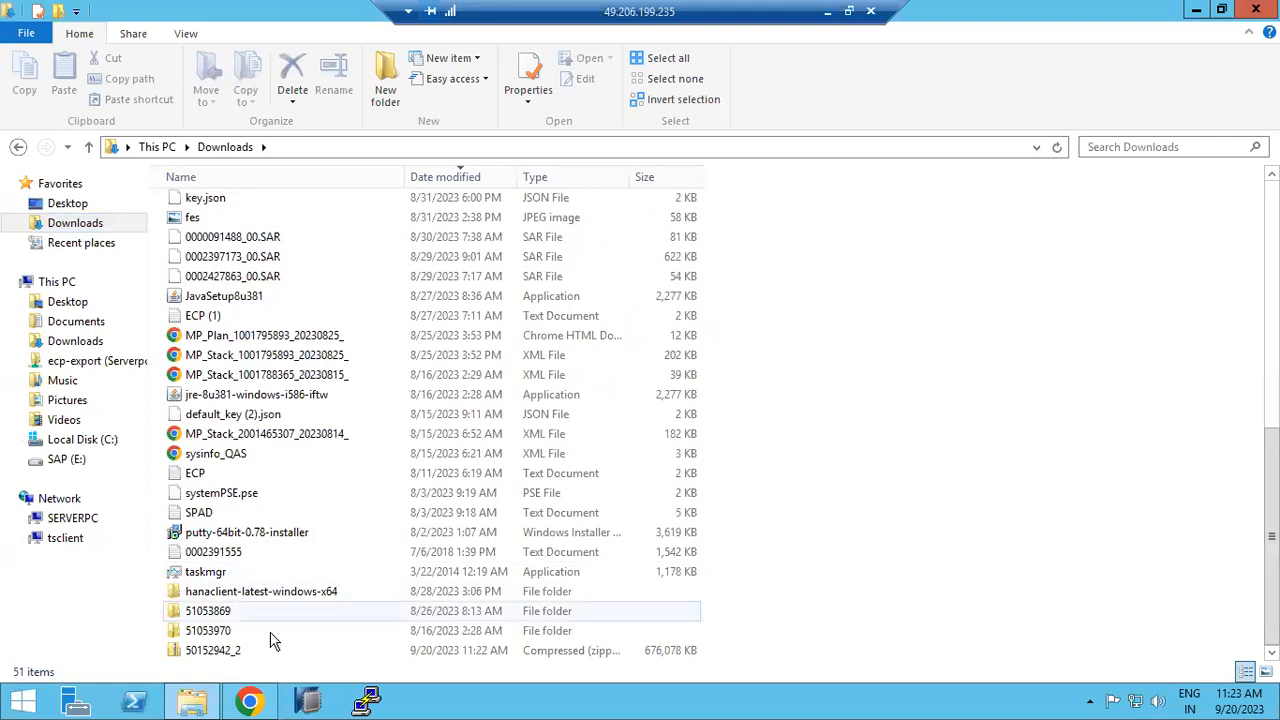
{"action": "left_click", "coordinate": [212, 652]}
{"action": "right_click", "coordinate": [212, 652]}
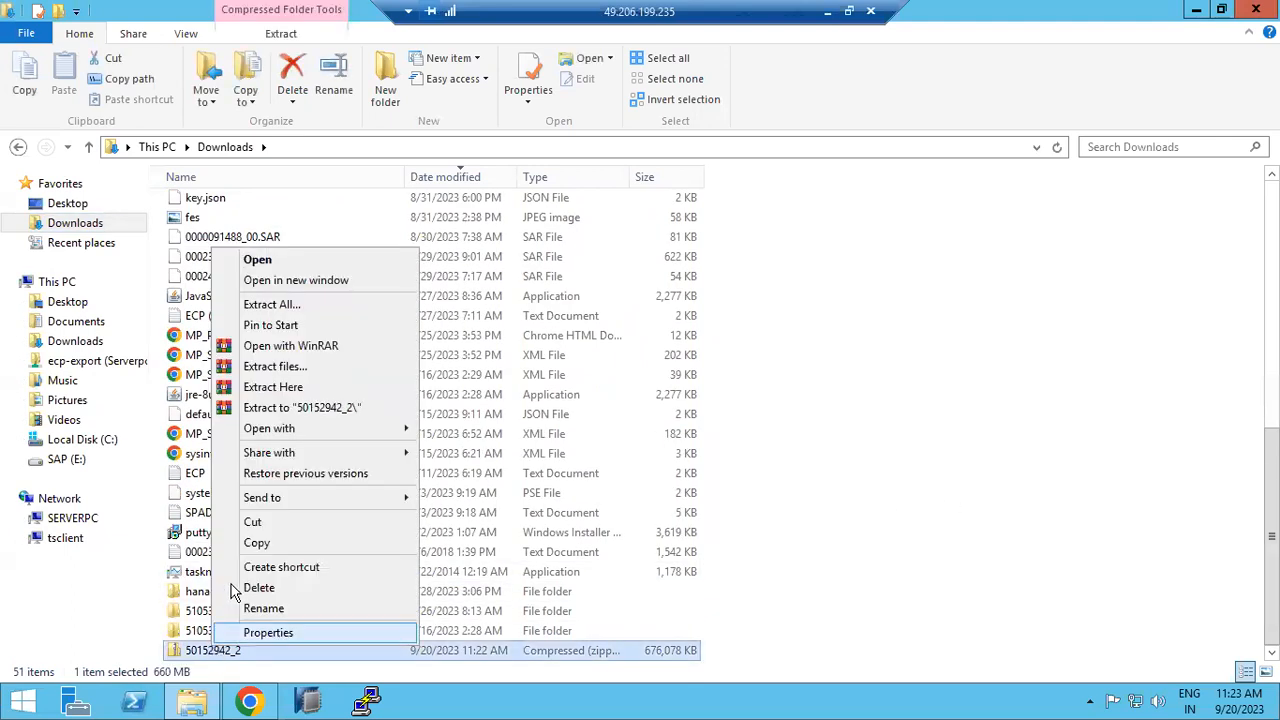
{"action": "left_click", "coordinate": [252, 521]}
{"action": "left_click", "coordinate": [50, 458]}
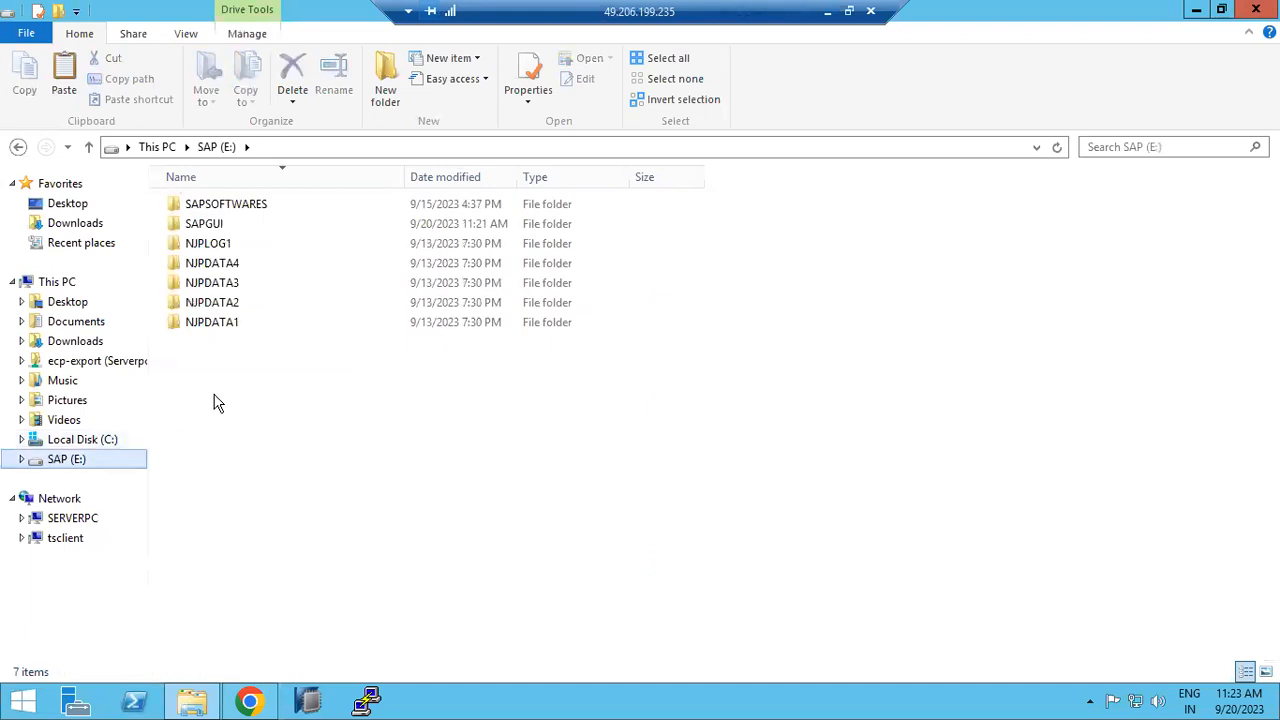
{"action": "double_click", "coordinate": [210, 223]}
{"action": "right_click", "coordinate": [255, 333]}
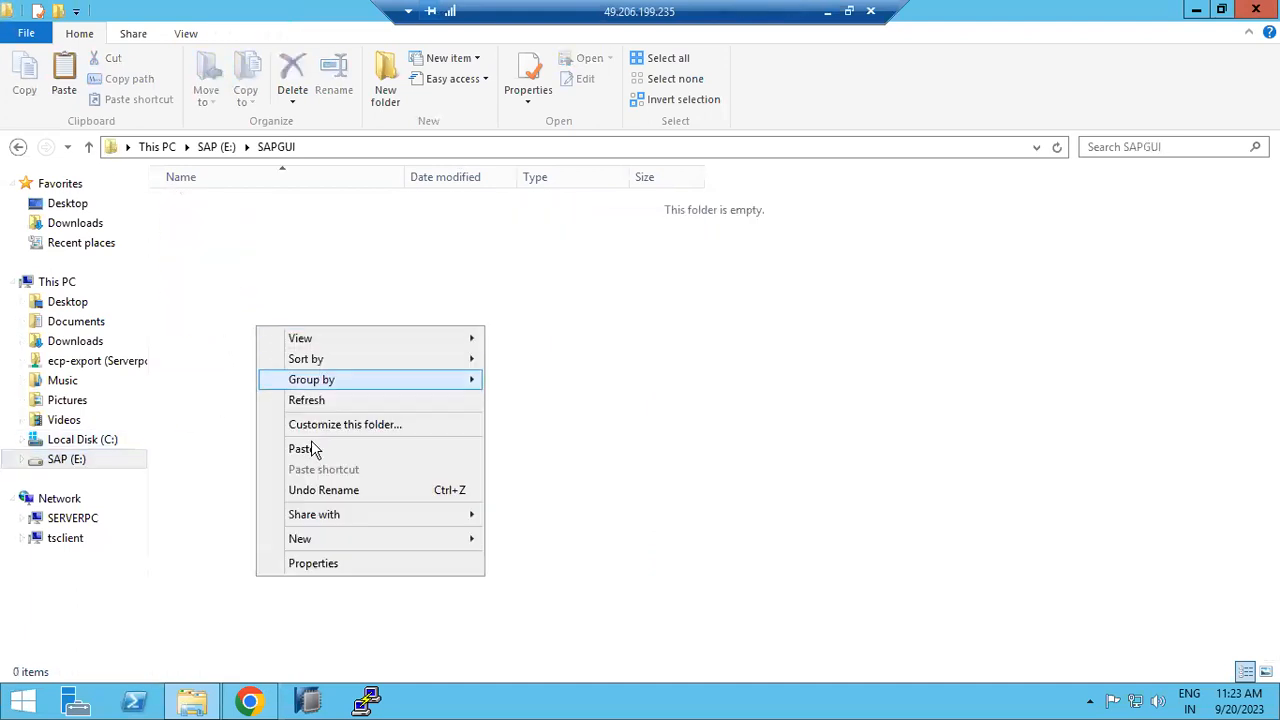
{"action": "left_click", "coordinate": [311, 452]}
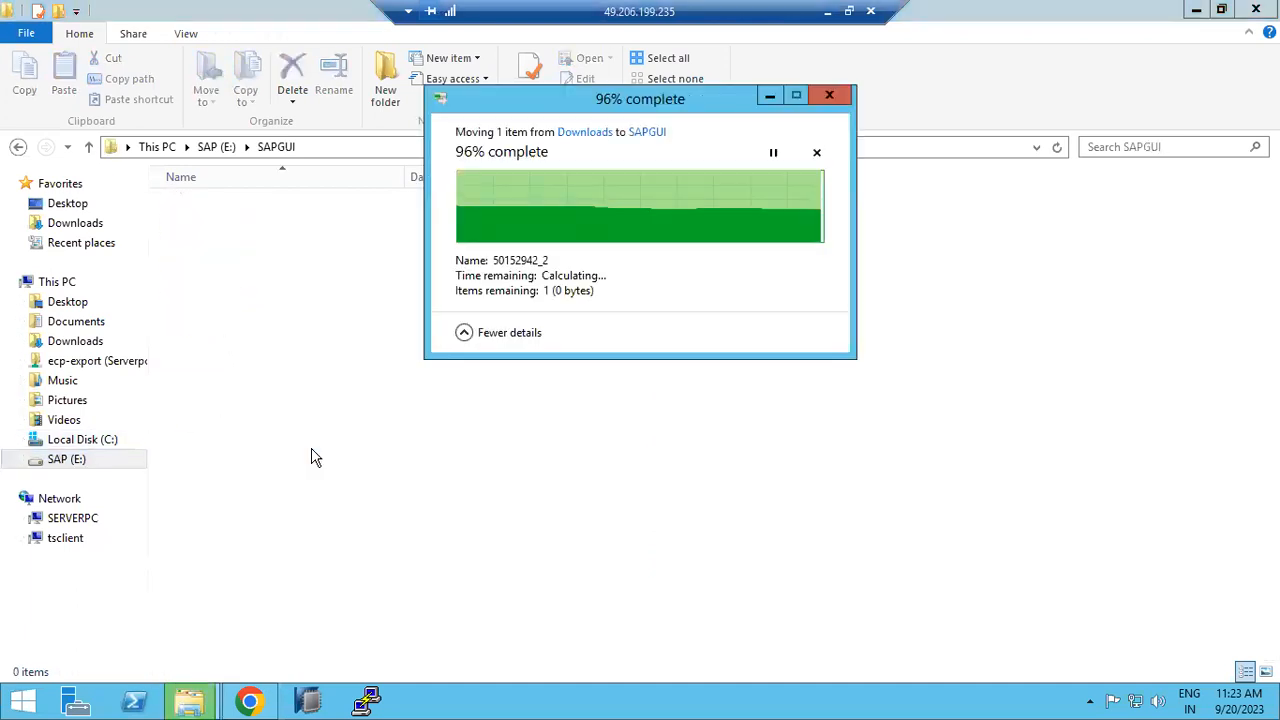
Extract the 50152942_2 zip into E:\SAPGUI\50152942_2 and minimise the remote window.
{"action": "right_click", "coordinate": [207, 208]}
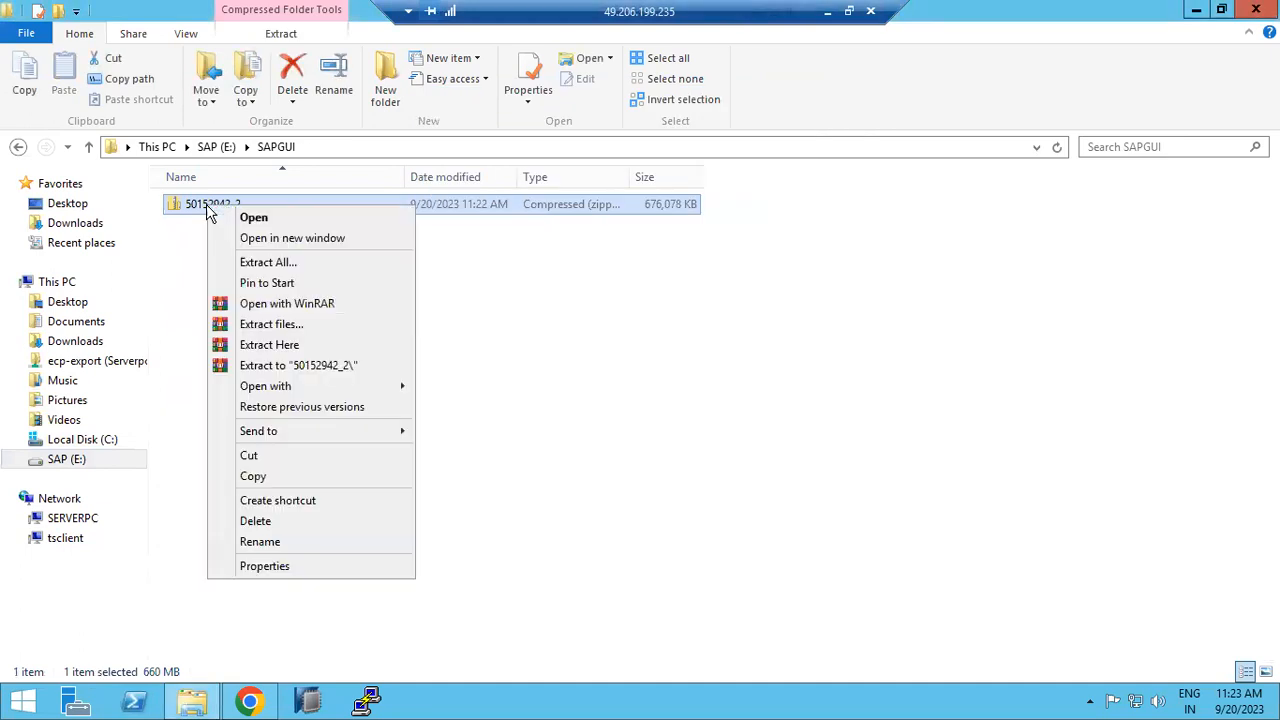
{"action": "left_click", "coordinate": [252, 261]}
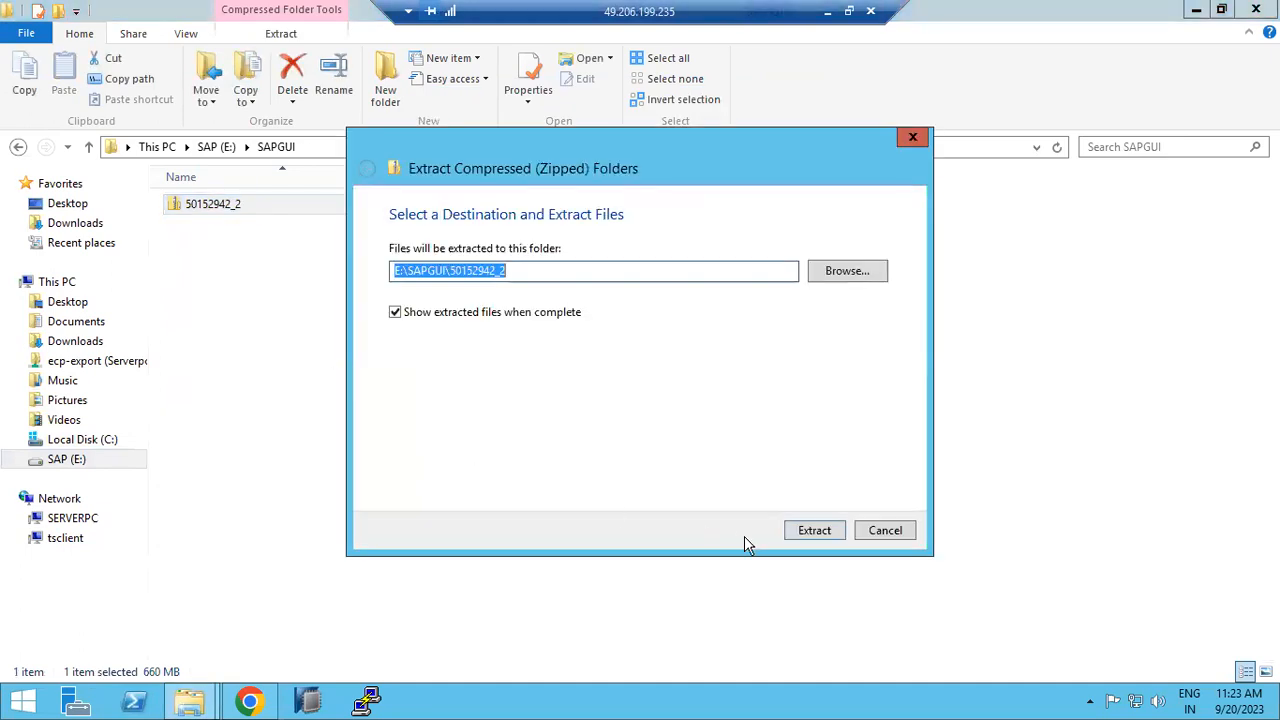
{"action": "left_click", "coordinate": [826, 532]}
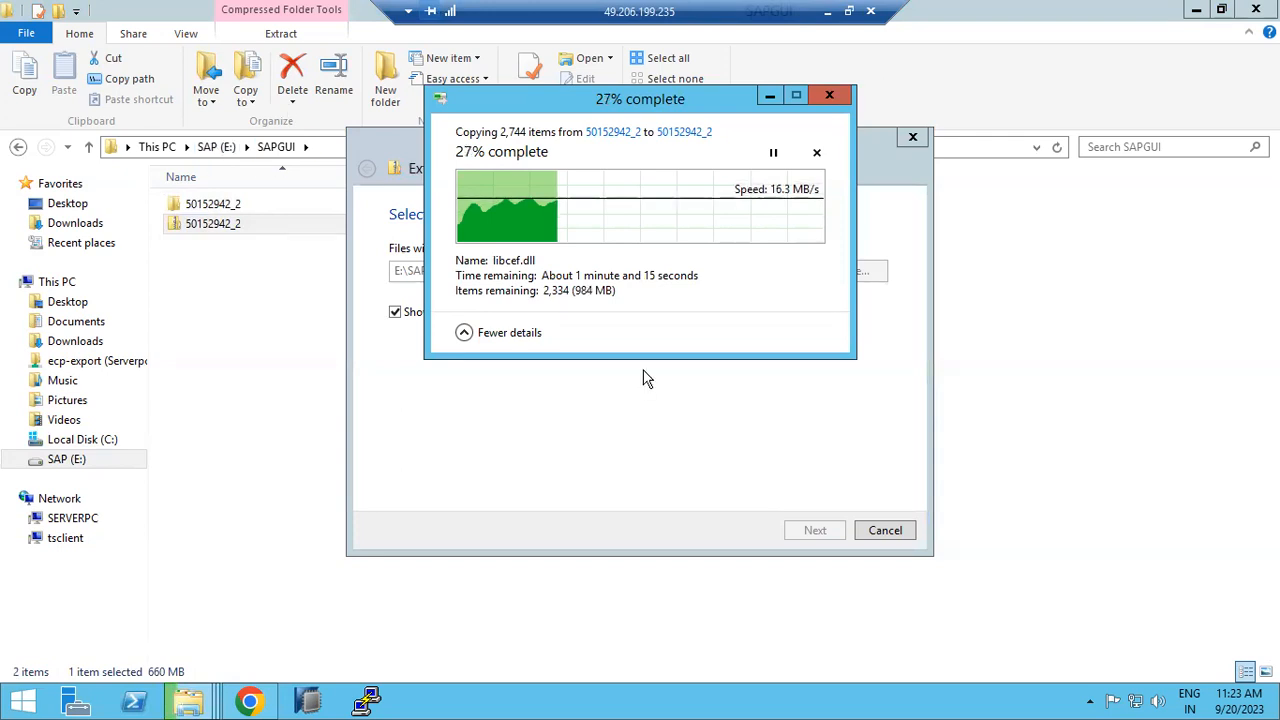
{"action": "left_click", "coordinate": [828, 14]}
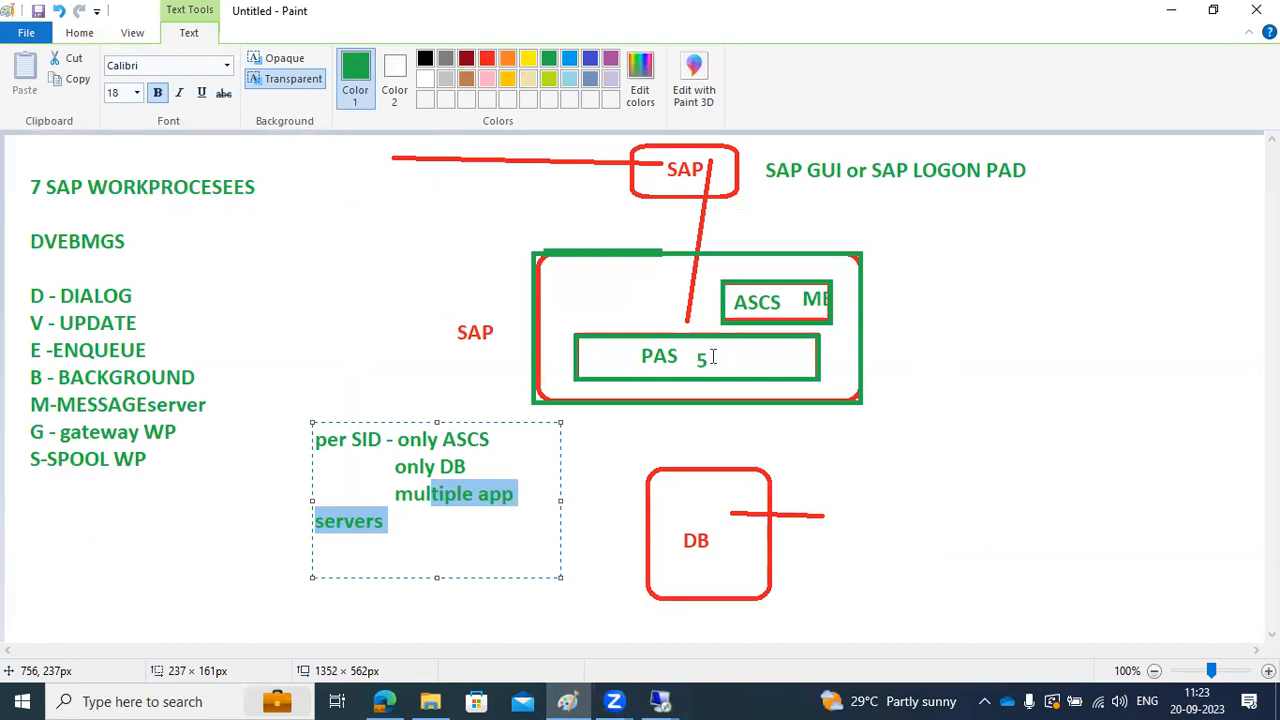
Deselect the Paint note and return to the 3390 remote session.
{"action": "left_click", "coordinate": [487, 532]}
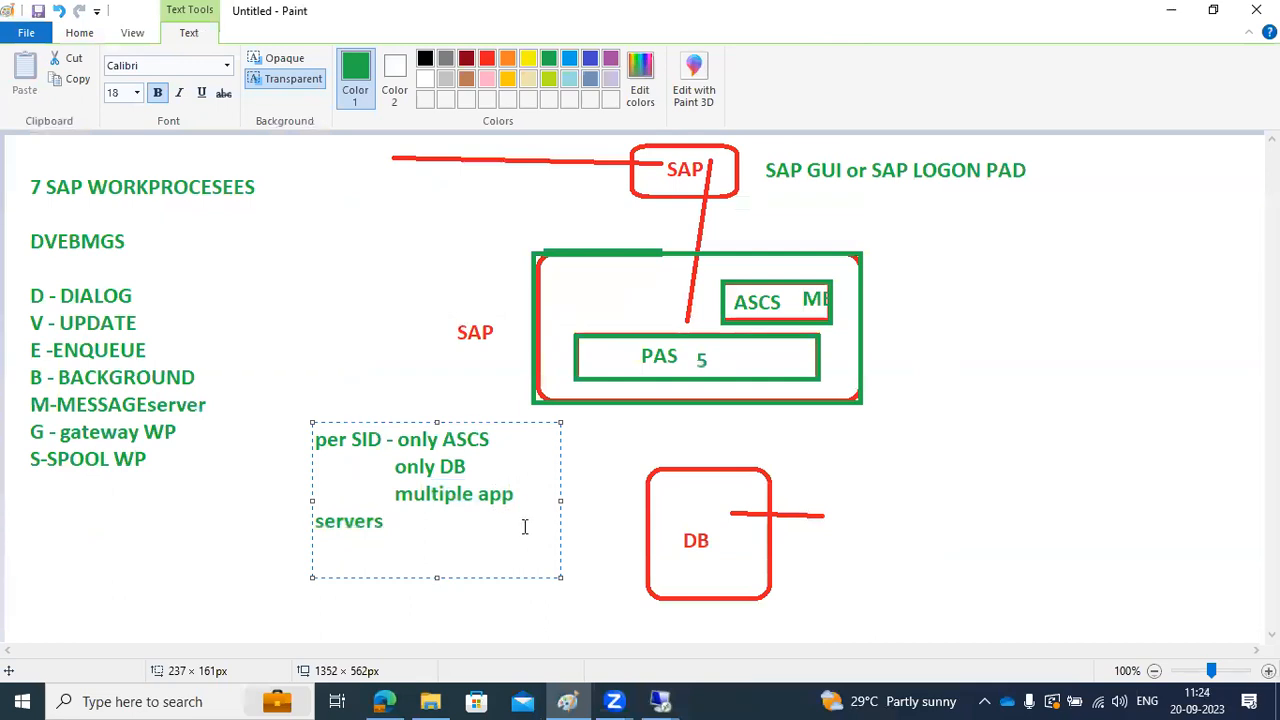
{"action": "mouse_move", "coordinate": [660, 701]}
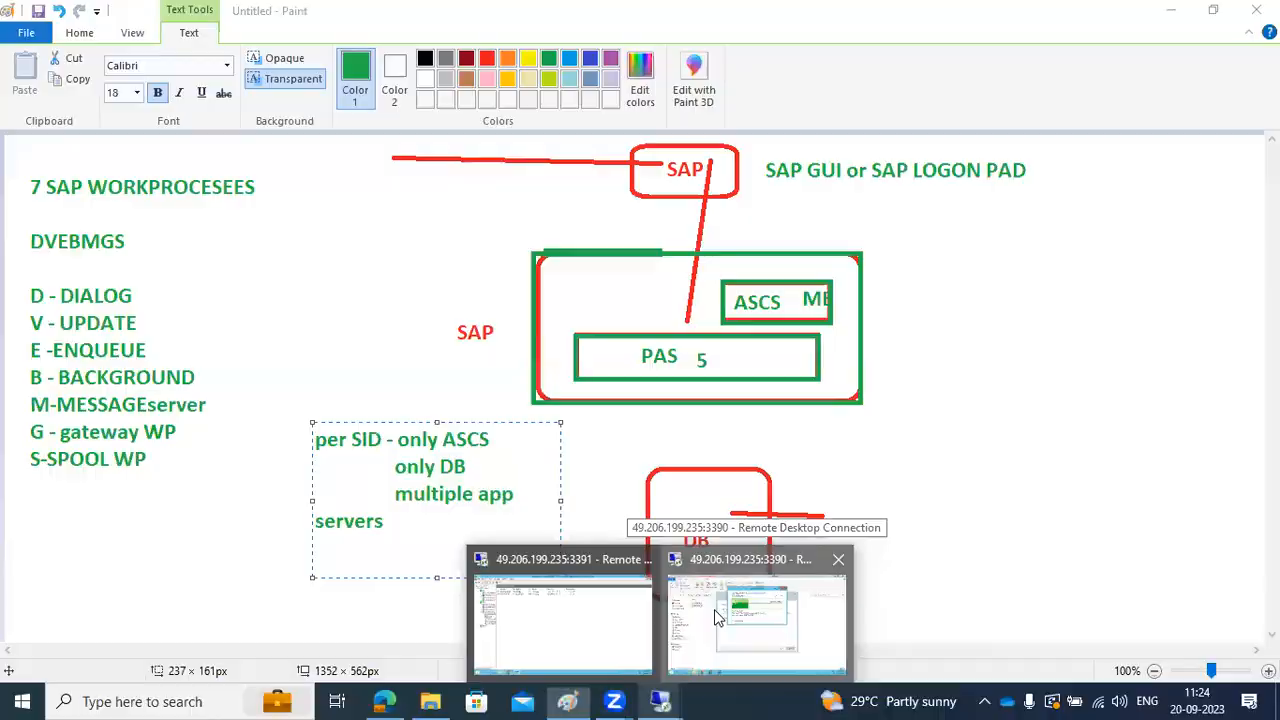
{"action": "left_click", "coordinate": [712, 615]}
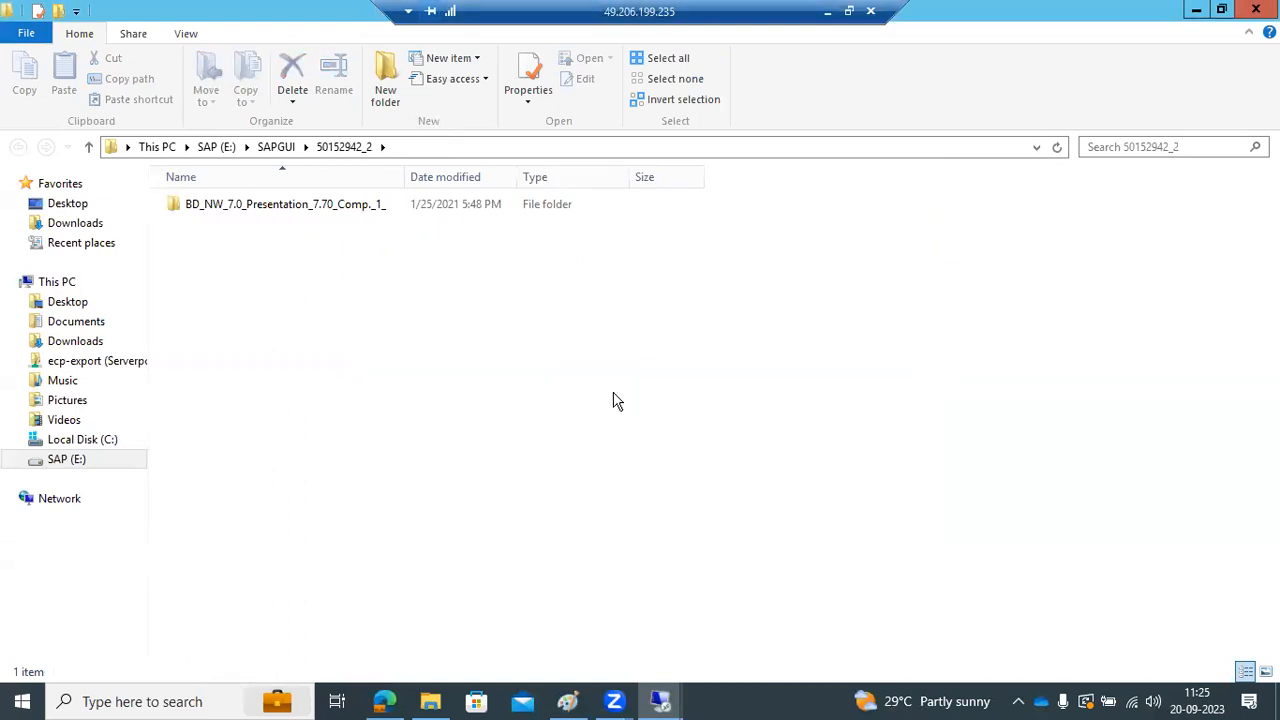
Share the SAPGUI folder on SAP (E:) with Administrator as \\Sapwindows1\sapgui.
{"action": "left_click", "coordinate": [217, 147]}
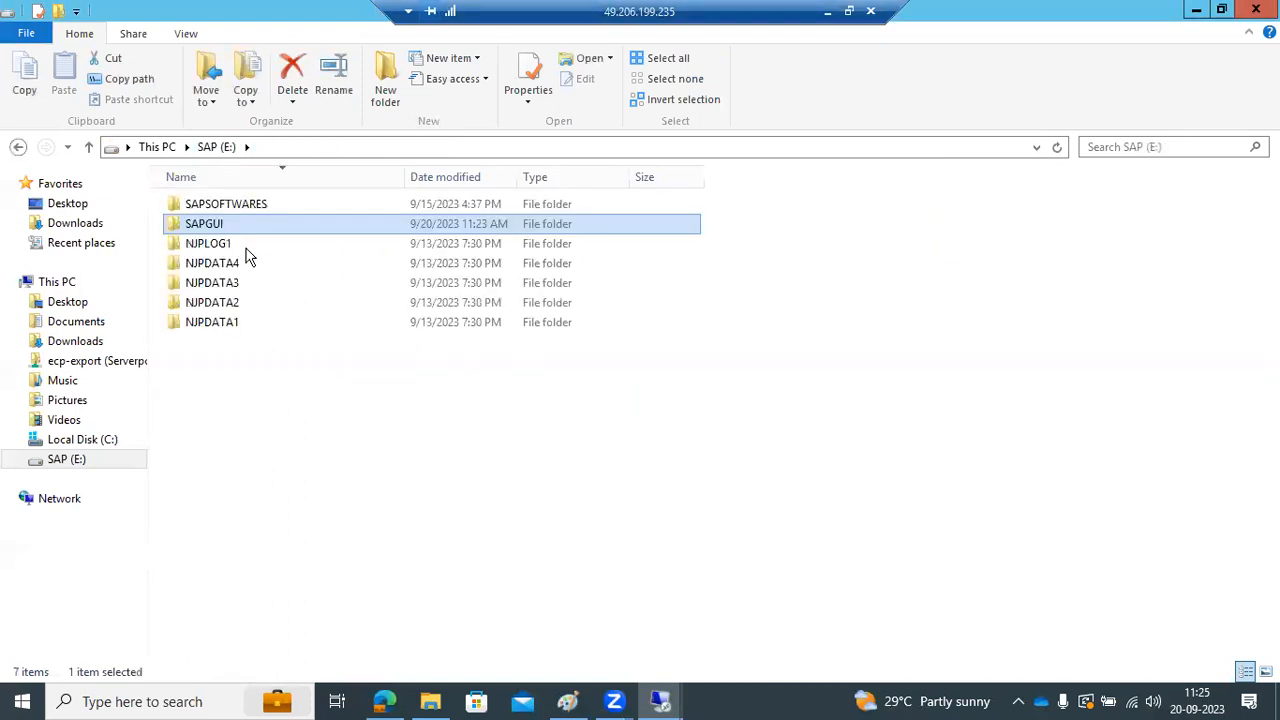
{"action": "right_click", "coordinate": [196, 218]}
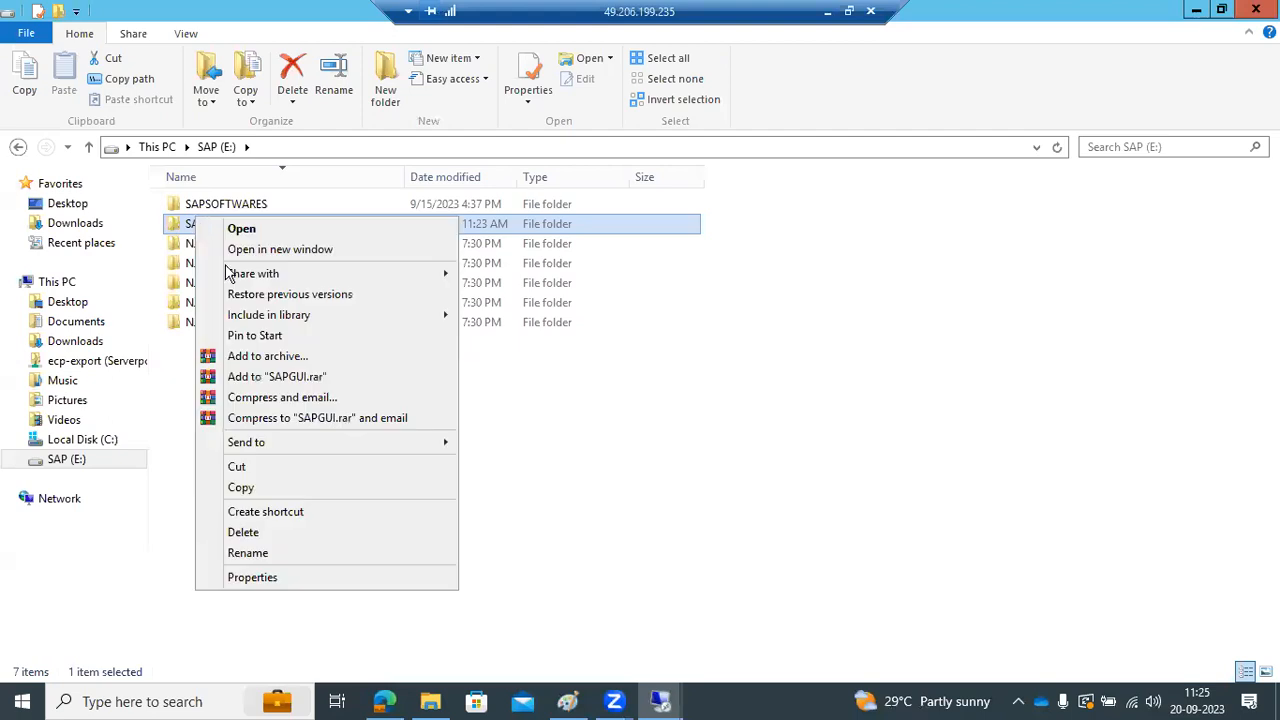
{"action": "left_click", "coordinate": [263, 578]}
{"action": "left_click", "coordinate": [279, 261]}
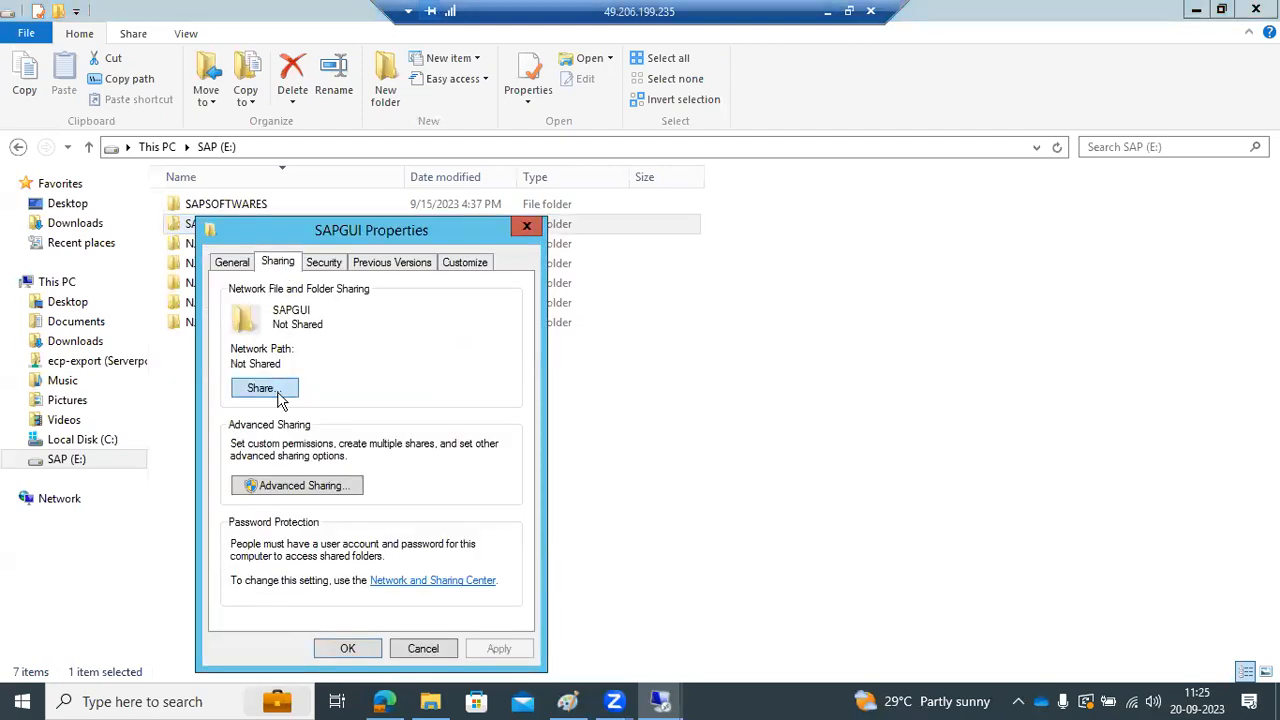
{"action": "left_click", "coordinate": [278, 392]}
{"action": "left_click", "coordinate": [506, 414]}
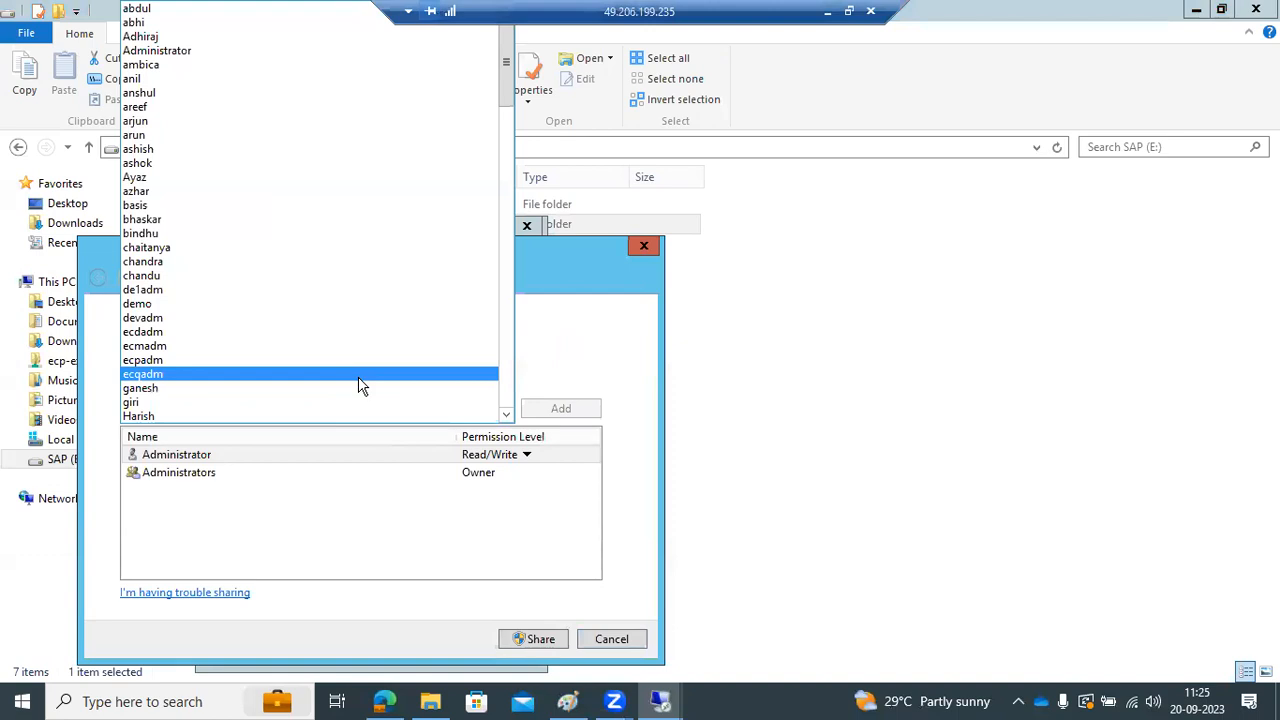
{"action": "left_click", "coordinate": [161, 54]}
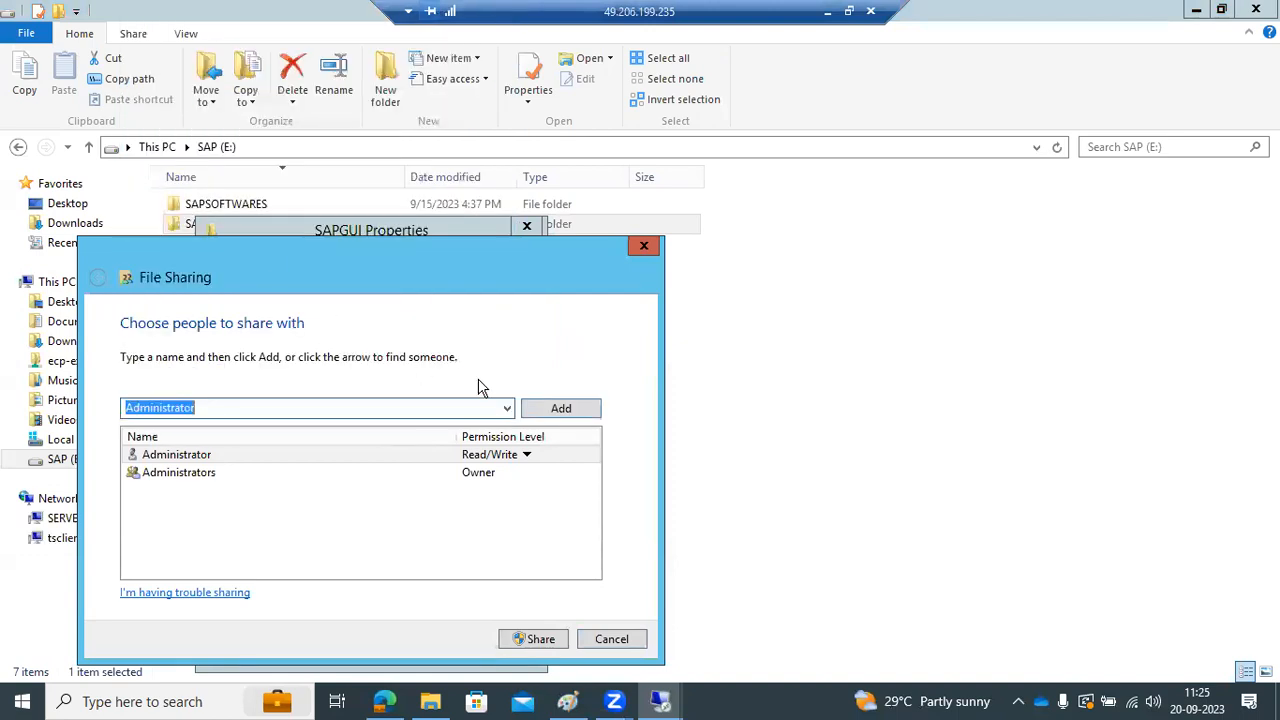
{"action": "left_click", "coordinate": [553, 409]}
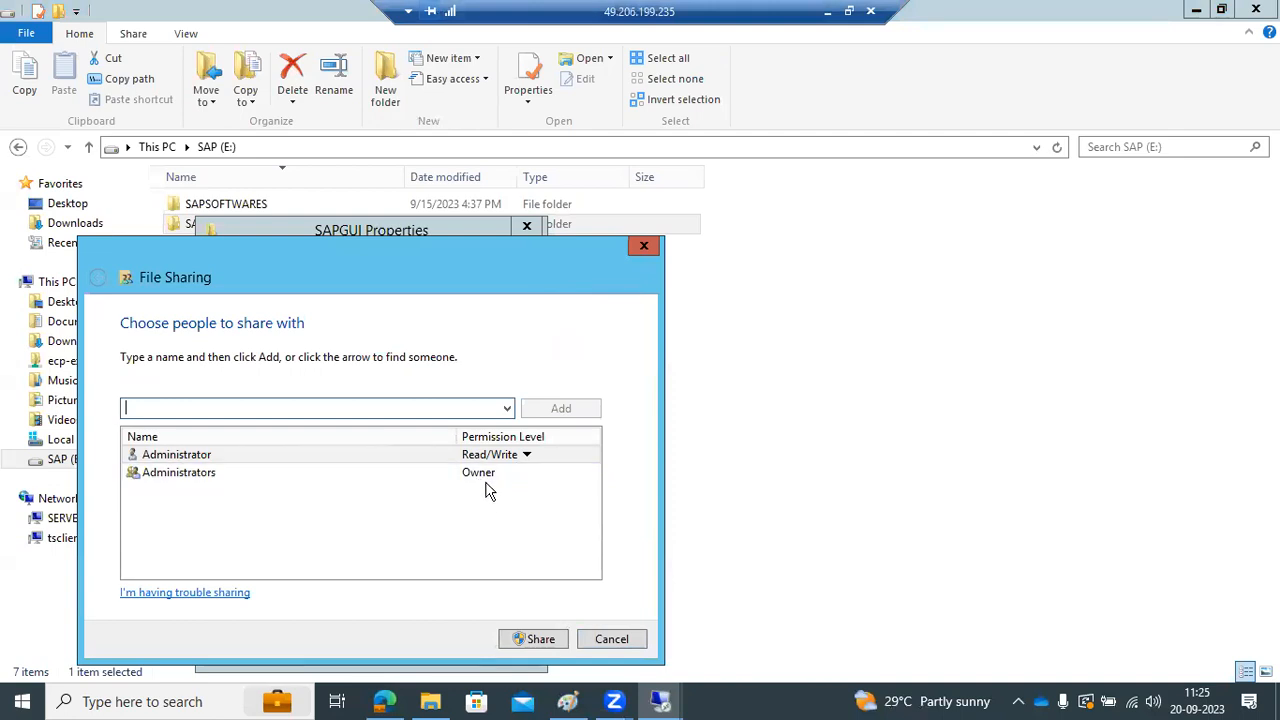
{"action": "left_click", "coordinate": [537, 640]}
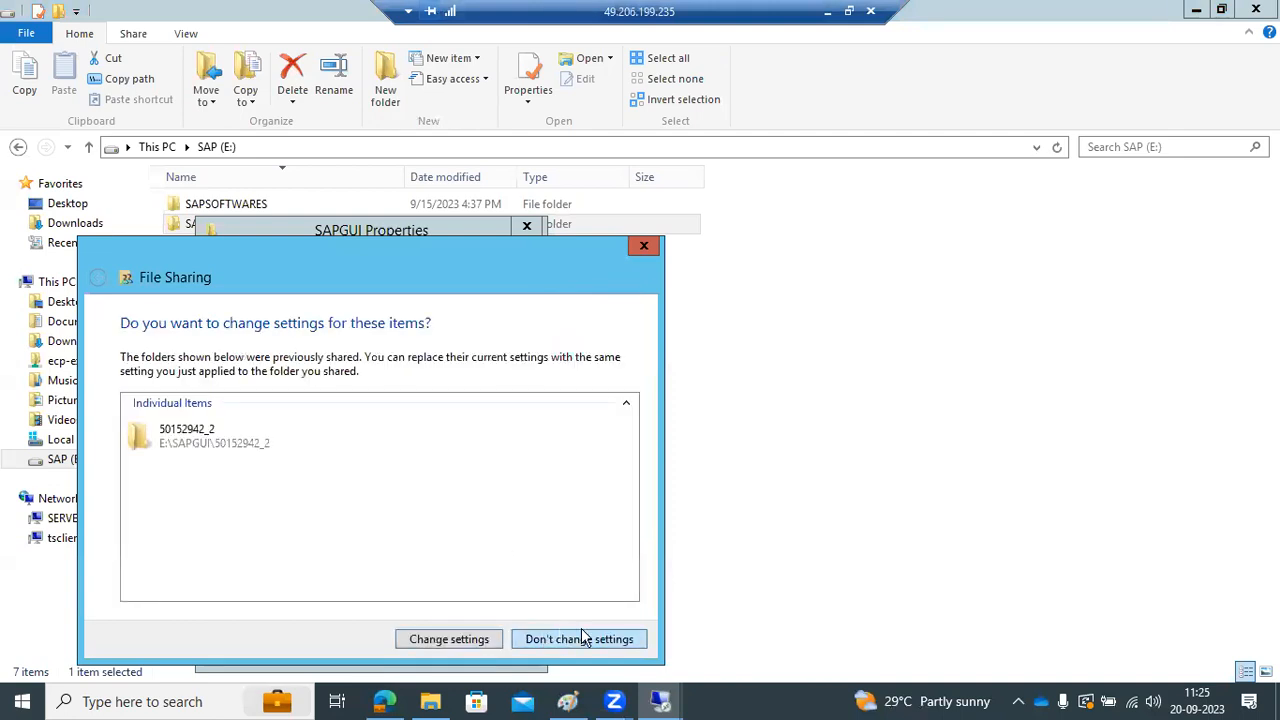
{"action": "left_click", "coordinate": [444, 639]}
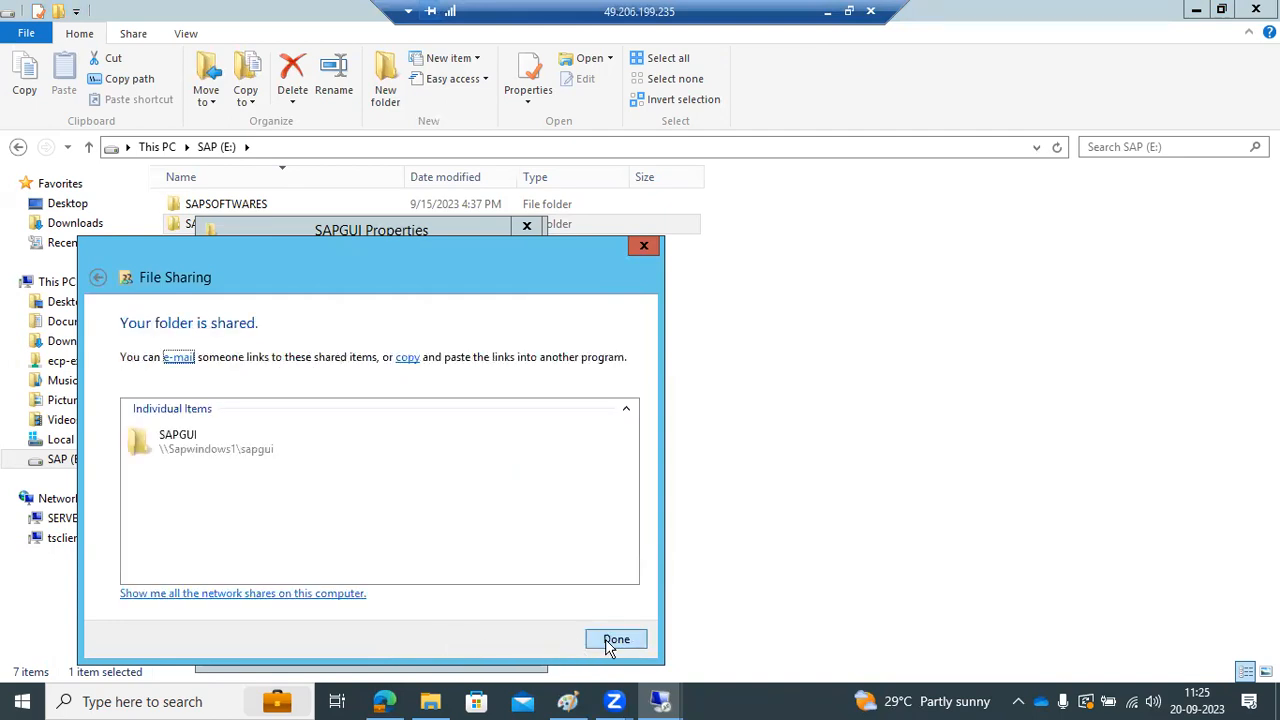
{"action": "left_click", "coordinate": [612, 640]}
{"action": "left_click", "coordinate": [368, 648]}
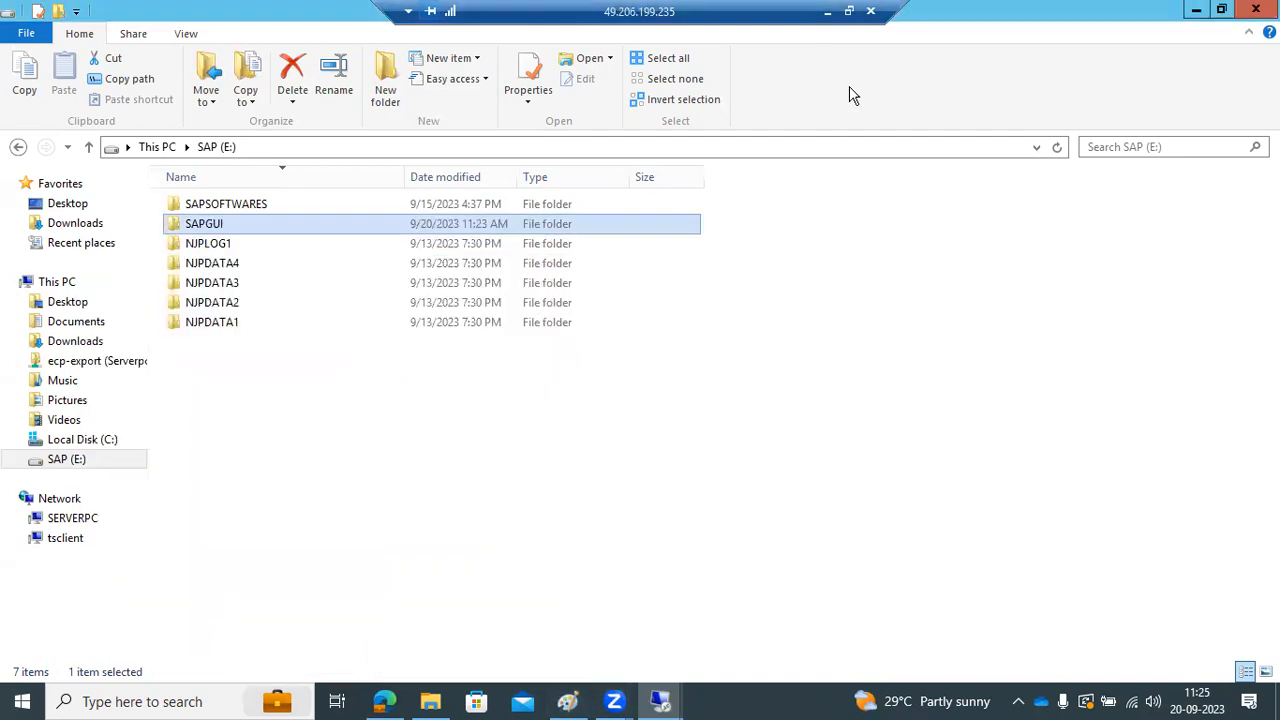
Disconnect the remote server session and bring up This PC on the other server.
{"action": "left_click", "coordinate": [870, 11]}
{"action": "left_click", "coordinate": [701, 391]}
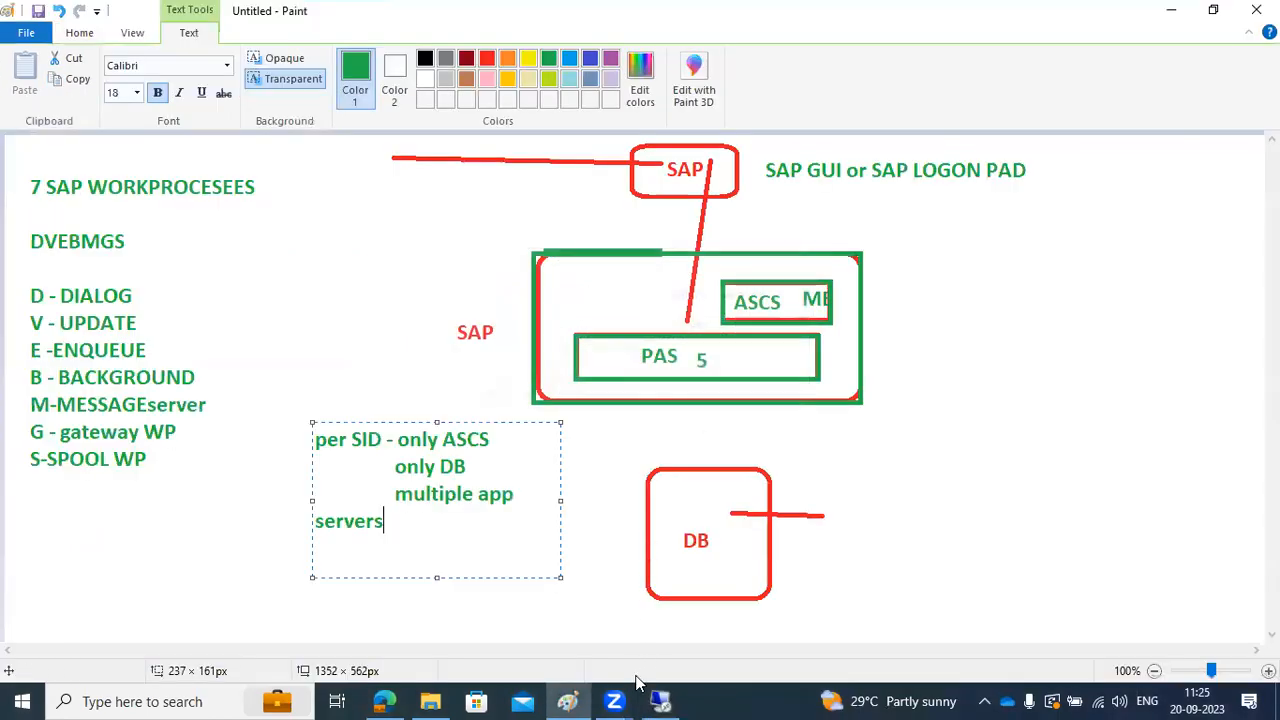
{"action": "left_click", "coordinate": [660, 701]}
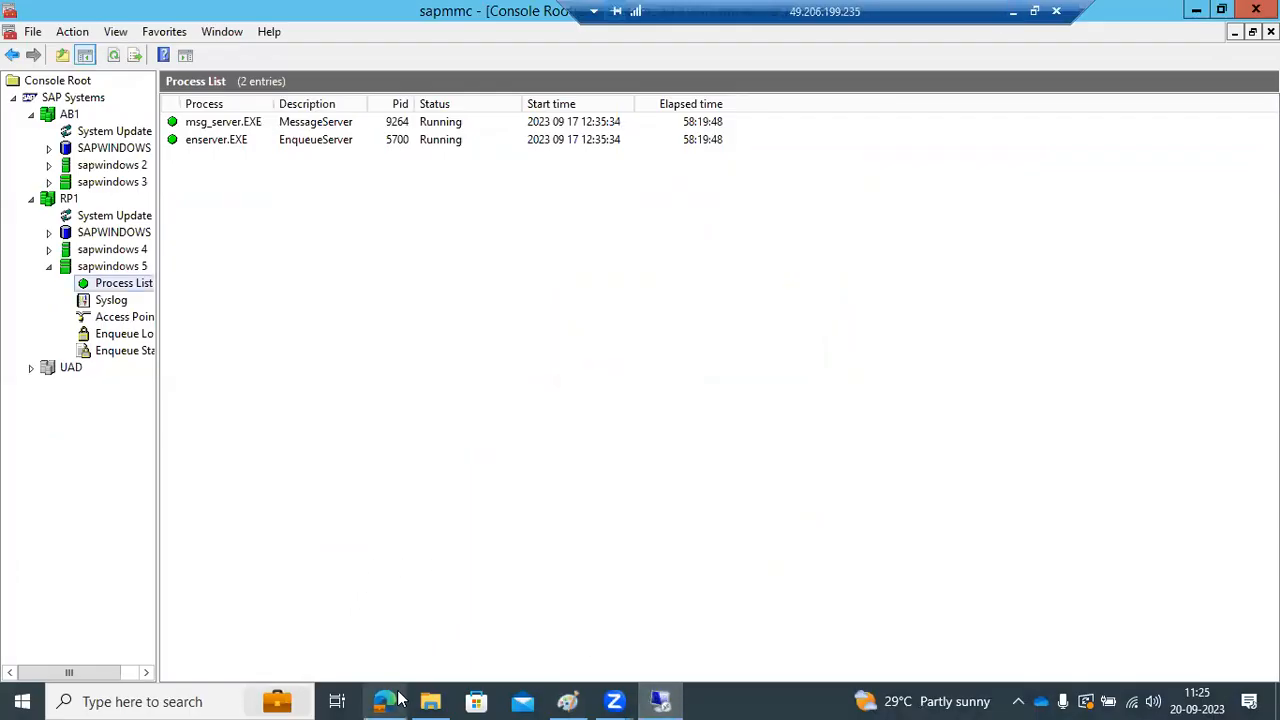
{"action": "left_click", "coordinate": [430, 701]}
{"action": "left_click", "coordinate": [662, 701]}
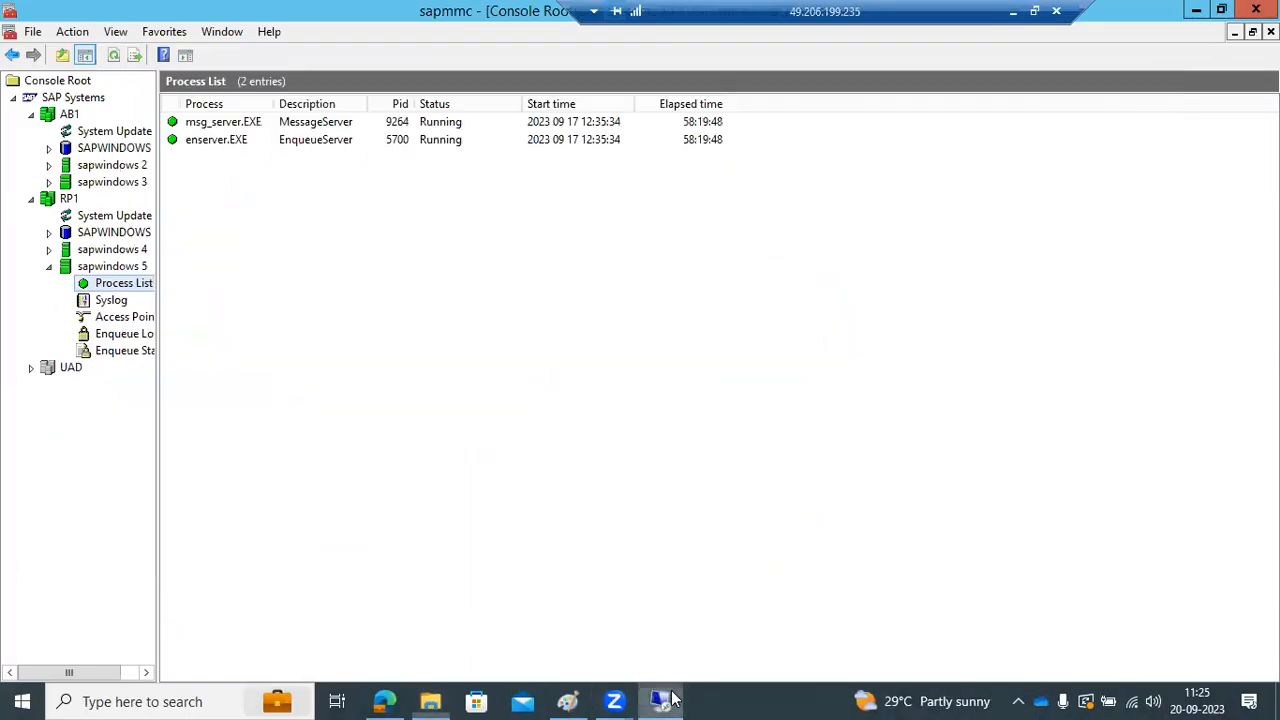
{"action": "left_click", "coordinate": [1197, 15]}
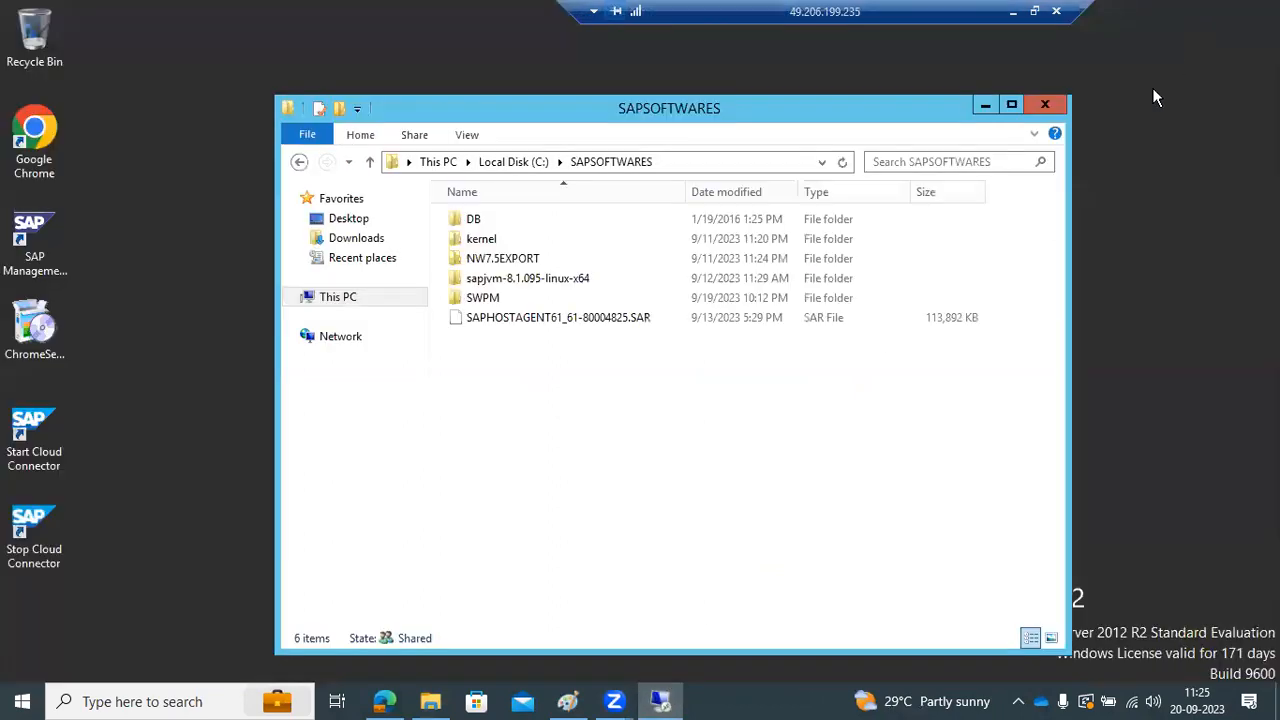
{"action": "left_click", "coordinate": [340, 302]}
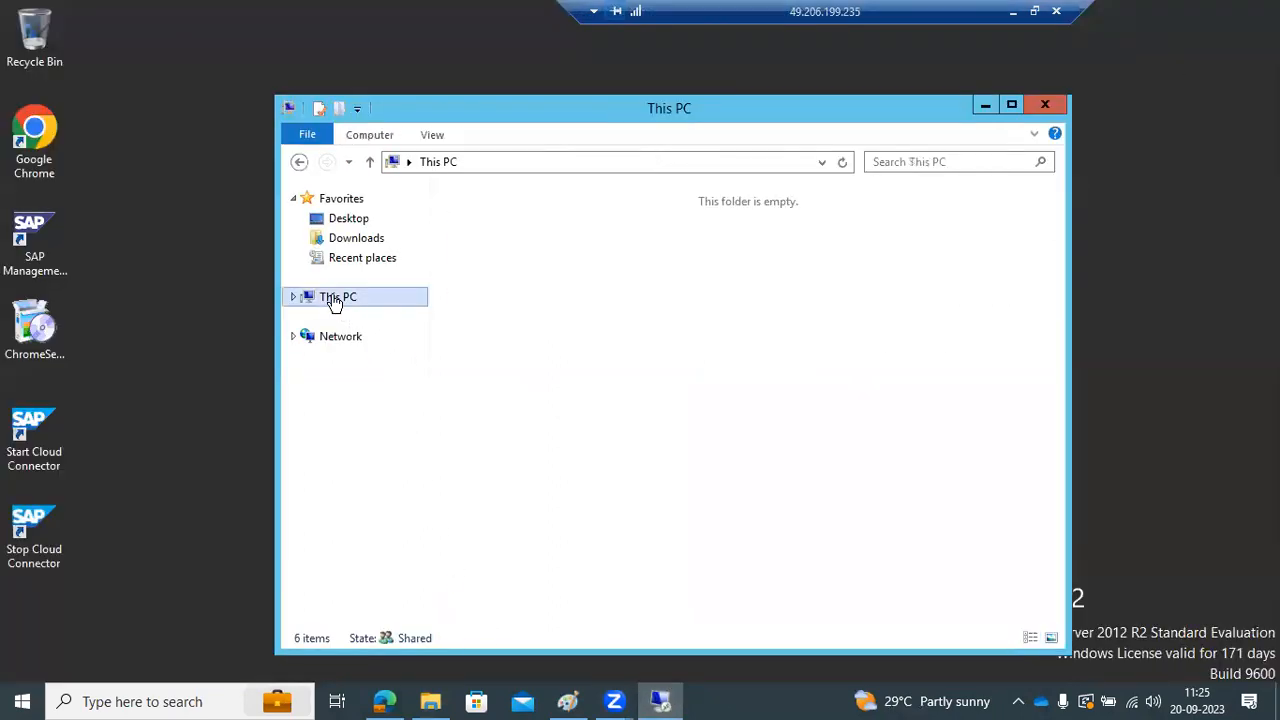
Open \\sapwindows1 and sign in as Administrator with the account password.
{"action": "left_click", "coordinate": [575, 163]}
{"action": "type", "text": "\\\\sa"}
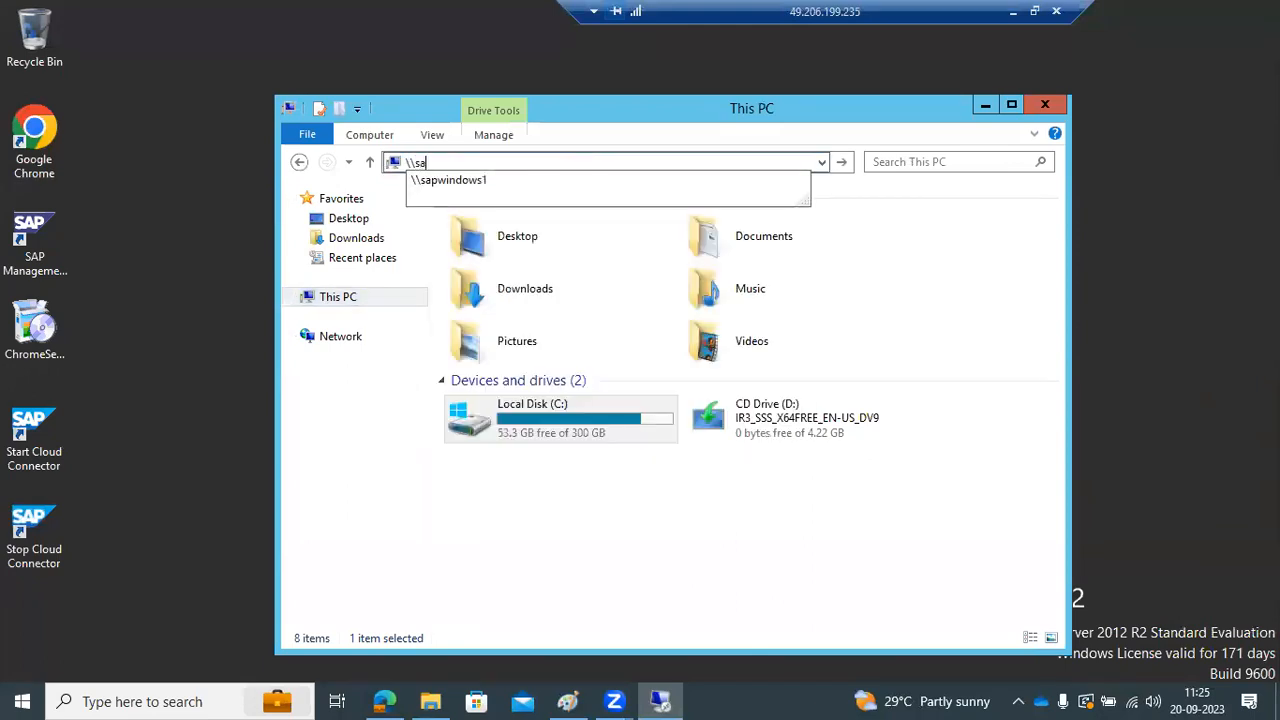
{"action": "type", "text": "pwindows1"}
{"action": "key", "text": "Return"}
{"action": "type", "text": "Administrator"}
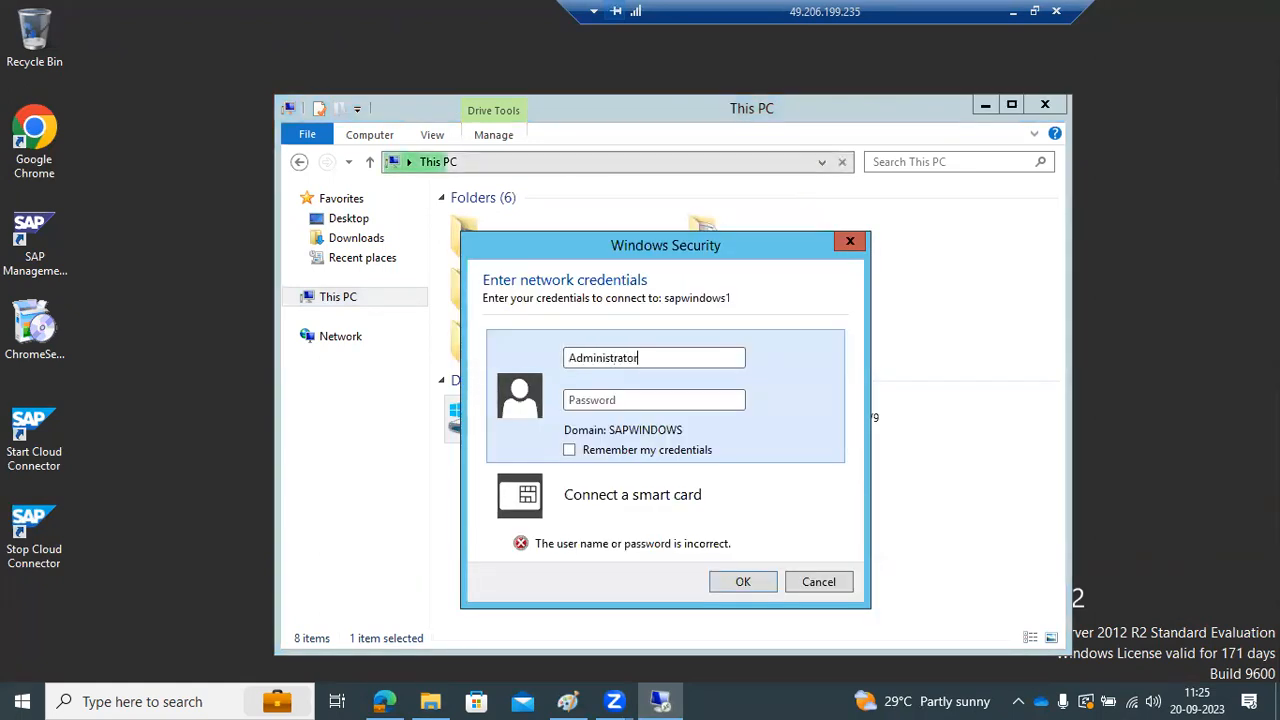
{"action": "key", "text": "Tab"}
{"action": "type", "text": "***"}
{"action": "type", "text": "*******"}
{"action": "key", "text": "Return"}
Copy the 50152942_2 folder from the sapwindows1 SAPGUI share.
{"action": "double_click", "coordinate": [543, 220]}
{"action": "right_click", "coordinate": [543, 220]}
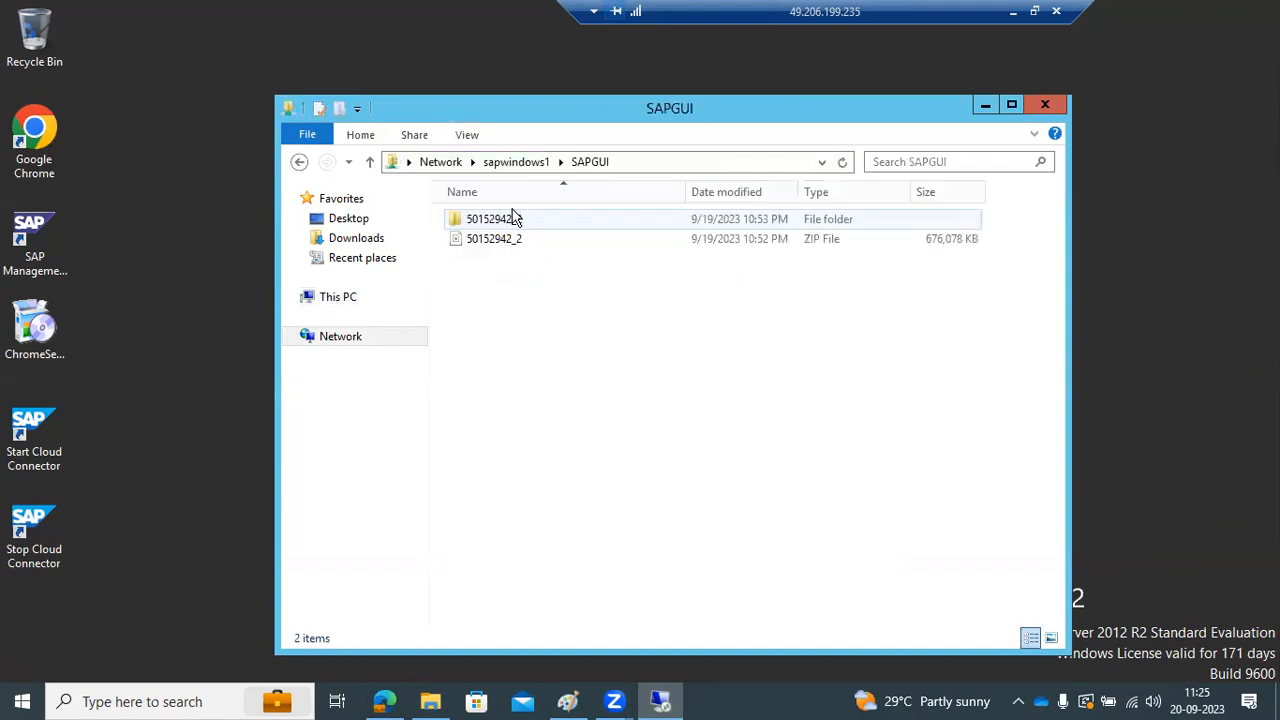
{"action": "right_click", "coordinate": [515, 220]}
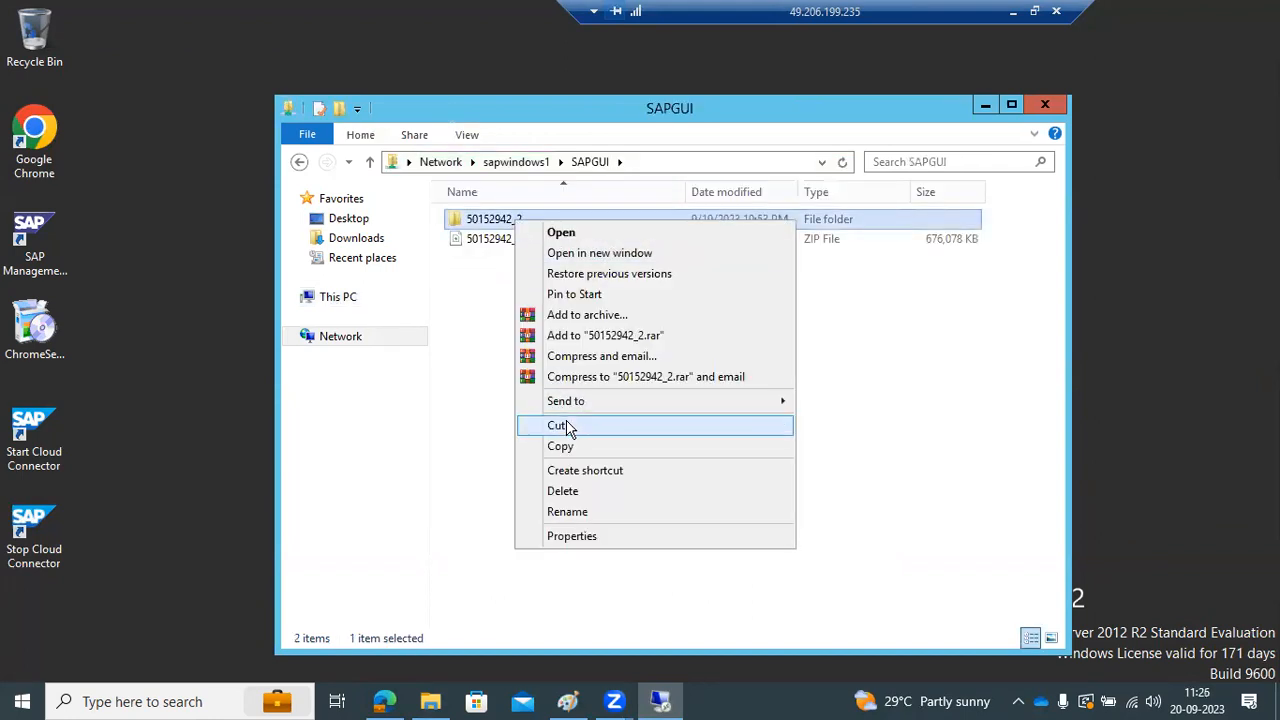
{"action": "left_click", "coordinate": [566, 447]}
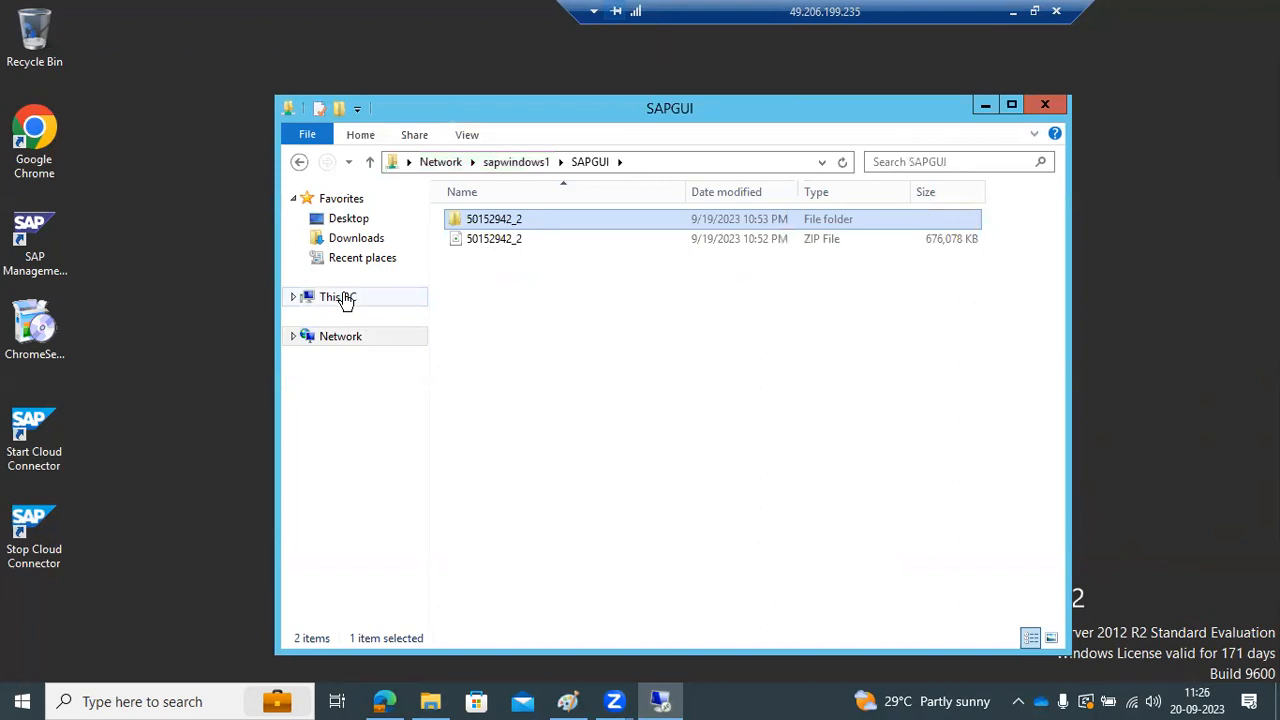
Paste the 50152942_2 folder into C:\SAPSOFTWARES.
{"action": "left_click", "coordinate": [343, 299]}
{"action": "double_click", "coordinate": [545, 416]}
{"action": "scroll", "coordinate": [560, 525], "scroll_direction": "down", "scroll_amount": 1}
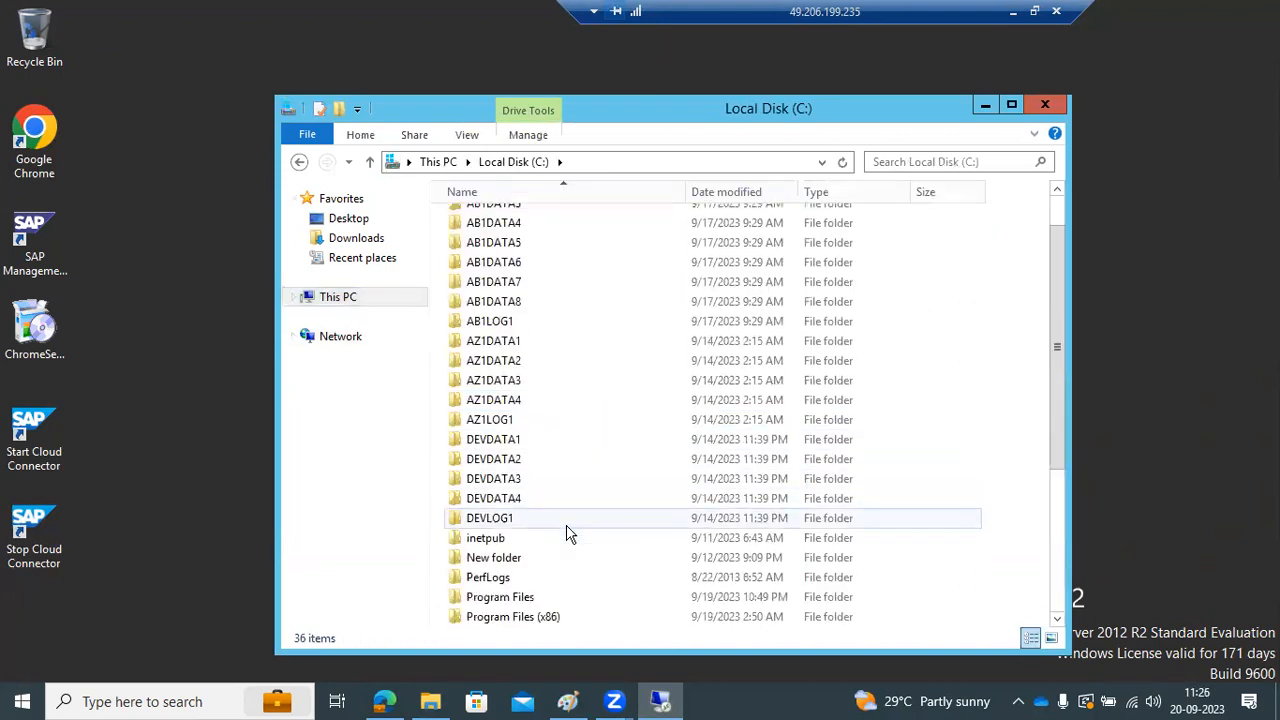
{"action": "scroll", "coordinate": [560, 550], "scroll_direction": "down", "scroll_amount": 5}
{"action": "double_click", "coordinate": [503, 535]}
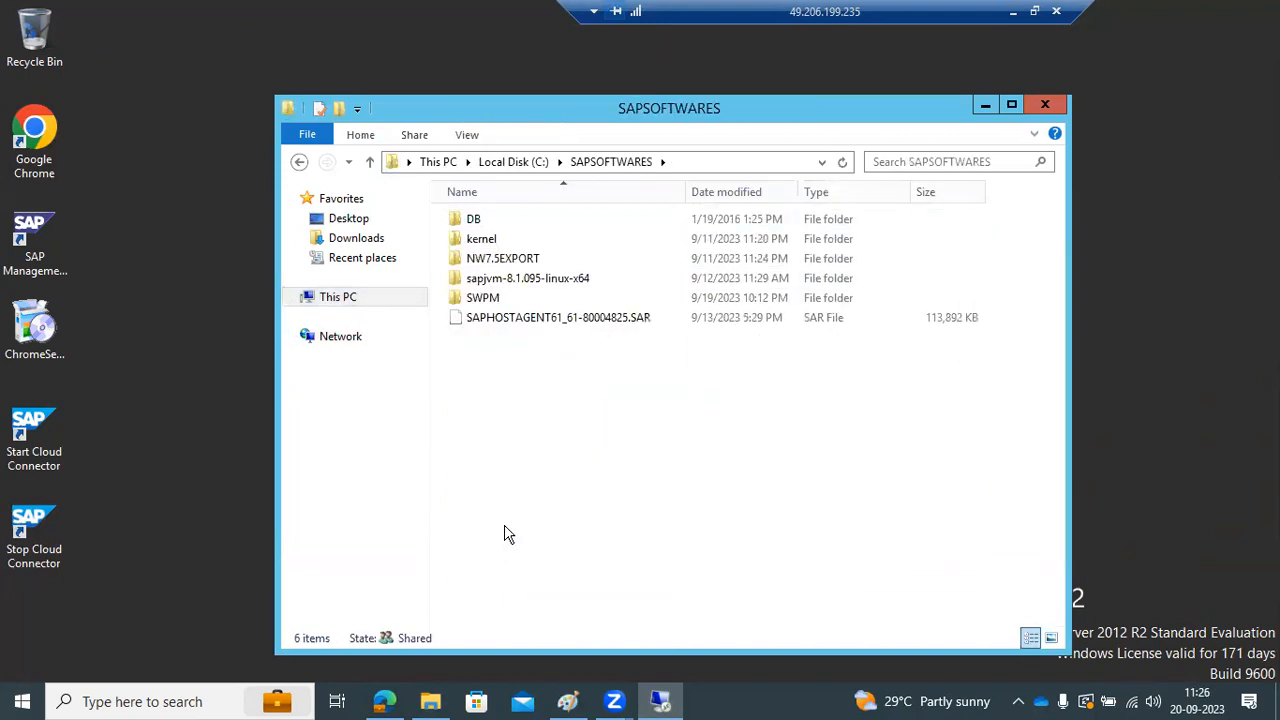
{"action": "right_click", "coordinate": [532, 425]}
{"action": "left_click", "coordinate": [583, 550]}
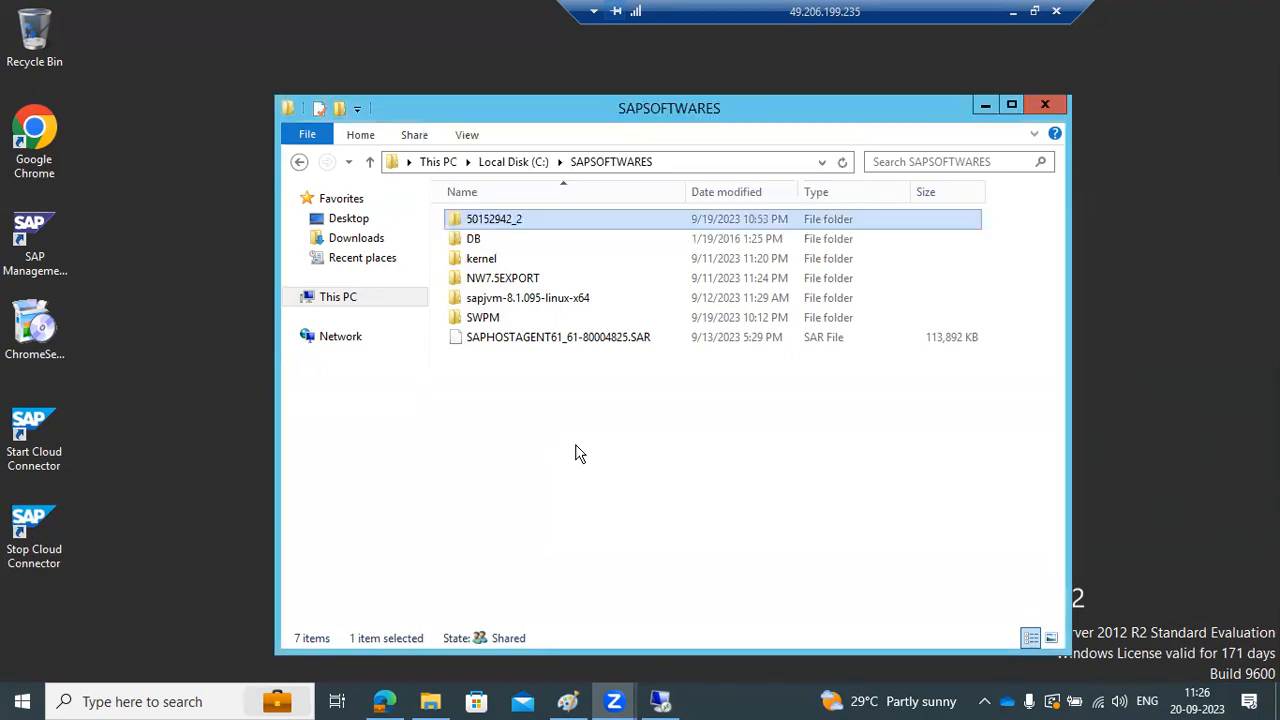
Rename the copied 50152942_2 folder to SAPGUI.
{"action": "right_click", "coordinate": [492, 218]}
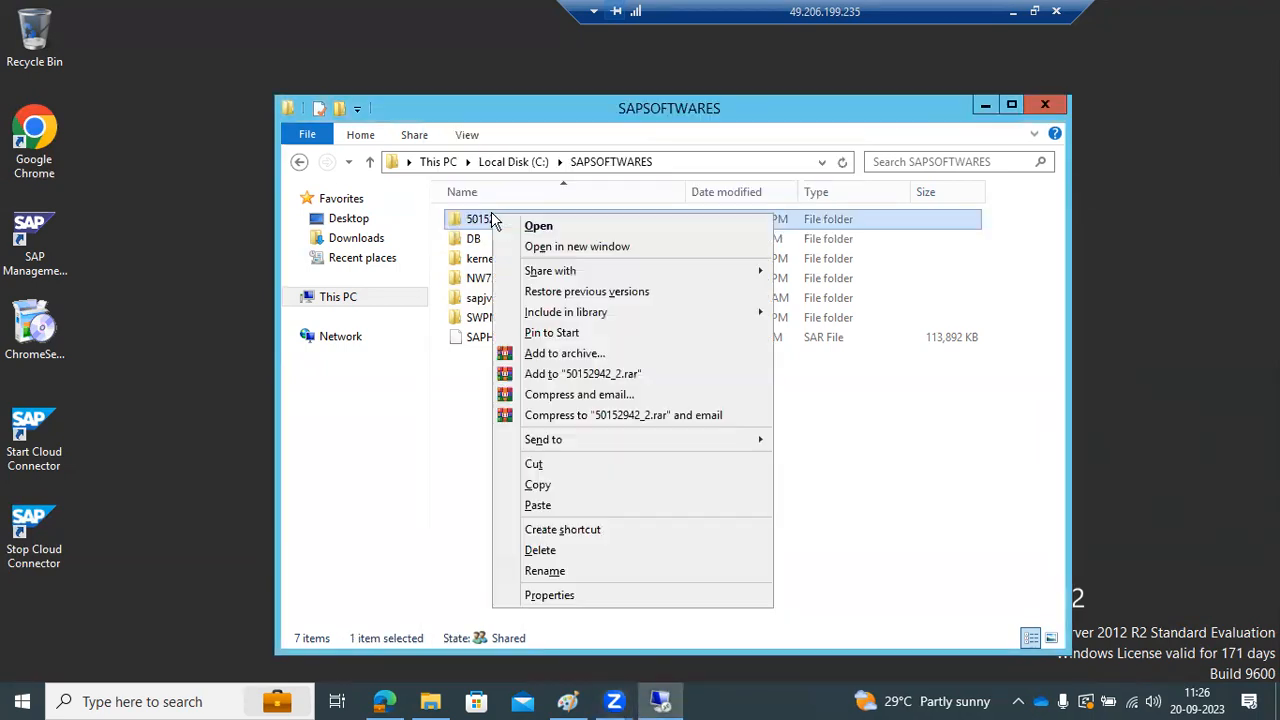
{"action": "left_click", "coordinate": [558, 571]}
{"action": "type", "text": "SAPGUI"}
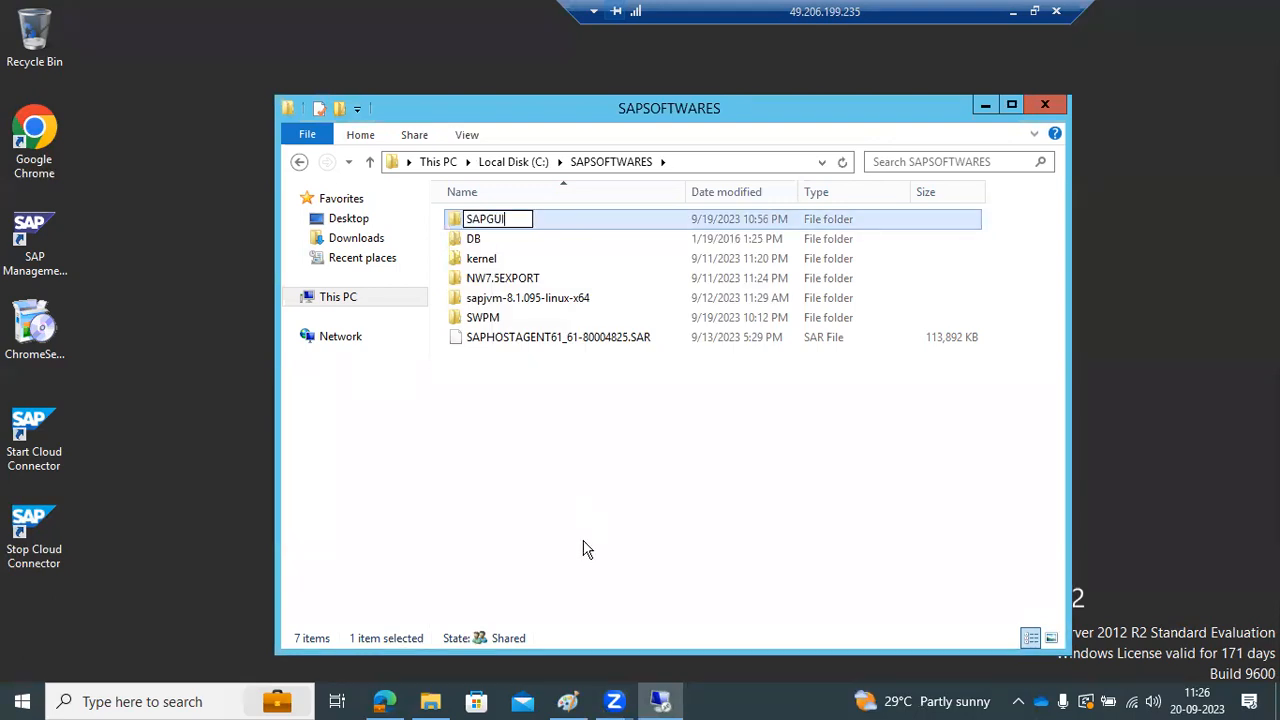
{"action": "left_click", "coordinate": [588, 522]}
Launch SetupAll from SAPGUI\BD_NW_7.0_Presentation_7.70_Comp._1_\PRES1\GUI\Windows\Win32.
{"action": "double_click", "coordinate": [484, 280]}
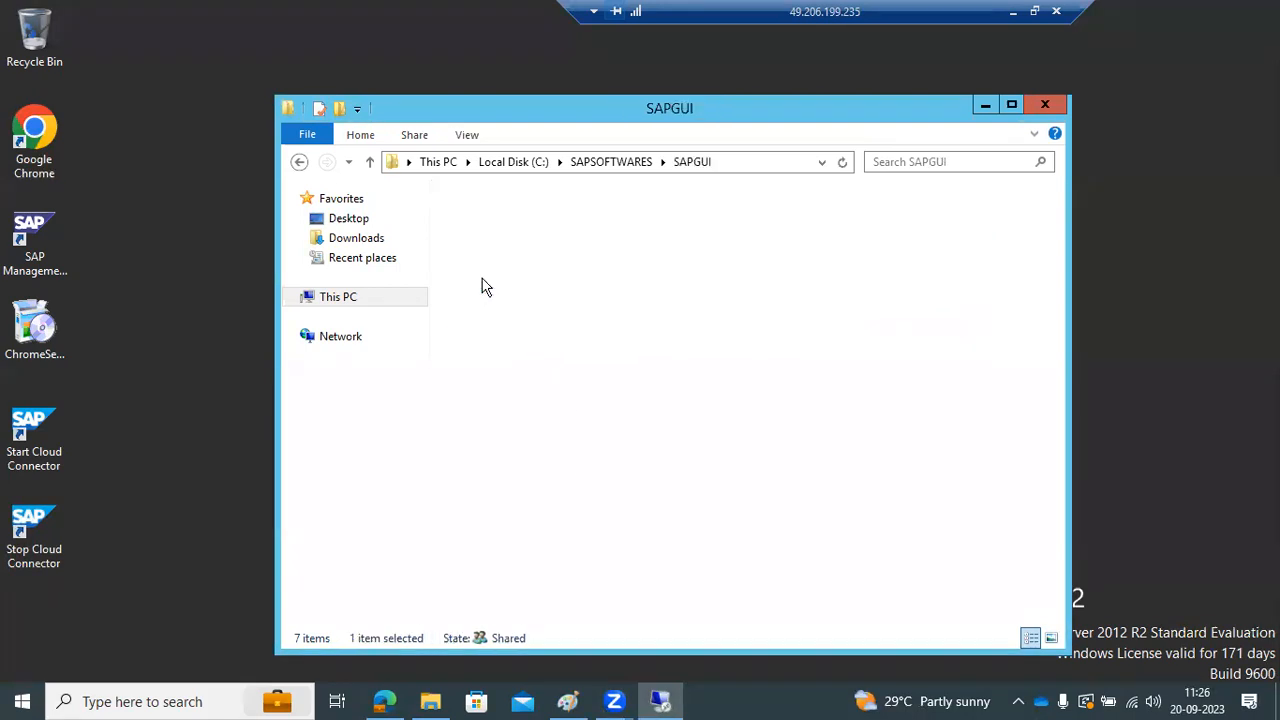
{"action": "double_click", "coordinate": [492, 224]}
{"action": "left_click", "coordinate": [493, 222]}
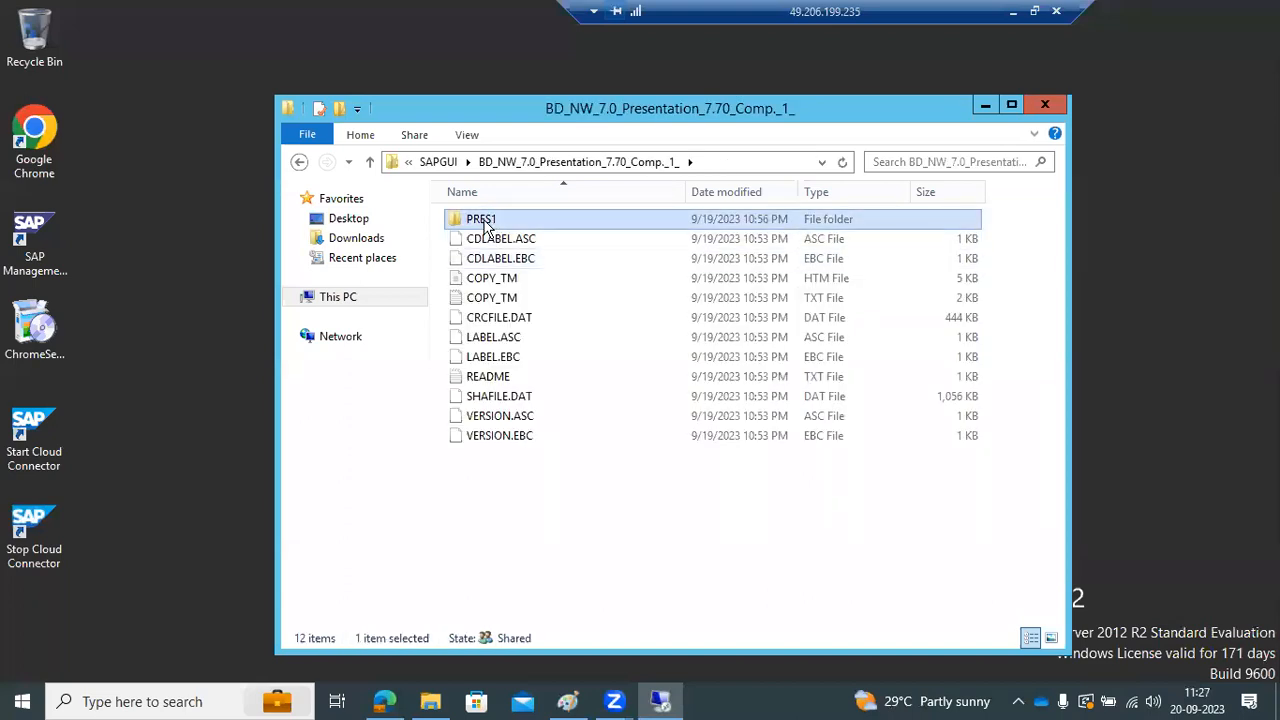
{"action": "double_click", "coordinate": [484, 220]}
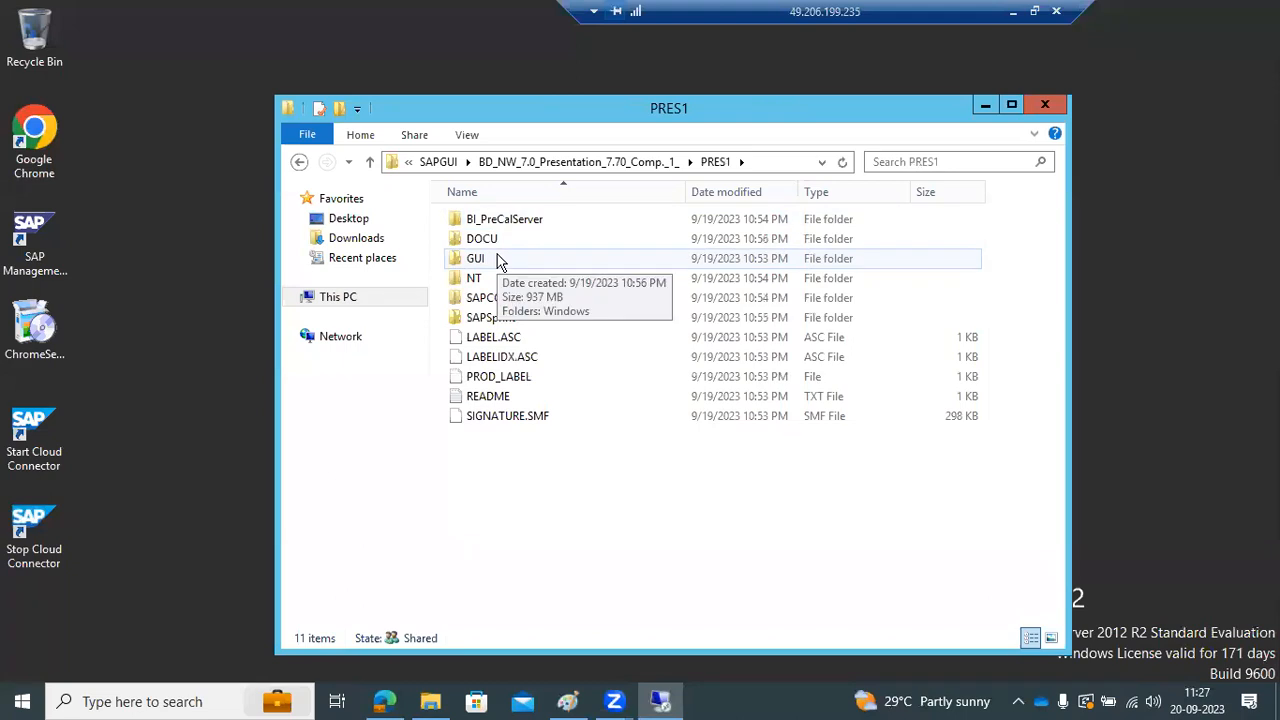
{"action": "double_click", "coordinate": [499, 260]}
{"action": "double_click", "coordinate": [494, 226]}
{"action": "double_click", "coordinate": [494, 222]}
{"action": "scroll", "coordinate": [586, 523], "scroll_direction": "down", "scroll_amount": 1}
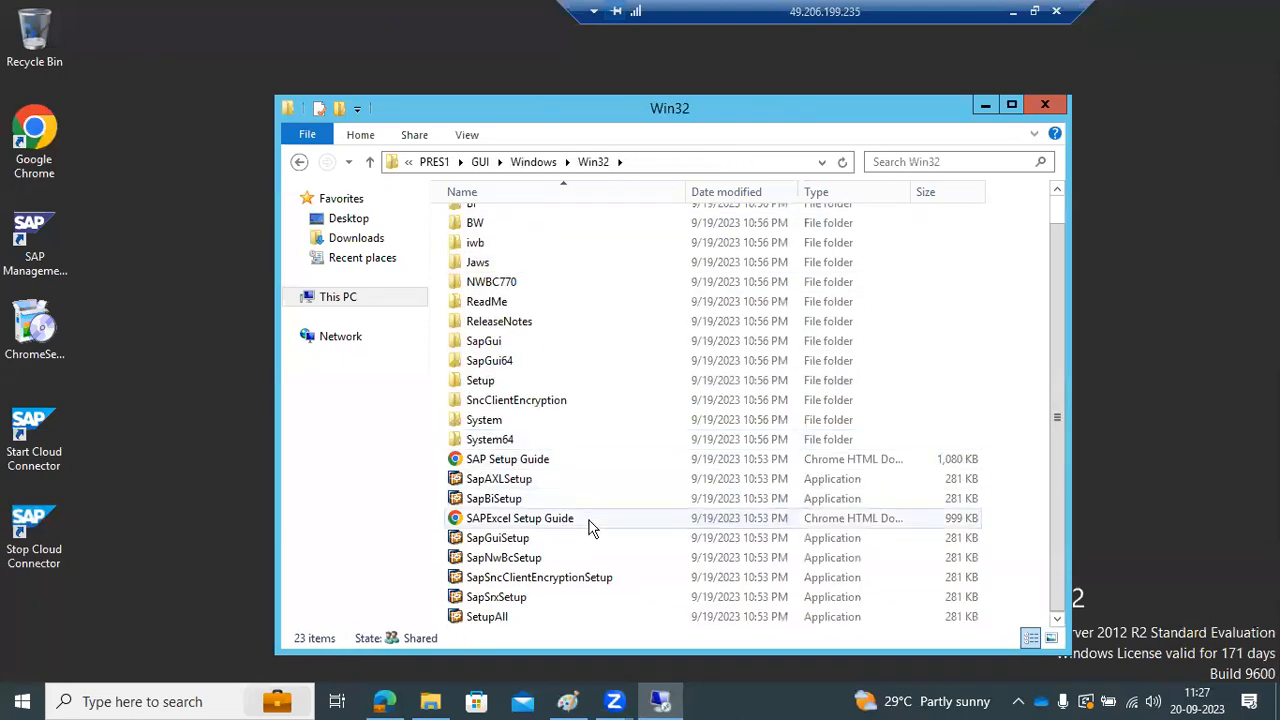
{"action": "left_click", "coordinate": [490, 617]}
{"action": "double_click", "coordinate": [490, 617]}
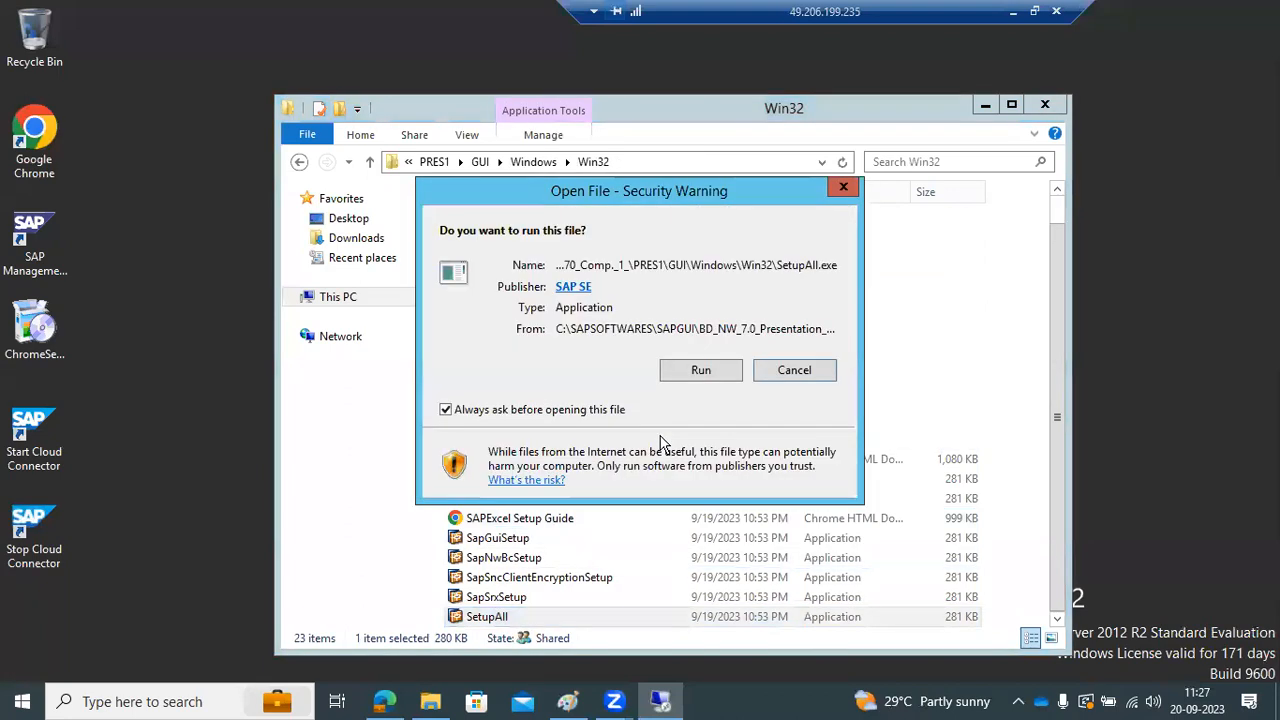
Allow SetupAll.exe to run, decline server install mode, and dismiss the content-blocked warning.
{"action": "left_click", "coordinate": [706, 370]}
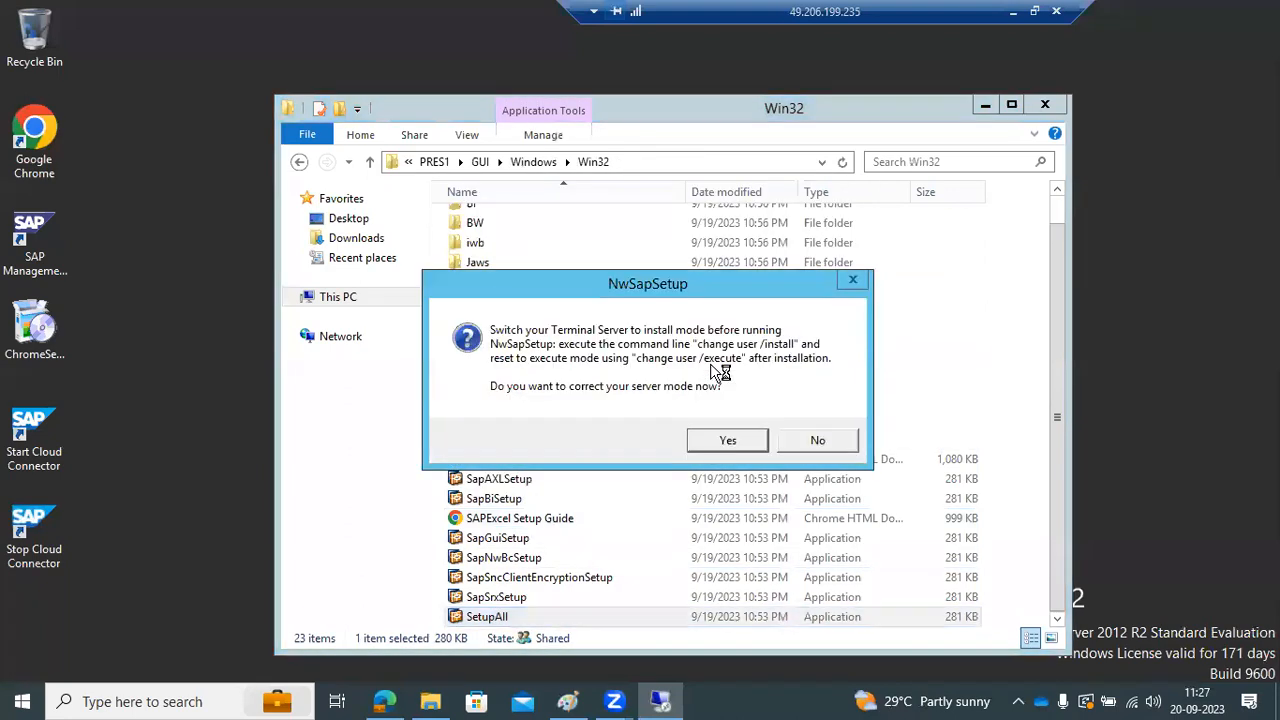
{"action": "left_click", "coordinate": [812, 442]}
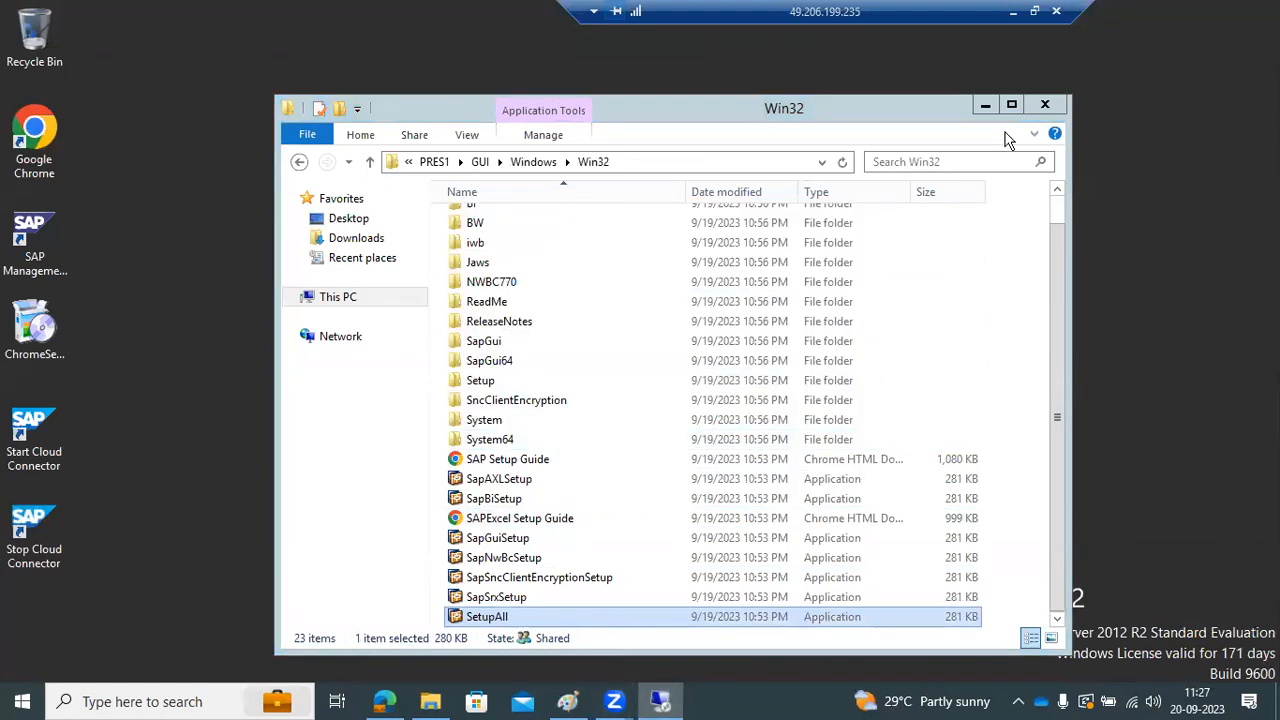
{"action": "left_click", "coordinate": [985, 105]}
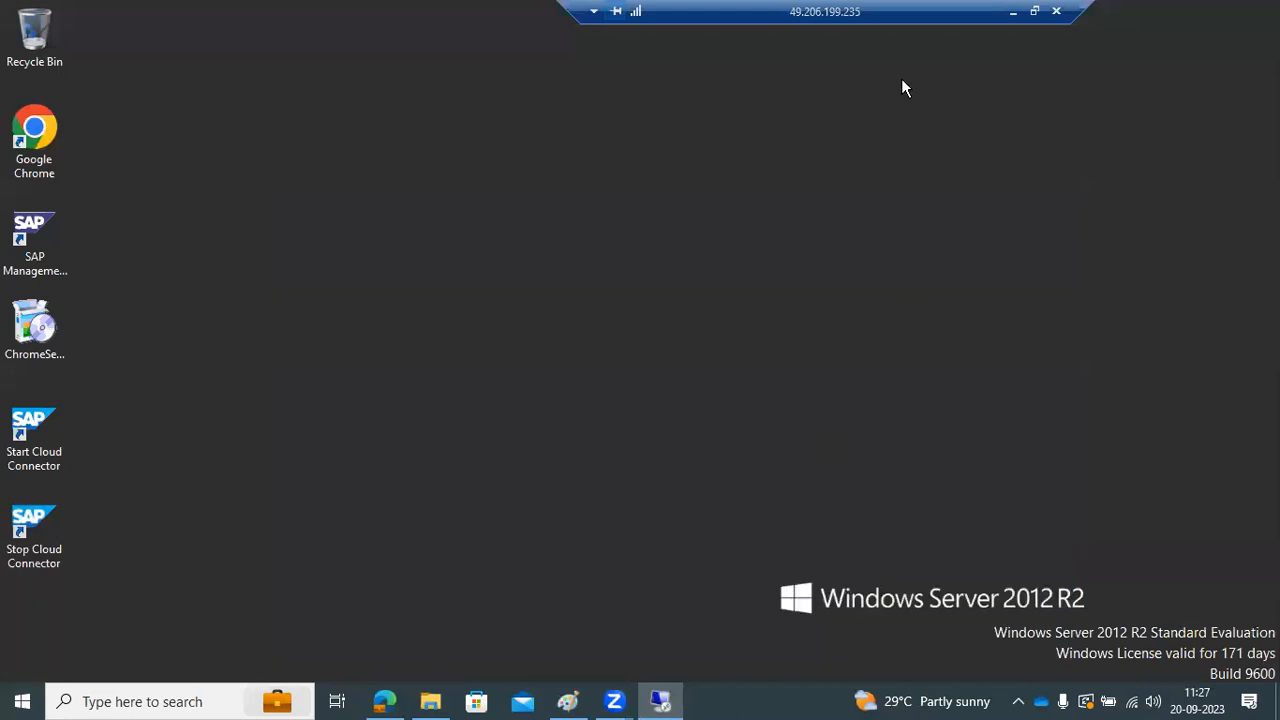
{"action": "left_click", "coordinate": [662, 700]}
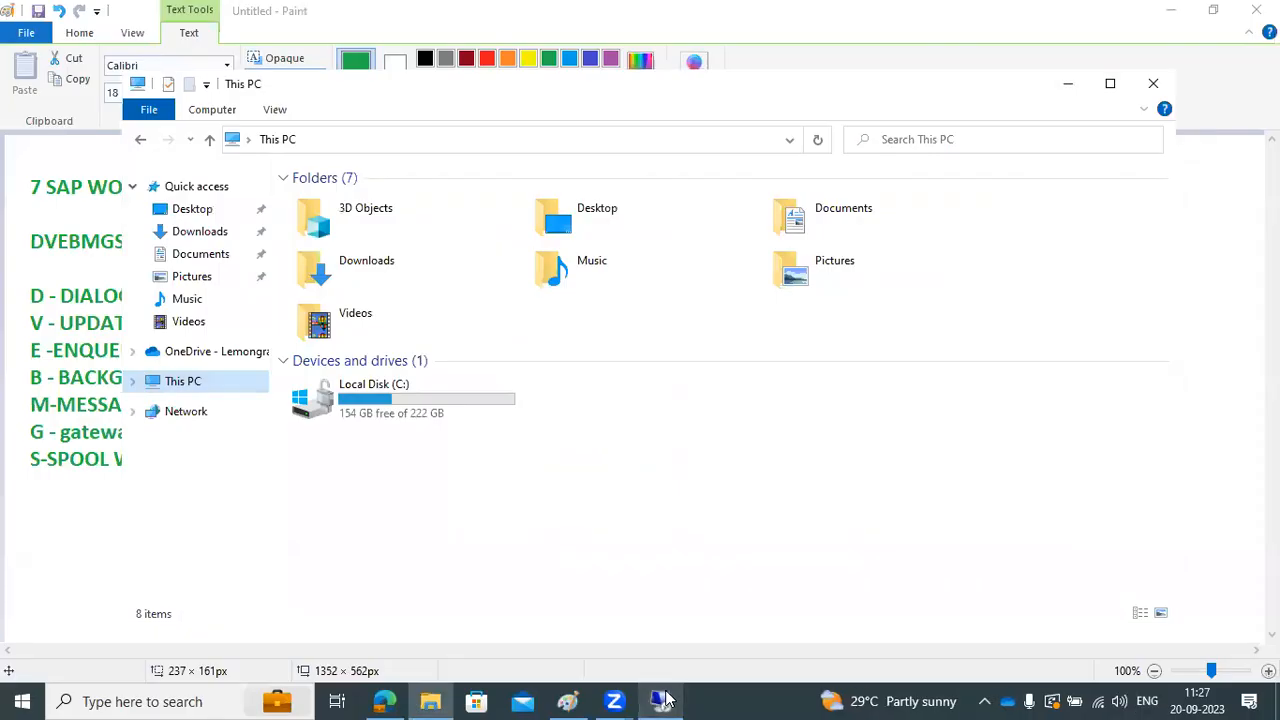
{"action": "left_click", "coordinate": [664, 700]}
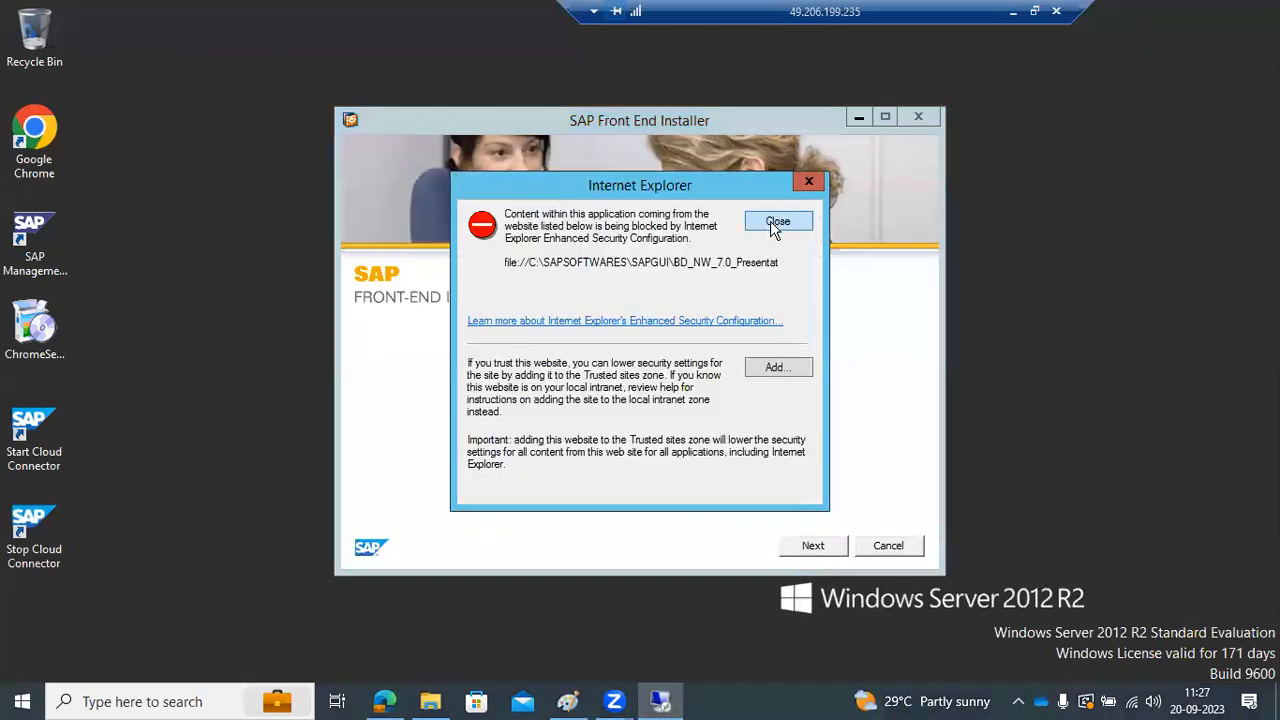
{"action": "left_click", "coordinate": [758, 218]}
Select SAP GUI for Windows 7.70 and start its installation.
{"action": "left_click", "coordinate": [812, 545]}
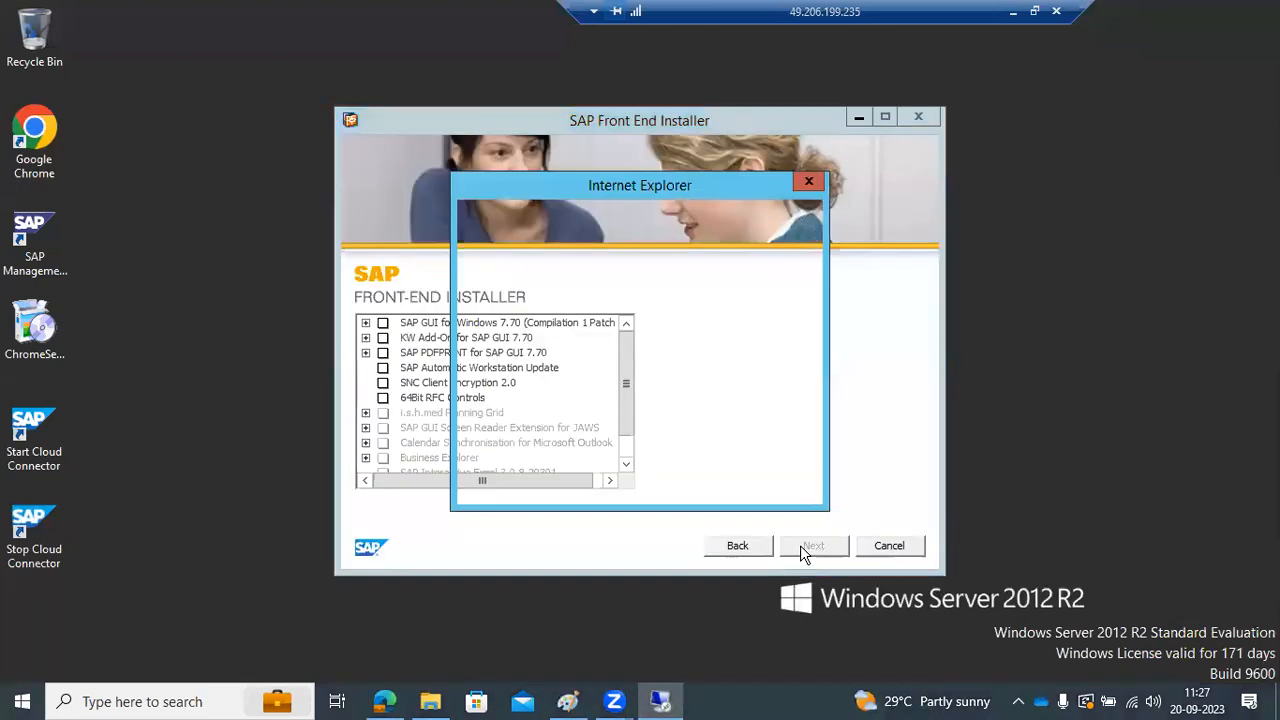
{"action": "left_click", "coordinate": [757, 224]}
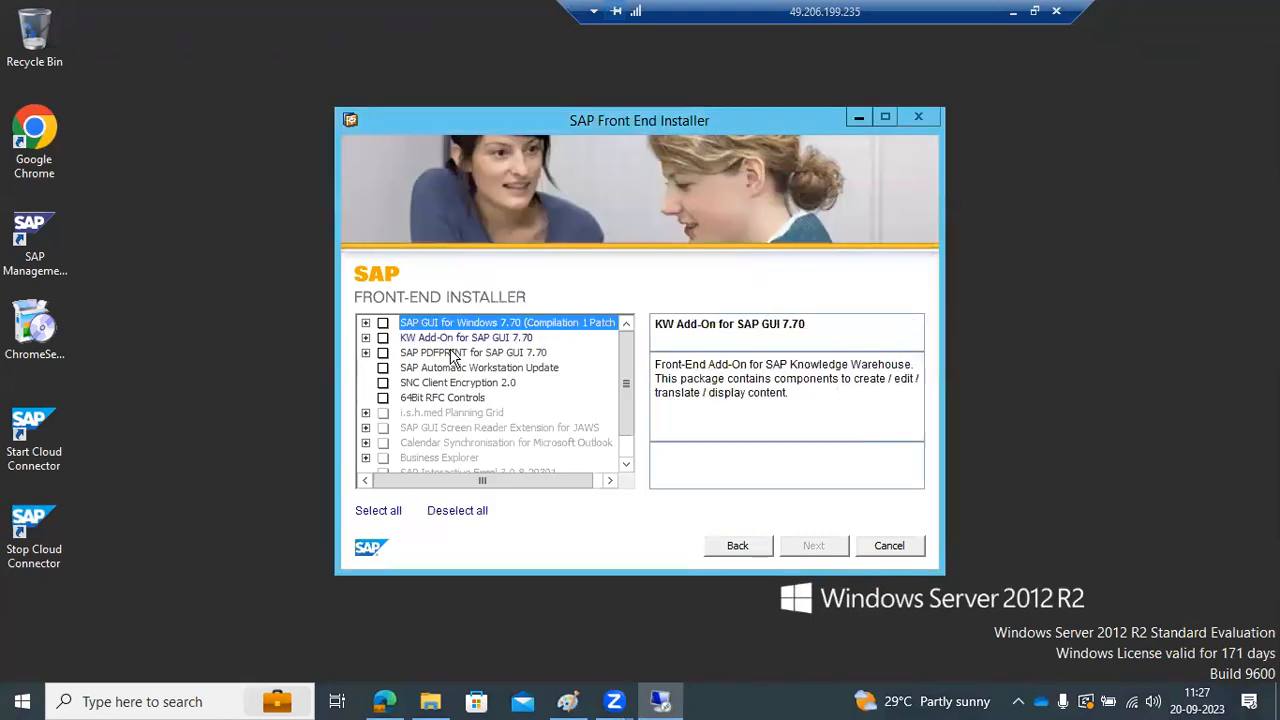
{"action": "left_click", "coordinate": [383, 323]}
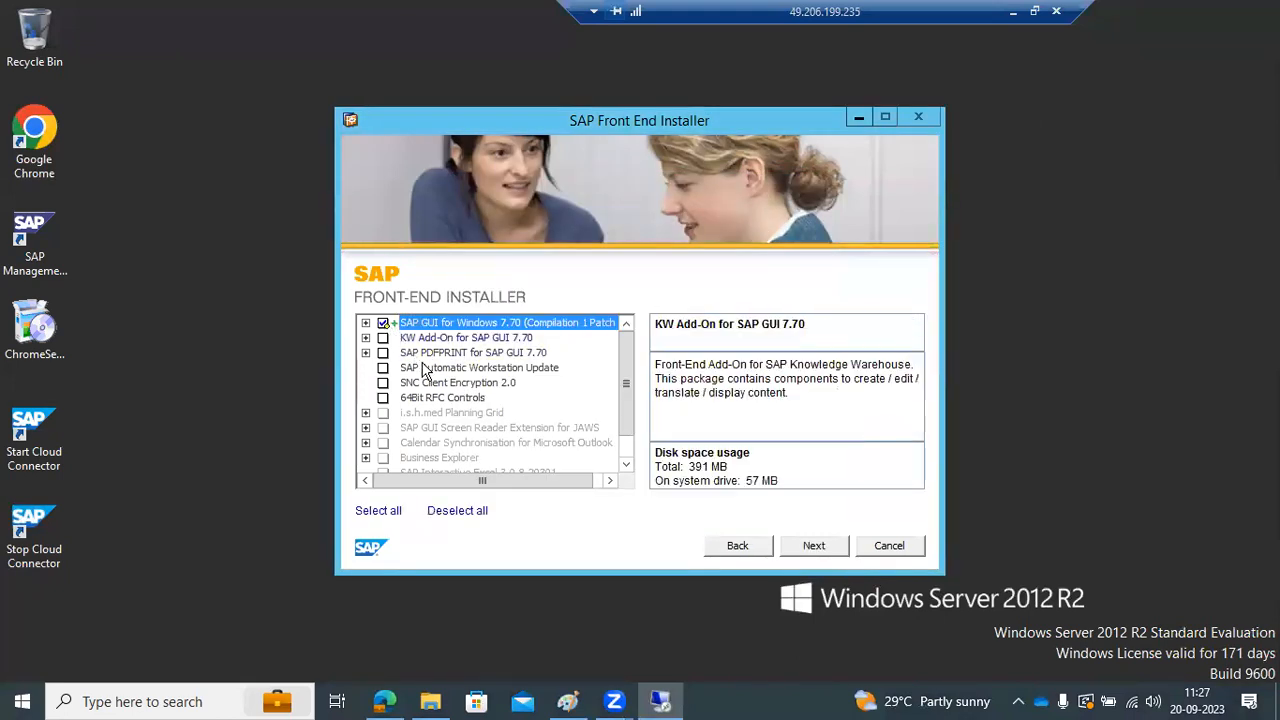
{"action": "left_click", "coordinate": [815, 547]}
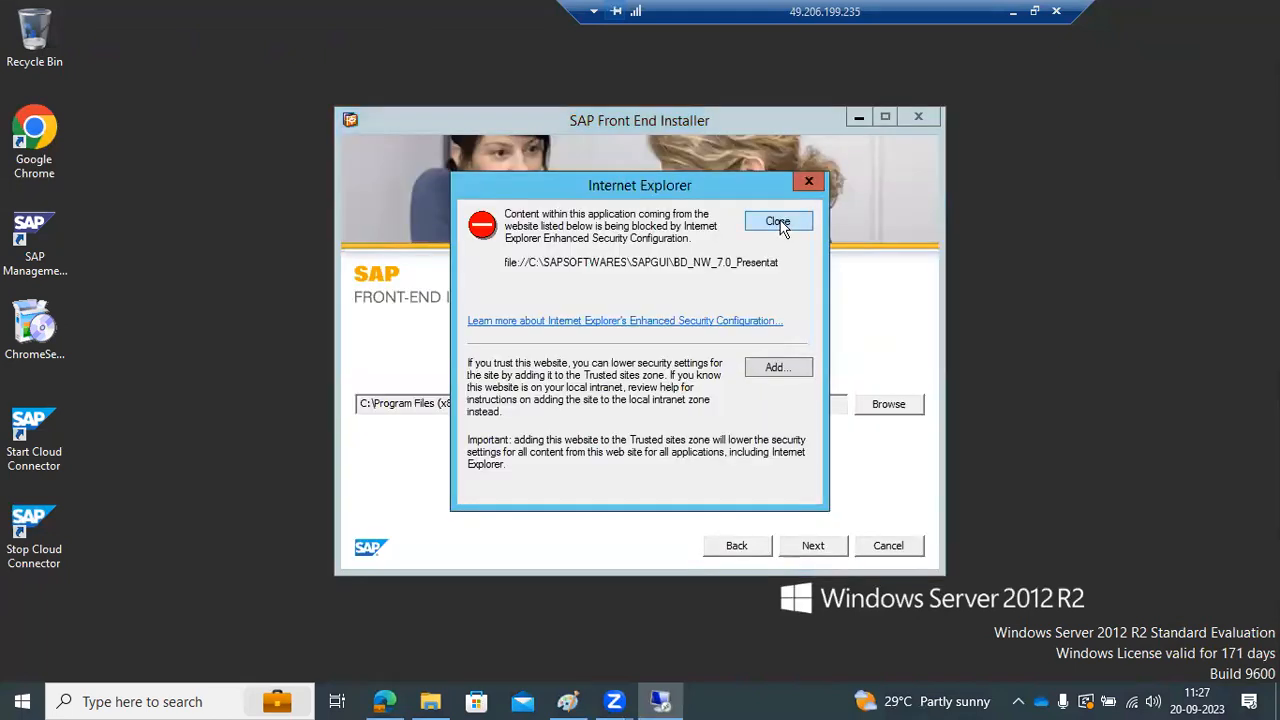
{"action": "left_click", "coordinate": [782, 222]}
{"action": "left_click", "coordinate": [812, 545]}
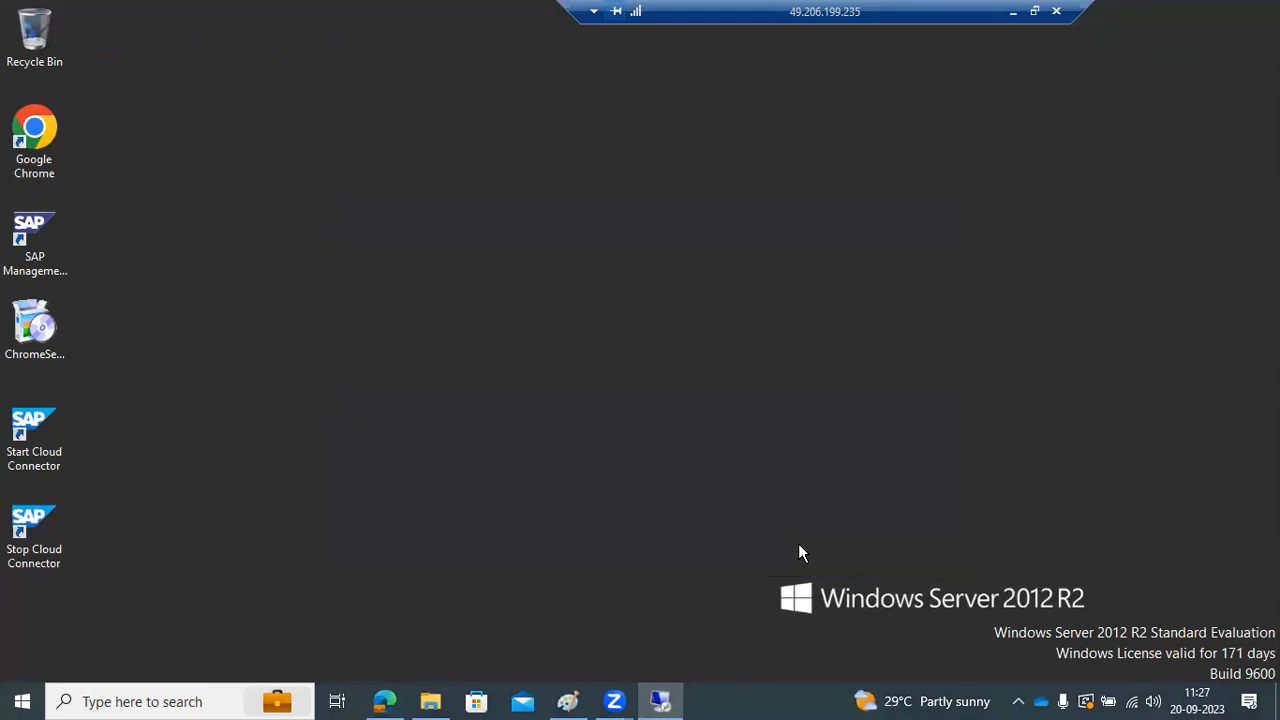
{"action": "left_click", "coordinate": [768, 224]}
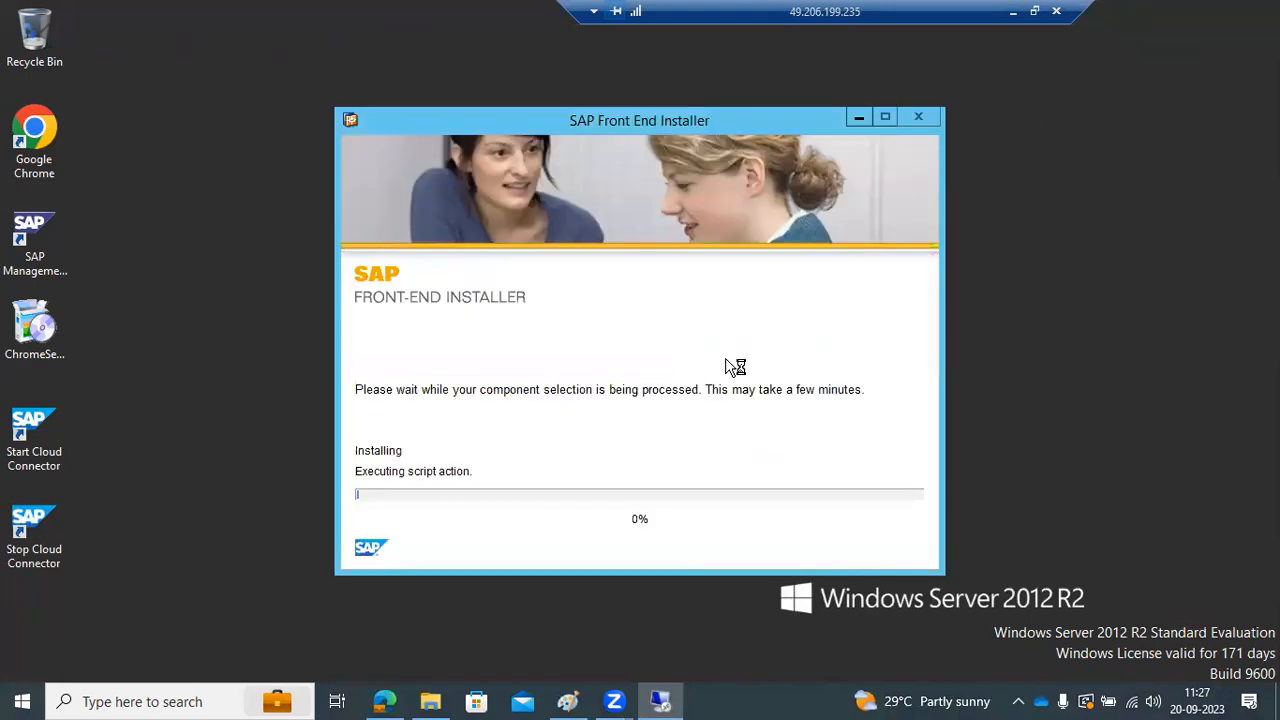
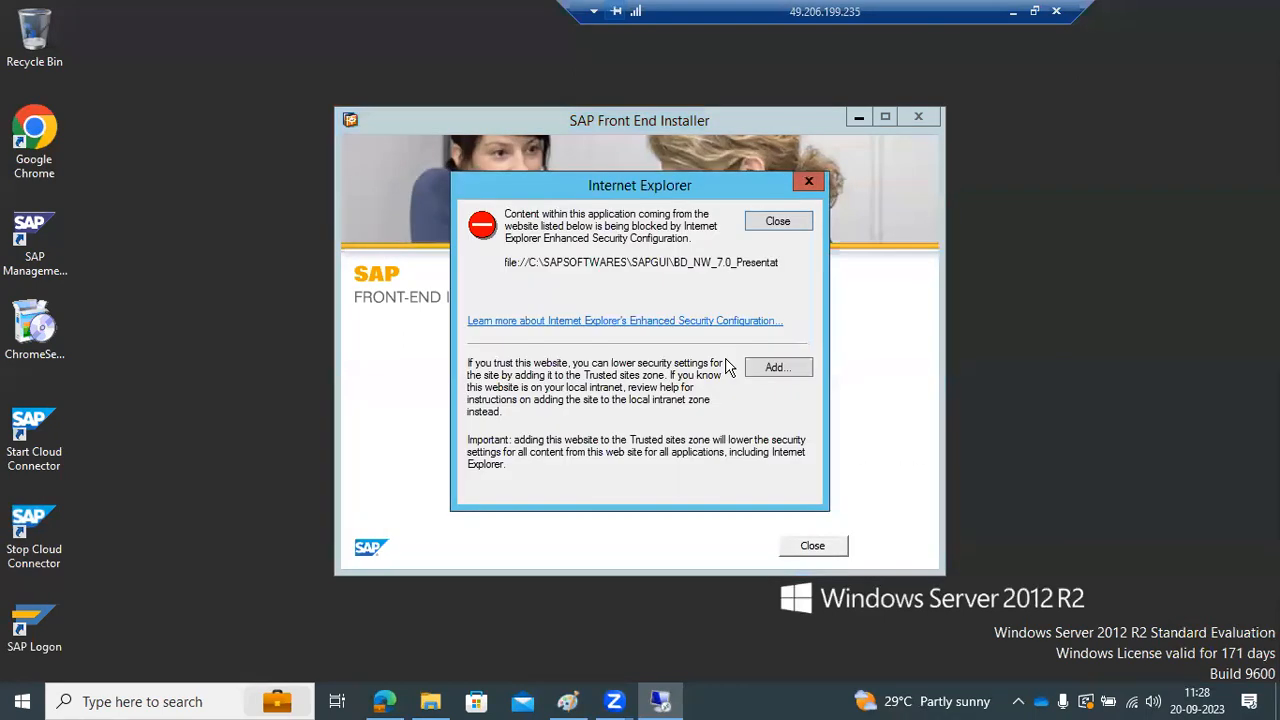
Dismiss the blocked-content warning and close the installer after its success message.
{"action": "left_click", "coordinate": [775, 223]}
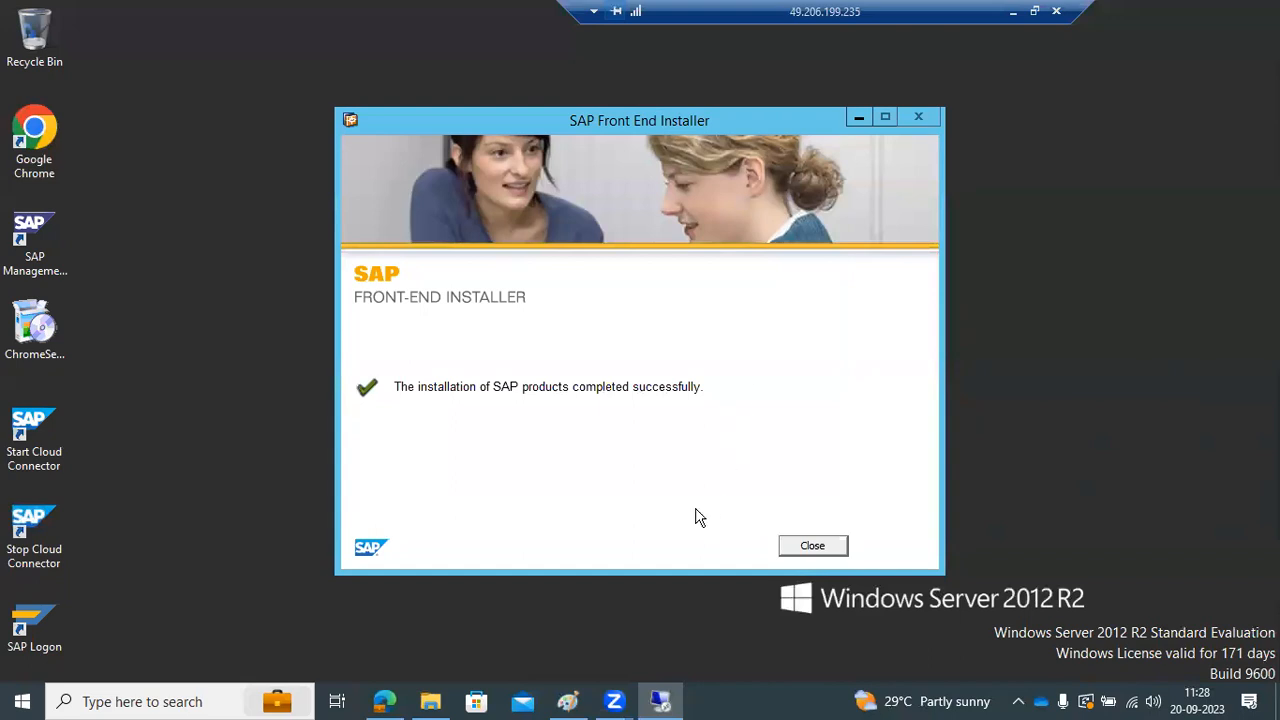
{"action": "left_click_drag", "start_coordinate": [491, 400], "coordinate": [554, 417]}
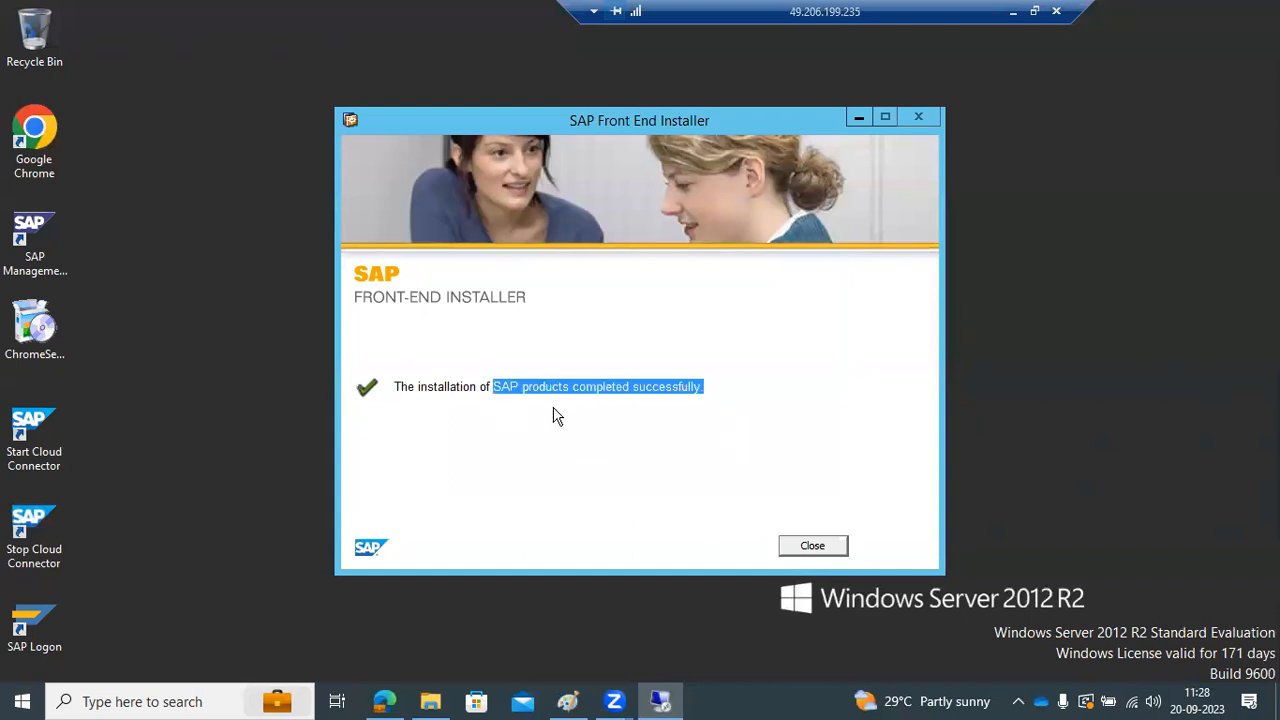
{"action": "left_click", "coordinate": [800, 549]}
Move the SAP Logon shortcut to the desktop centre, refresh the desktop and select it.
{"action": "left_click_drag", "start_coordinate": [25, 645], "coordinate": [737, 289]}
{"action": "right_click", "coordinate": [536, 270]}
{"action": "left_click", "coordinate": [596, 323]}
{"action": "left_click", "coordinate": [738, 231]}
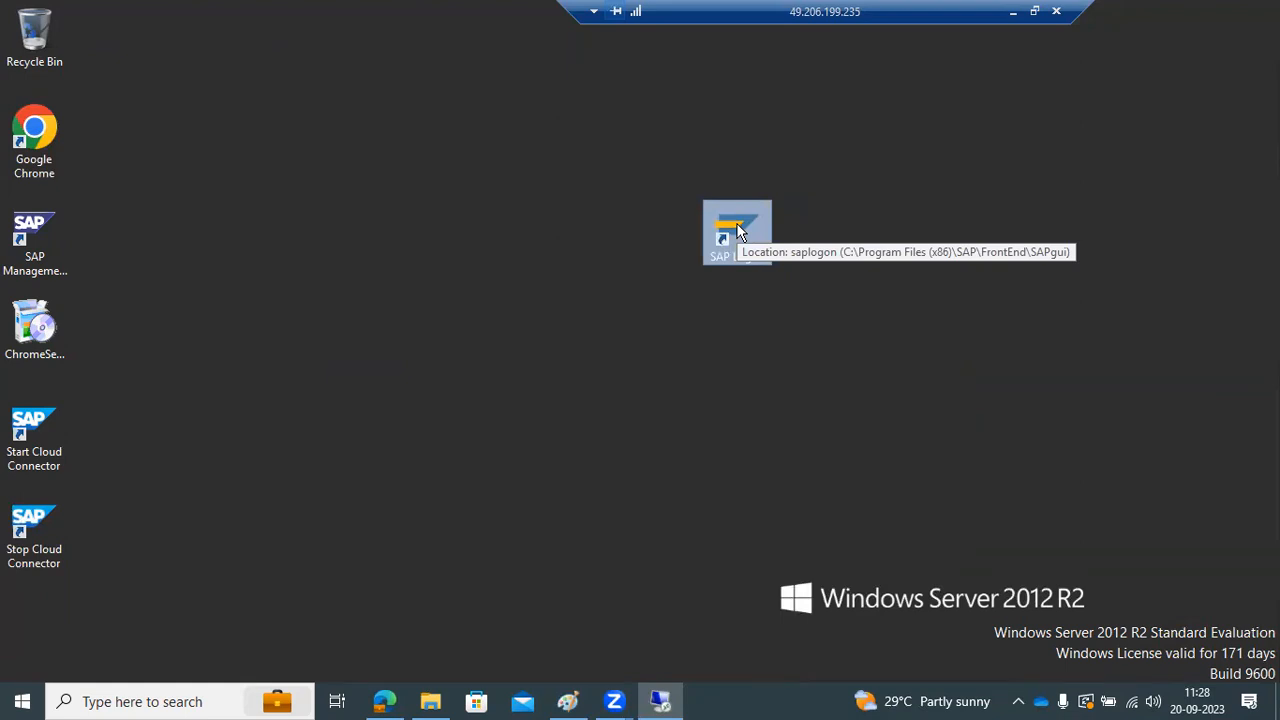
Launch SAP Logon, allowing it to run, and open the SAP Management Console.
{"action": "double_click", "coordinate": [738, 231]}
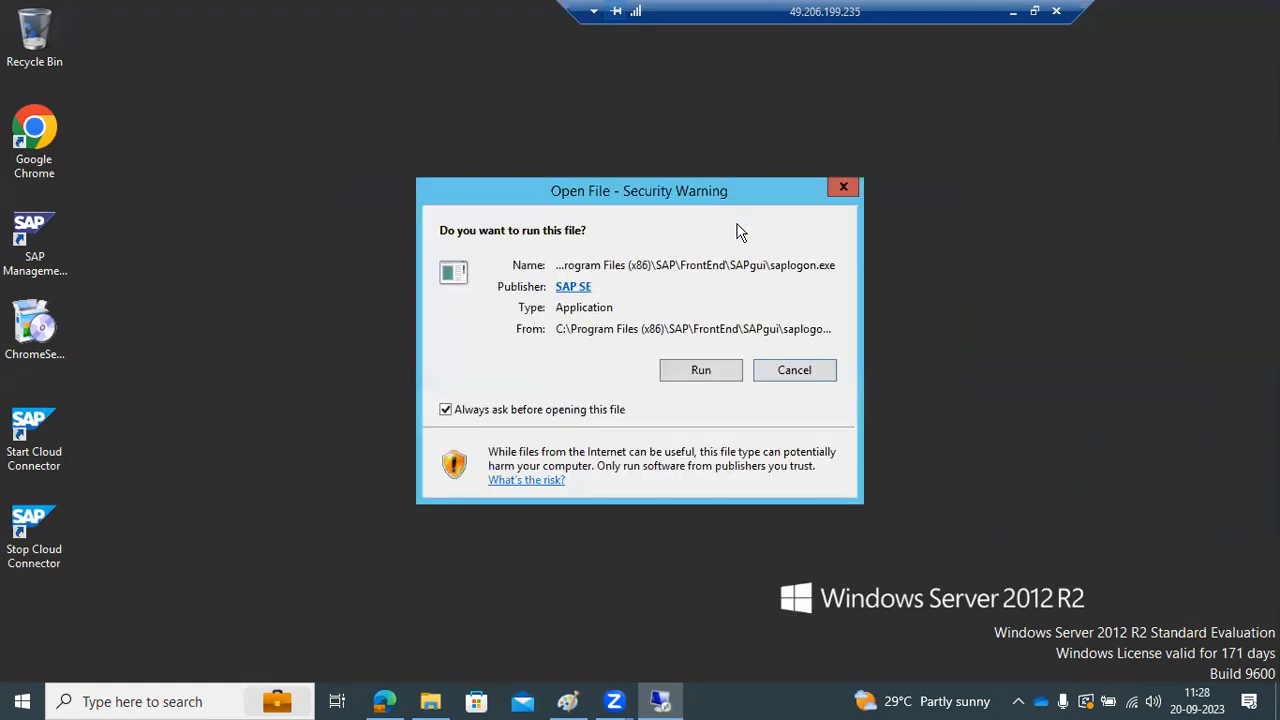
{"action": "left_click", "coordinate": [700, 372]}
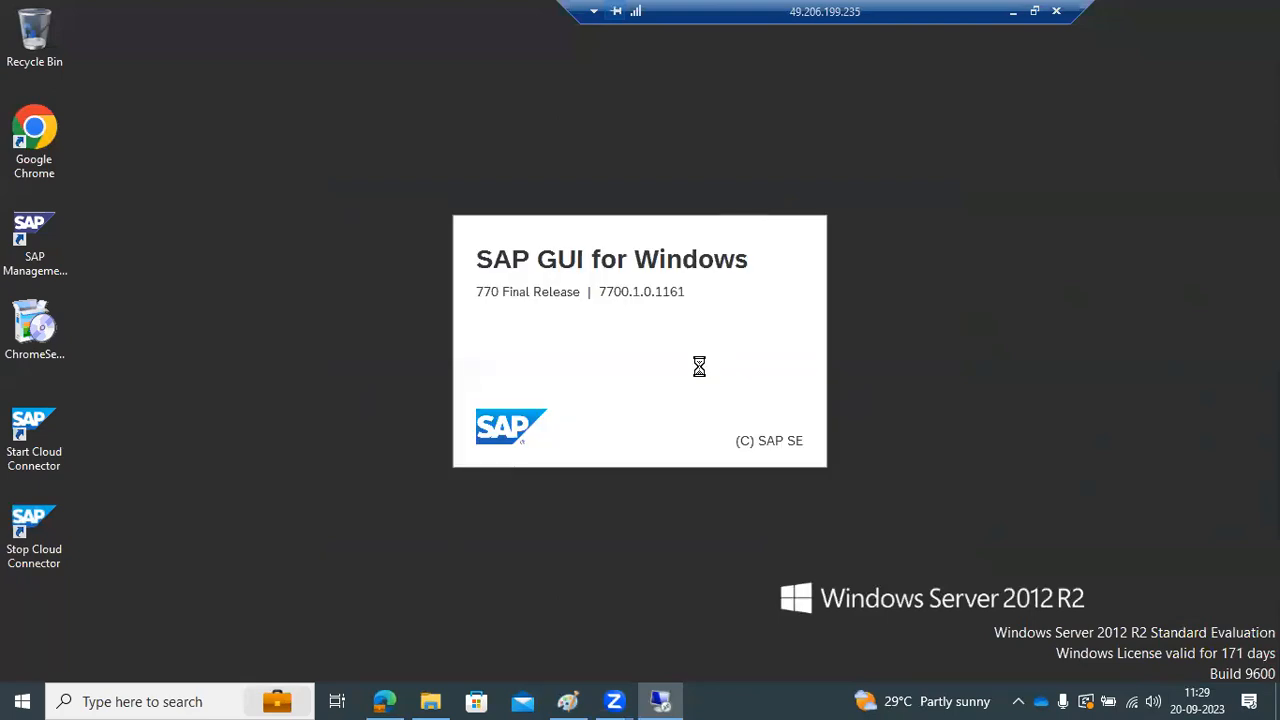
{"action": "double_click", "coordinate": [43, 240]}
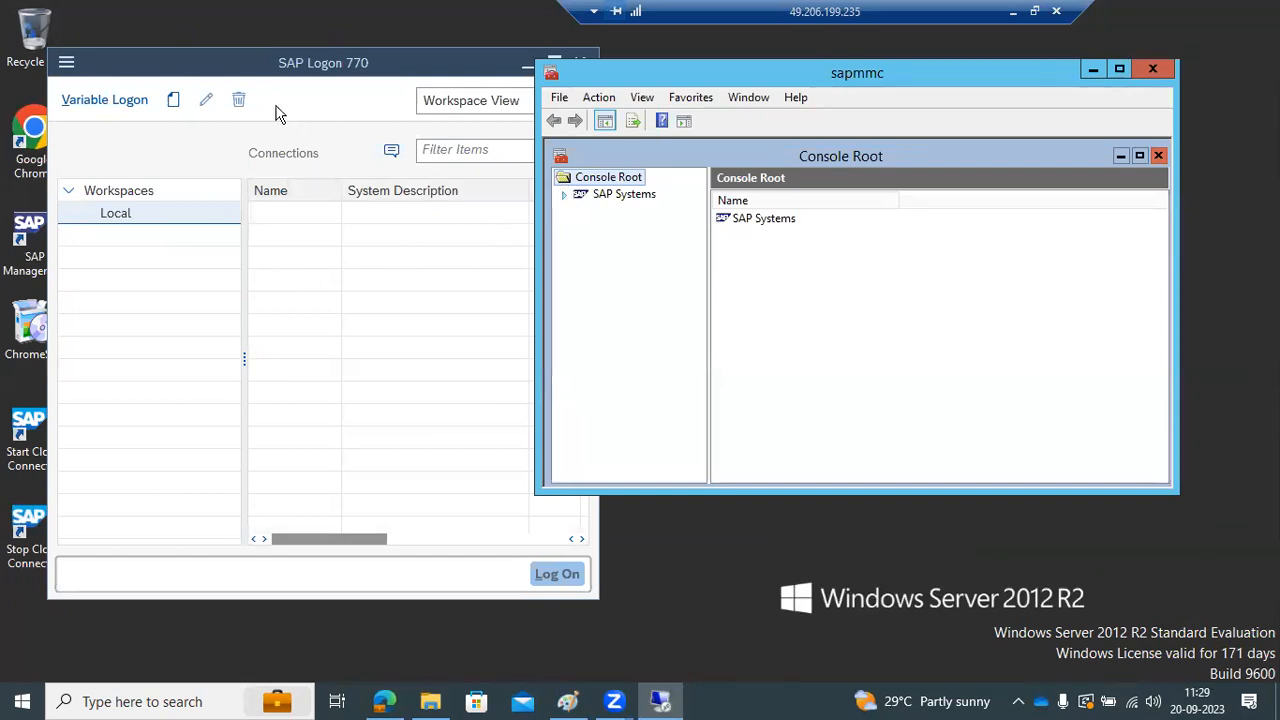
{"action": "left_click_drag", "start_coordinate": [268, 63], "coordinate": [890, 95]}
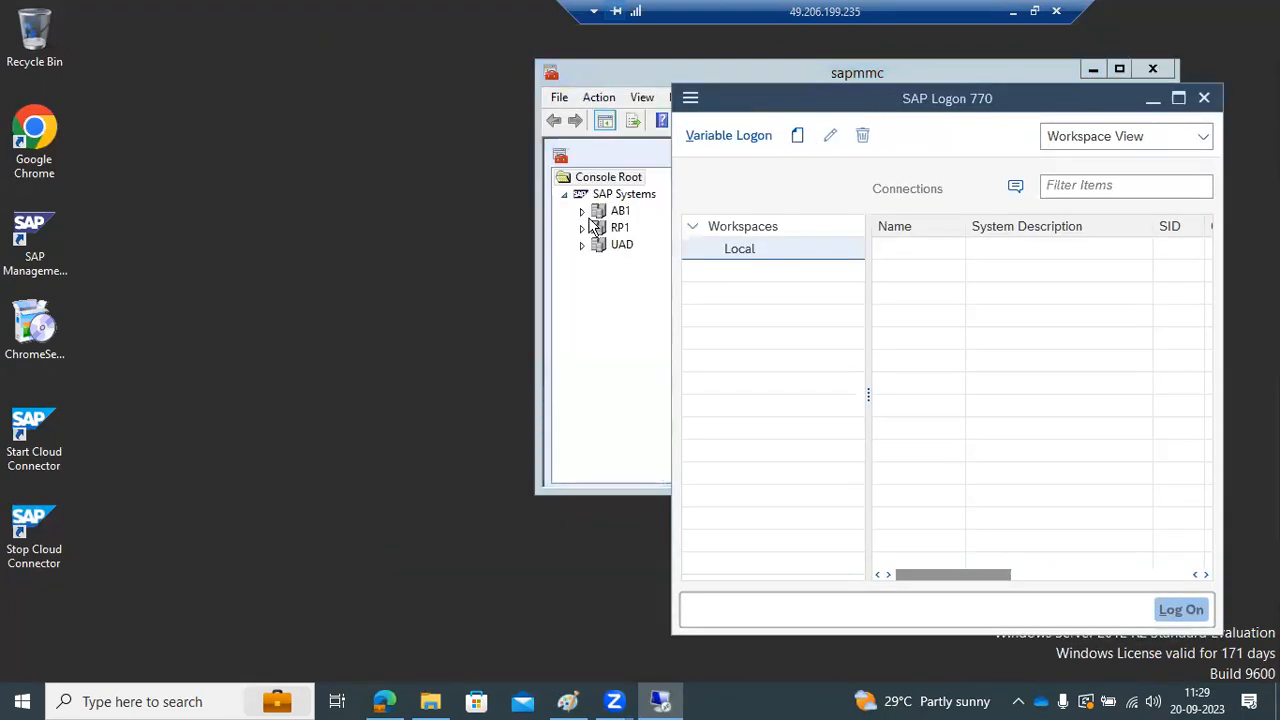
Expand system AB1 in the management console and place it beside SAP Logon.
{"action": "left_click", "coordinate": [580, 212]}
{"action": "left_click_drag", "start_coordinate": [804, 78], "coordinate": [517, 88]}
{"action": "left_click", "coordinate": [862, 106]}
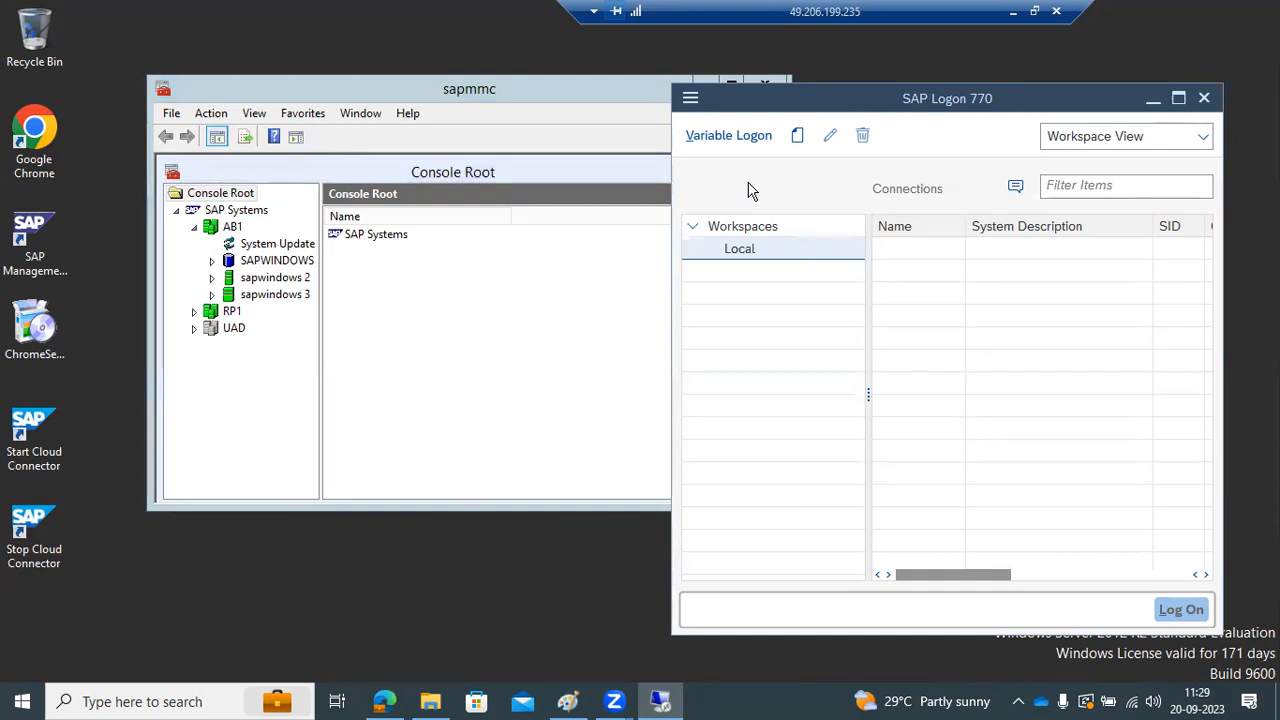
Start a new User Specified System connection with a description and System ID AB1.
{"action": "left_click", "coordinate": [798, 140]}
{"action": "left_click", "coordinate": [811, 164]}
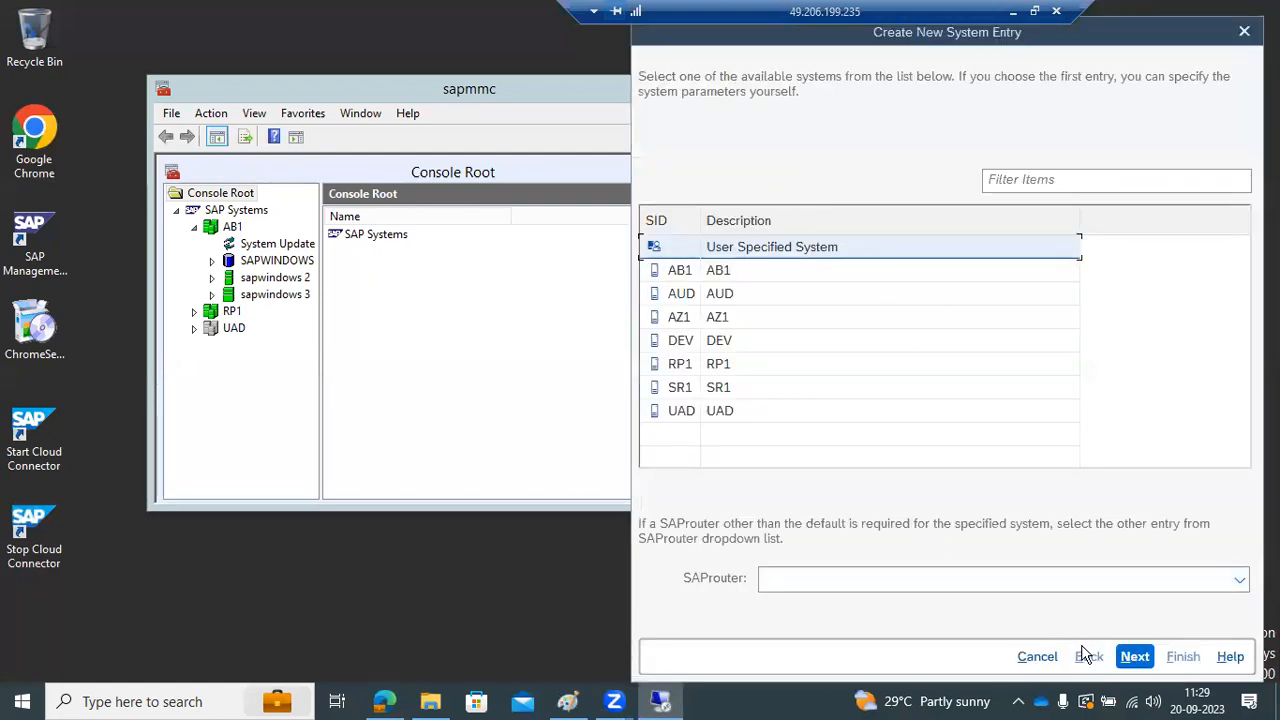
{"action": "left_click", "coordinate": [1126, 656]}
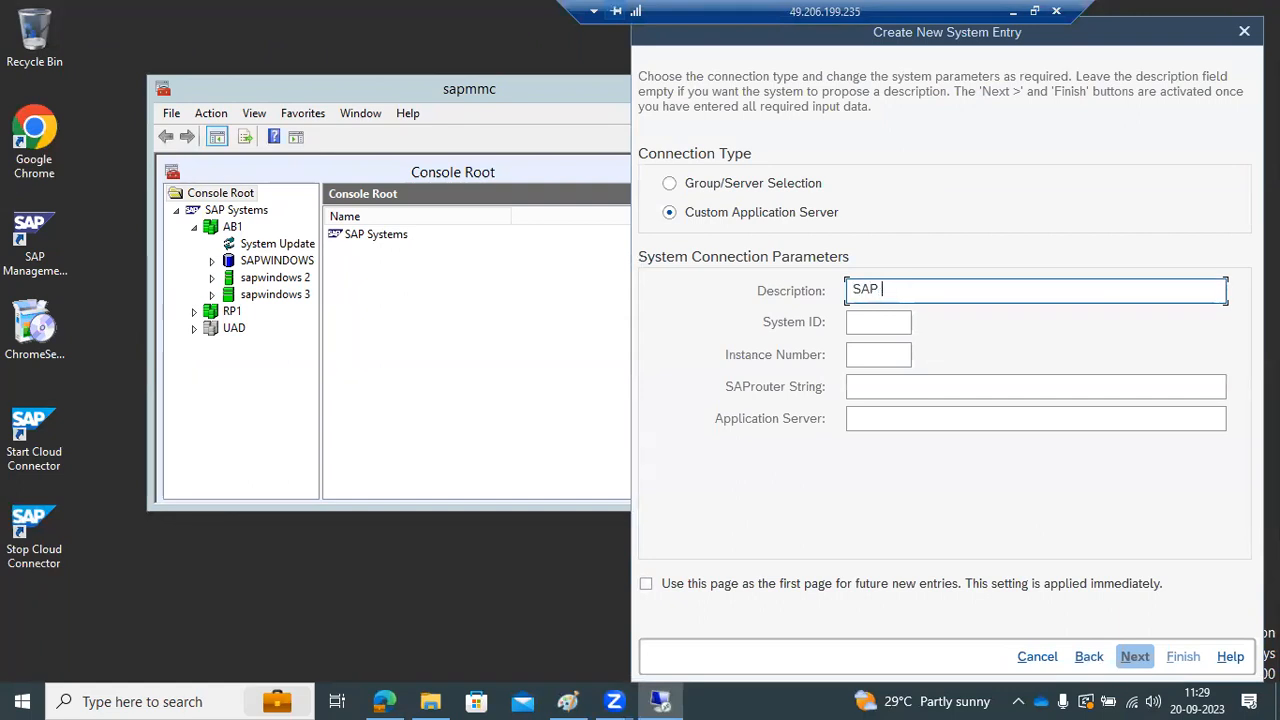
{"action": "type", "text": "AB1"}
{"action": "key", "text": "Tab"}
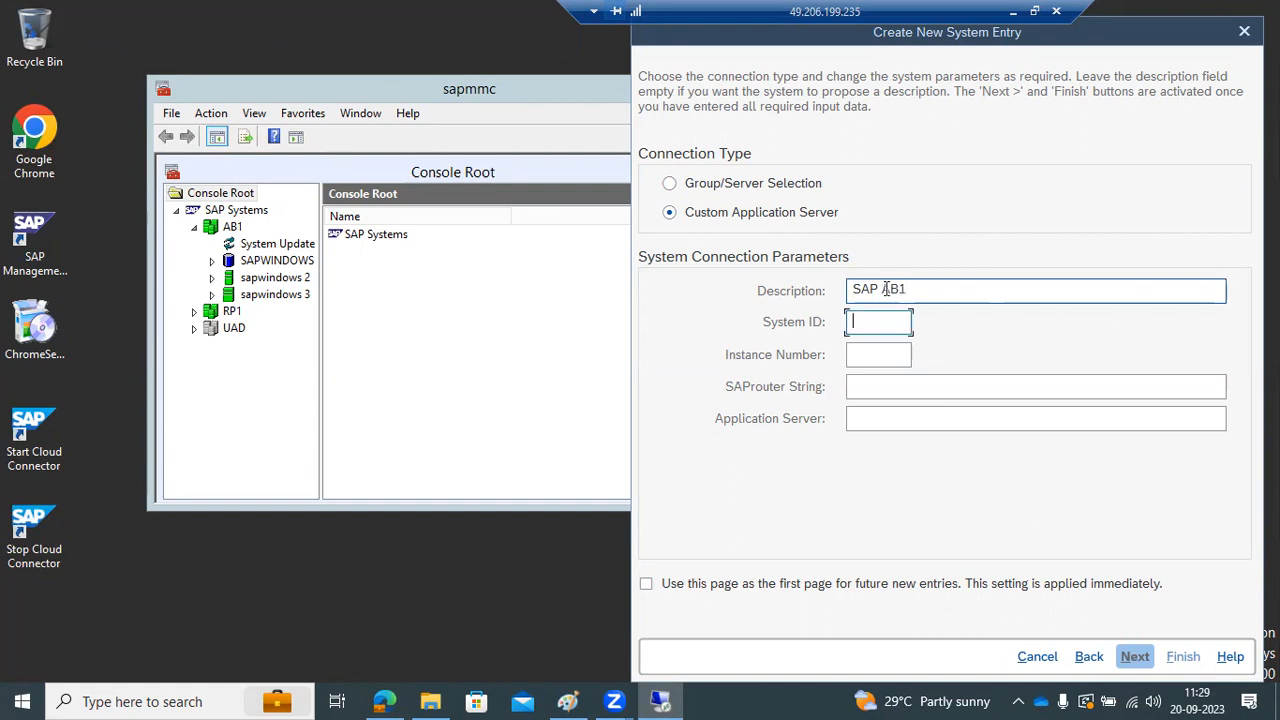
{"action": "type", "text": "AB1"}
{"action": "left_click", "coordinate": [877, 352]}
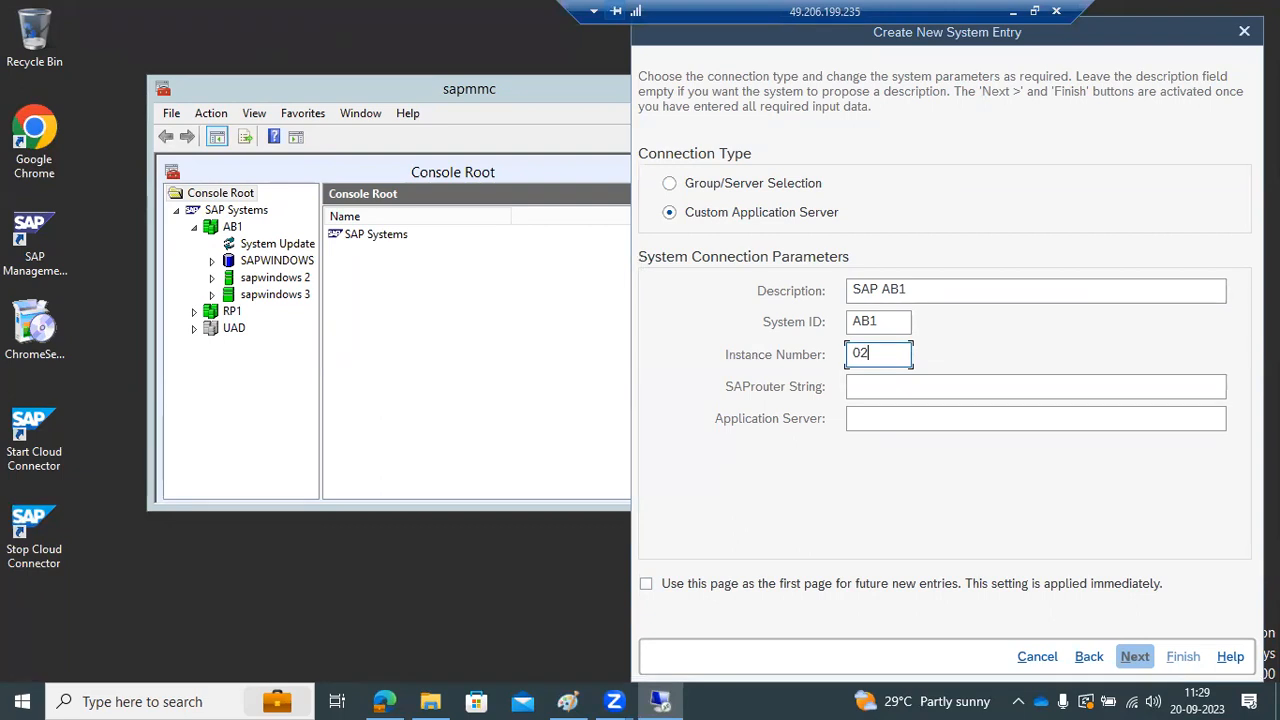
Set instance 02 and application server sapwindows, finish the entry, and widen the Name column.
{"action": "left_click", "coordinate": [240, 281]}
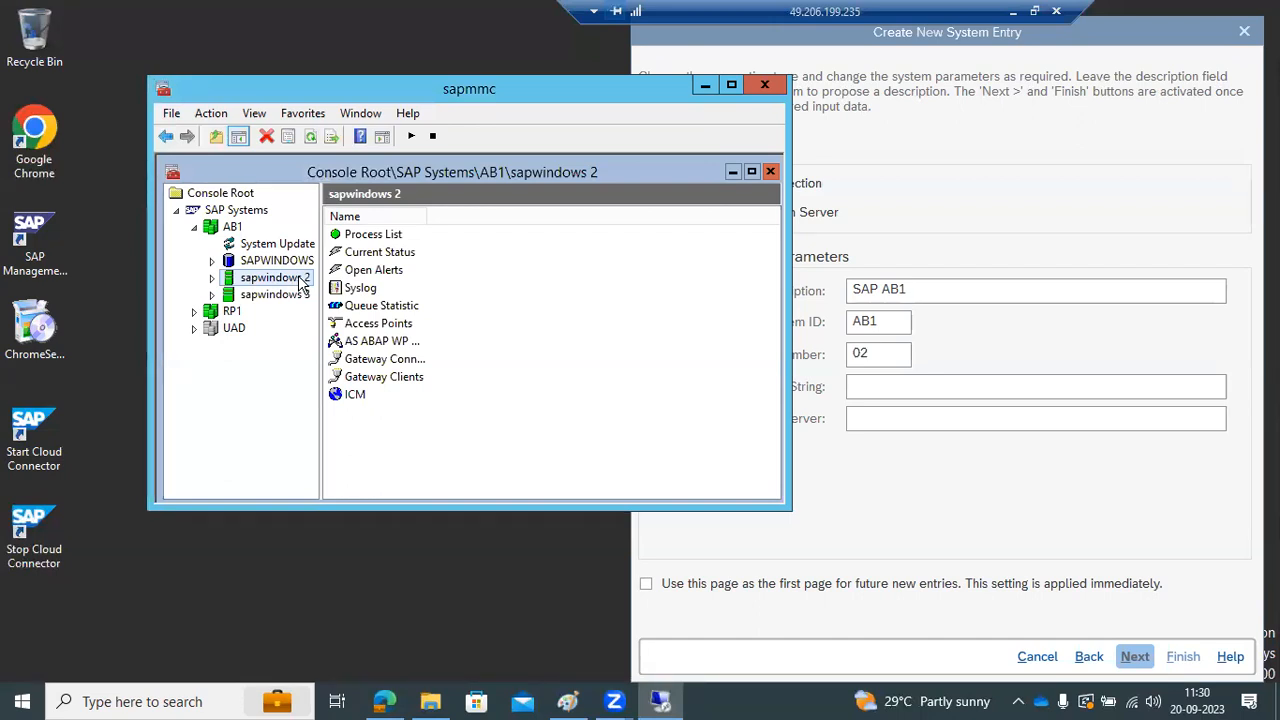
{"action": "left_click", "coordinate": [894, 357]}
{"action": "left_click", "coordinate": [884, 420]}
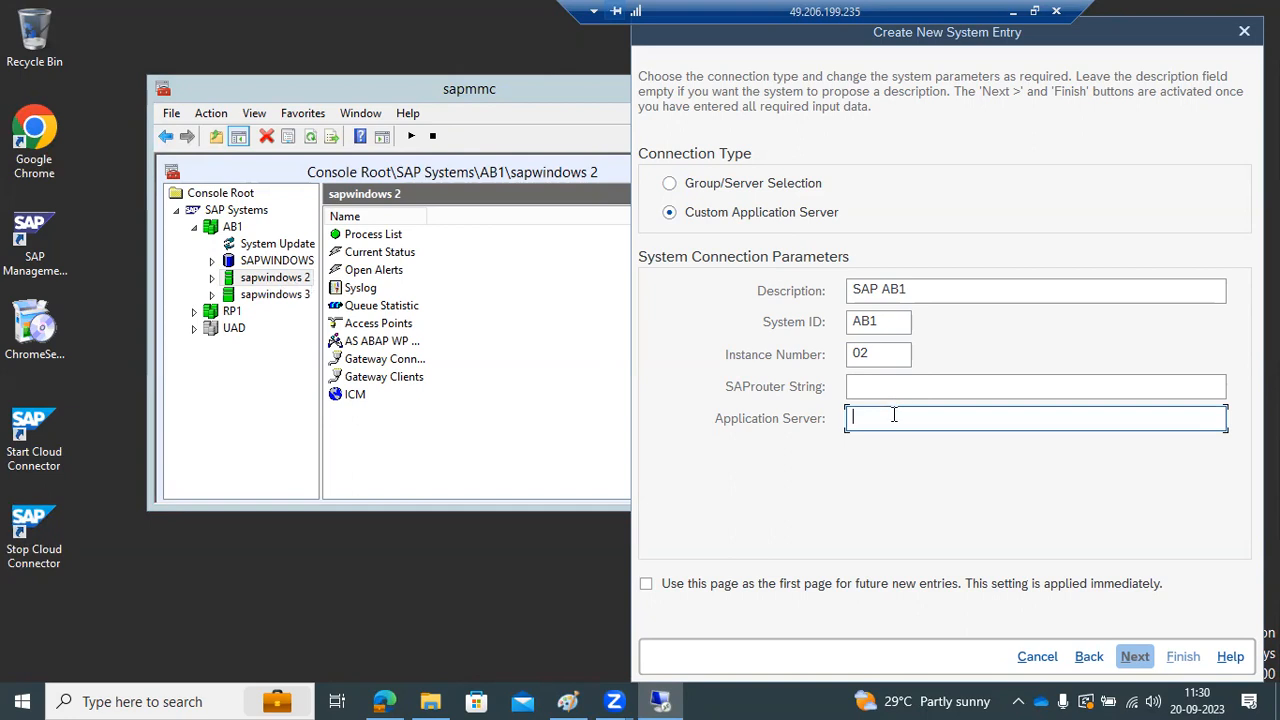
{"action": "type", "text": "sapwindows"}
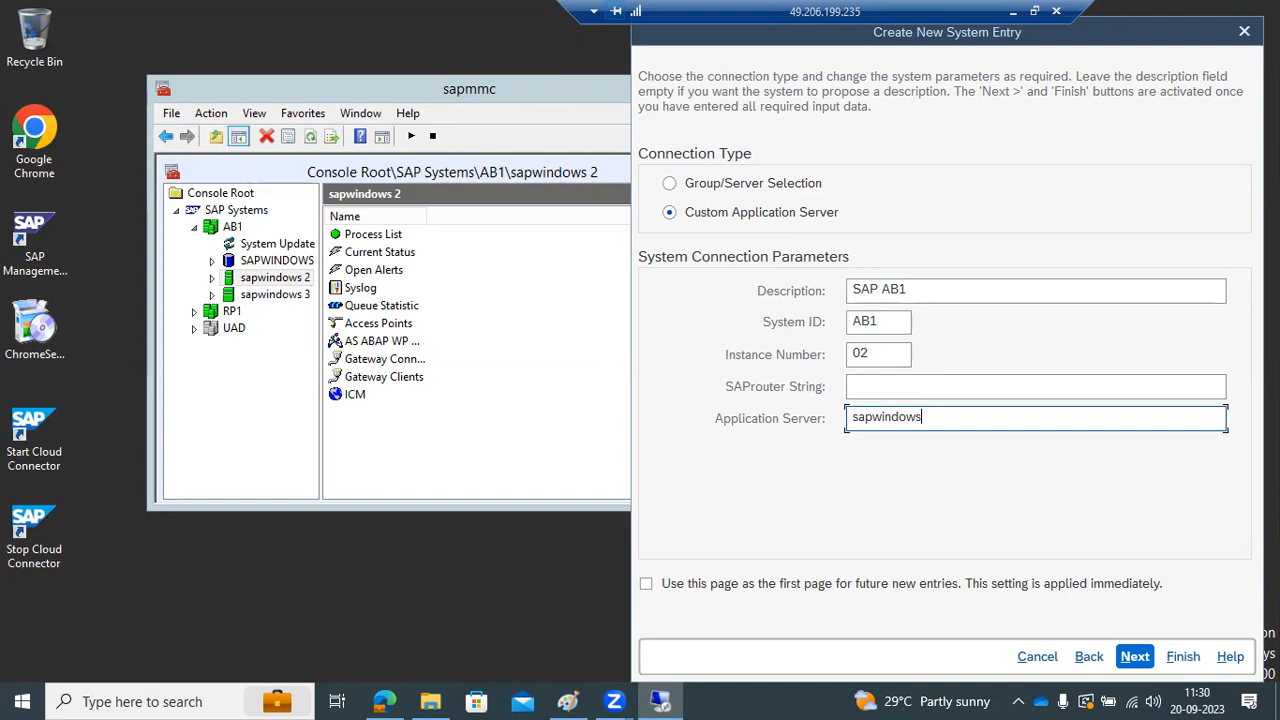
{"action": "key", "text": "Return"}
{"action": "key", "text": "Return"}
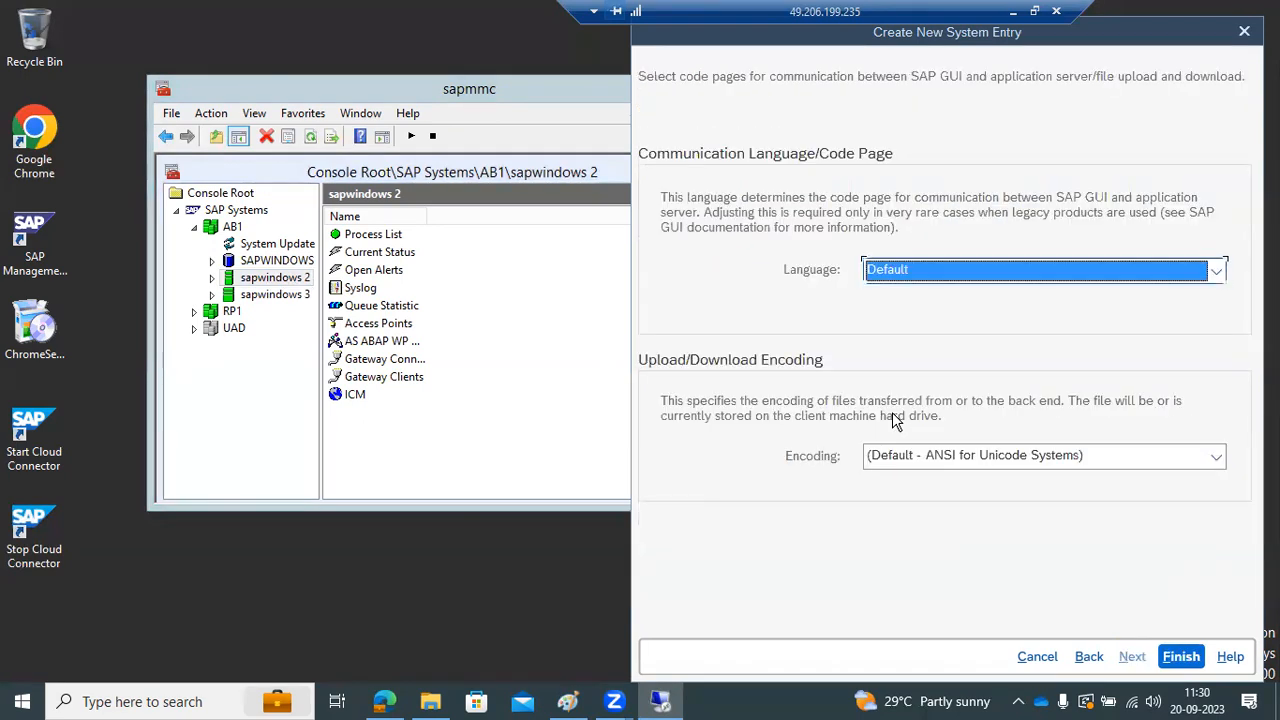
{"action": "key", "text": "Return"}
{"action": "left_click_drag", "start_coordinate": [988, 100], "coordinate": [773, 102]}
{"action": "left_click_drag", "start_coordinate": [752, 228], "coordinate": [814, 229]}
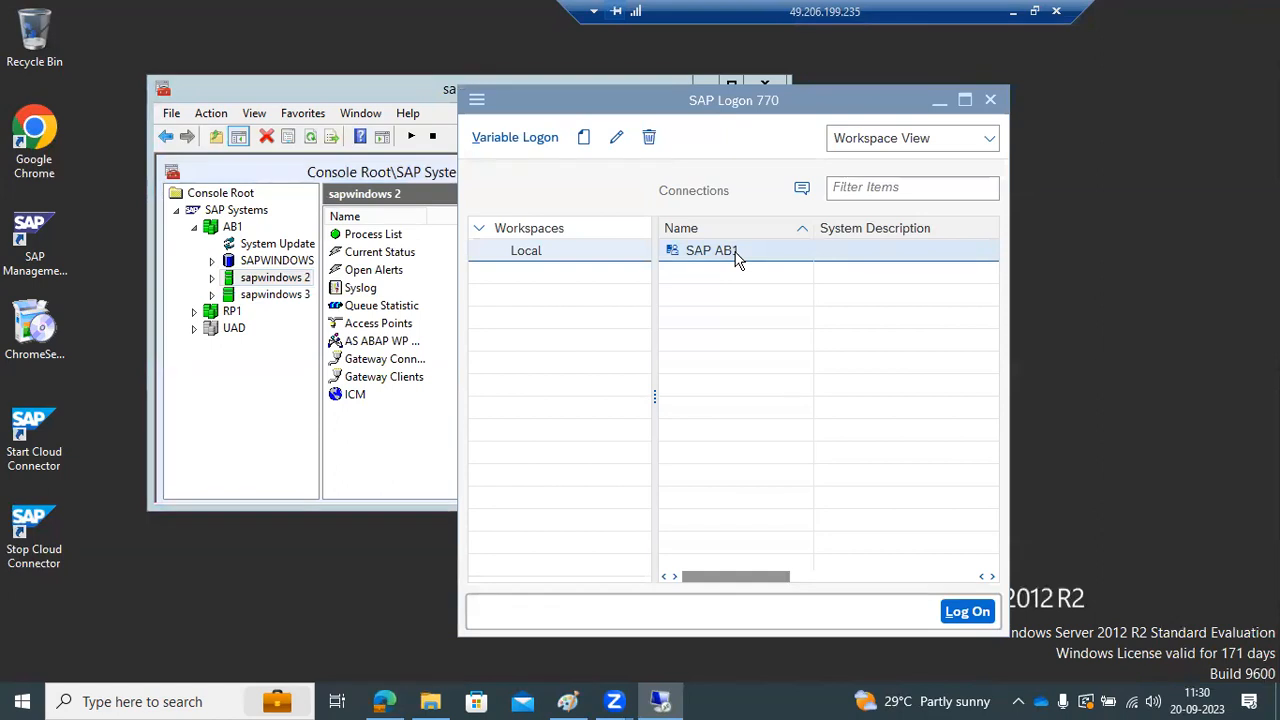
Connect to SAP AB1, maximize the session, then log off.
{"action": "double_click", "coordinate": [737, 258]}
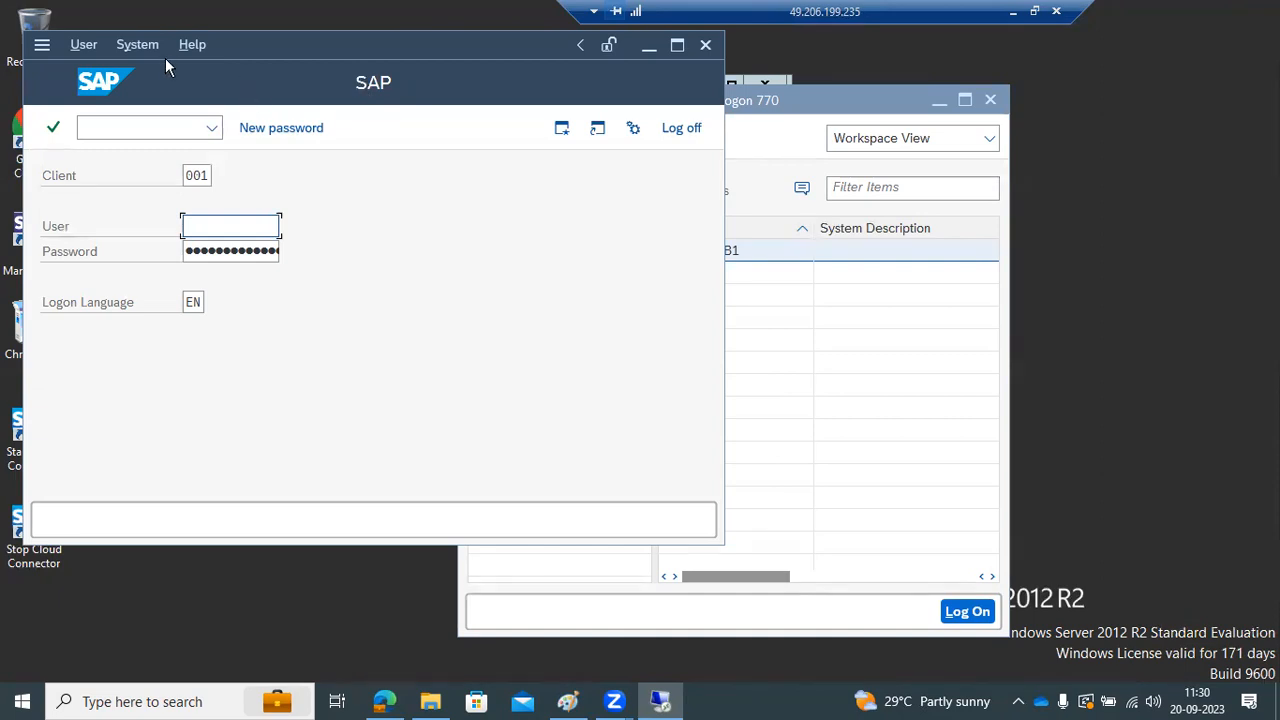
{"action": "double_click", "coordinate": [503, 47]}
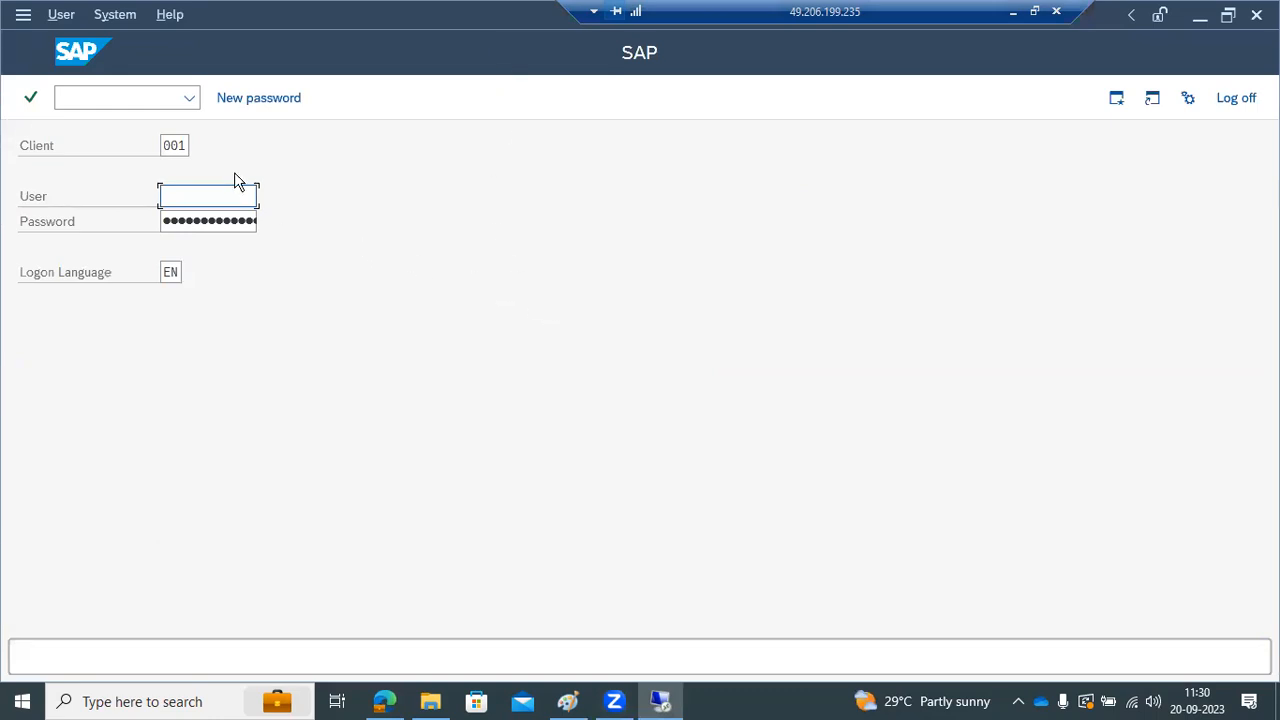
{"action": "left_click", "coordinate": [1235, 97]}
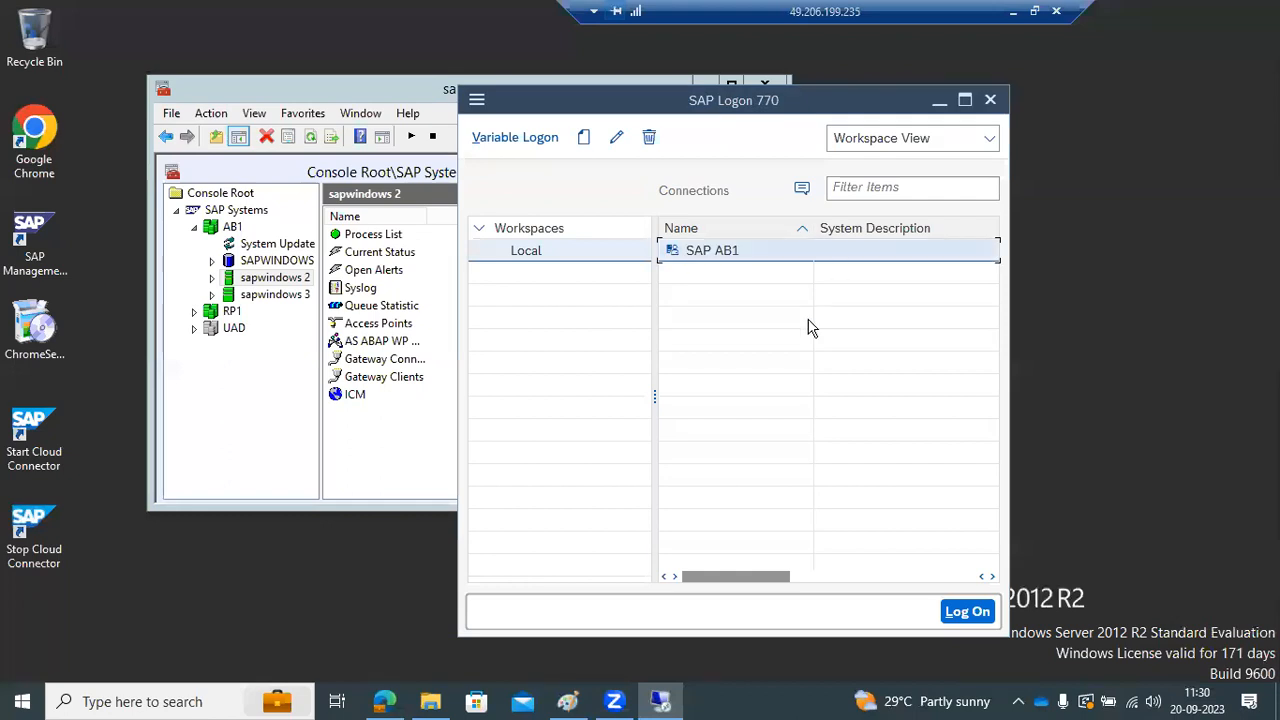
{"action": "left_click", "coordinate": [967, 611]}
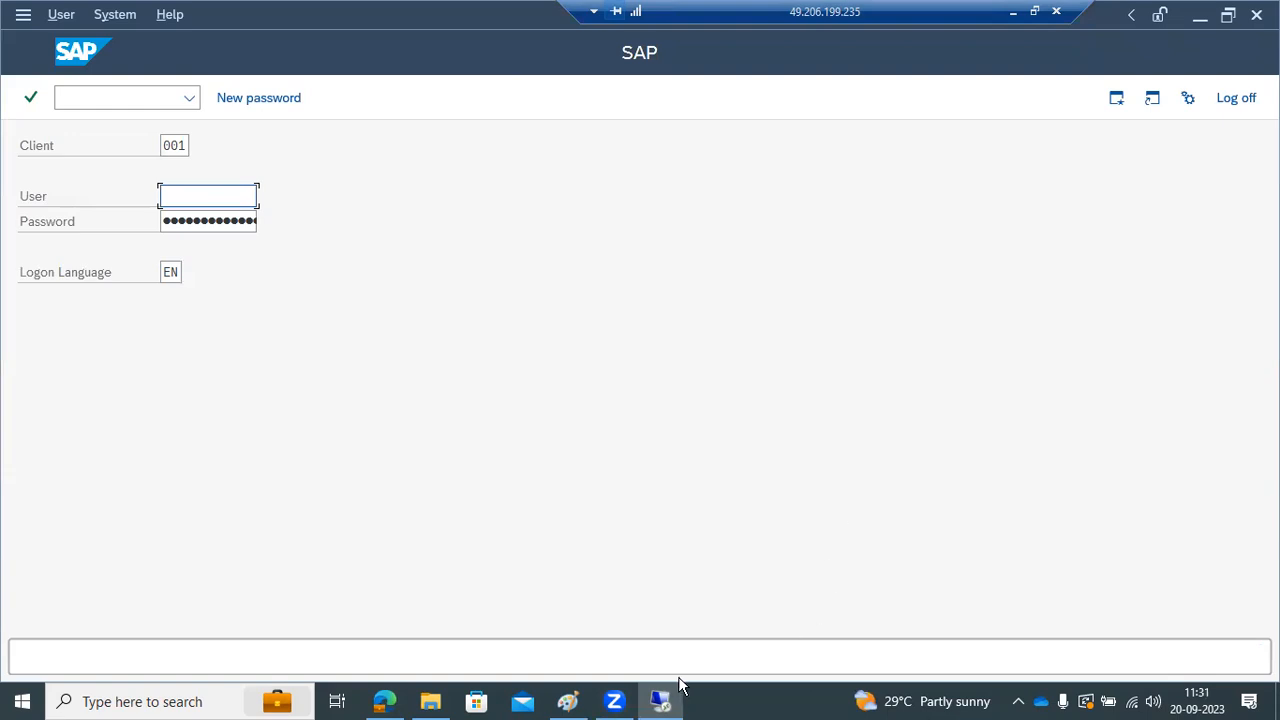
{"action": "left_click", "coordinate": [1200, 14]}
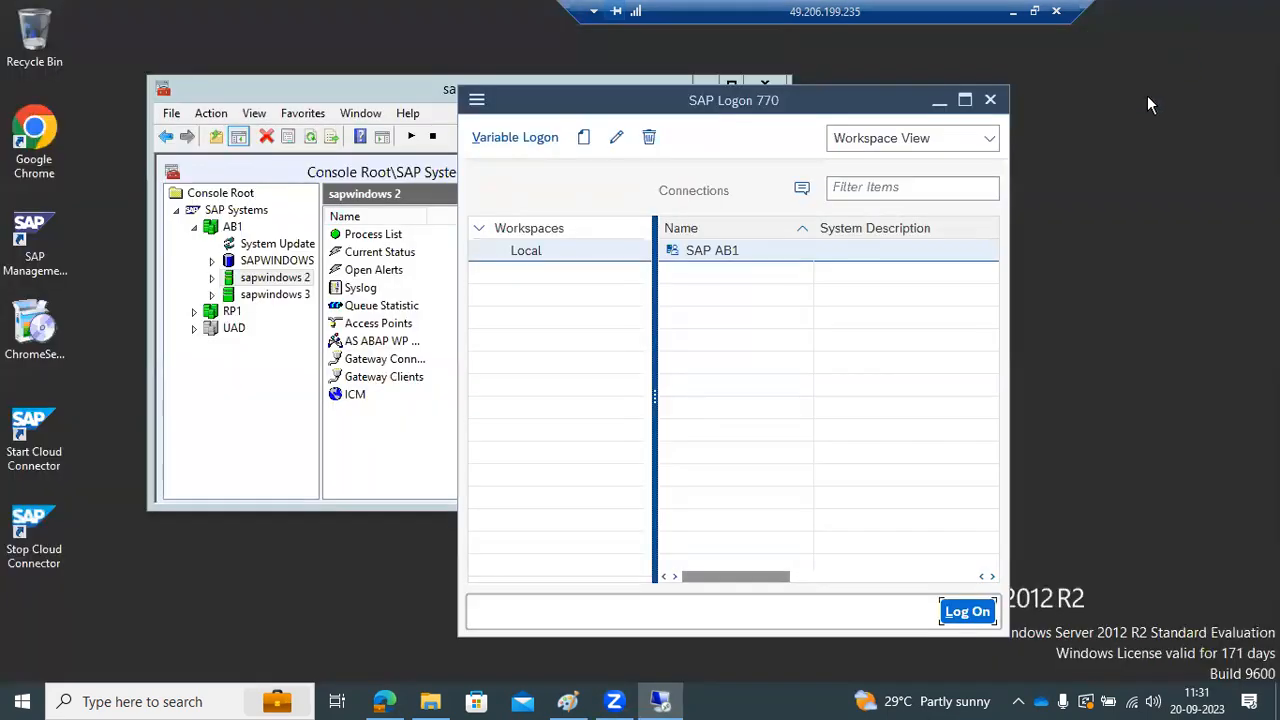
Reopen the SAP AB1 logon screen and select the Client and User fields.
{"action": "double_click", "coordinate": [726, 255]}
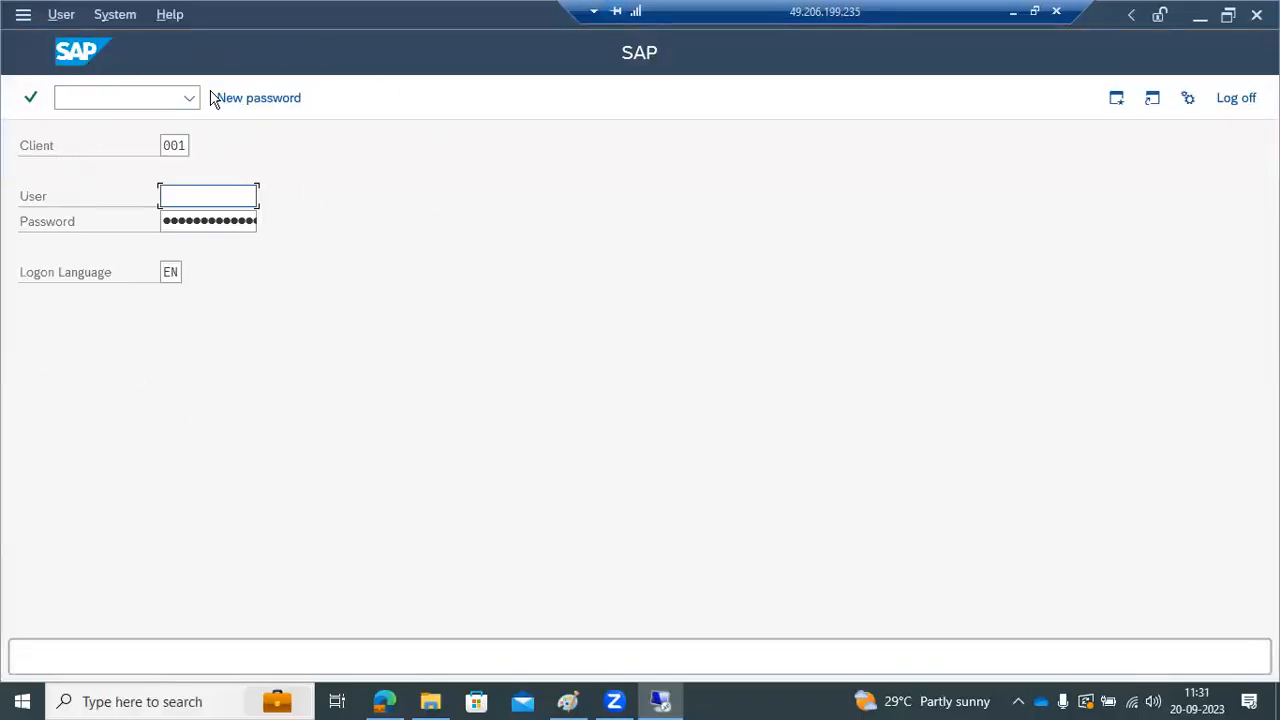
{"action": "left_click", "coordinate": [180, 147]}
{"action": "left_click", "coordinate": [208, 202]}
{"action": "left_click", "coordinate": [222, 220]}
{"action": "left_click", "coordinate": [182, 145]}
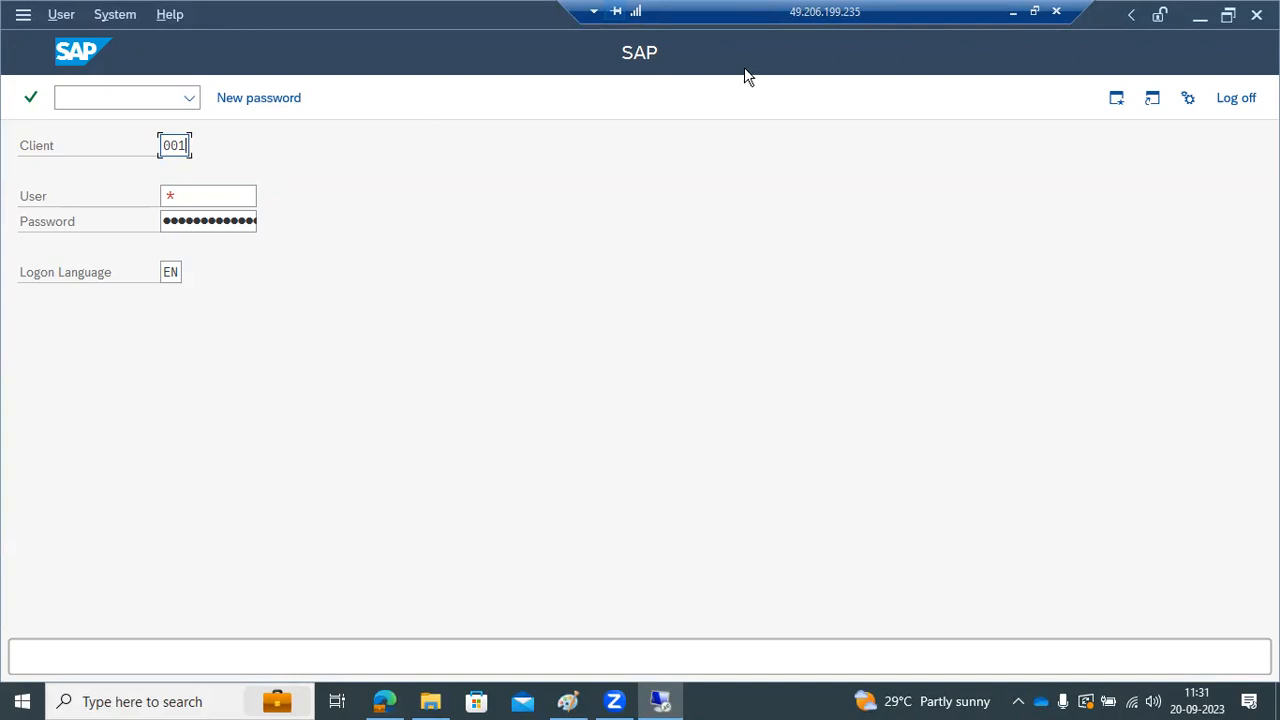
{"action": "left_click", "coordinate": [570, 700]}
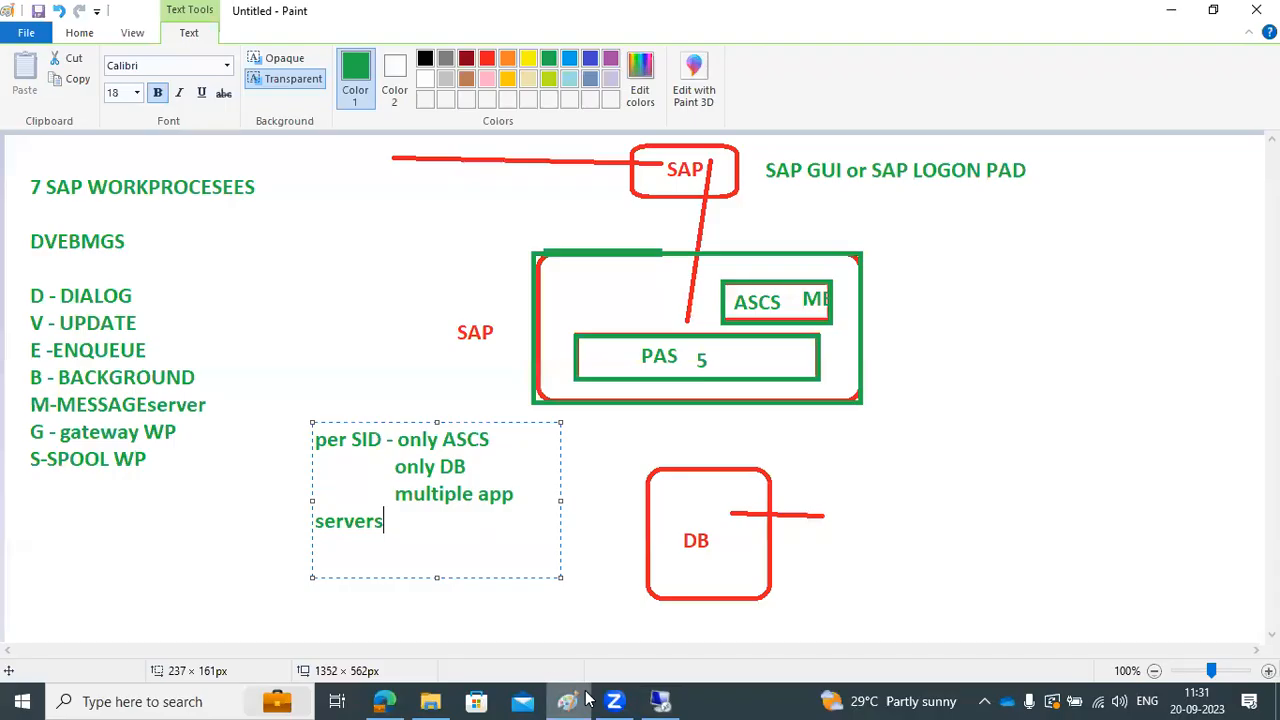
{"action": "left_click", "coordinate": [1062, 416]}
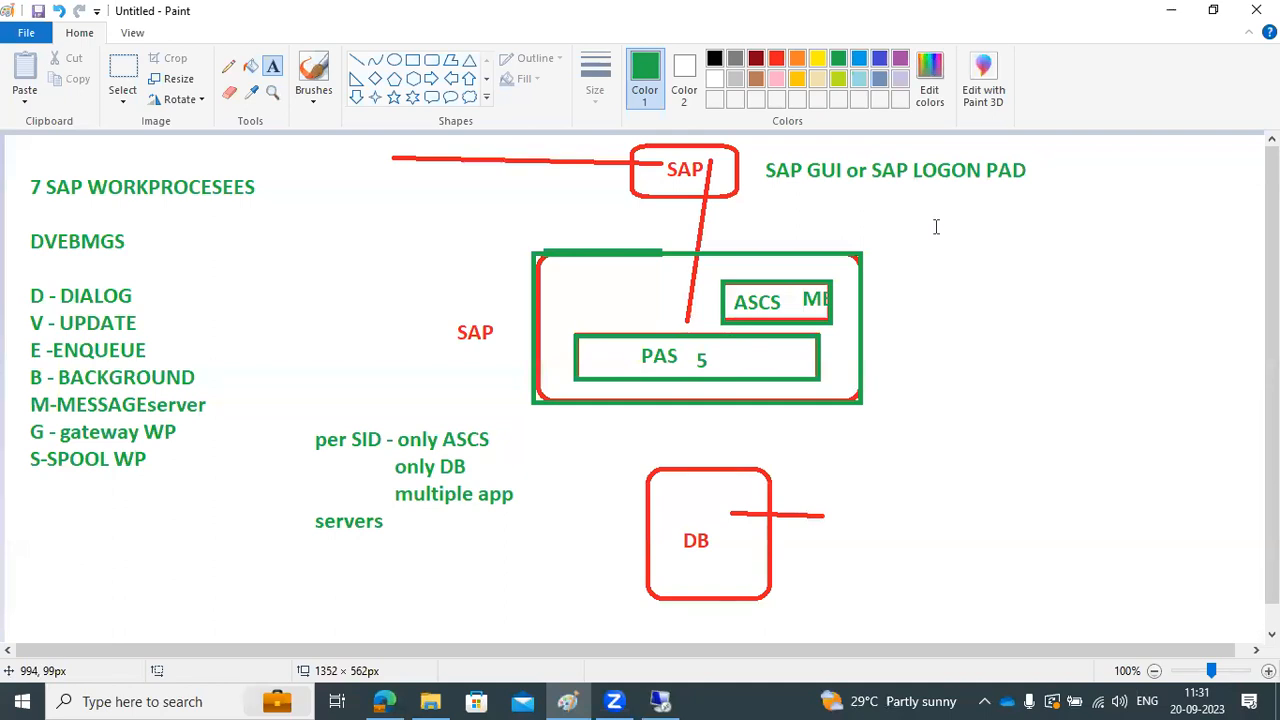
{"action": "left_click_drag", "start_coordinate": [932, 227], "coordinate": [1236, 553]}
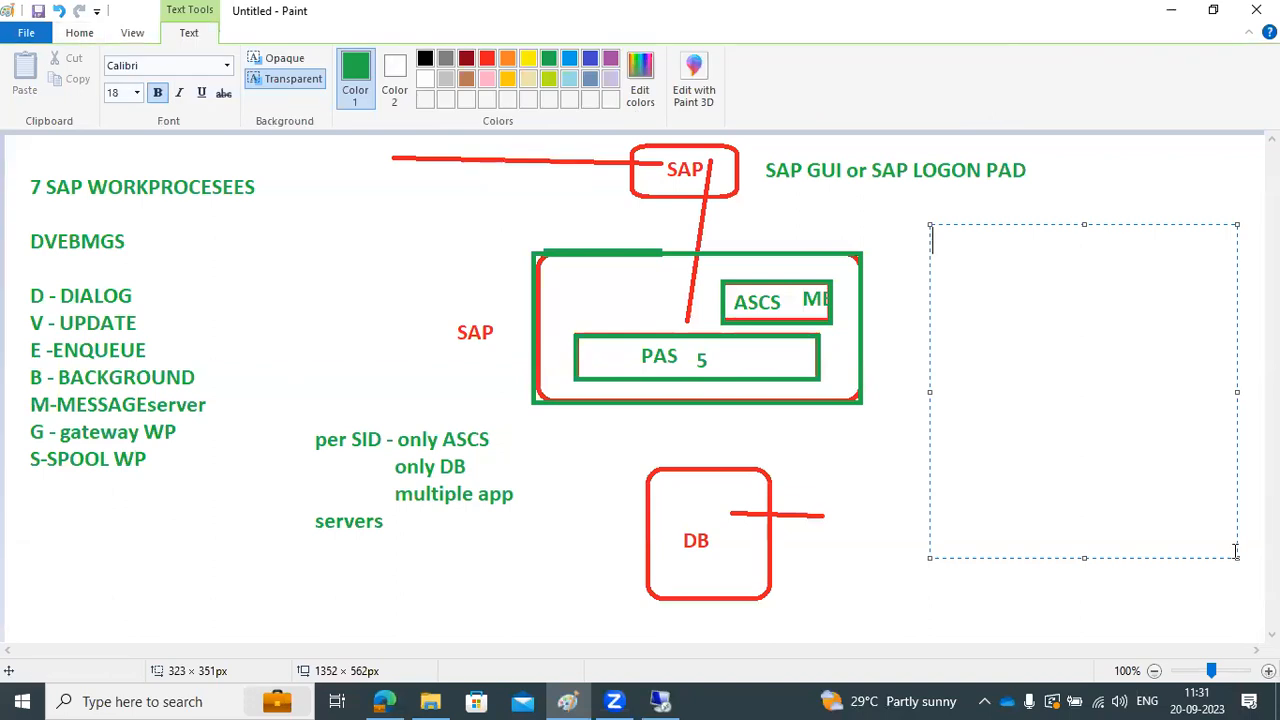
{"action": "type", "text": "CLIENT"}
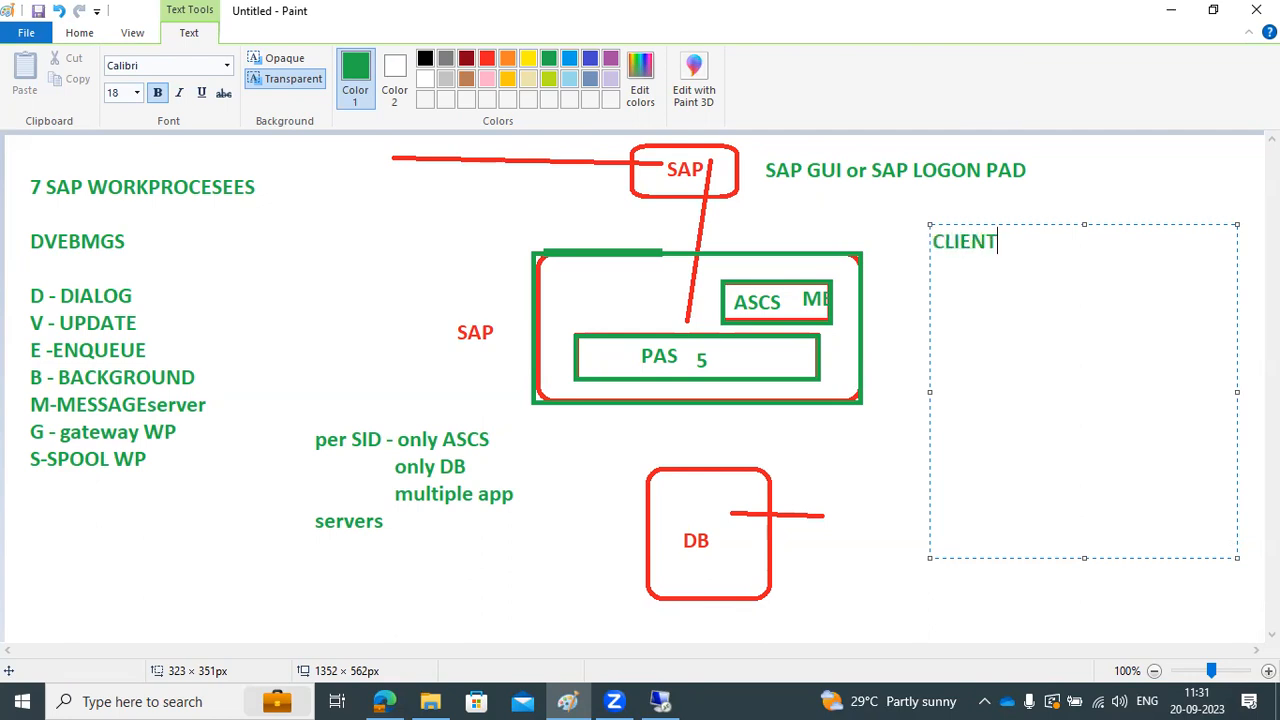
{"action": "type", "text": "S :000-001"}
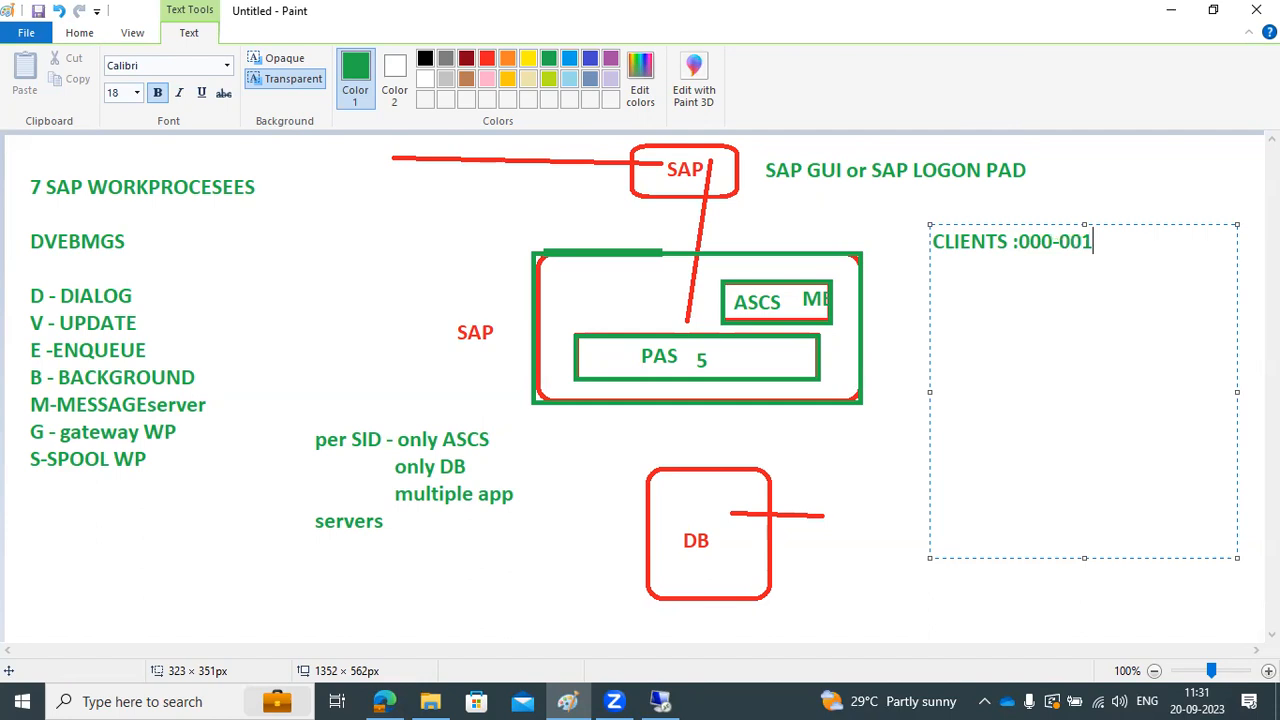
{"action": "key", "text": "Return"}
{"action": "key", "text": "Return"}
{"action": "key", "text": "BackSpace"}
{"action": "key", "text": "BackSpace"}
{"action": "key", "text": "BackSpace"}
{"action": "key", "text": "BackSpace"}
{"action": "key", "text": "BackSpace"}
{"action": "key", "text": "BackSpace"}
{"action": "key", "text": "BackSpace"}
{"action": "key", "text": "BackSpace"}
{"action": "key", "text": "BackSpace"}
{"action": "type", "text": "000"}
{"action": "type", "text": "-"}
{"action": "type", "text": "999 "}
{"action": "type", "text": "000 "}
{"action": "type", "text": "001 - "}
{"action": "type", "text": "are the SAP "}
{"action": "type", "text": "std clie"}
{"action": "type", "text": "nt or mas"}
{"action": "type", "text": "ter"}
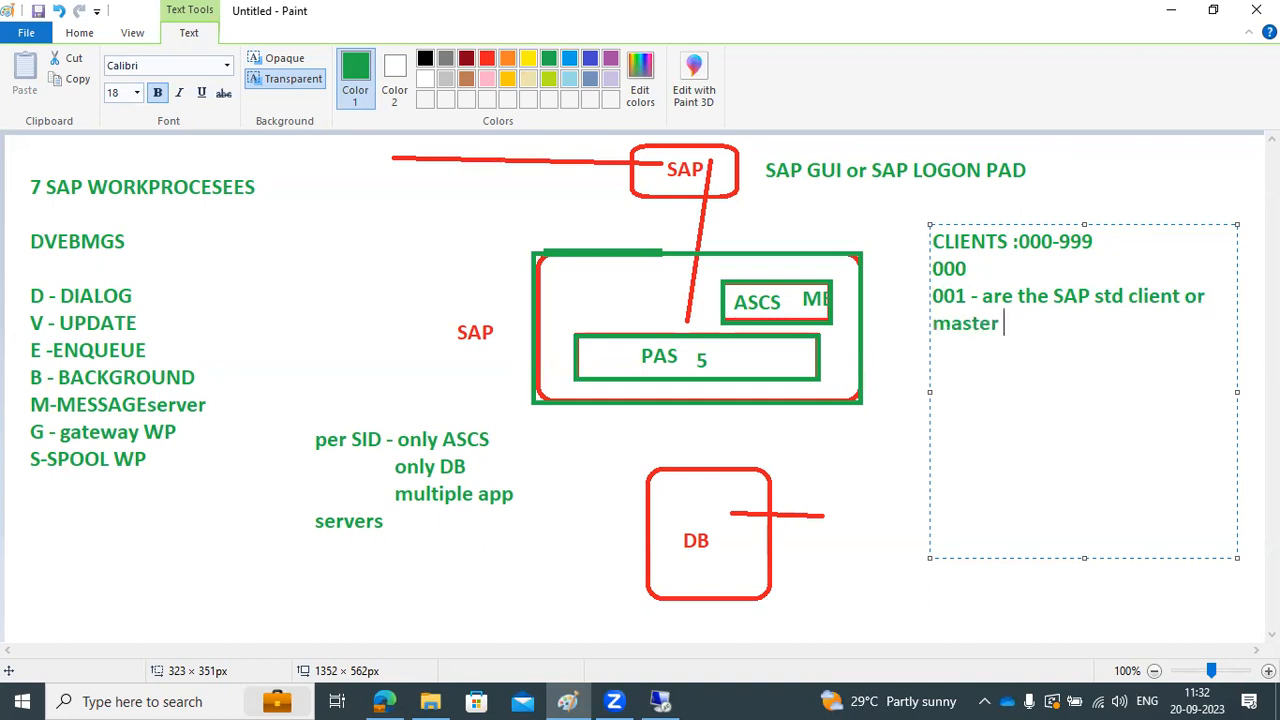
Add SAP* and DDIC lines, highlight the client and user notes, and return to SAP logon.
{"action": "key", "text": "Return"}
{"action": "key", "text": "Return"}
{"action": "type", "text": "SAP*"}
{"action": "key", "text": "Return"}
{"action": "type", "text": "DDIC"}
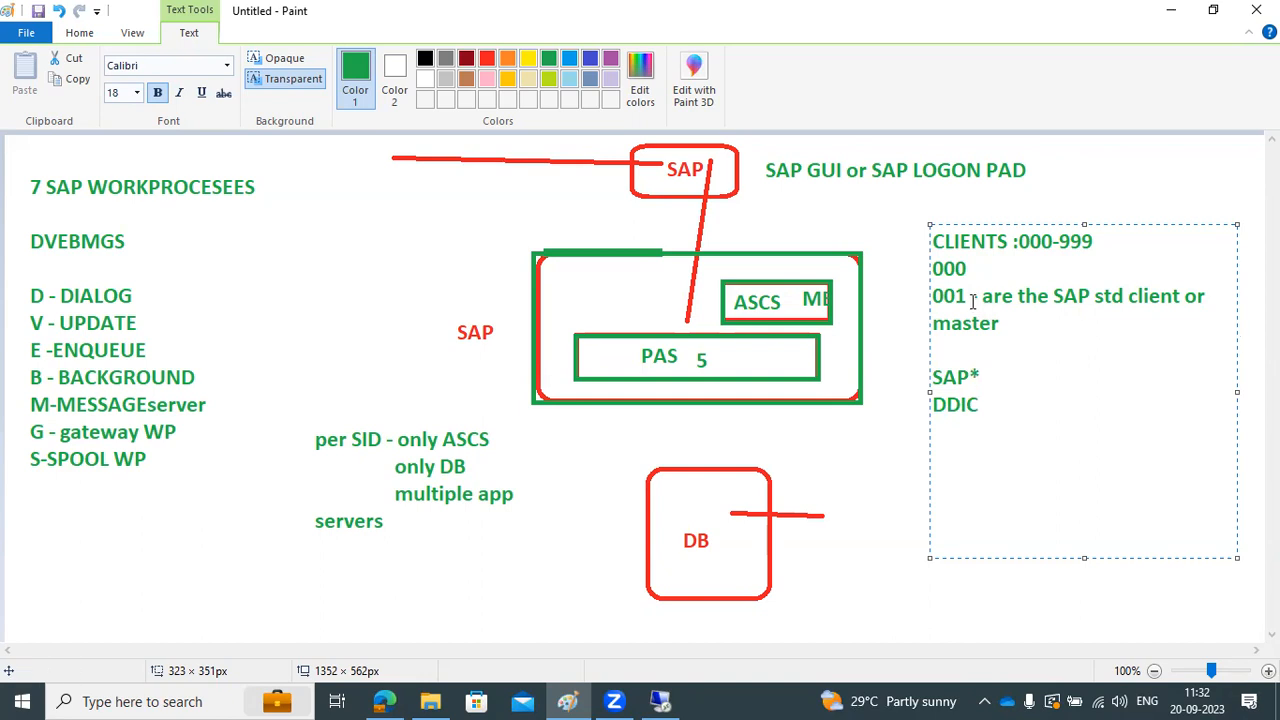
{"action": "left_click_drag", "start_coordinate": [1004, 322], "coordinate": [920, 267]}
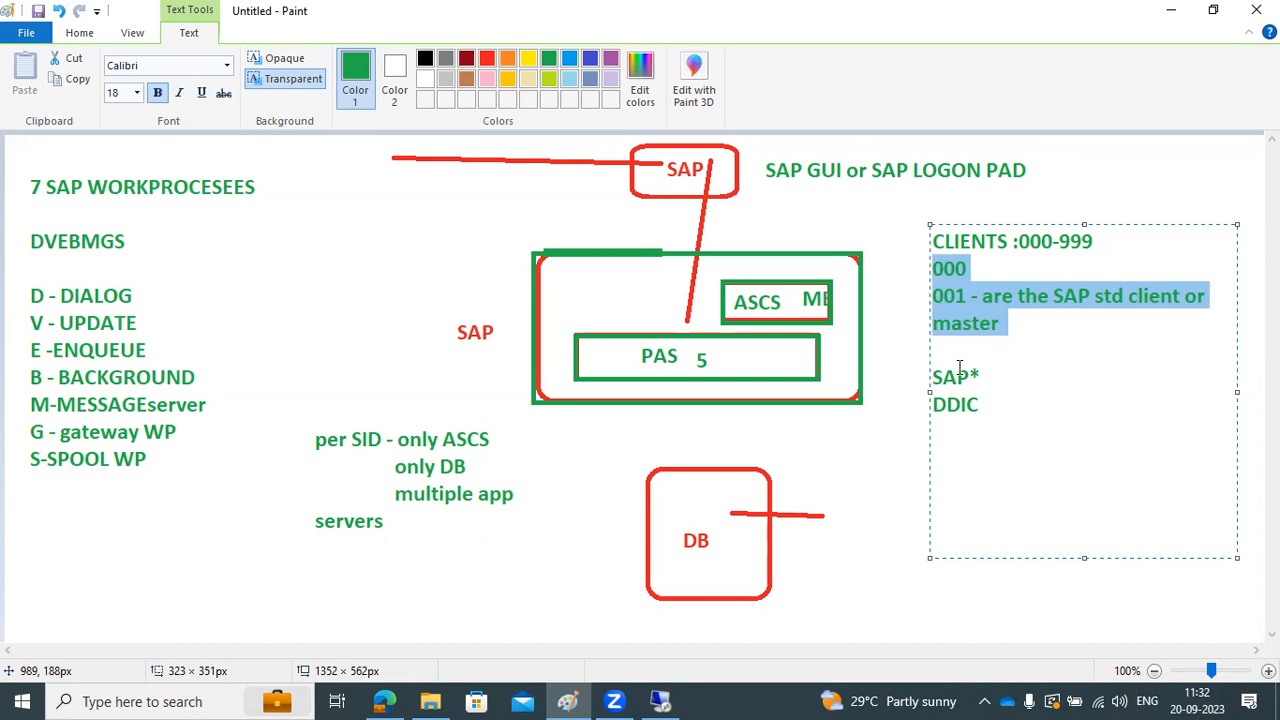
{"action": "left_click_drag", "start_coordinate": [989, 412], "coordinate": [930, 379]}
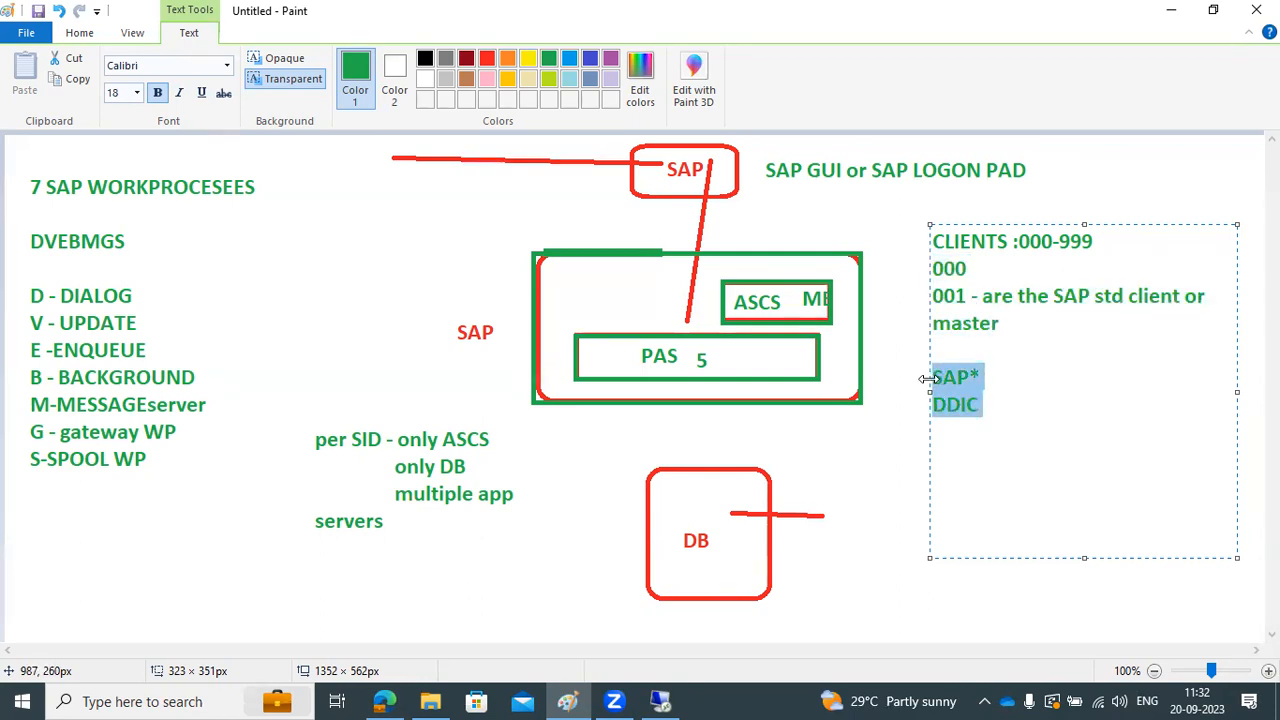
{"action": "left_click", "coordinate": [660, 701]}
{"action": "left_click", "coordinate": [207, 192]}
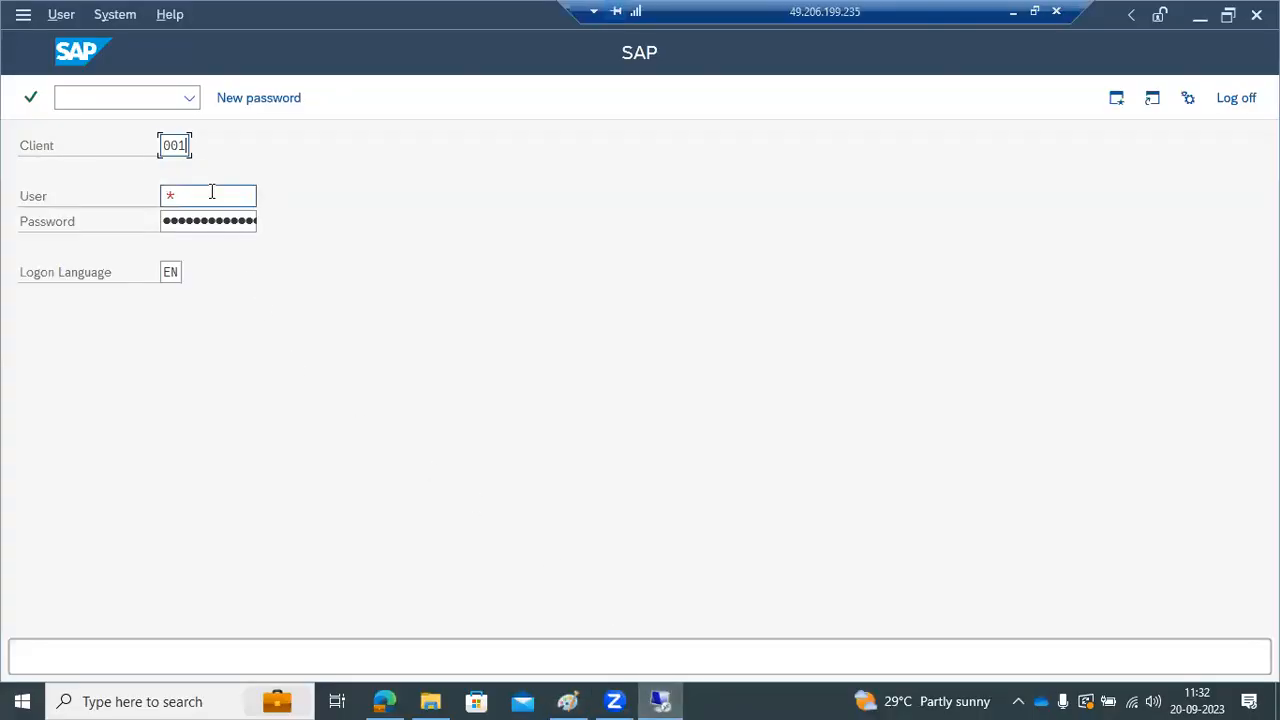
Keep client 001 and log on as user ddic with the password.
{"action": "left_click", "coordinate": [186, 145]}
{"action": "left_click_drag", "start_coordinate": [186, 145], "coordinate": [160, 150]}
{"action": "left_click", "coordinate": [179, 196]}
{"action": "type", "text": "ddic"}
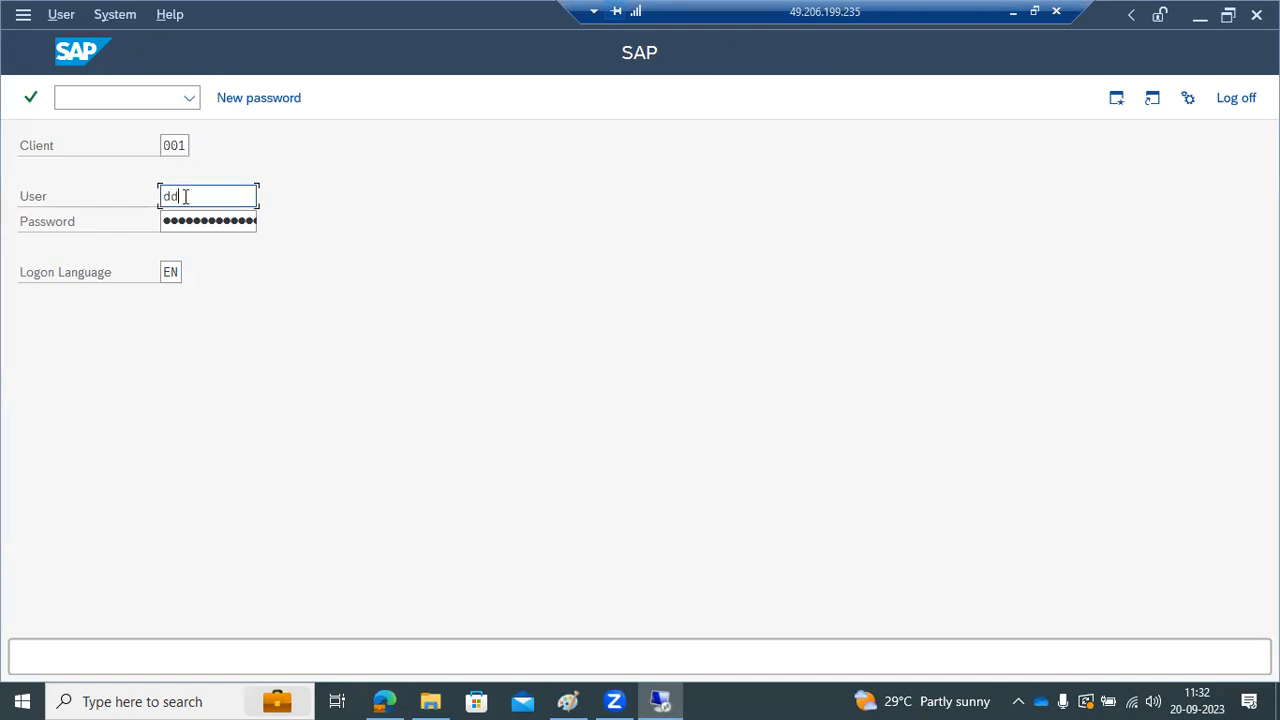
{"action": "key", "text": "Tab"}
{"action": "type", "text": "••"}
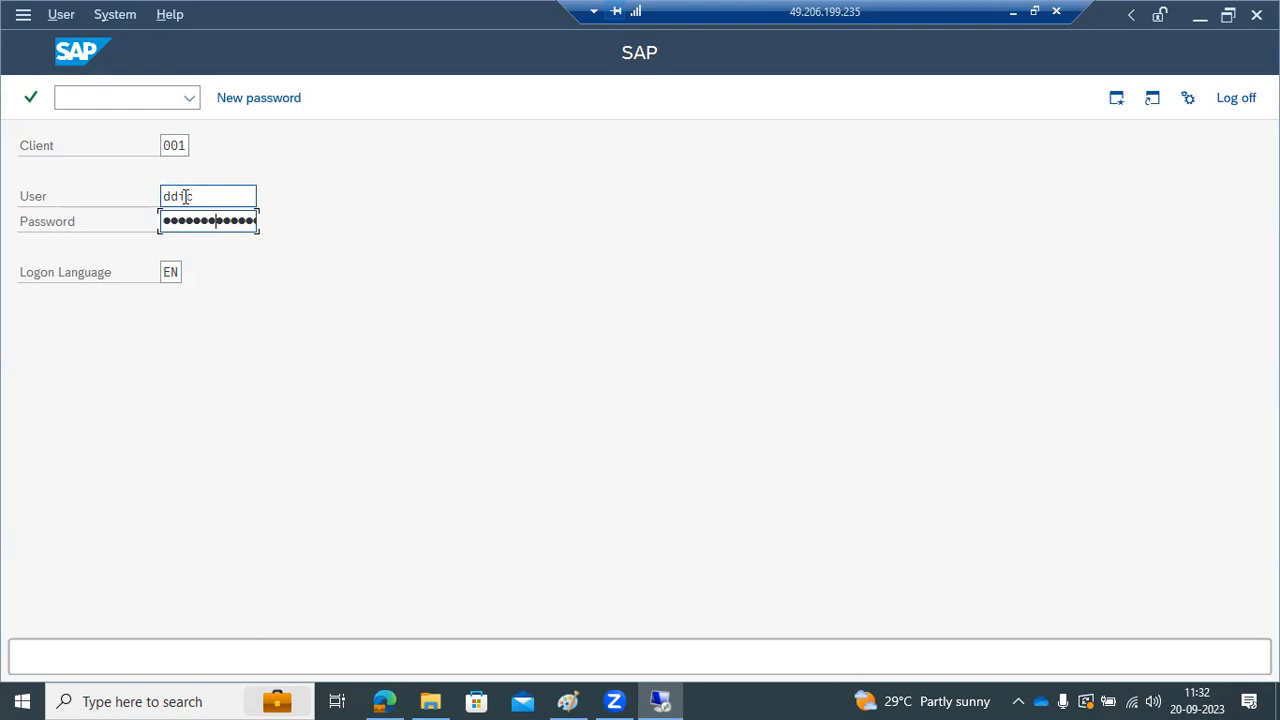
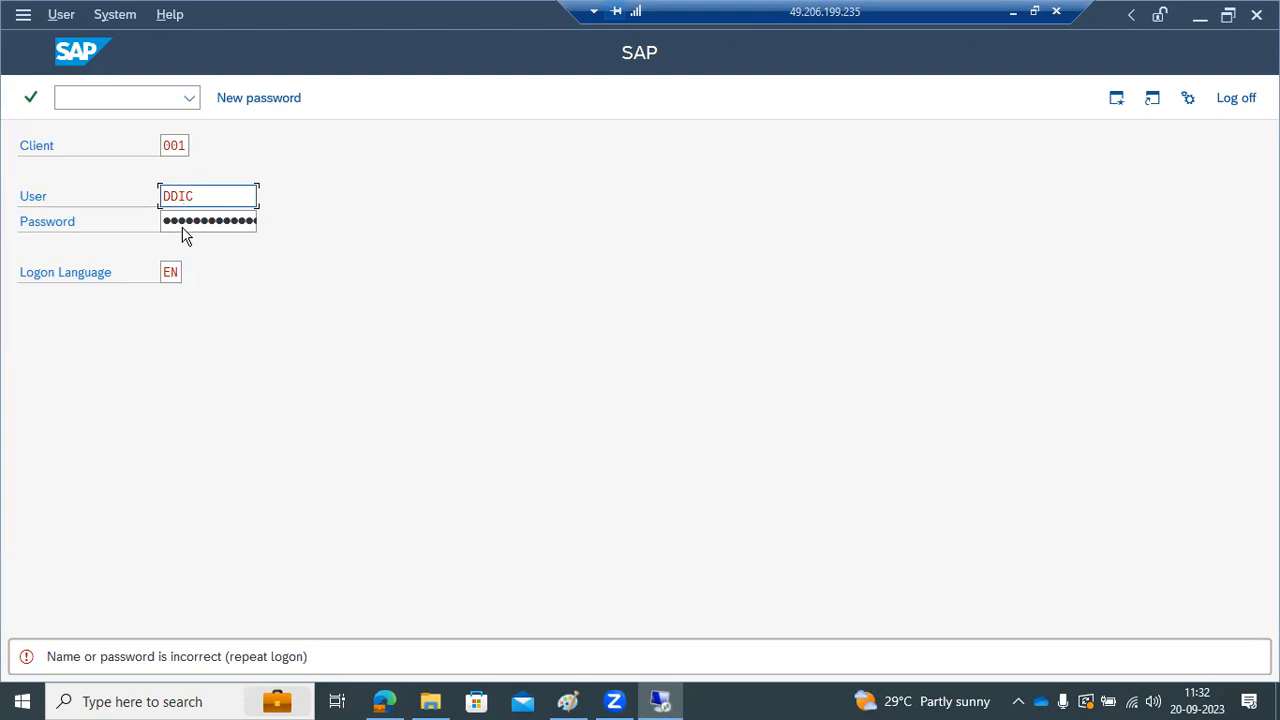
Check the masked password on the failed ddic logon, then close that logon screen.
{"action": "left_click", "coordinate": [187, 219]}
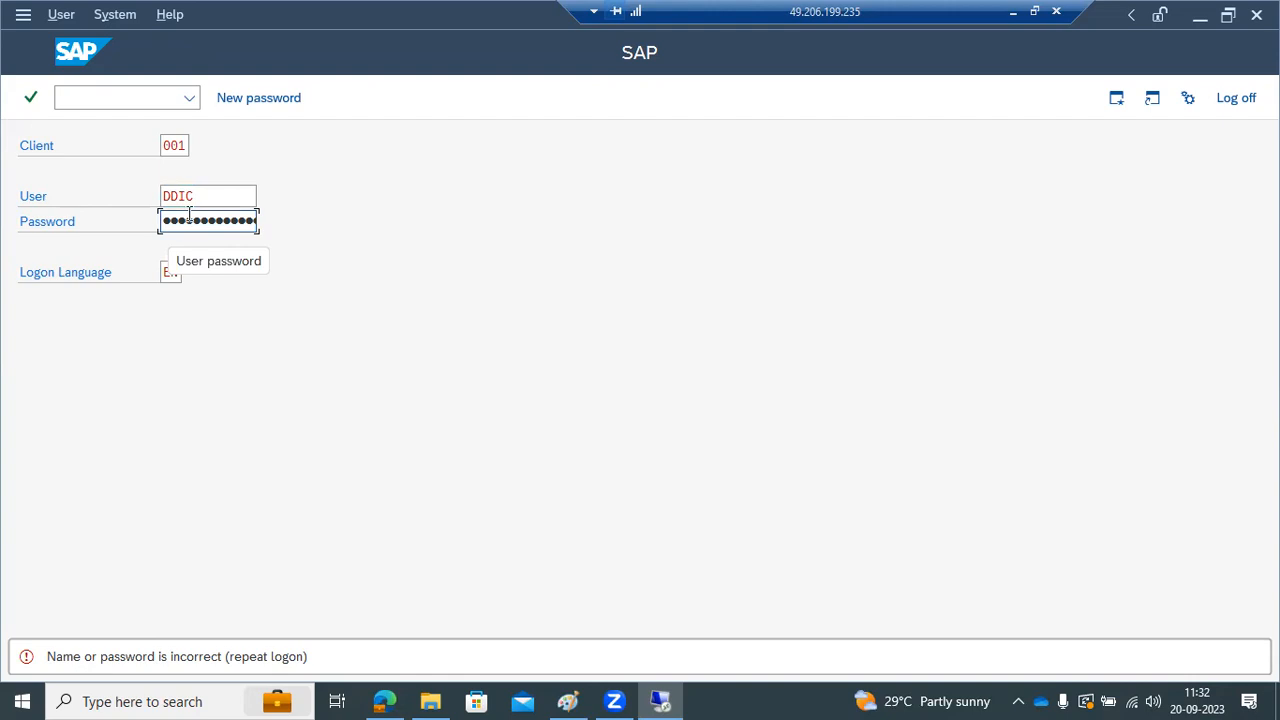
{"action": "left_click_drag", "start_coordinate": [928, 19], "coordinate": [757, 19]}
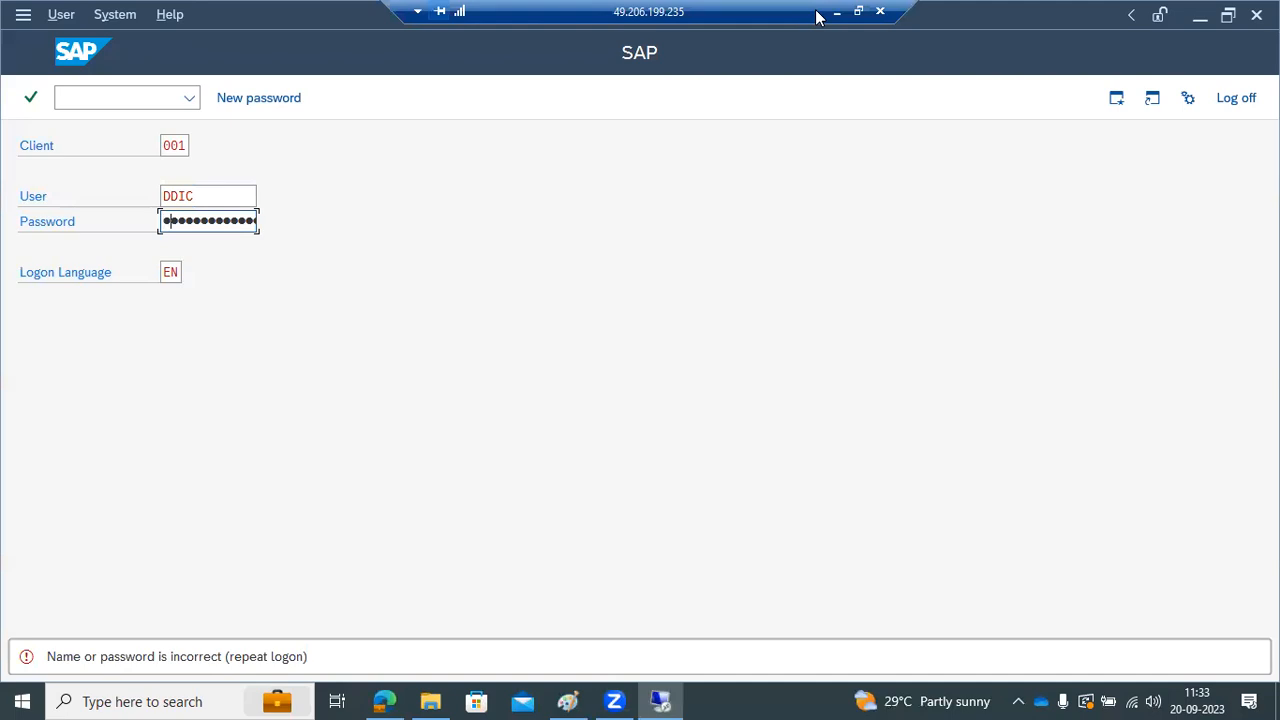
{"action": "key", "text": "Right"}
{"action": "key", "text": "Right"}
{"action": "key", "text": "shift+Tab"}
{"action": "key", "text": "Tab"}
{"action": "key", "text": "Right"}
{"action": "key", "text": "Right"}
{"action": "key", "text": "Return"}
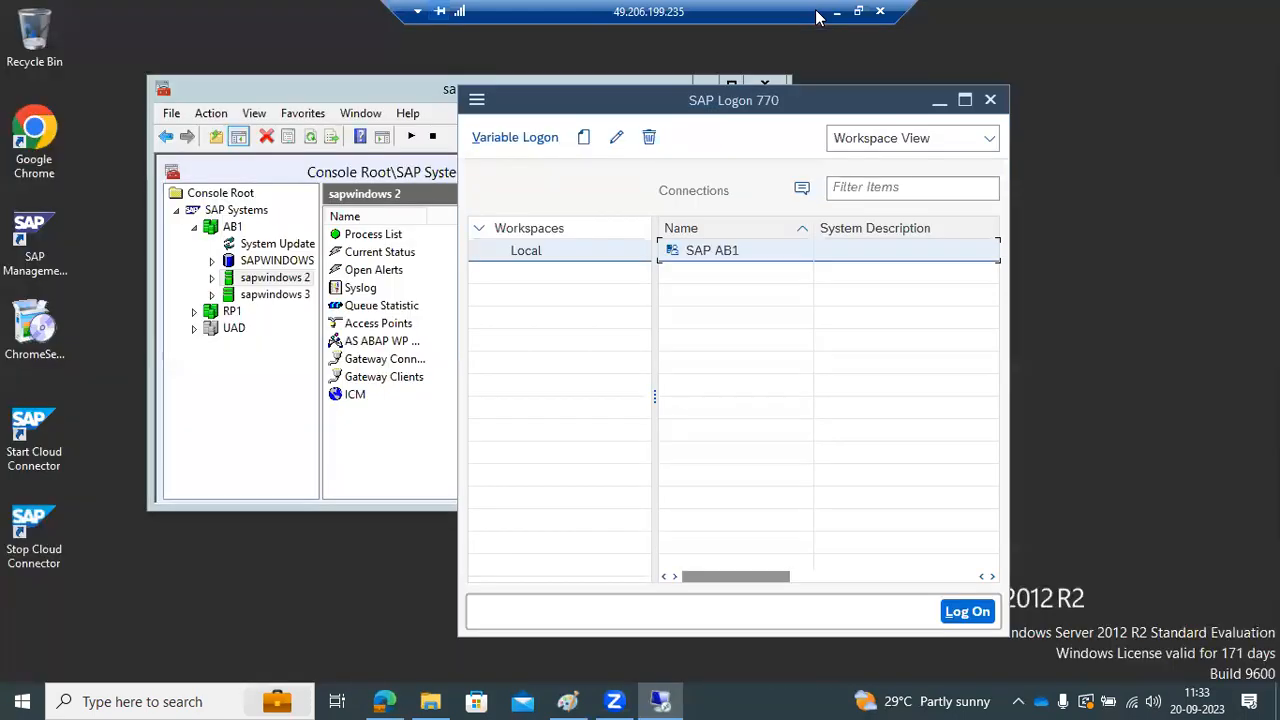
Start a new SAP AB1 logon session and enter user sap*, correcting the stray letter.
{"action": "double_click", "coordinate": [704, 254]}
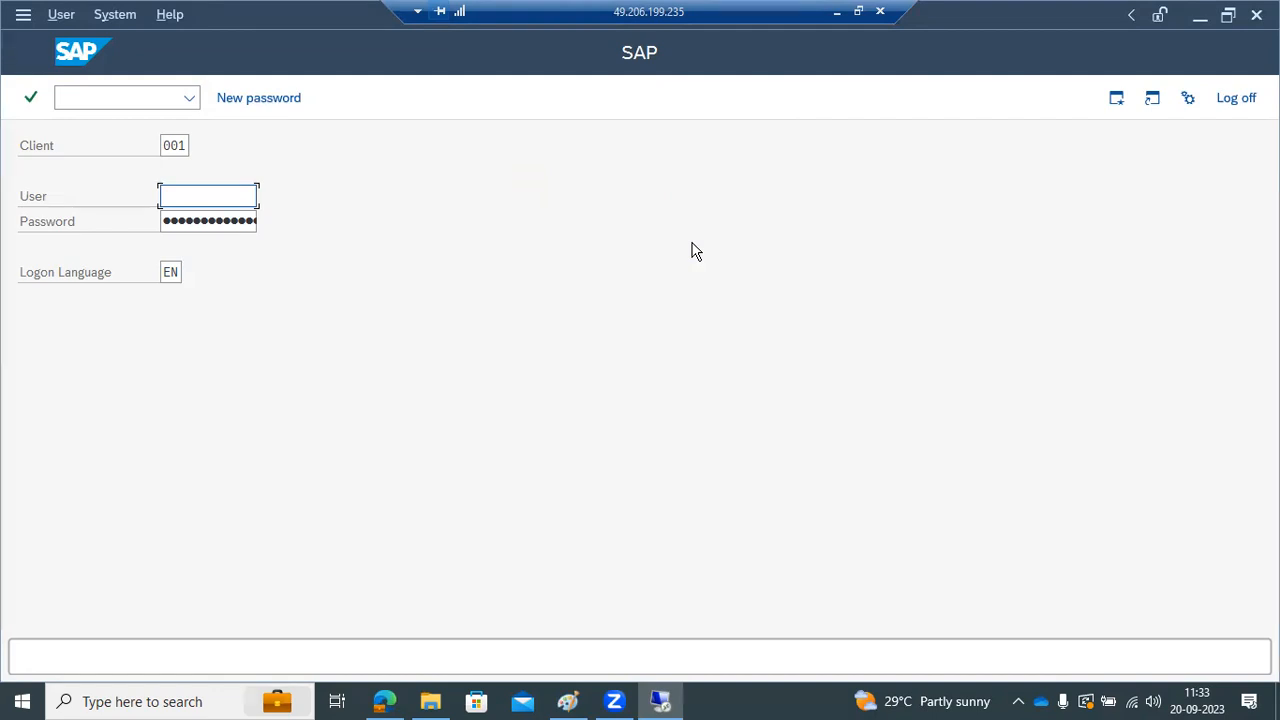
{"action": "type", "text": "sap*i"}
{"action": "key", "text": "BackSpace"}
{"action": "key", "text": "Tab"}
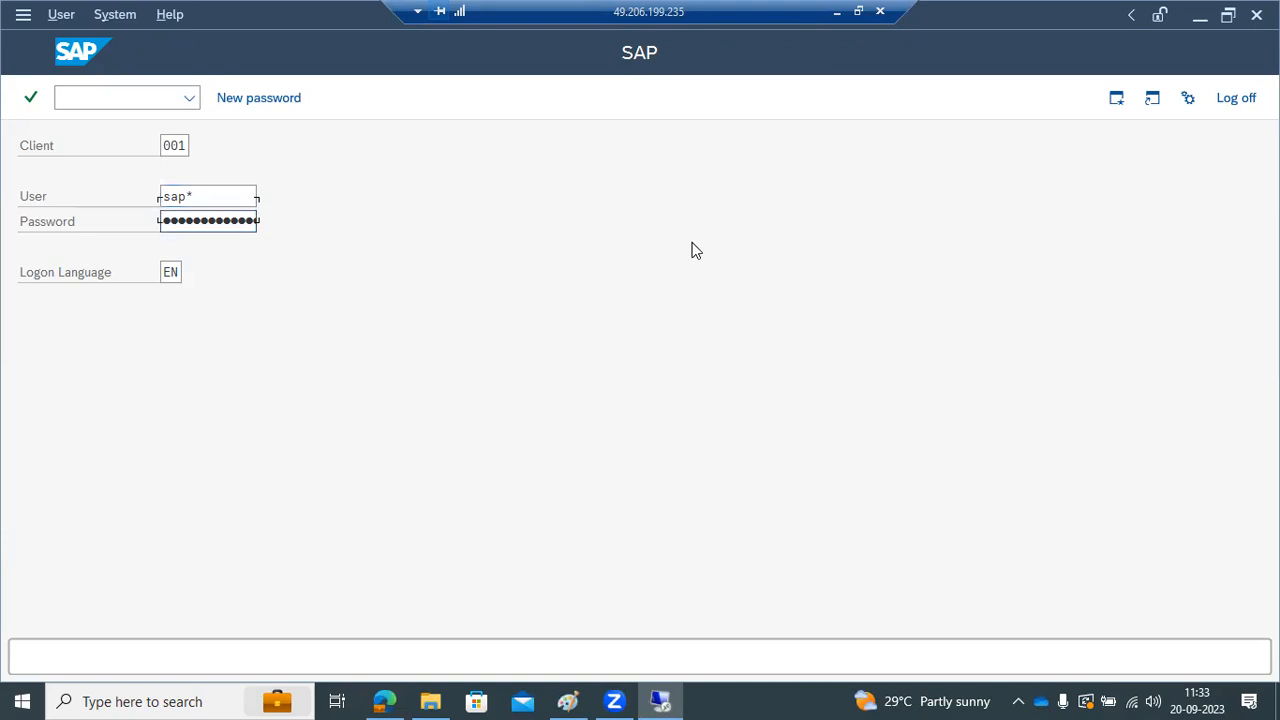
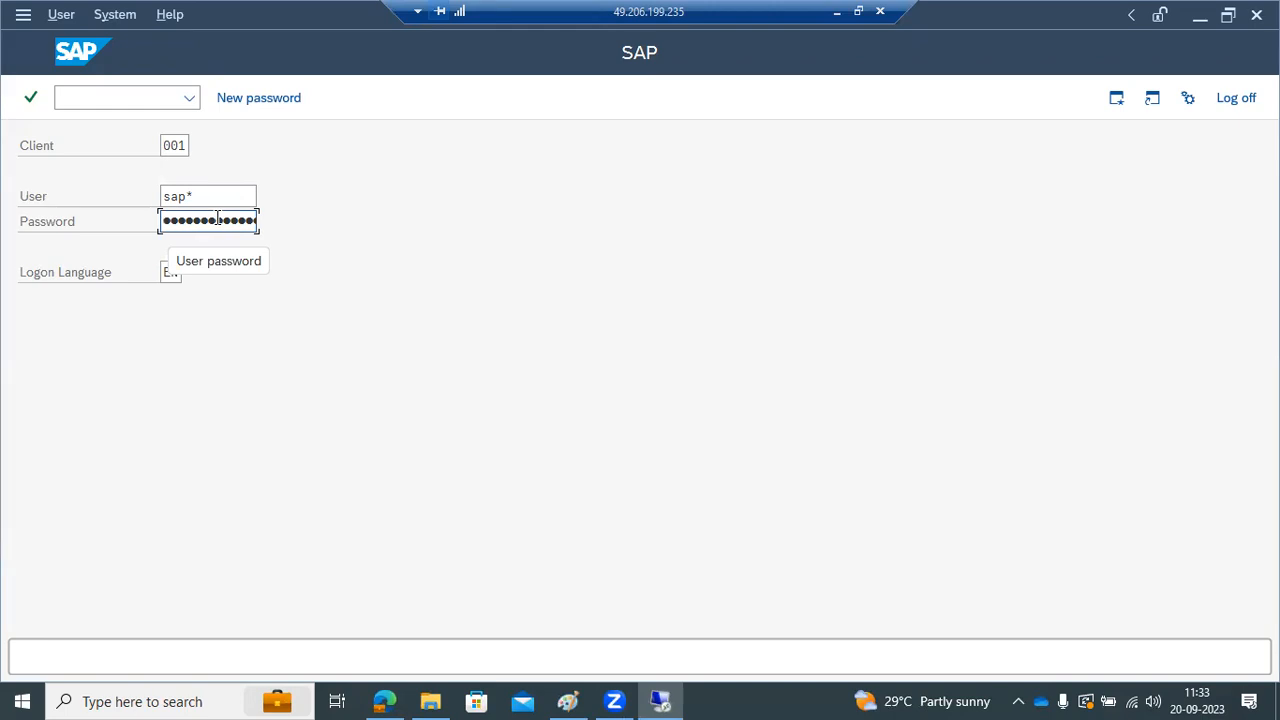
Re-enter the sap* password and log on to client 001, which fails with 'Name or password is incorrect'.
{"action": "type", "text": "•••"}
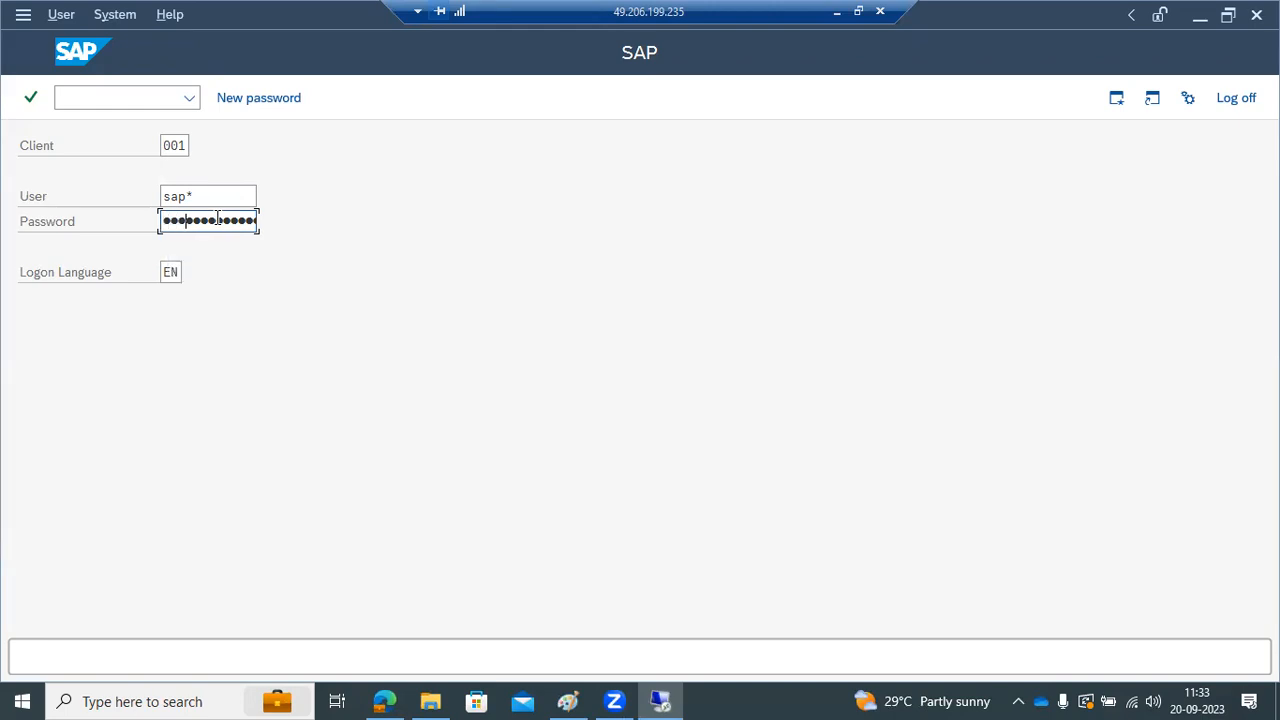
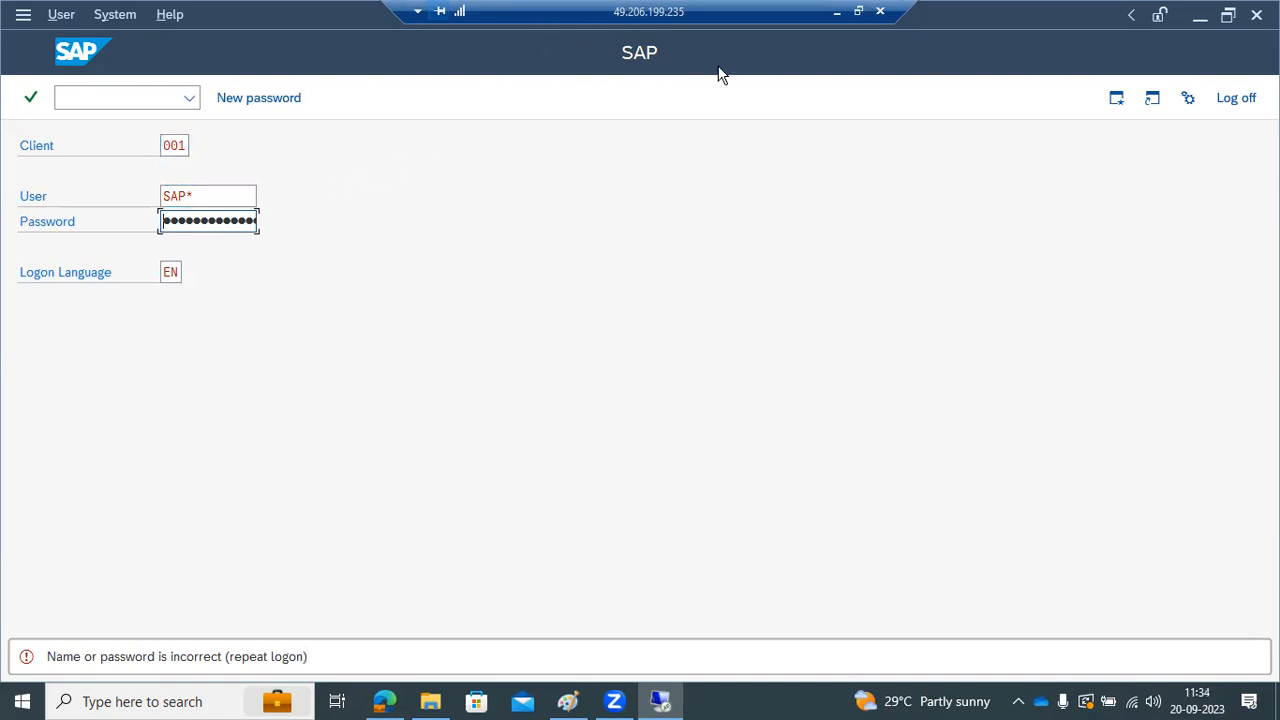
Log off the rejected logon session to return to SAP Logon 770.
{"action": "left_click", "coordinate": [1238, 99]}
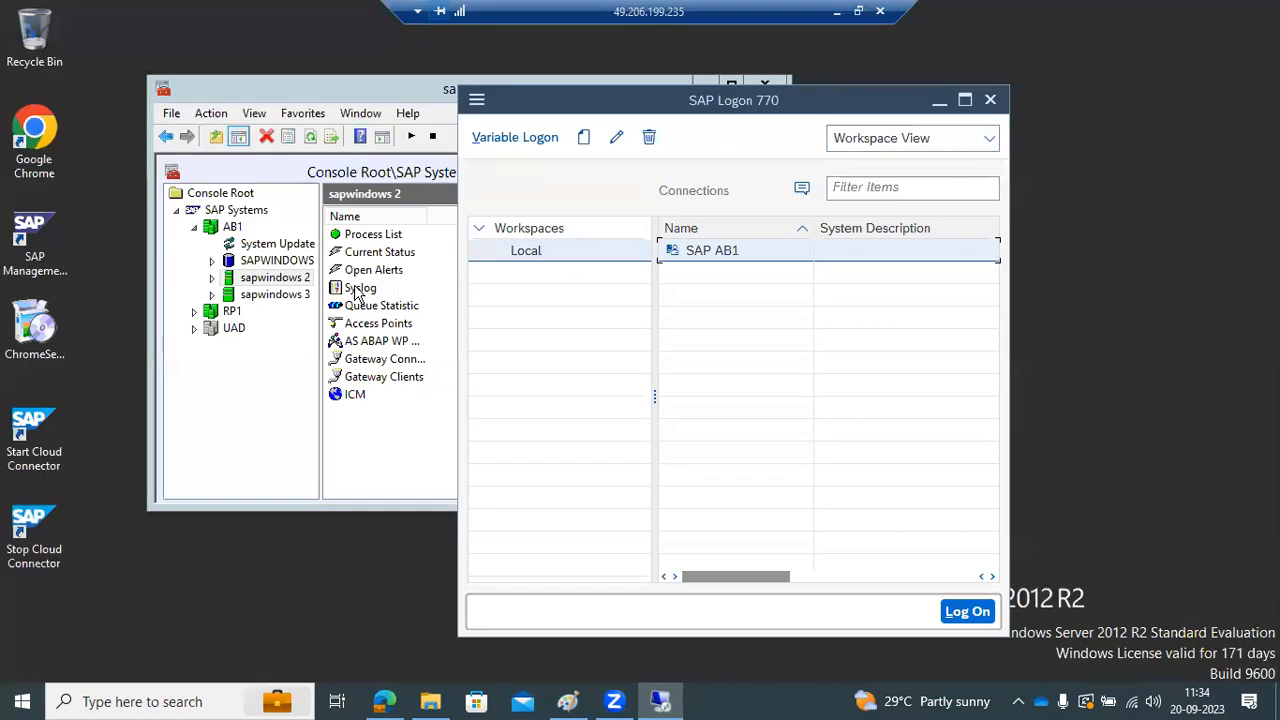
Expand RP1 in the SAP management console to check its instances.
{"action": "left_click", "coordinate": [216, 311]}
{"action": "left_click", "coordinate": [193, 311]}
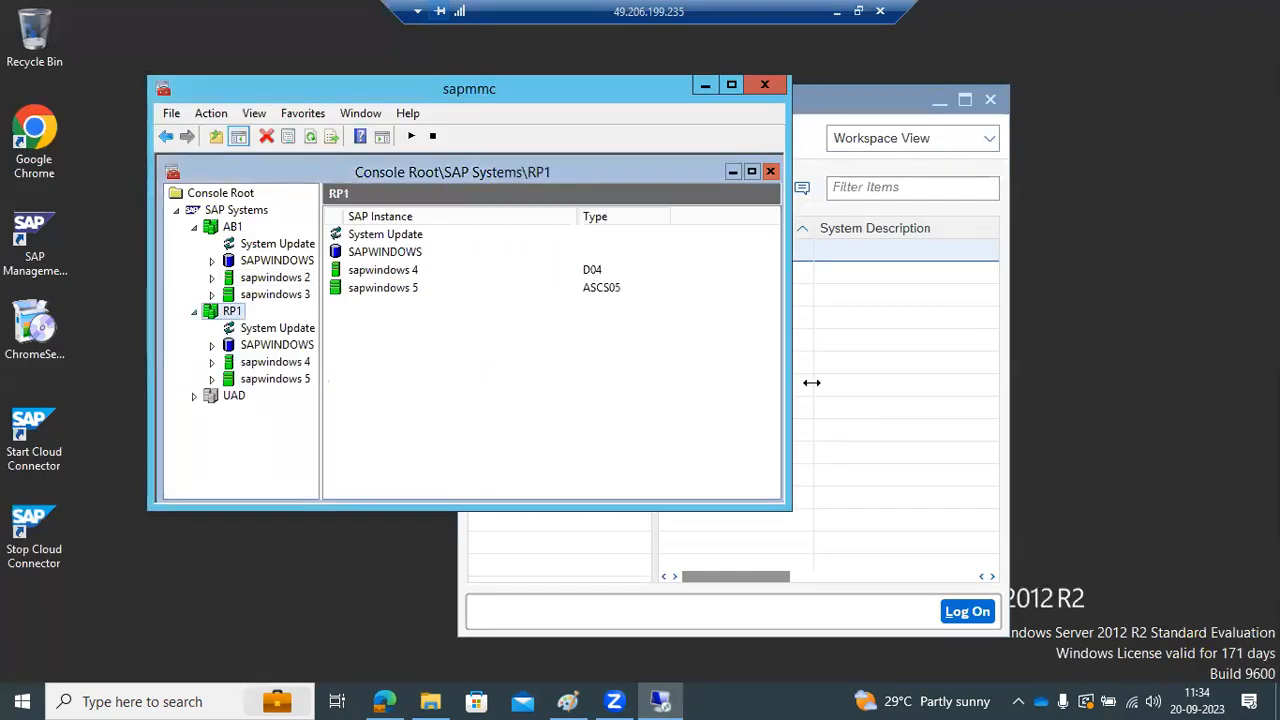
{"action": "left_click", "coordinate": [888, 400]}
Start a new user-specified connection with description RP1 and system ID RP1.
{"action": "left_click", "coordinate": [583, 140]}
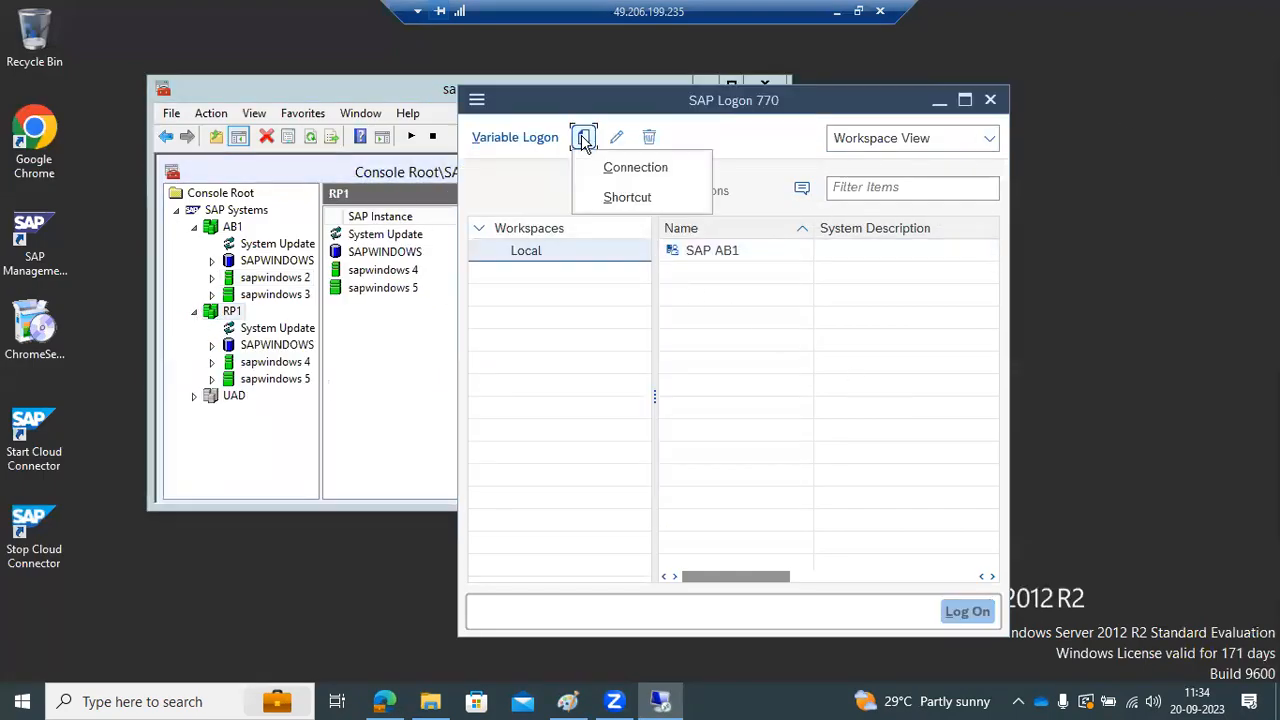
{"action": "left_click", "coordinate": [584, 138]}
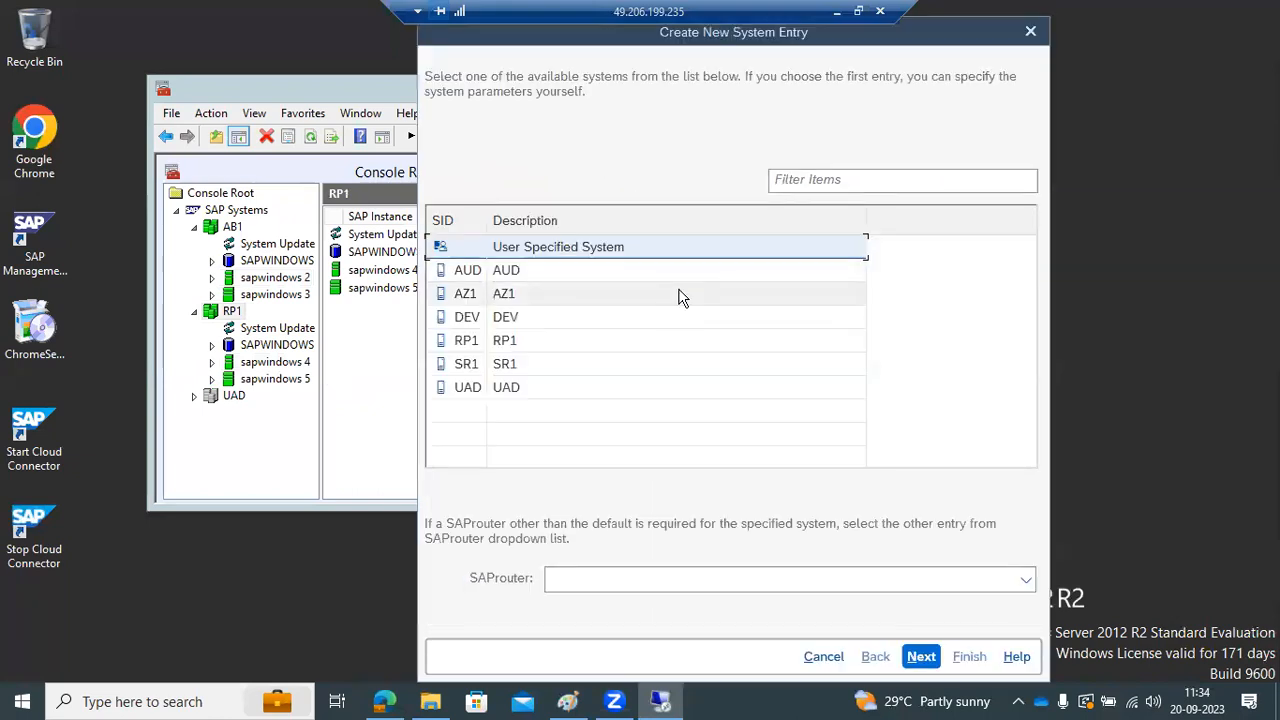
{"action": "left_click", "coordinate": [920, 656]}
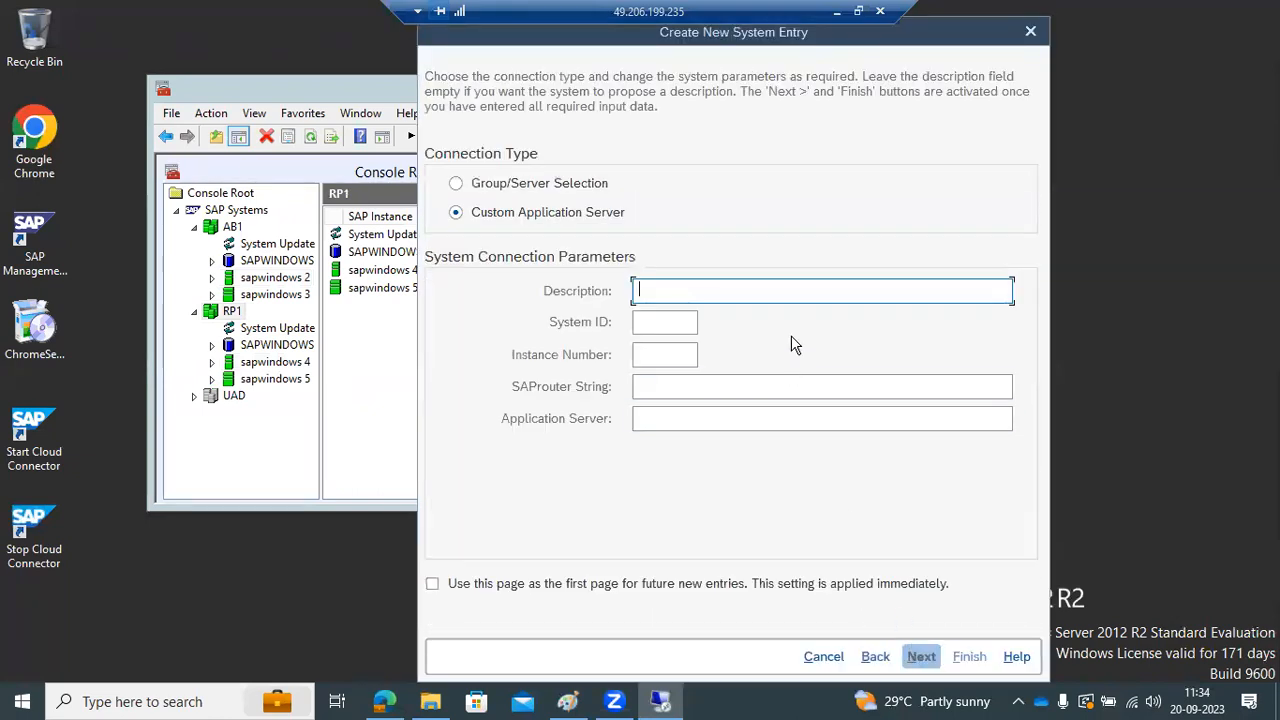
{"action": "type", "text": "RP1q"}
{"action": "key", "text": "Tab"}
{"action": "type", "text": "RP1"}
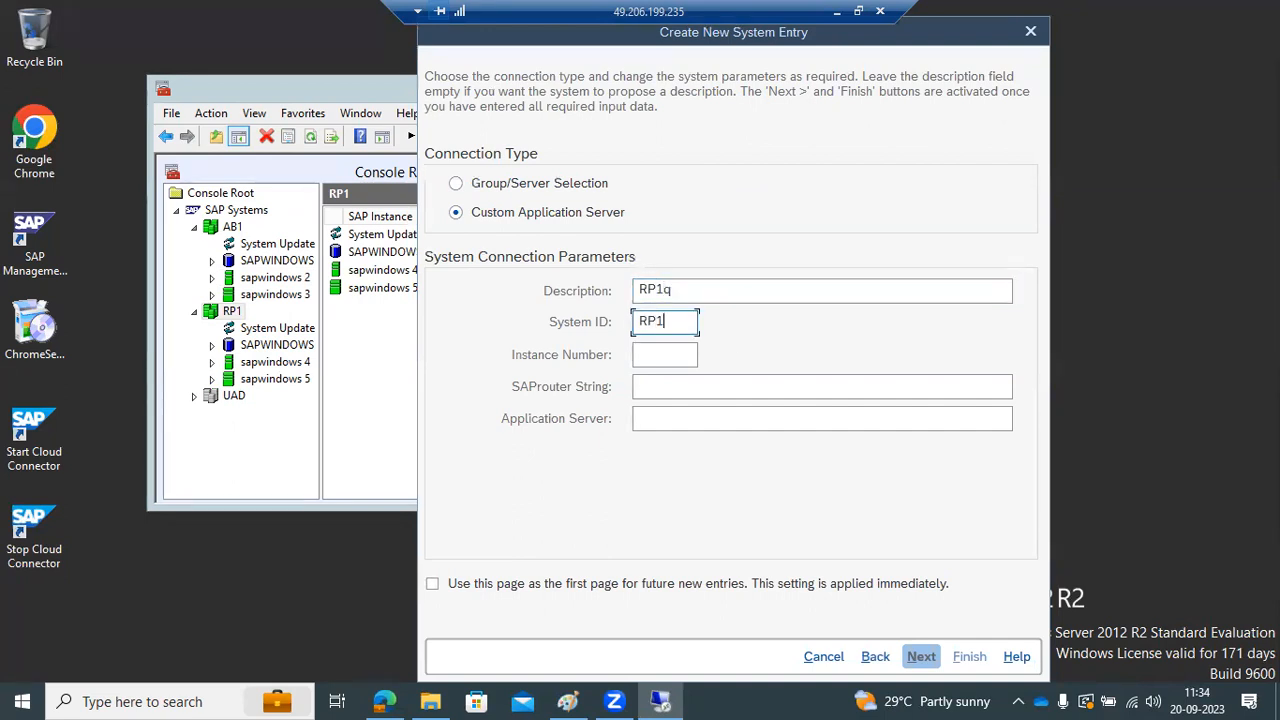
{"action": "left_click", "coordinate": [768, 299]}
{"action": "key", "text": "BackSpace"}
Enter instance 04 and application server sapwindows, then finish the RP1 entry.
{"action": "left_click", "coordinate": [675, 356]}
{"action": "type", "text": "04"}
{"action": "left_click", "coordinate": [699, 427]}
{"action": "type", "text": "sapi"}
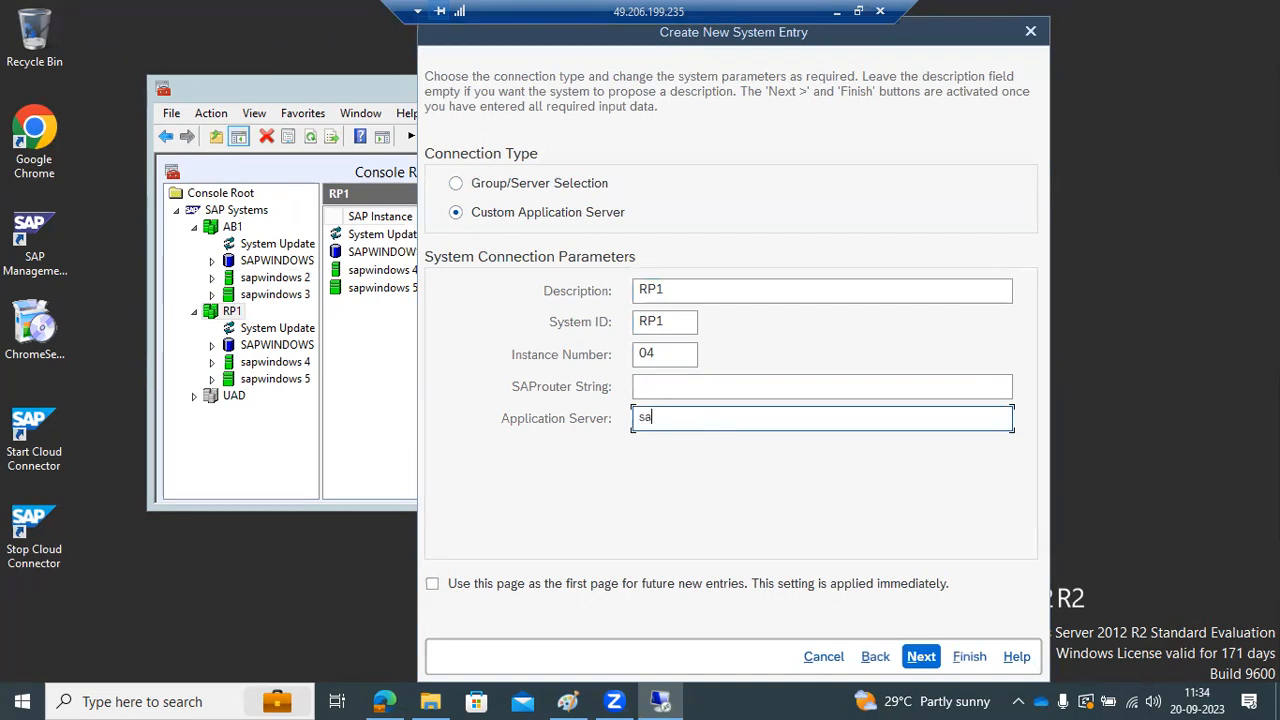
{"action": "key", "text": "BackSpace"}
{"action": "type", "text": "windows"}
{"action": "key", "text": "Return"}
{"action": "key", "text": "Return"}
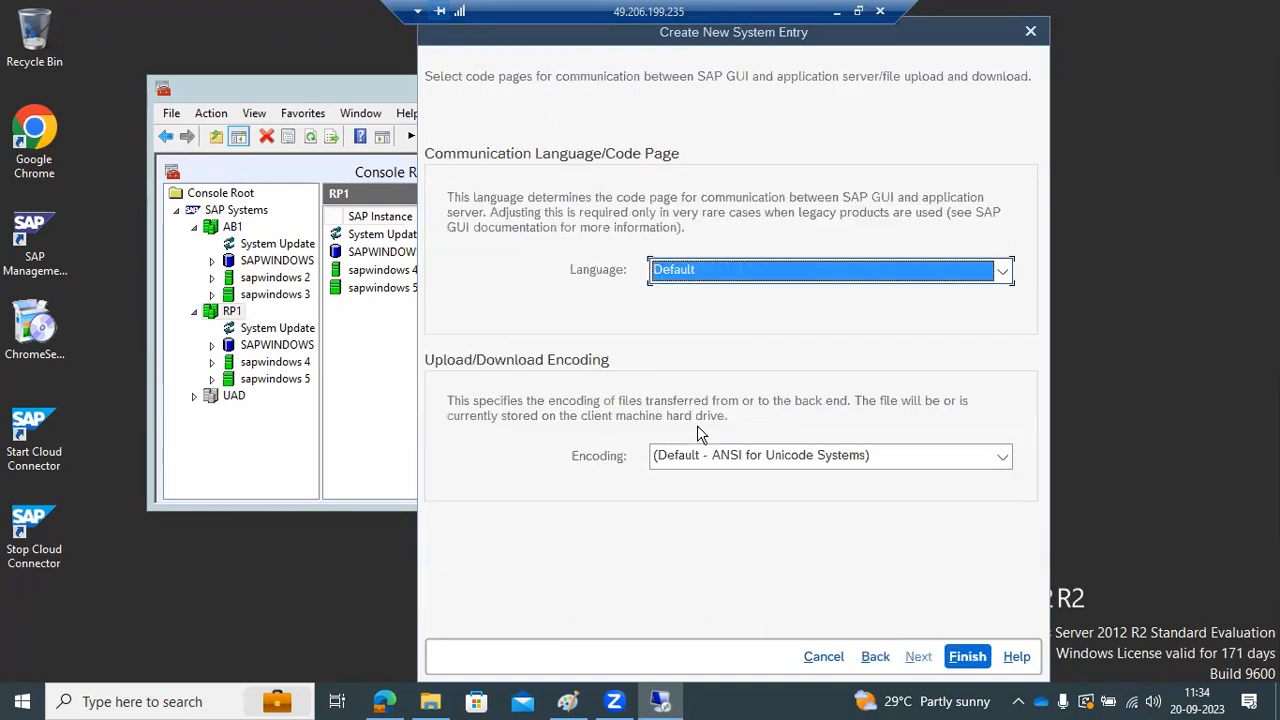
{"action": "key", "text": "Return"}
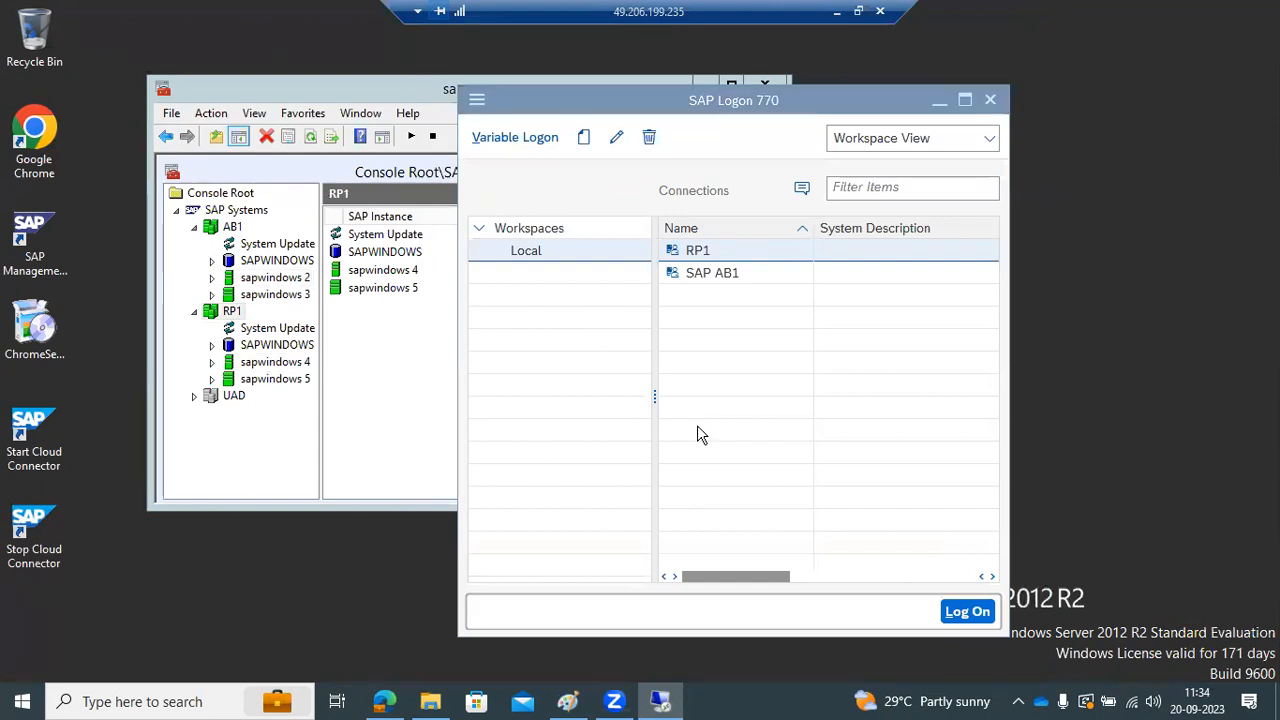
Connect to RP1, log on to client 001 as DDIC, accept the copyright notice, then minimize the session.
{"action": "key", "text": "Return"}
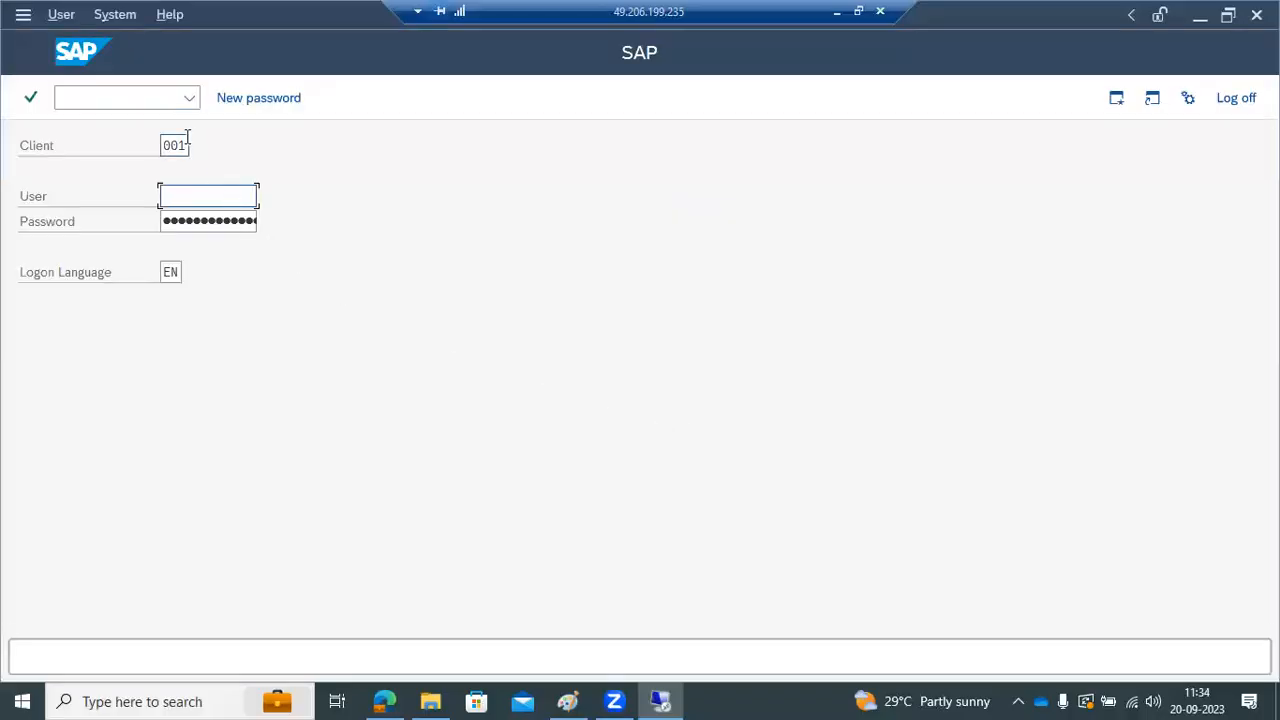
{"action": "type", "text": "ddic"}
{"action": "key", "text": "Tab"}
{"action": "type", "text": "•••••"}
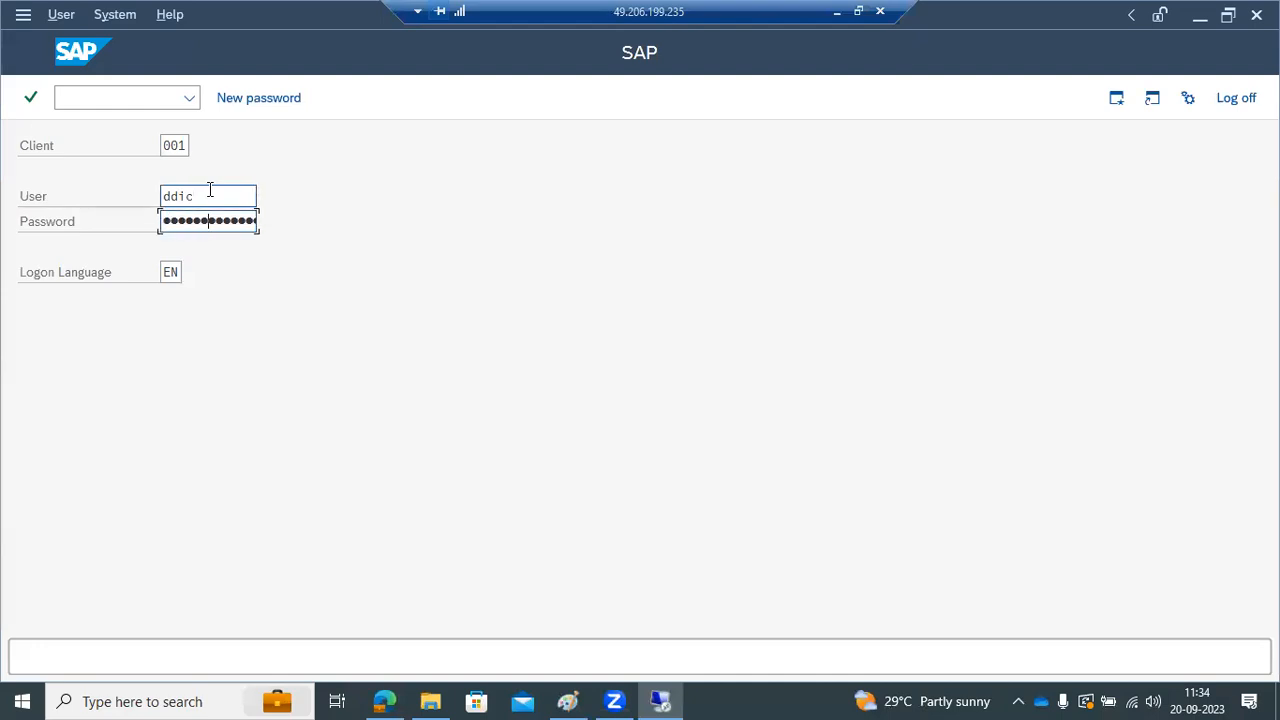
{"action": "key", "text": "Return"}
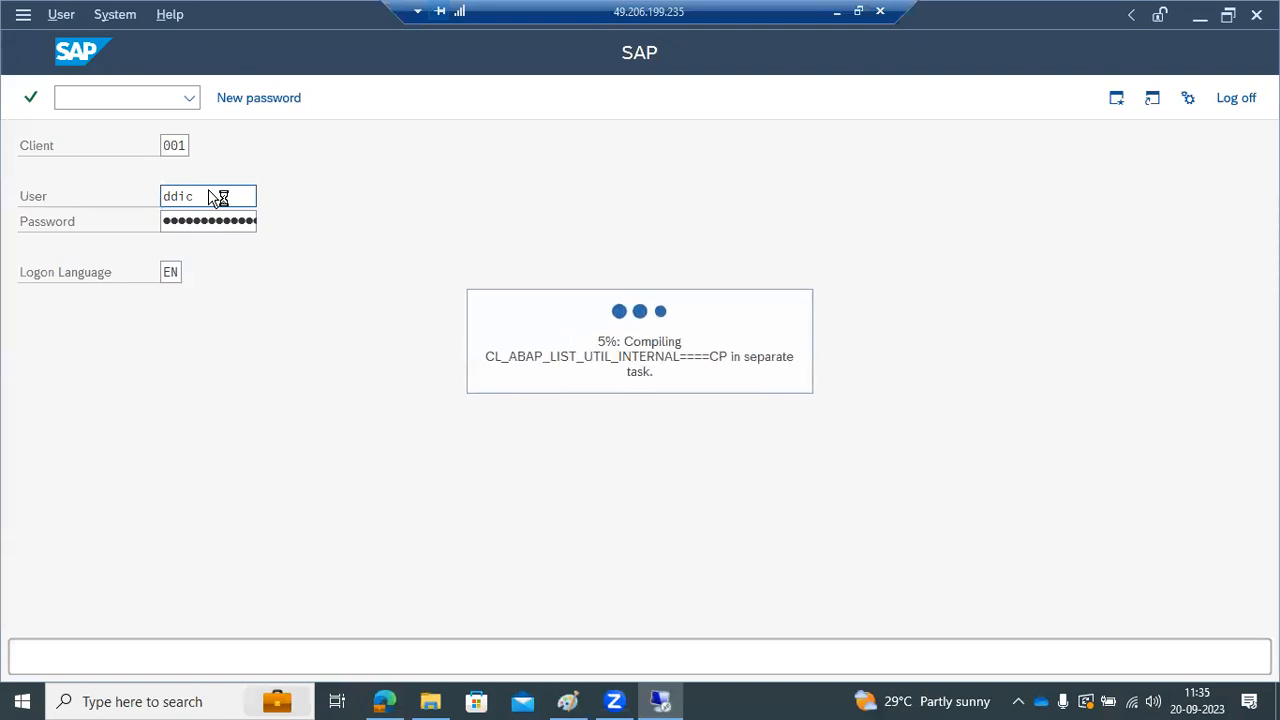
{"action": "key", "text": "Return"}
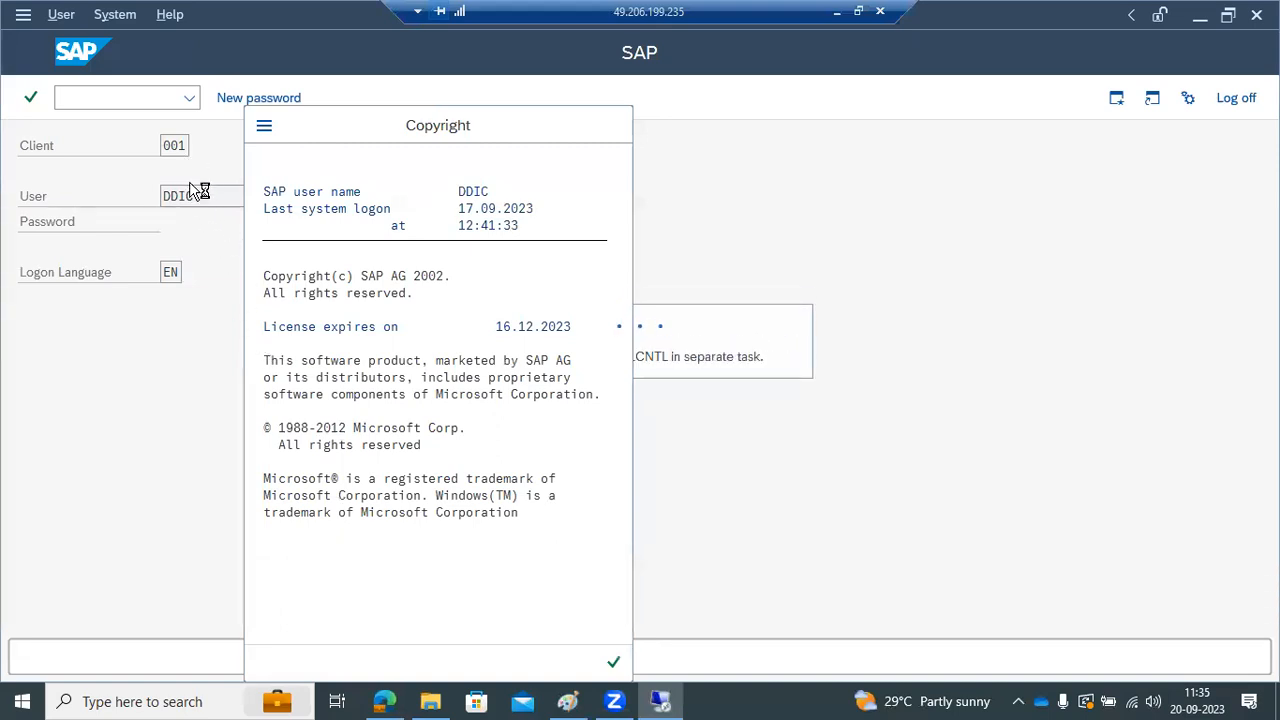
{"action": "left_click", "coordinate": [837, 11]}
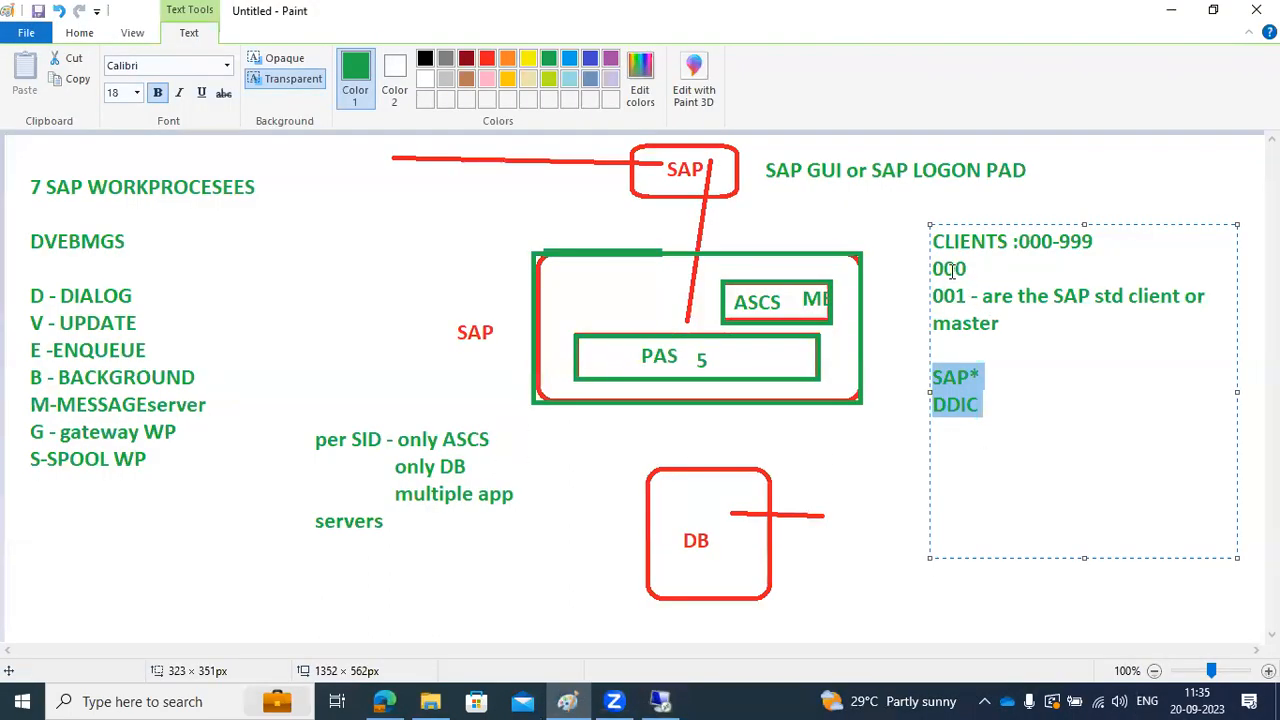
Highlight the client 000 and 001 notes in Paint, then restore the SAP session.
{"action": "left_click", "coordinate": [1011, 323]}
{"action": "left_click_drag", "start_coordinate": [1011, 323], "coordinate": [930, 262]}
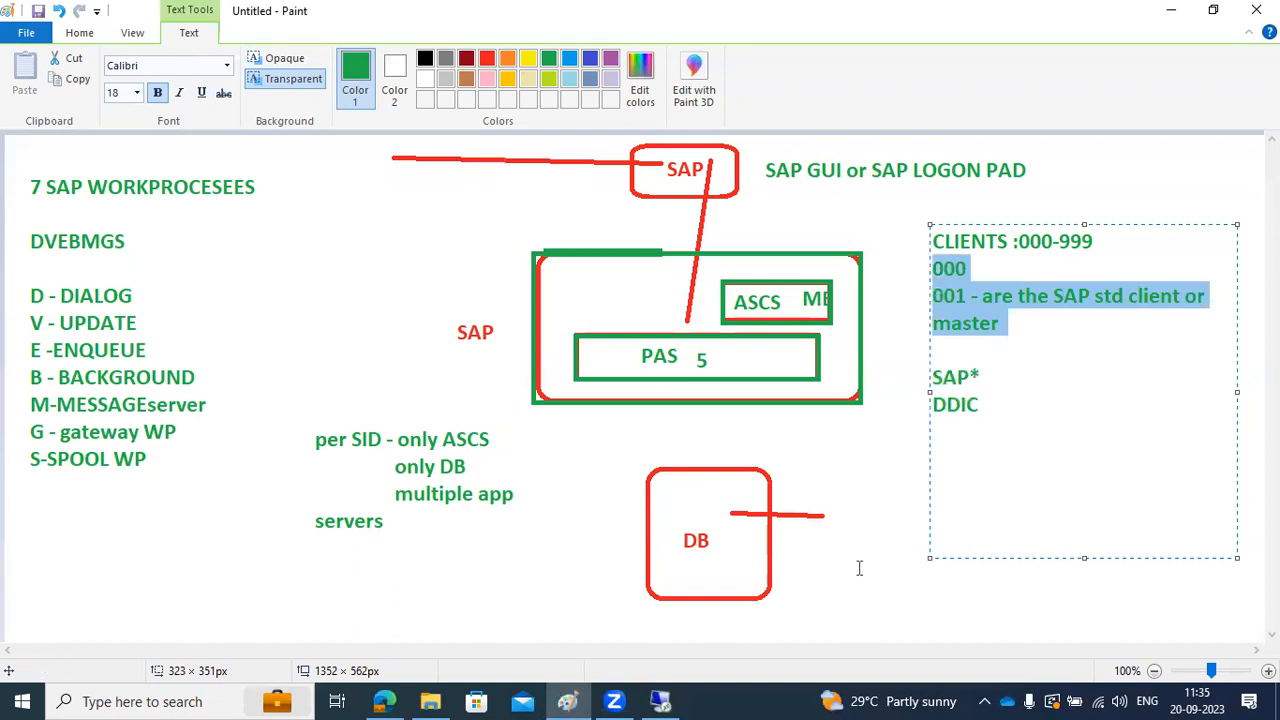
{"action": "left_click", "coordinate": [668, 700]}
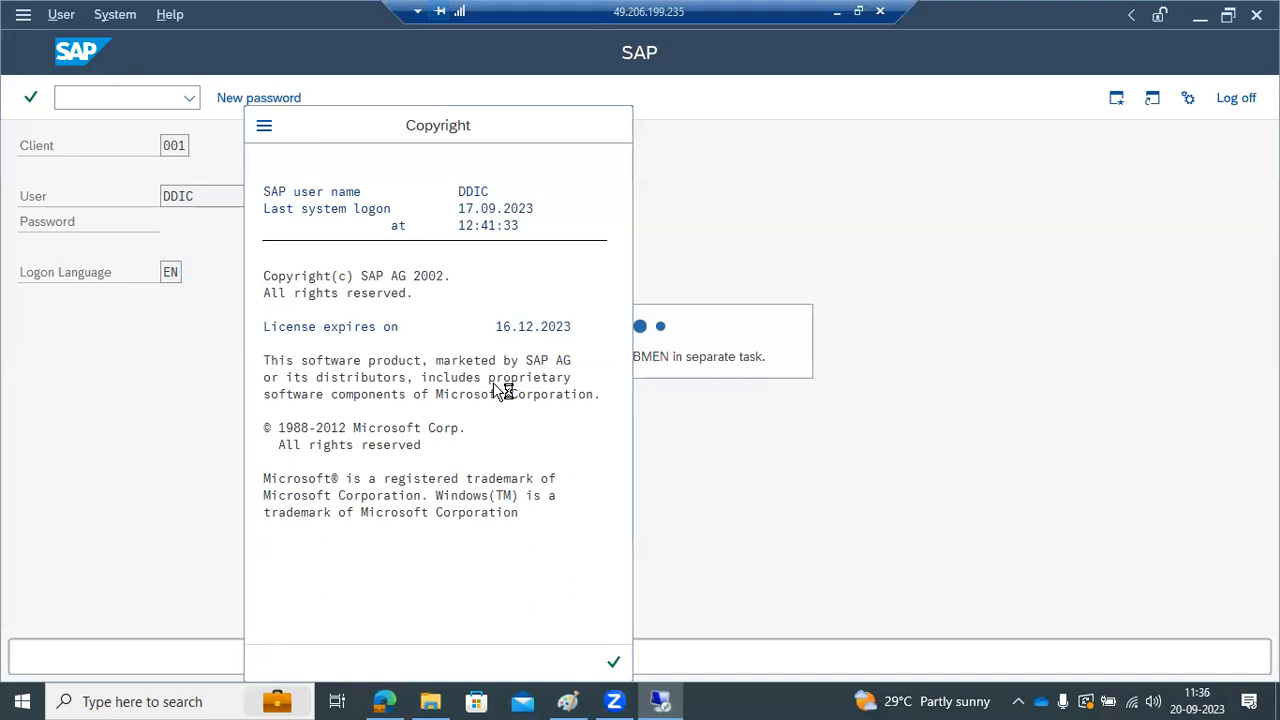
Enter SAP Easy Access, narrow its menu tree, then minimize and highlight the SAP* and DDIC notes.
{"action": "key", "text": "Return"}
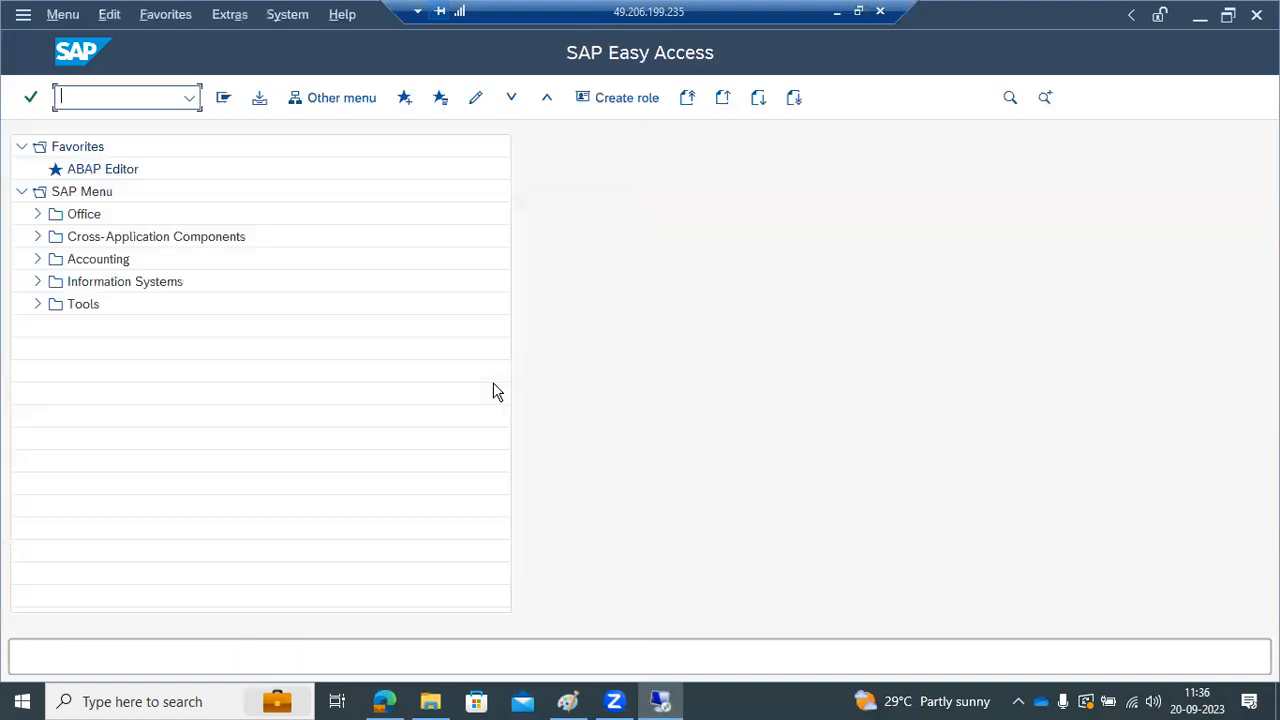
{"action": "left_click_drag", "start_coordinate": [511, 380], "coordinate": [356, 363]}
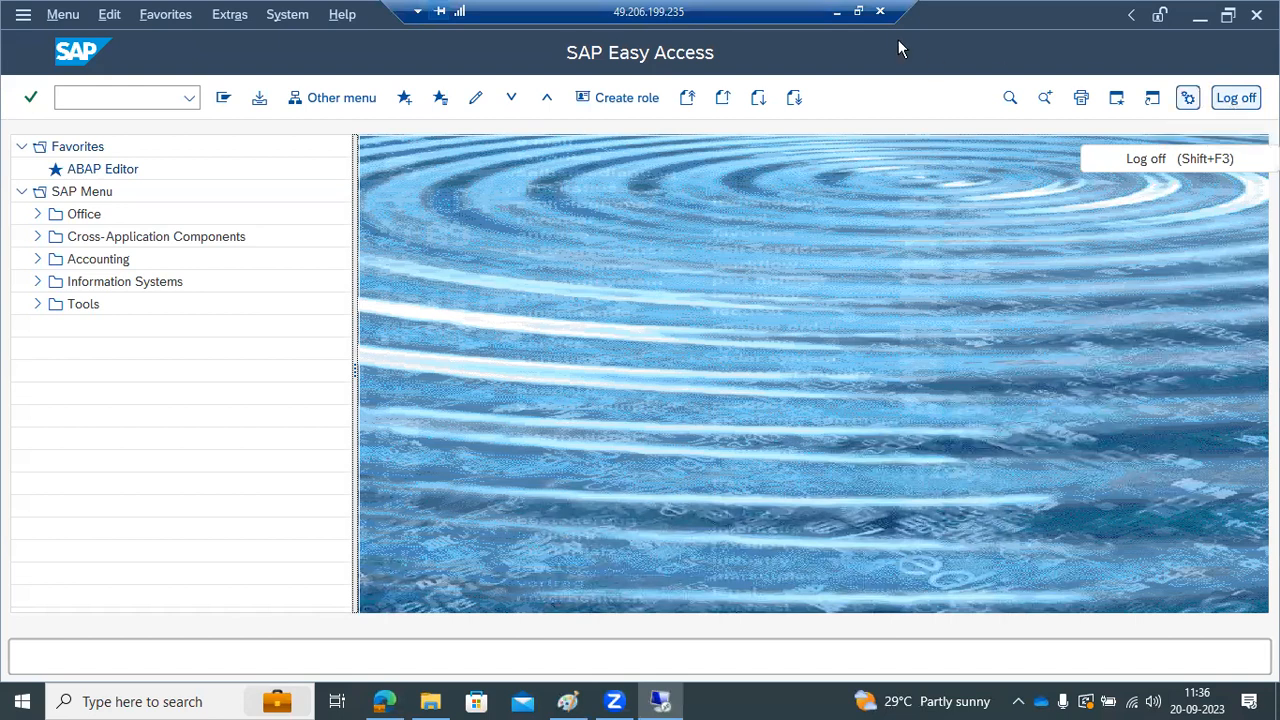
{"action": "left_click", "coordinate": [836, 12]}
{"action": "left_click_drag", "start_coordinate": [989, 404], "coordinate": [931, 376]}
{"action": "left_click", "coordinate": [966, 383]}
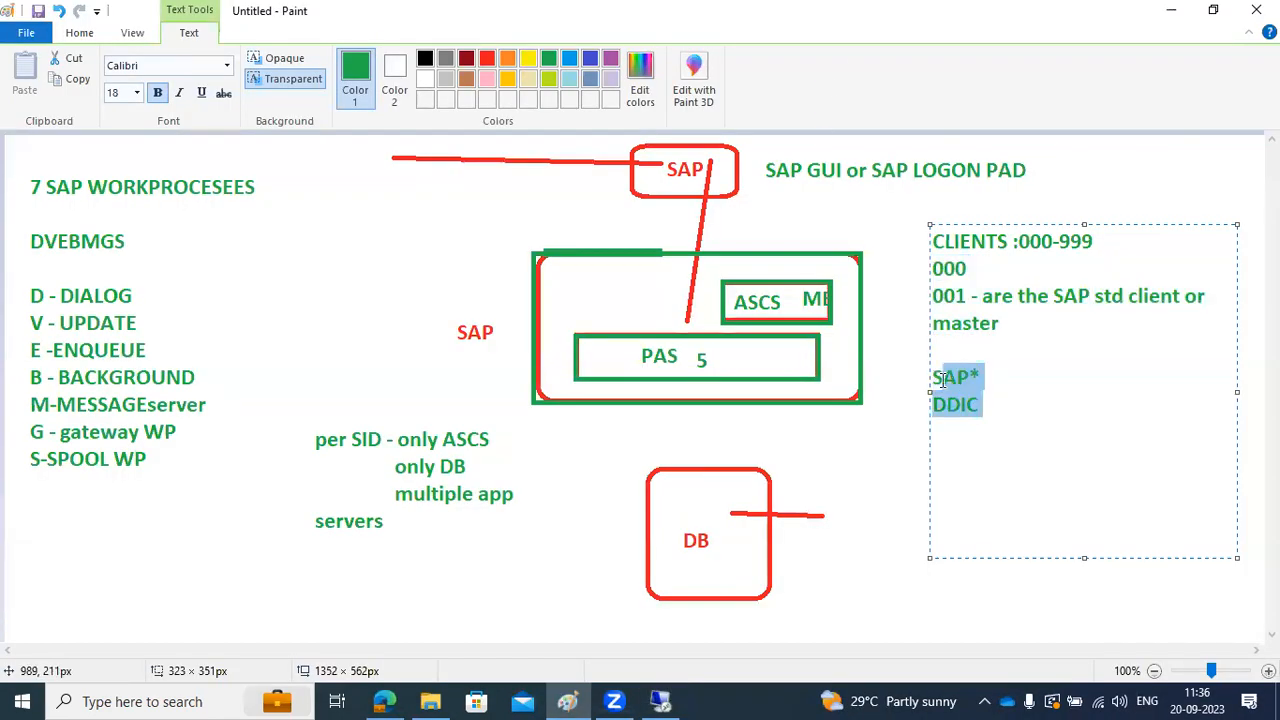
Highlight the SAP* and DDIC user names in Paint, then return to SAP Easy Access.
{"action": "left_click", "coordinate": [998, 407]}
{"action": "left_click_drag", "start_coordinate": [965, 393], "coordinate": [935, 380]}
{"action": "left_click", "coordinate": [668, 700]}
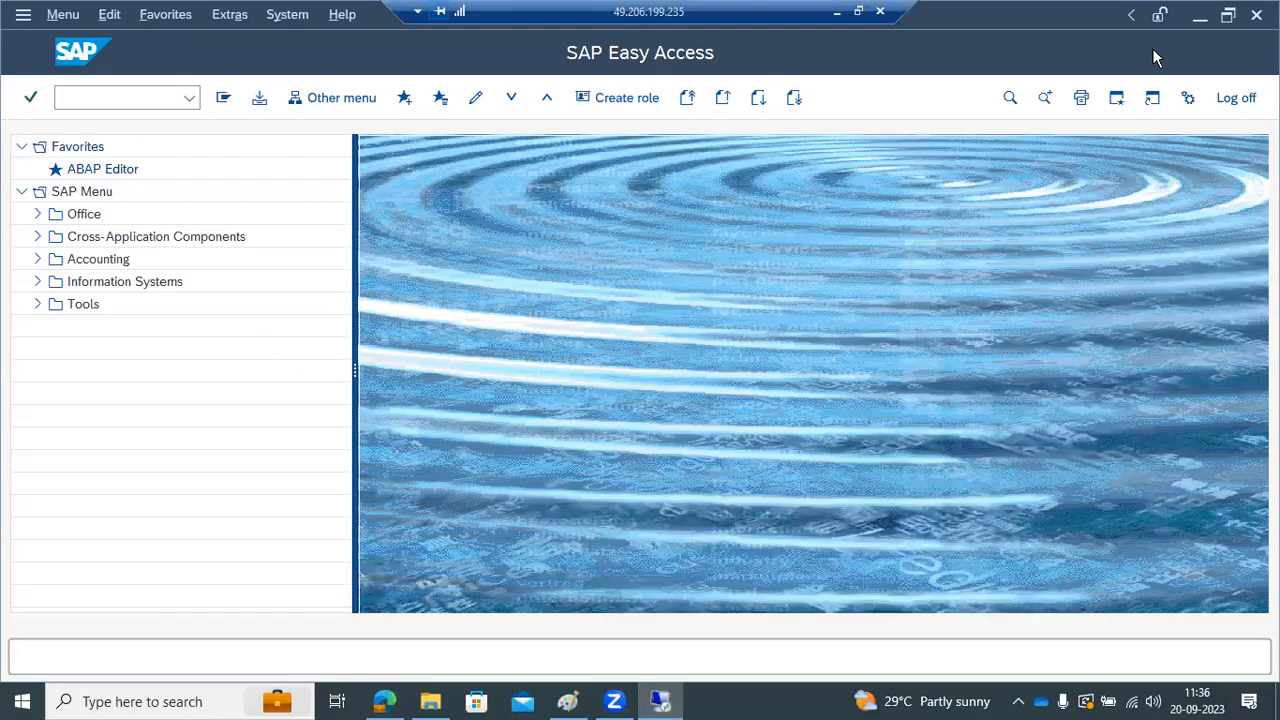
Log DDIC off from SAP Easy Access and minimize the remote session to Paint.
{"action": "left_click", "coordinate": [1198, 18]}
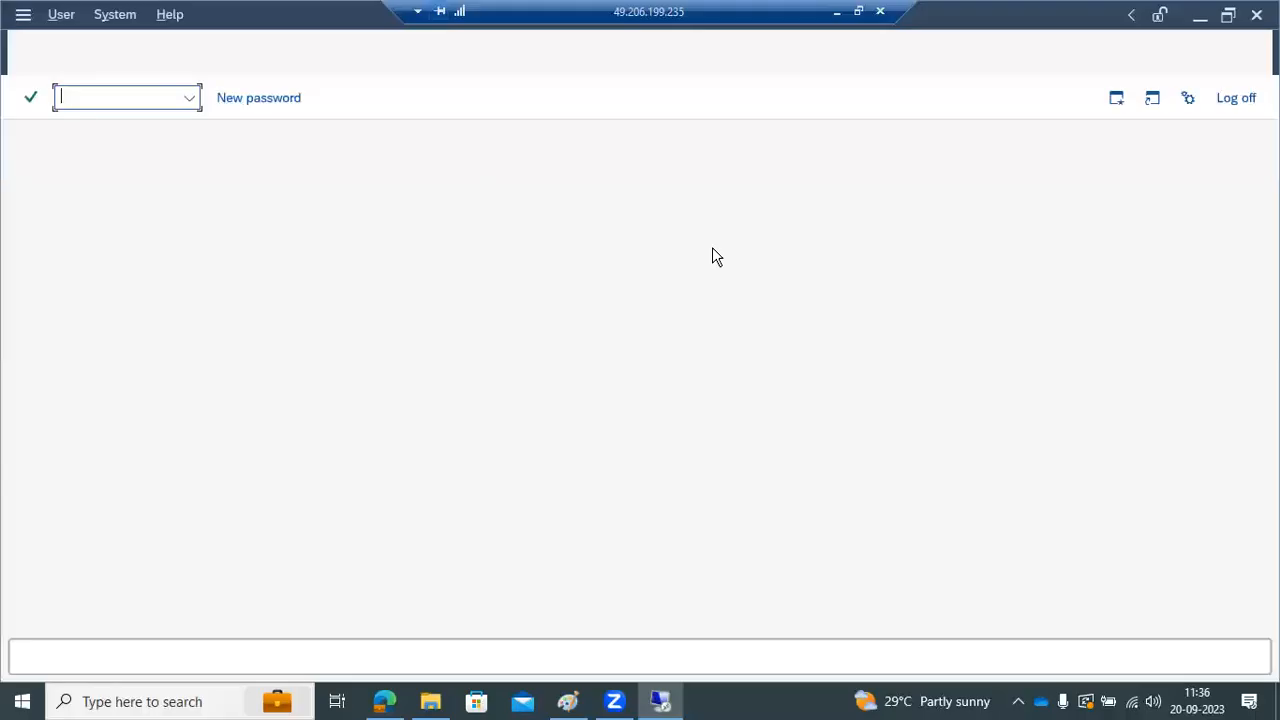
{"action": "left_click", "coordinate": [837, 12]}
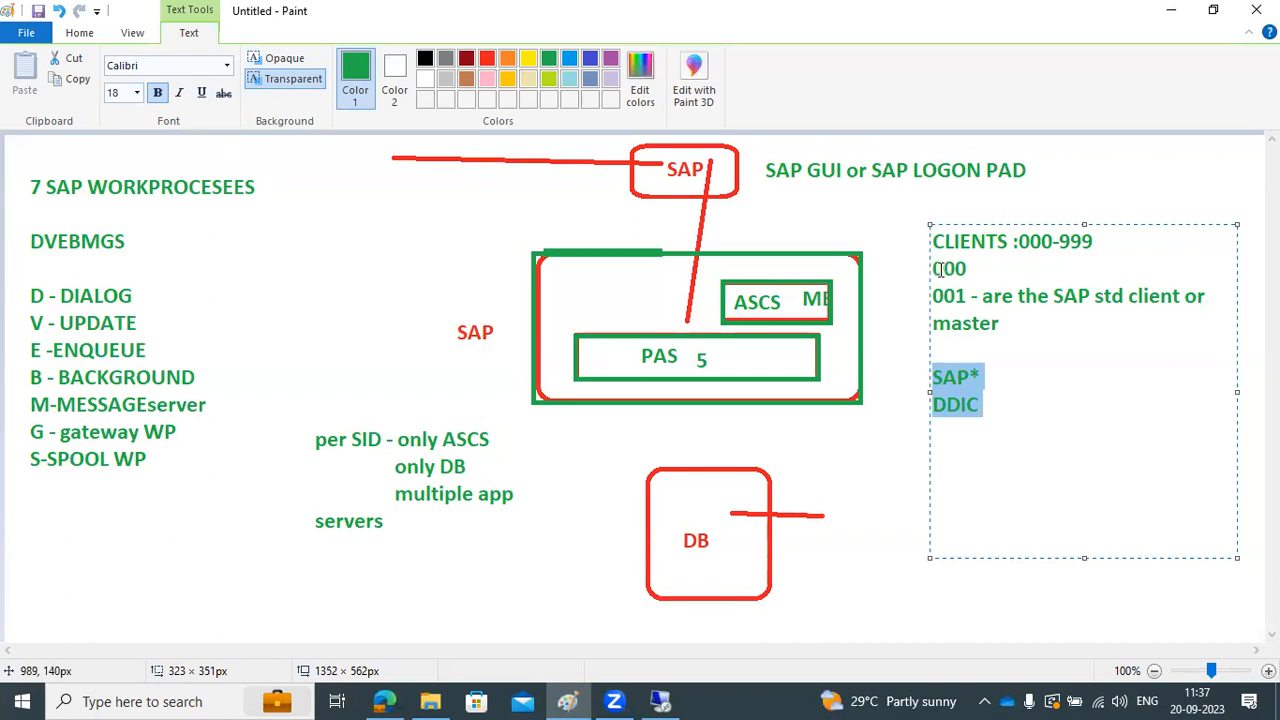
Add a new line '100---------' under DDIC in the Paint notes.
{"action": "left_click_drag", "start_coordinate": [933, 268], "coordinate": [1005, 323]}
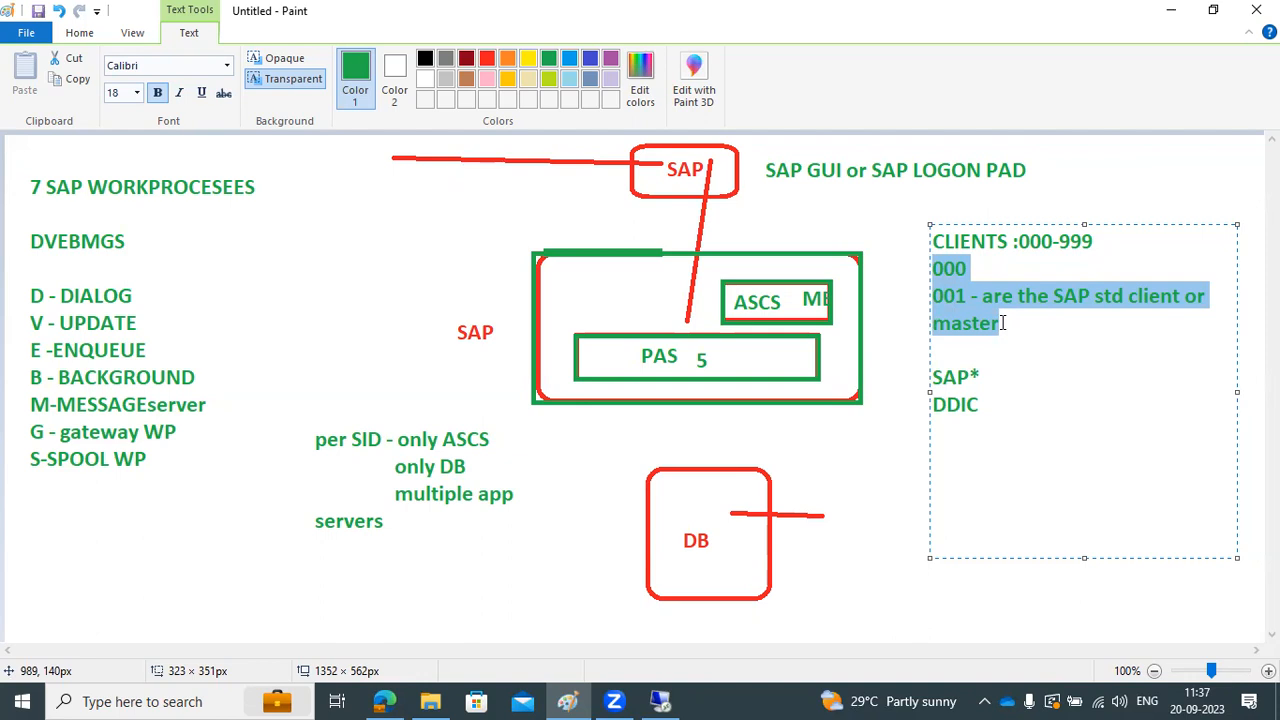
{"action": "left_click", "coordinate": [1003, 323]}
{"action": "left_click_drag", "start_coordinate": [980, 412], "coordinate": [933, 374]}
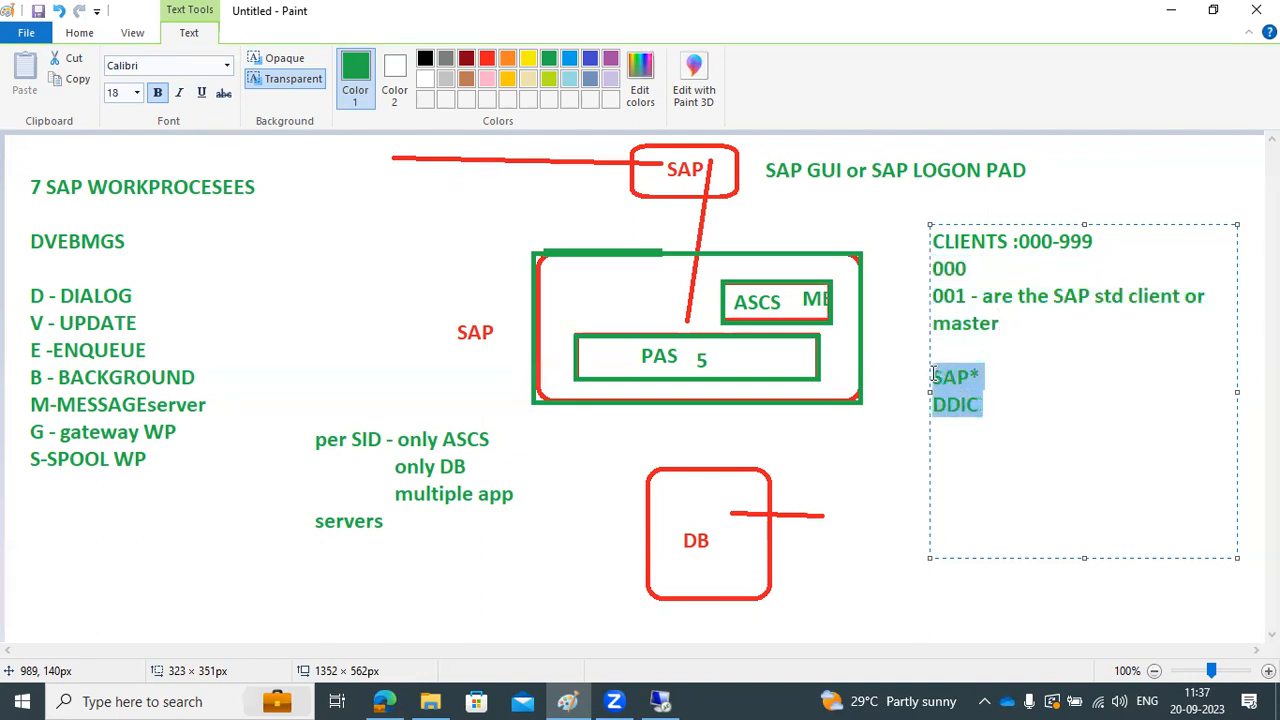
{"action": "left_click", "coordinate": [991, 406]}
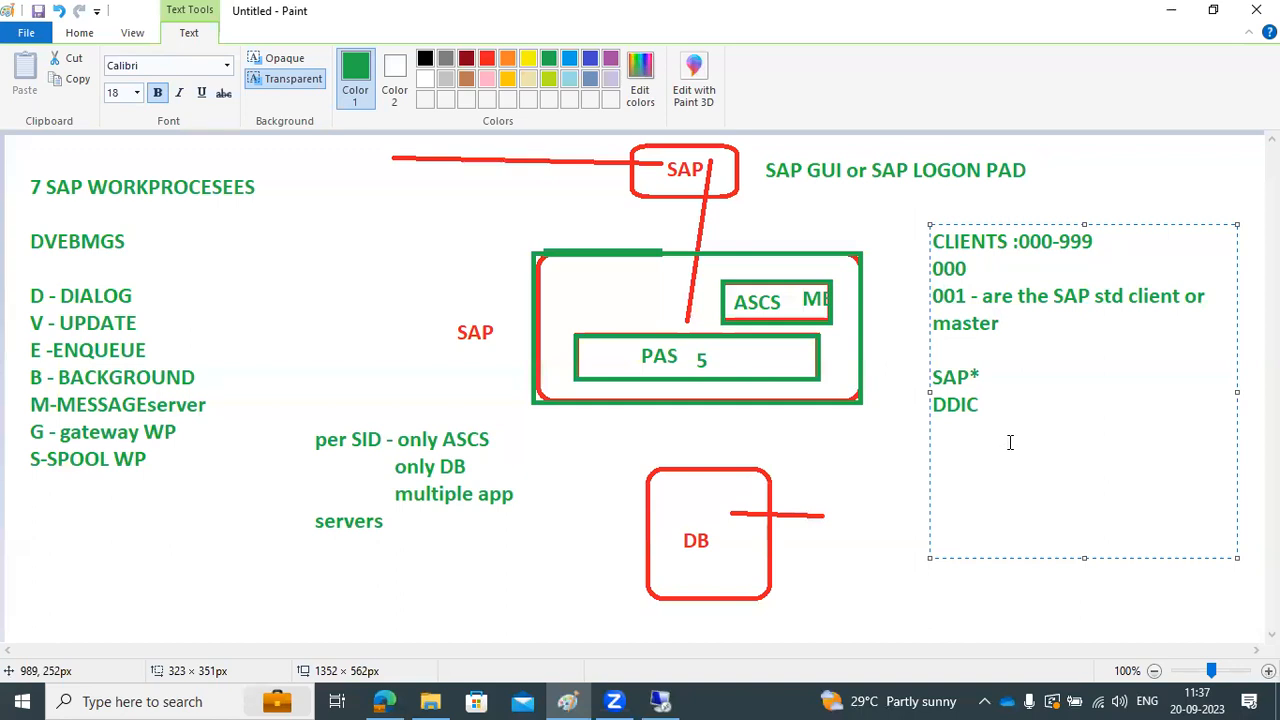
{"action": "key", "text": "Return"}
{"action": "key", "text": "Return"}
{"action": "type", "text": "100---------"}
Review the client and user notes, then return to the SAP logon and start entering user sap*.
{"action": "mouse_move", "coordinate": [936, 268]}
{"action": "left_mouse_down"}
{"action": "mouse_move", "coordinate": [985, 325]}
{"action": "mouse_move", "coordinate": [988, 362]}
{"action": "left_mouse_up"}
{"action": "left_click_drag", "start_coordinate": [1024, 460], "coordinate": [937, 458]}
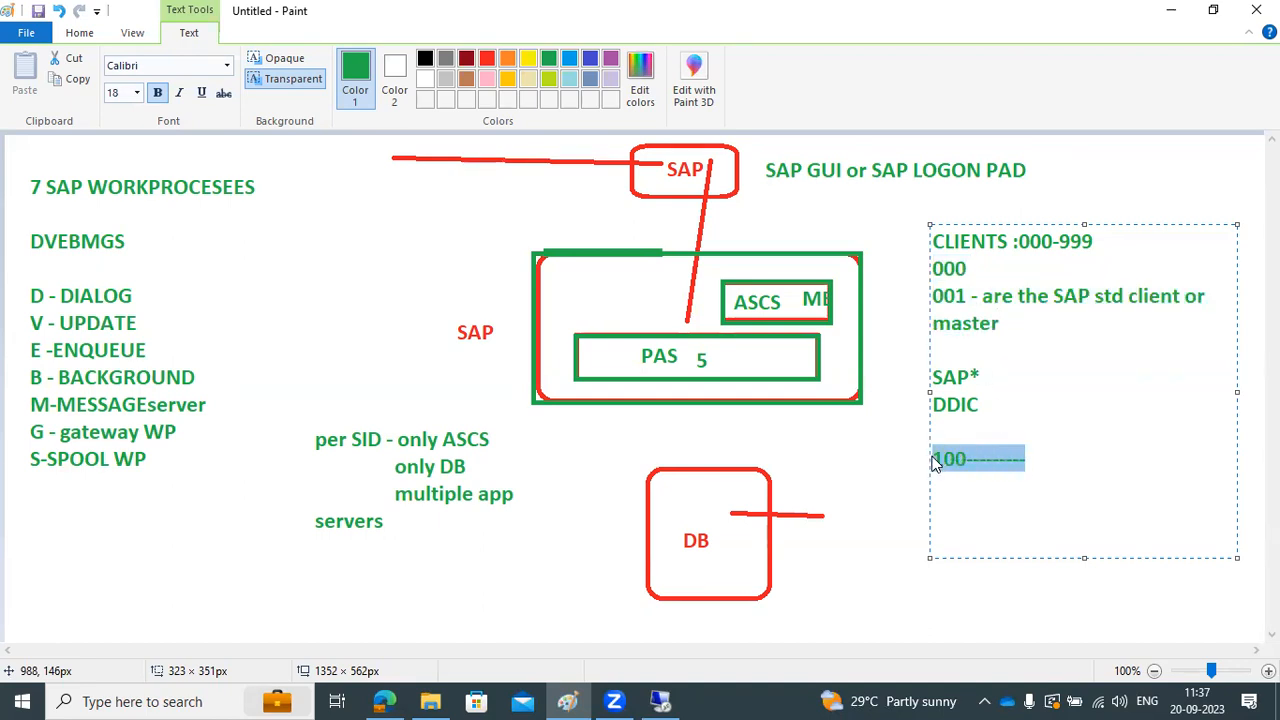
{"action": "left_click", "coordinate": [990, 376]}
{"action": "left_click_drag", "start_coordinate": [990, 376], "coordinate": [937, 377]}
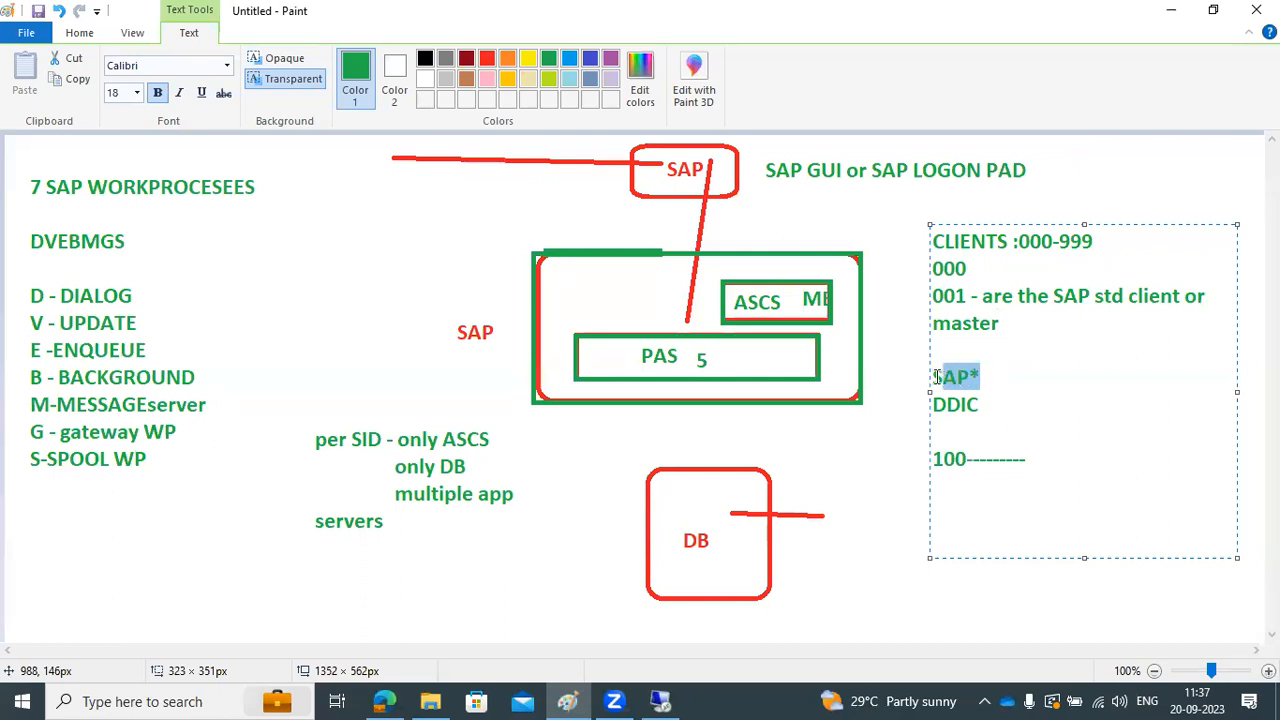
{"action": "left_click_drag", "start_coordinate": [978, 295], "coordinate": [933, 266]}
{"action": "left_click_drag", "start_coordinate": [1002, 400], "coordinate": [932, 362]}
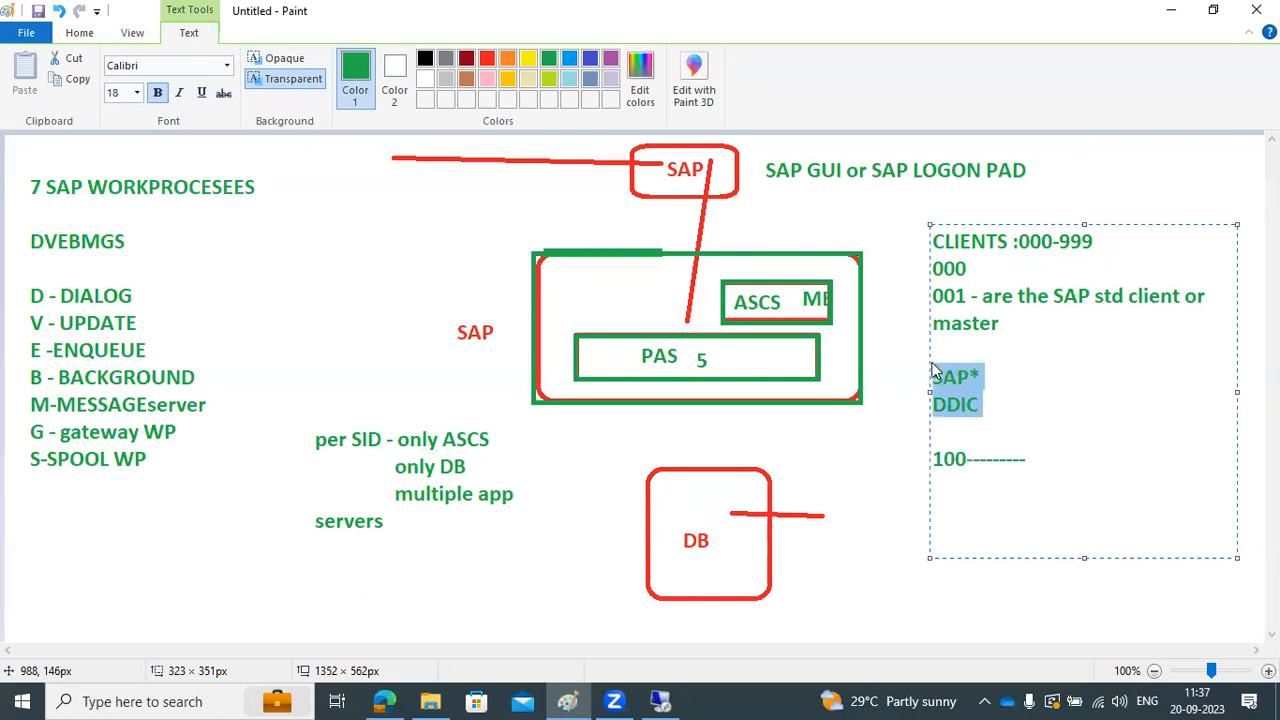
{"action": "left_click", "coordinate": [956, 458]}
{"action": "left_click_drag", "start_coordinate": [956, 458], "coordinate": [992, 459]}
{"action": "left_click_drag", "start_coordinate": [965, 268], "coordinate": [970, 333]}
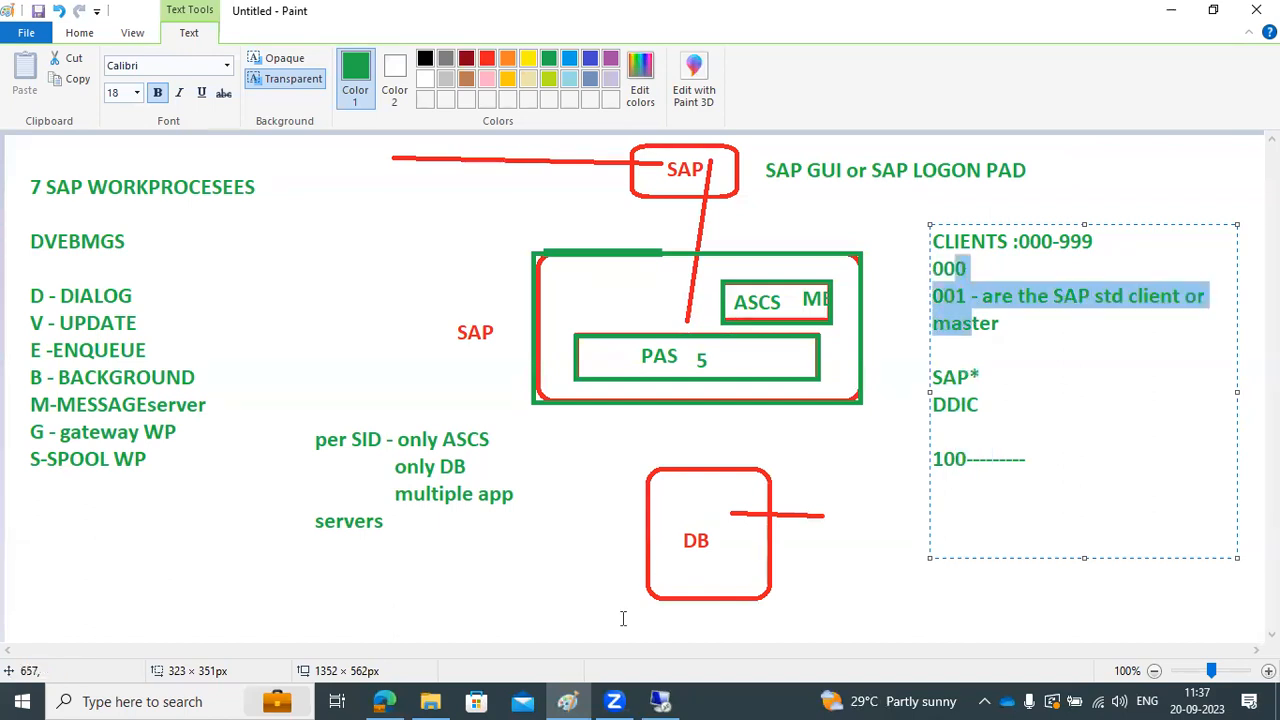
{"action": "left_click", "coordinate": [660, 701]}
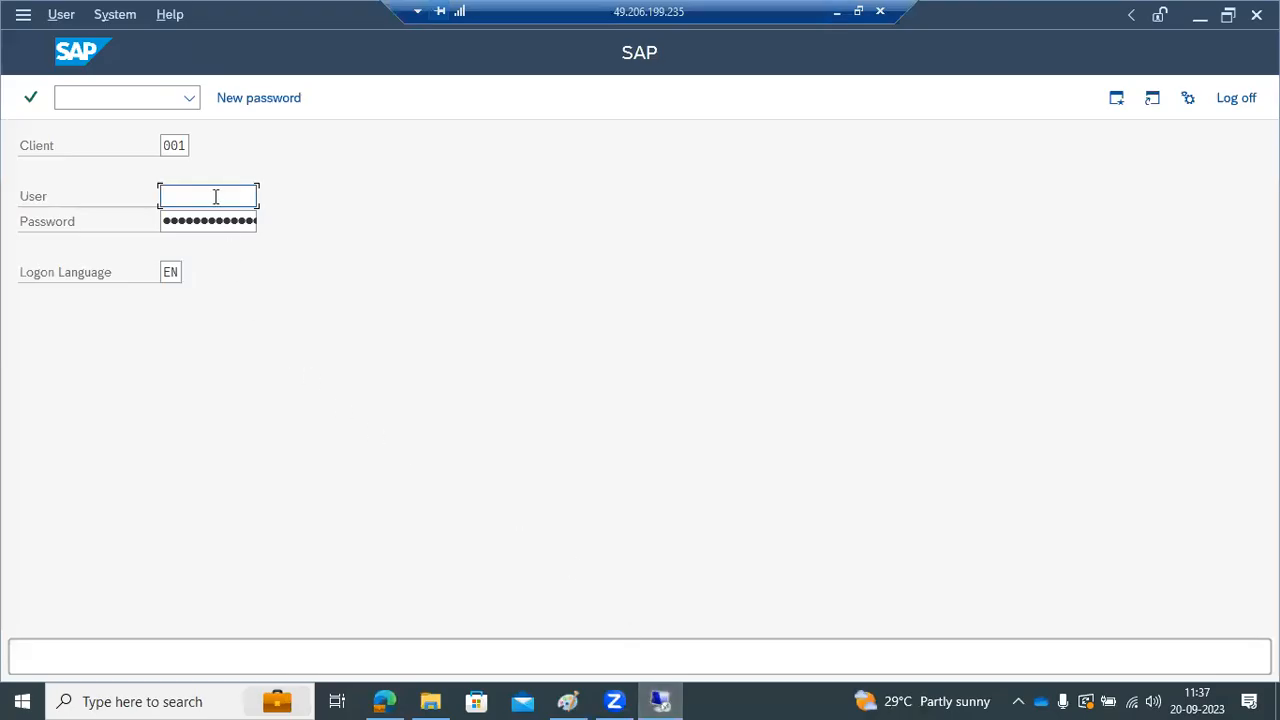
{"action": "type", "text": "sap8"}
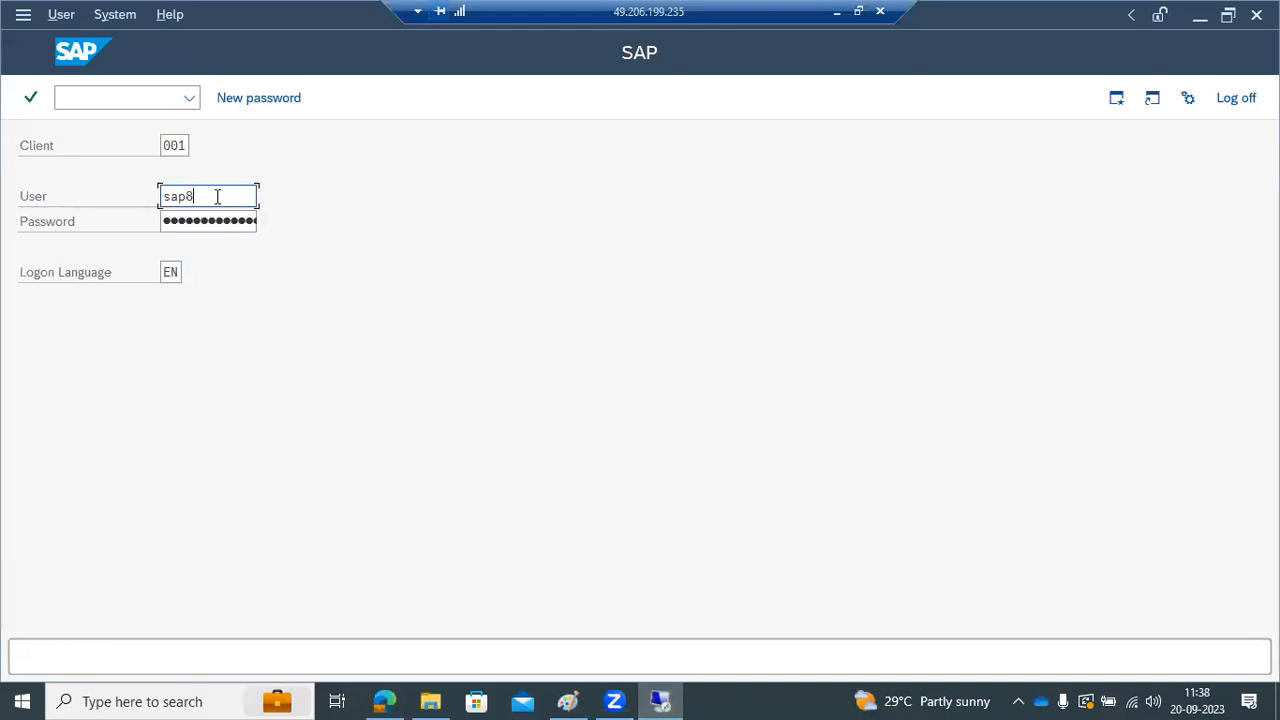
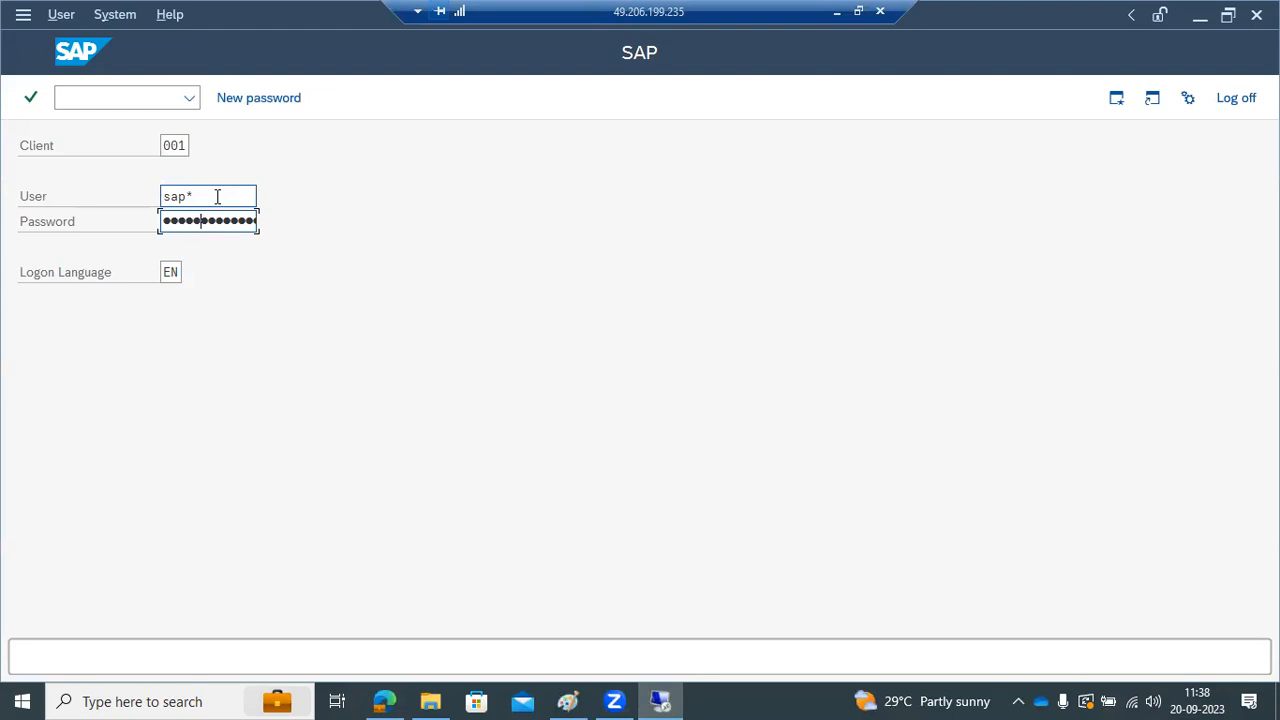
Log on to client 001 as SAP*, accept the copyright notice, and minimize SAP Easy Access.
{"action": "key", "text": "Return"}
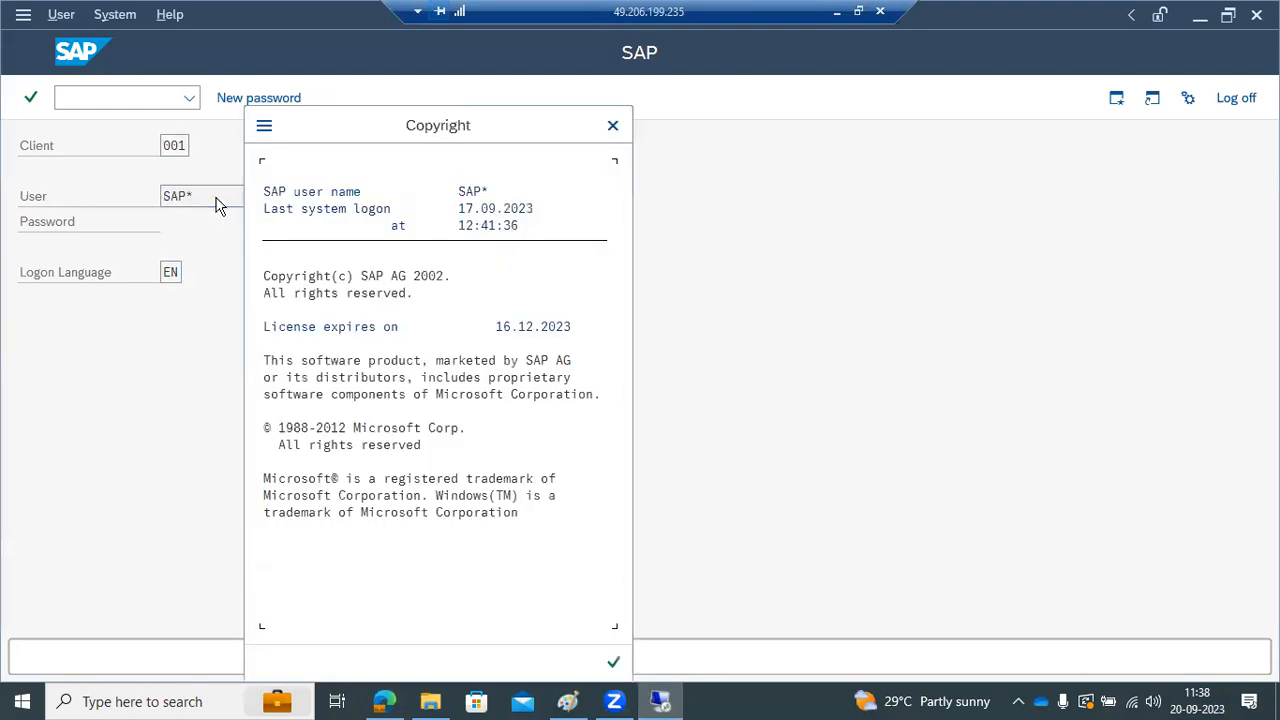
{"action": "key", "text": "Return"}
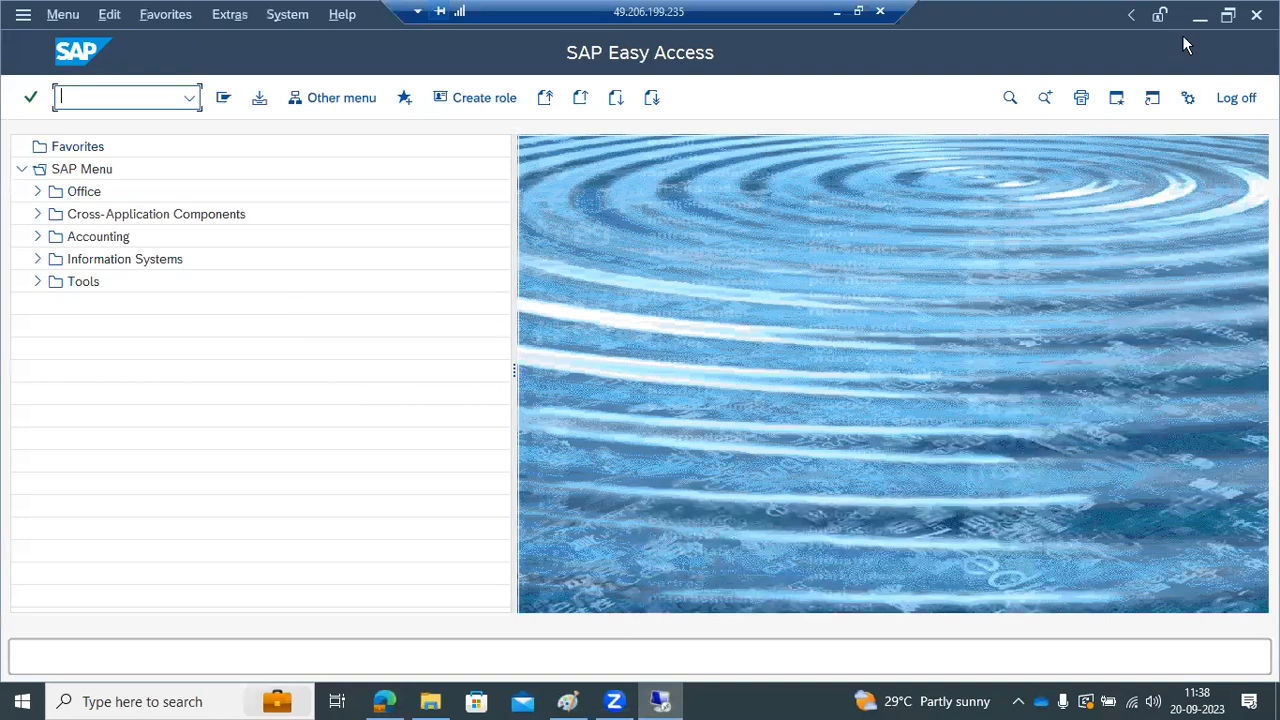
{"action": "left_click", "coordinate": [1200, 16]}
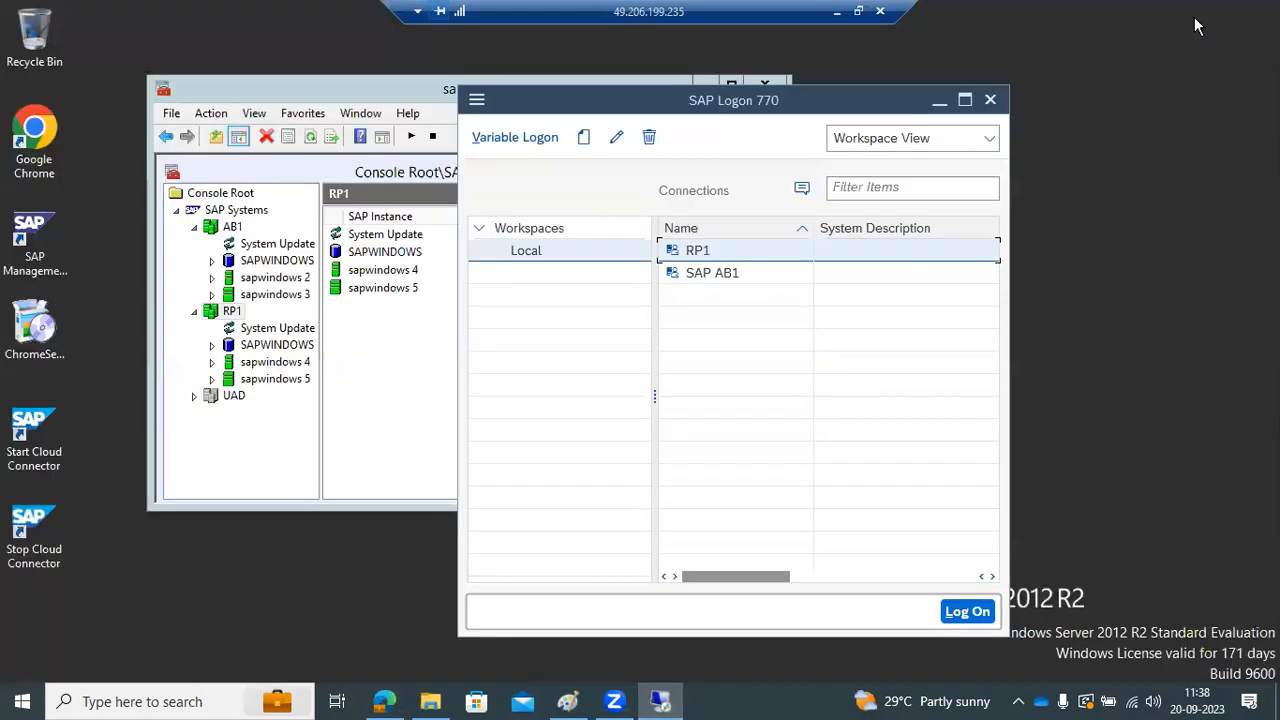
Attempt an RP1 client 001 logon as DDIC, which is rejected, then re-enter user sap*.
{"action": "double_click", "coordinate": [710, 252]}
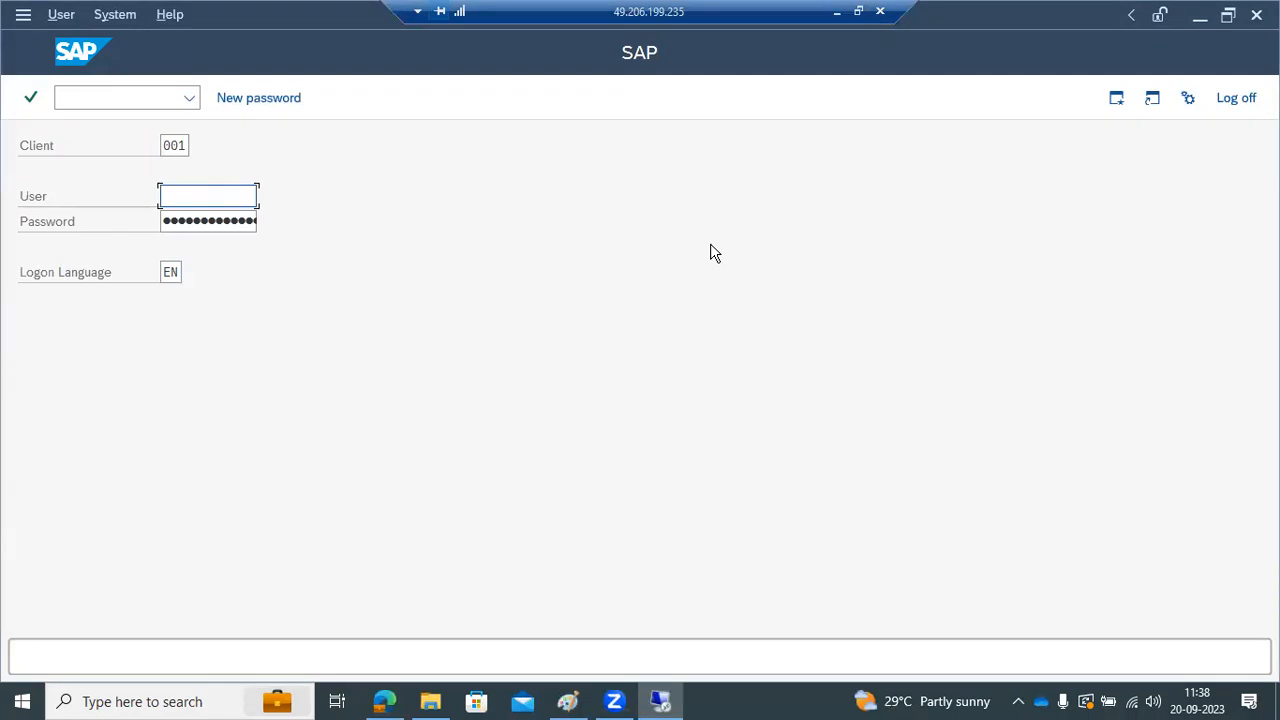
{"action": "type", "text": "ddic"}
{"action": "key", "text": "Tab"}
{"action": "key", "text": "Return"}
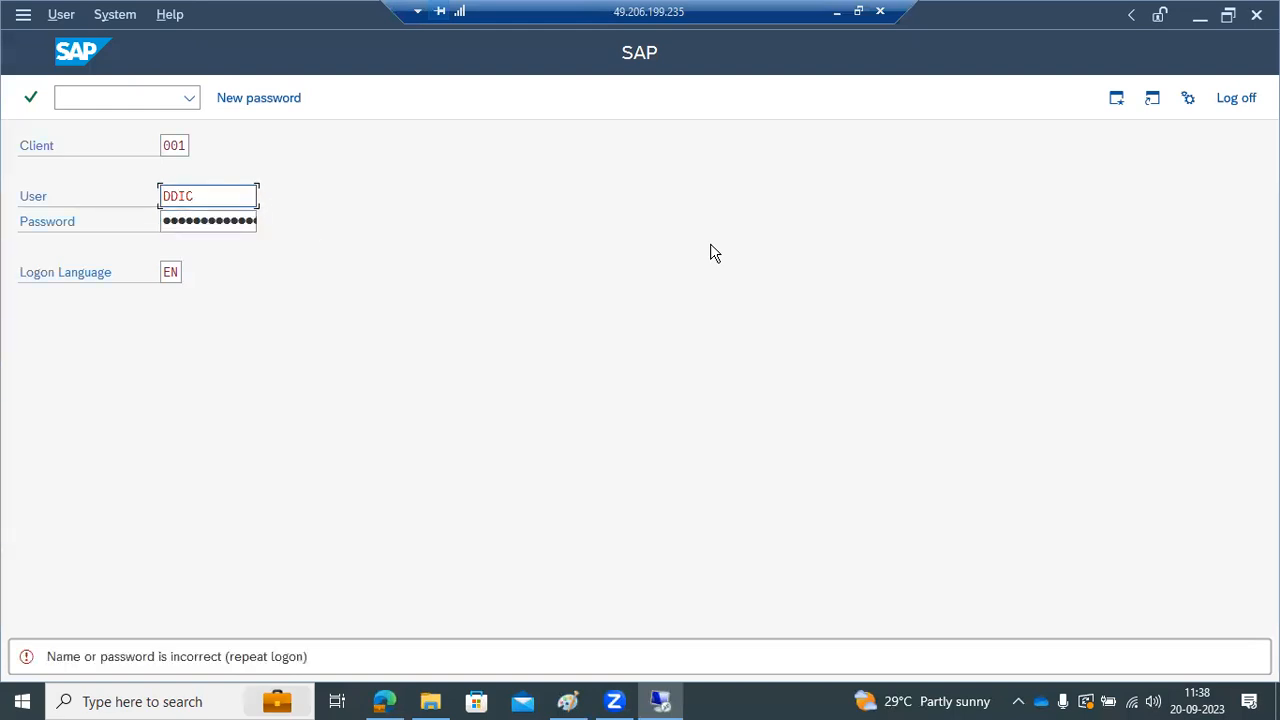
{"action": "type", "text": "sap*"}
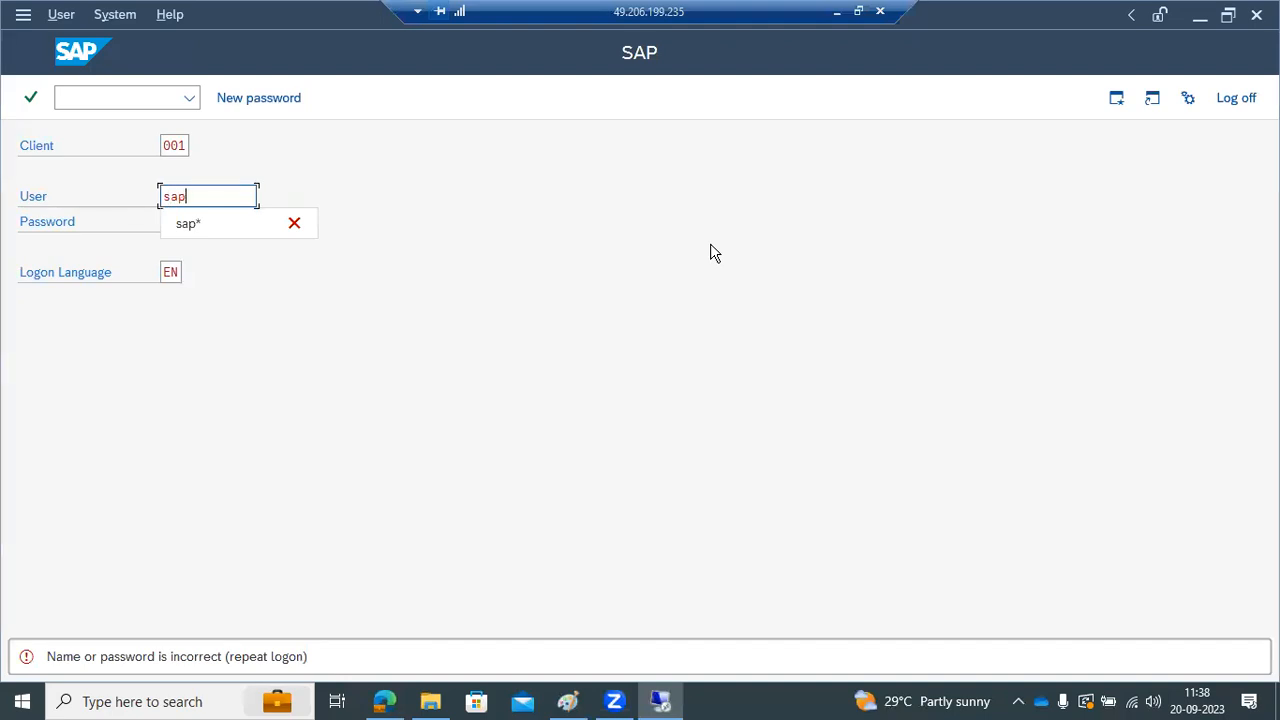
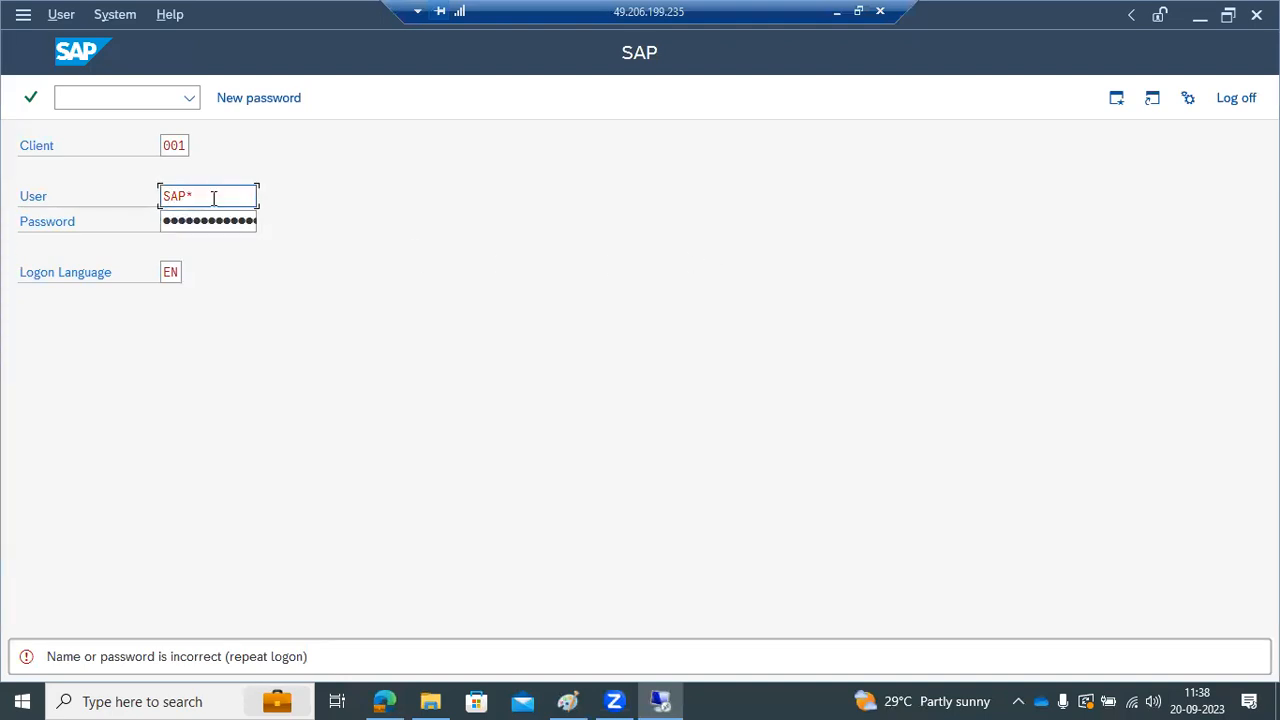
Select the Client field value on the failed logon screen so it can be replaced.
{"action": "left_click_drag", "start_coordinate": [190, 150], "coordinate": [164, 146]}
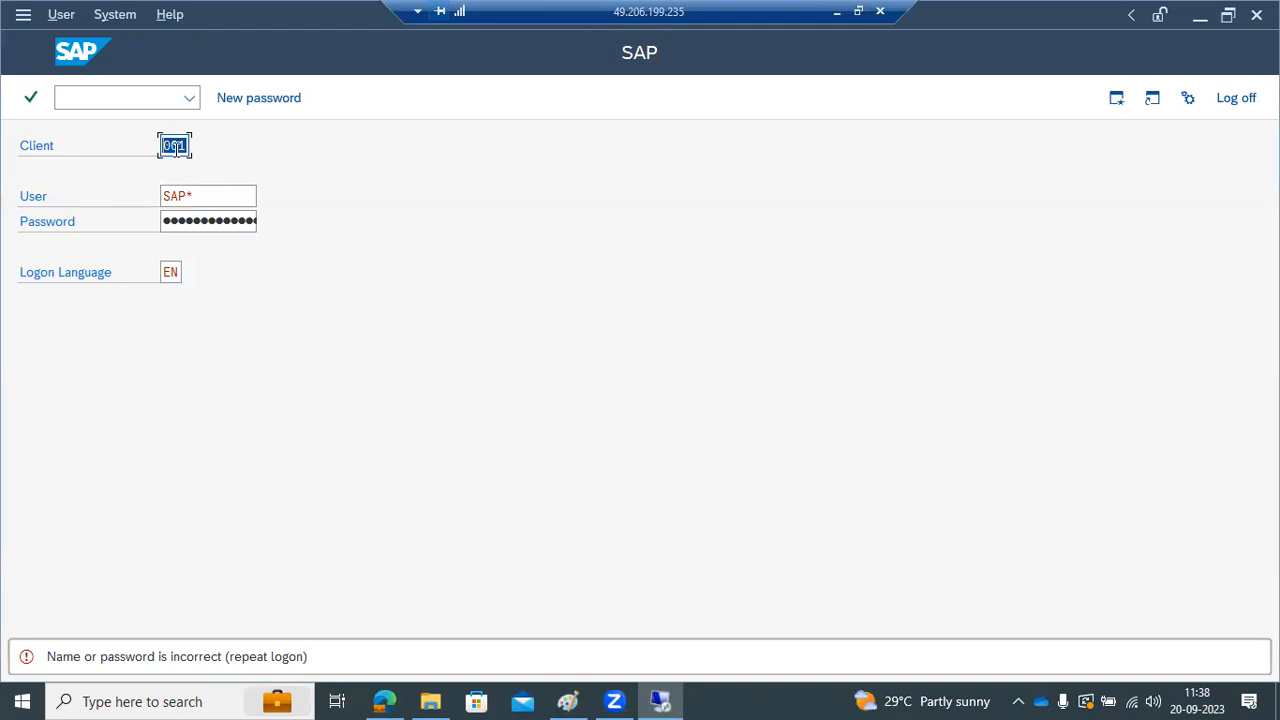
Log off the failed logon window, then minimize SAP Logon and the SAP management console.
{"action": "left_click", "coordinate": [1248, 98]}
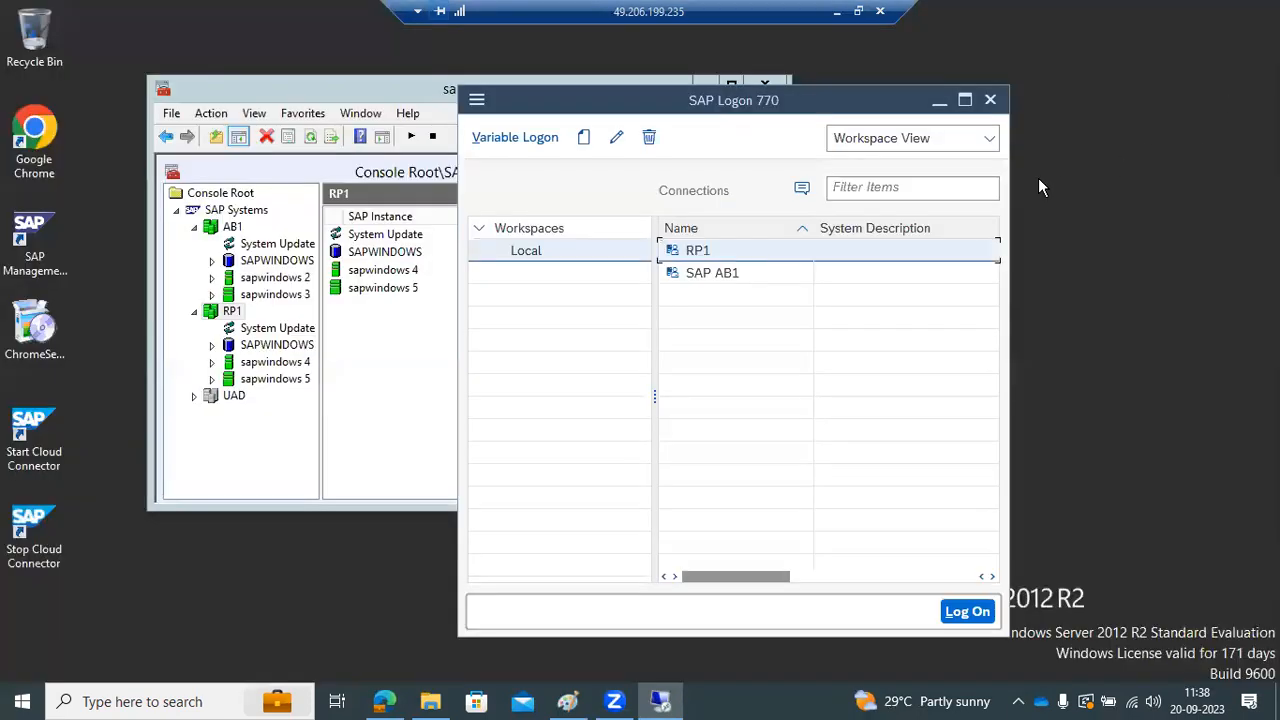
{"action": "left_click", "coordinate": [939, 100]}
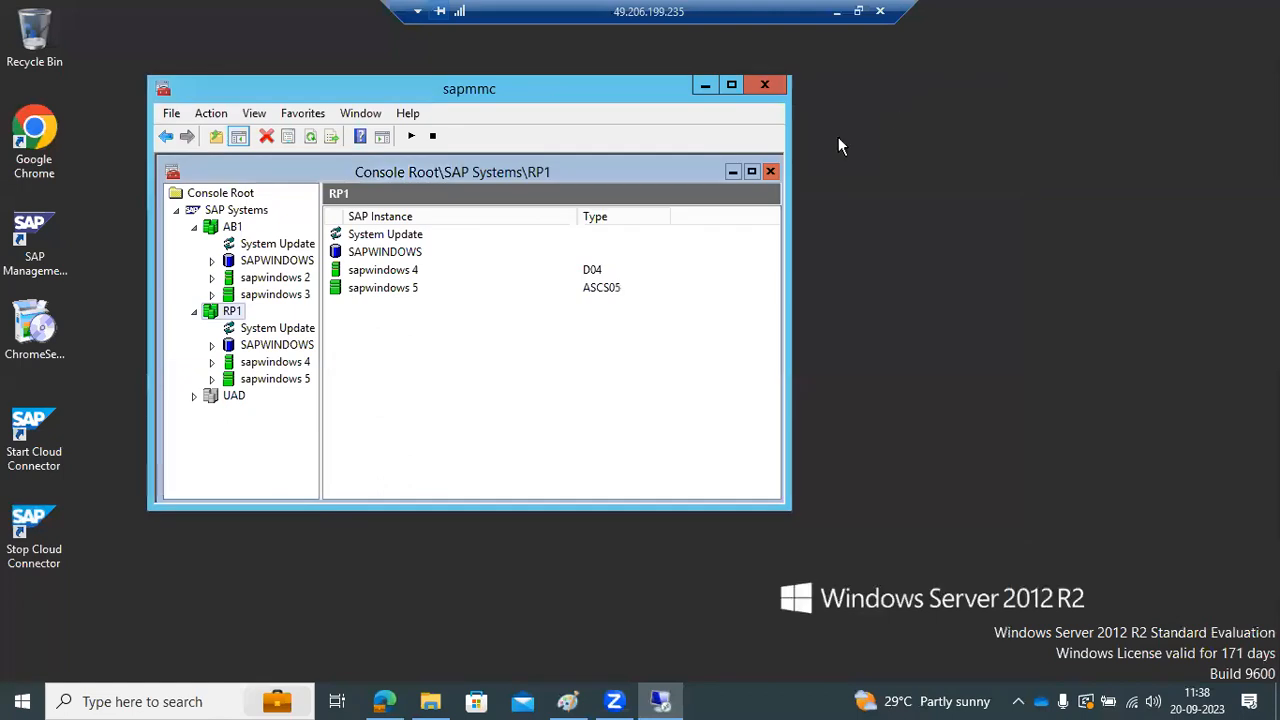
{"action": "left_click", "coordinate": [703, 86]}
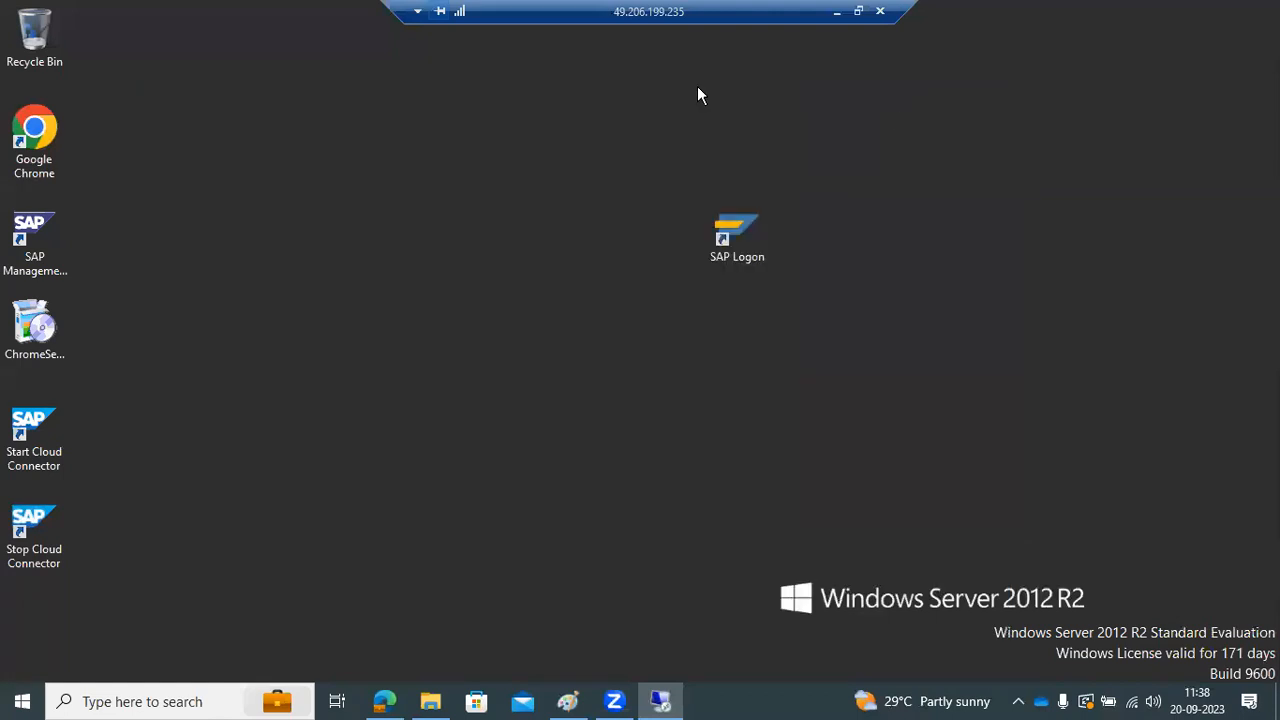
Take the remote desktop out of full screen, enlarge it, and bring SAP Easy Access RP1 forward.
{"action": "left_click", "coordinate": [862, 12]}
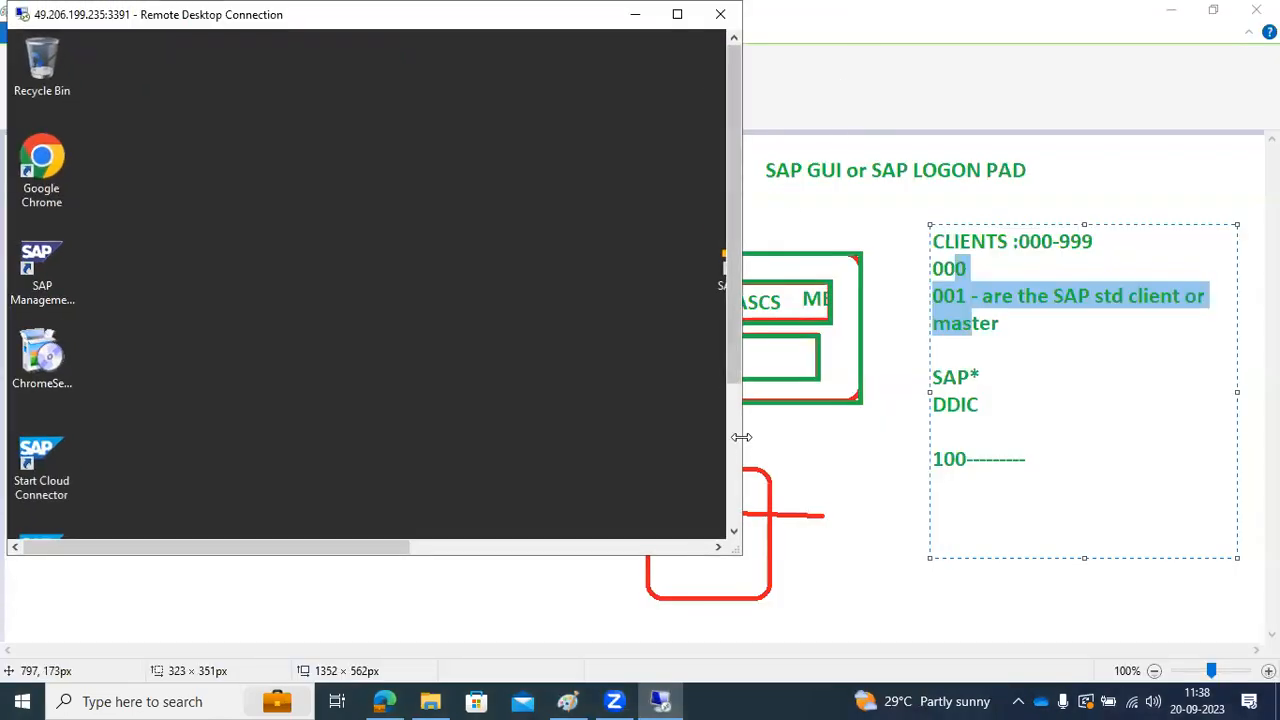
{"action": "left_click_drag", "start_coordinate": [741, 437], "coordinate": [1266, 437]}
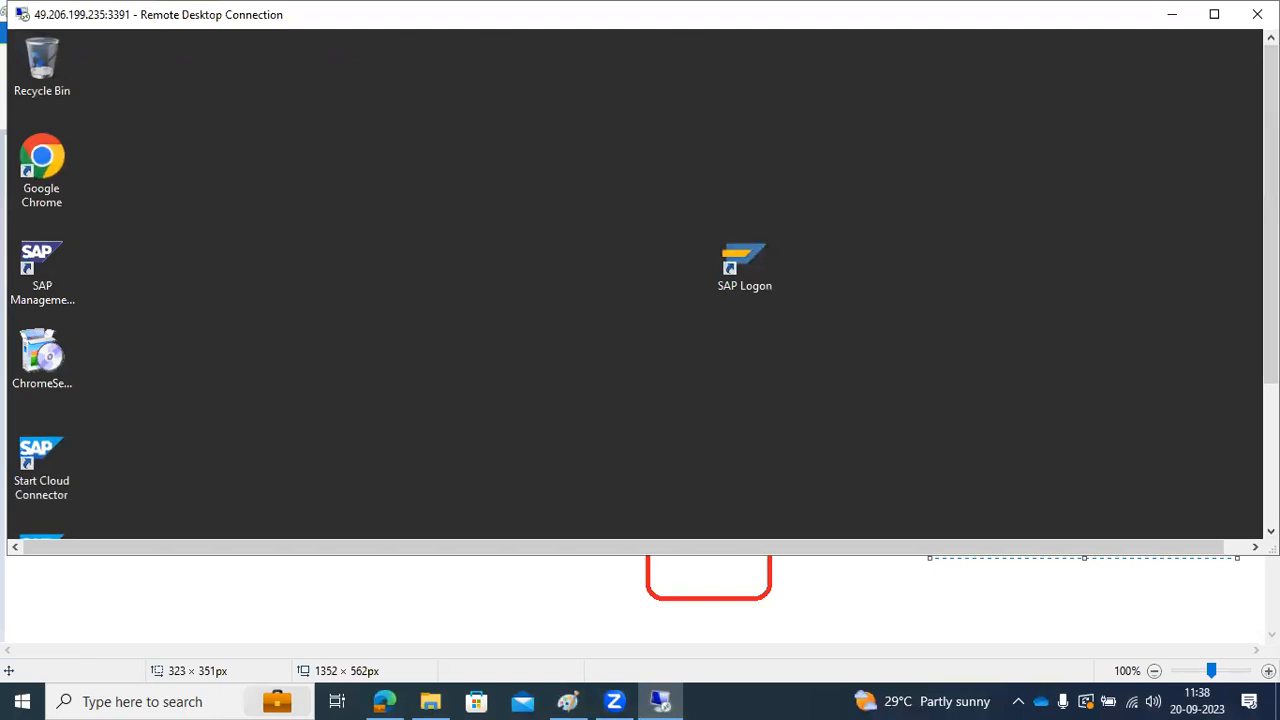
{"action": "left_click_drag", "start_coordinate": [1276, 553], "coordinate": [1279, 682]}
{"action": "left_click_drag", "start_coordinate": [1273, 520], "coordinate": [1273, 595]}
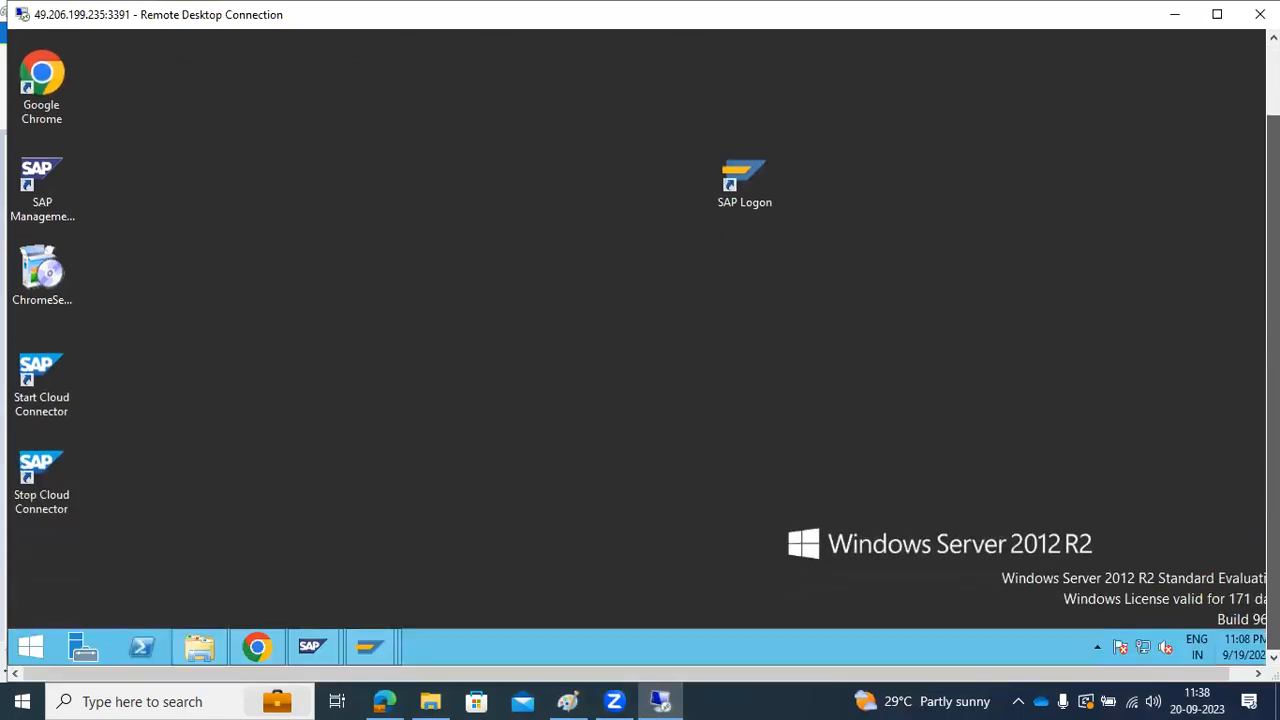
{"action": "mouse_move", "coordinate": [369, 646]}
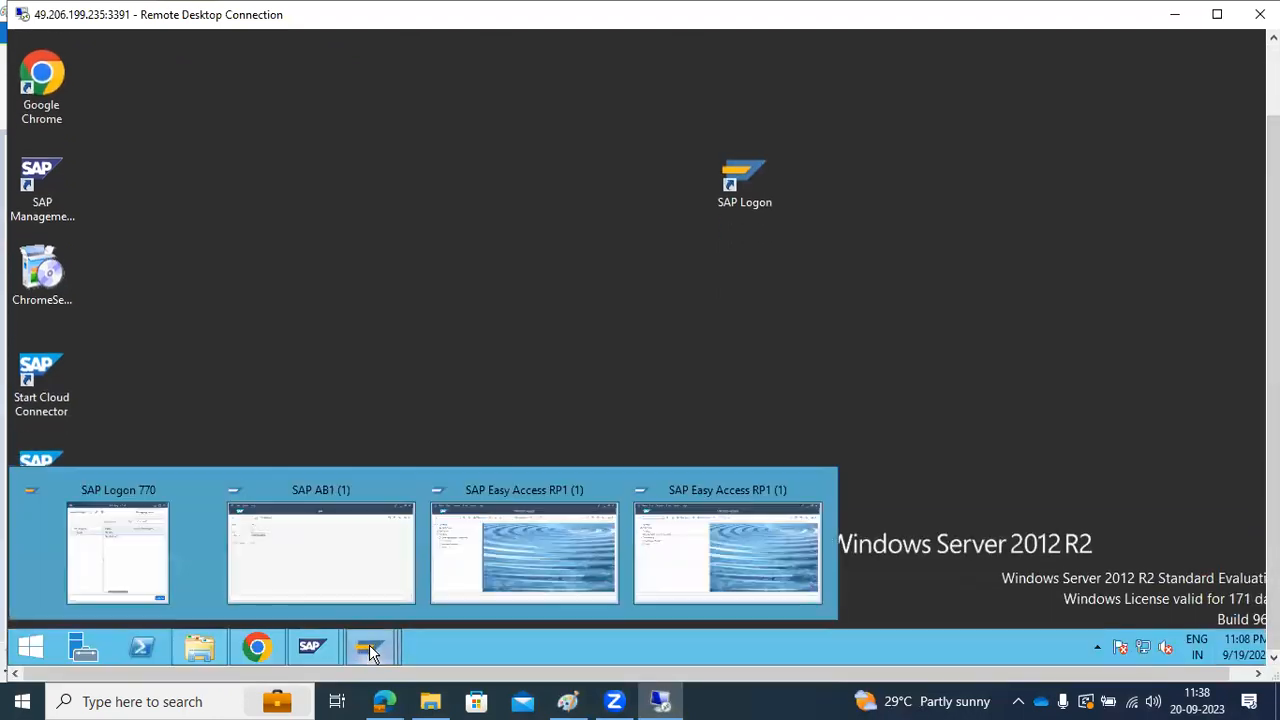
{"action": "left_click", "coordinate": [557, 535]}
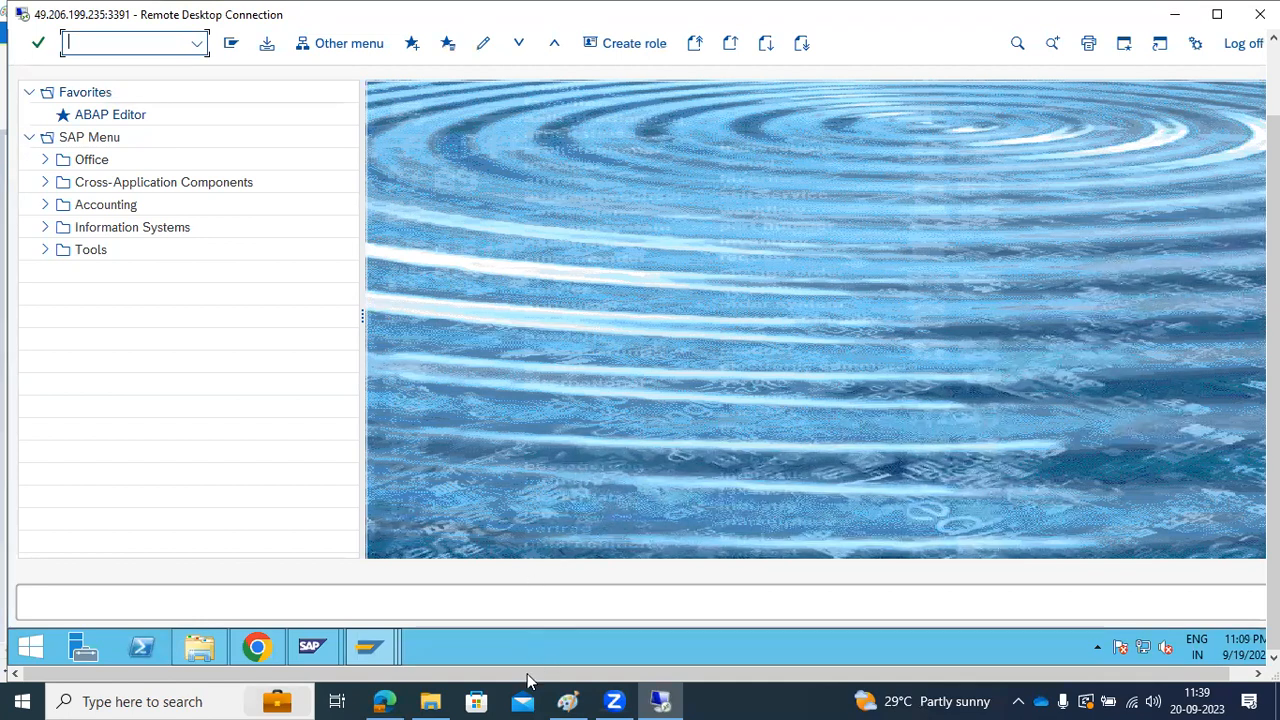
{"action": "mouse_move", "coordinate": [424, 699]}
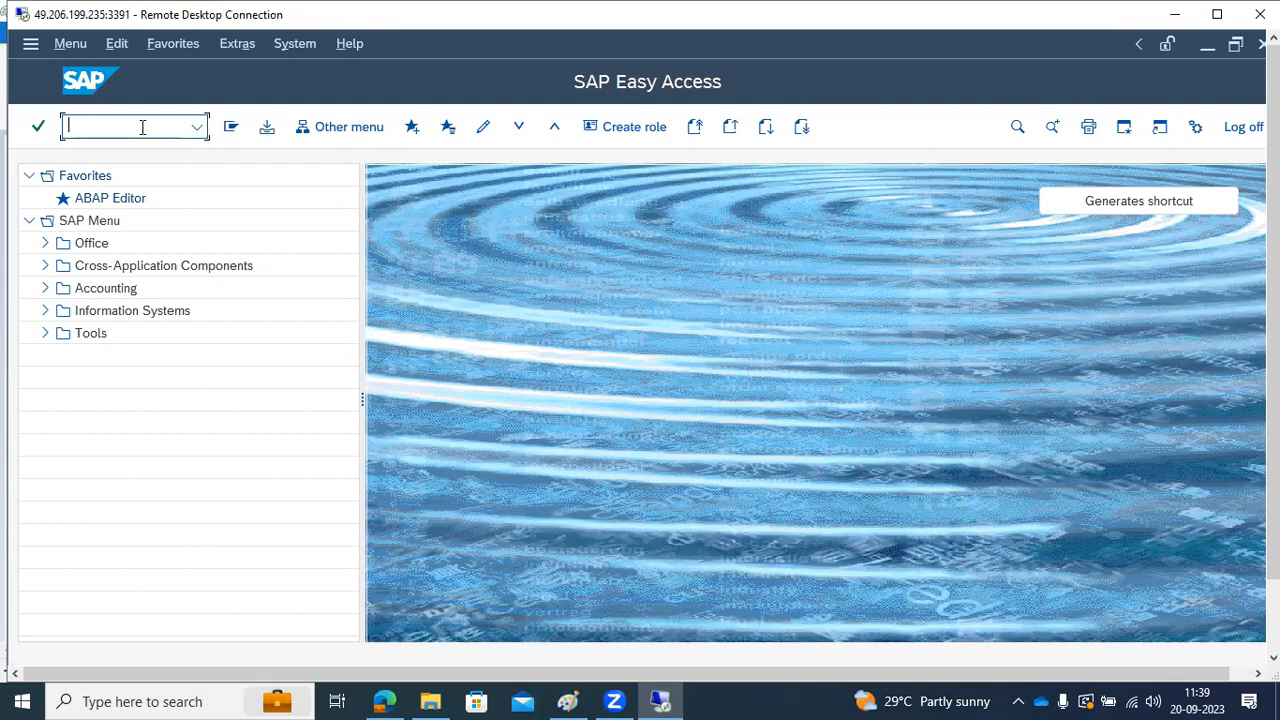
Add an 'OK CODE BOX' label at the Paint diagram's bottom-left, then return to SAP.
{"action": "left_click", "coordinate": [567, 701]}
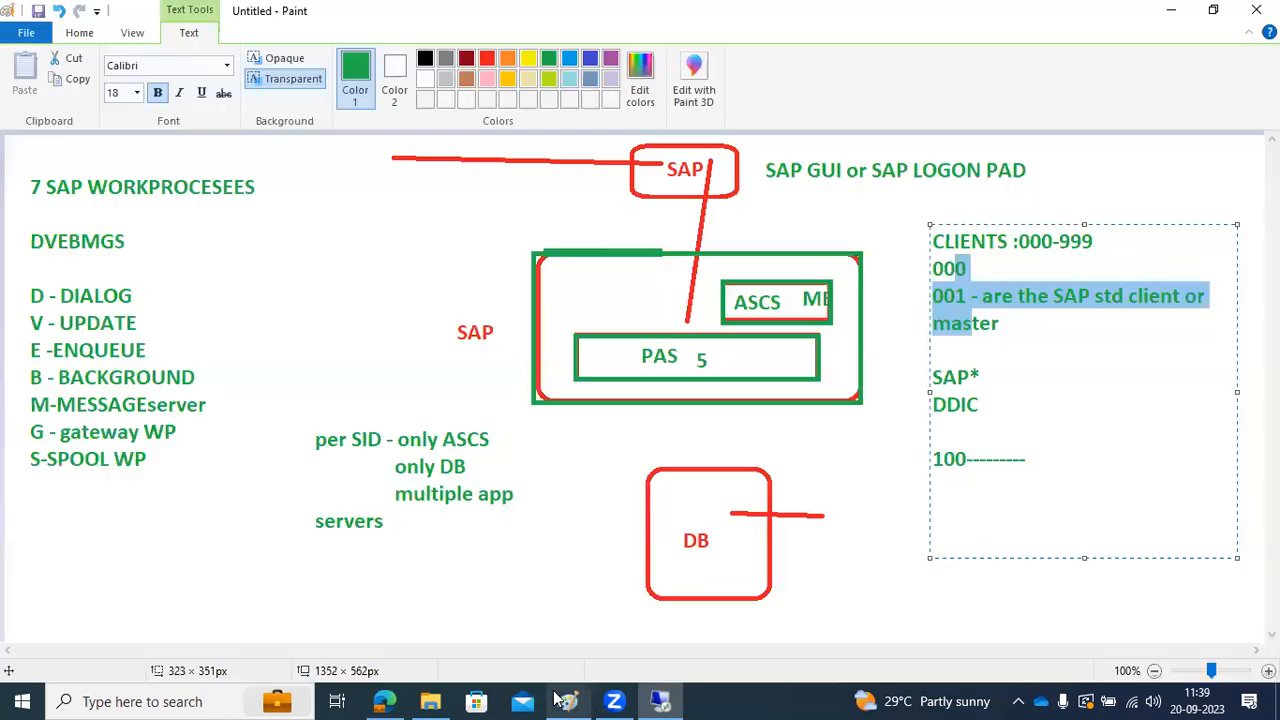
{"action": "left_click_drag", "start_coordinate": [14, 506], "coordinate": [193, 570]}
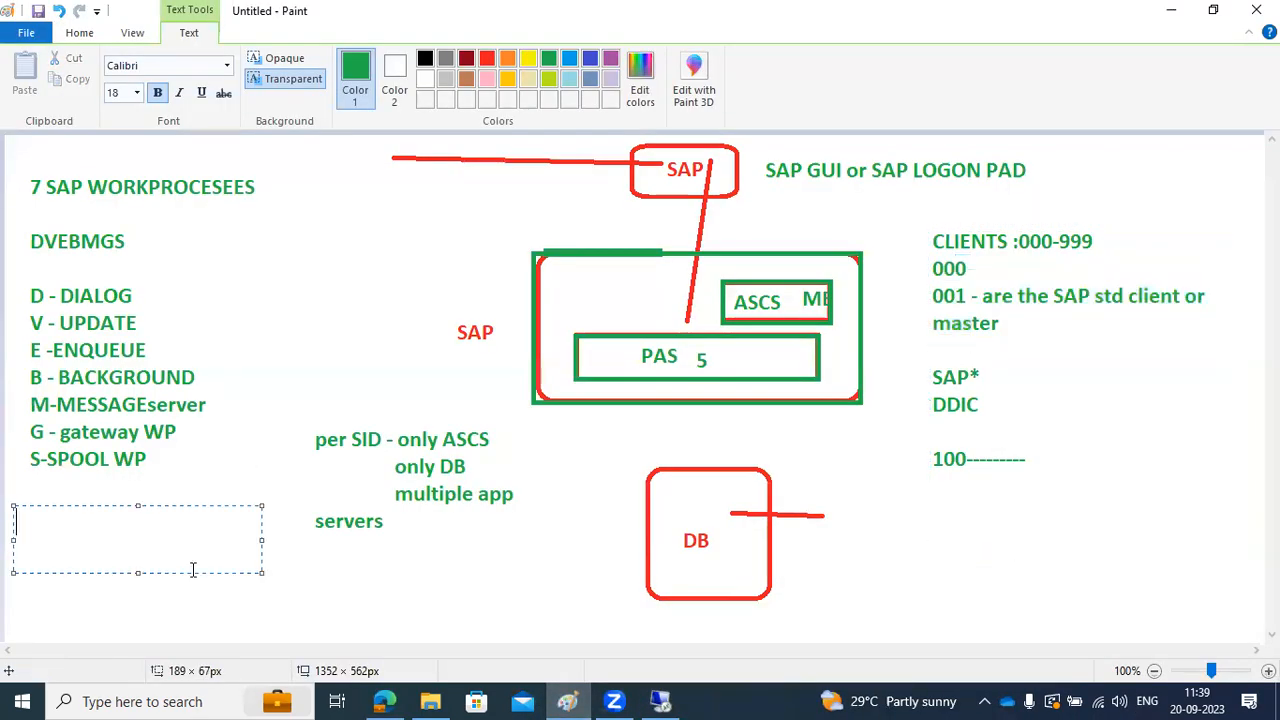
{"action": "type", "text": "OK COE"}
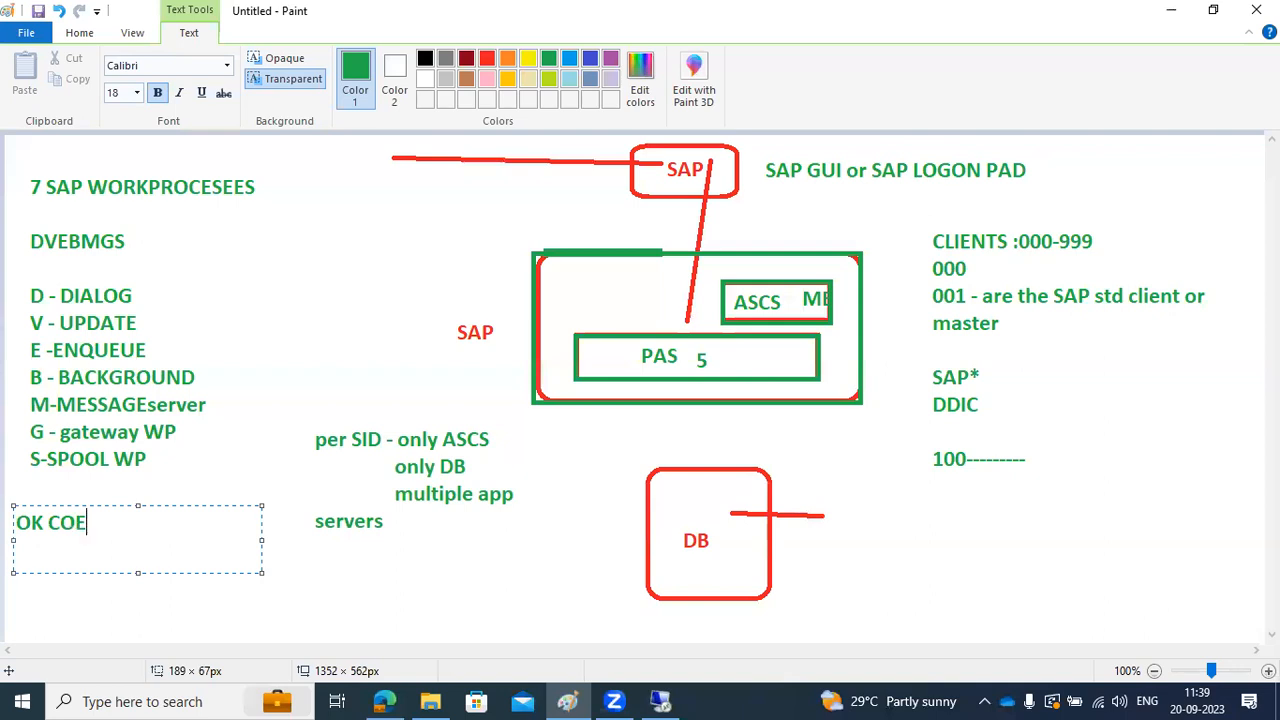
{"action": "key", "text": "BackSpace"}
{"action": "type", "text": "DE BOX"}
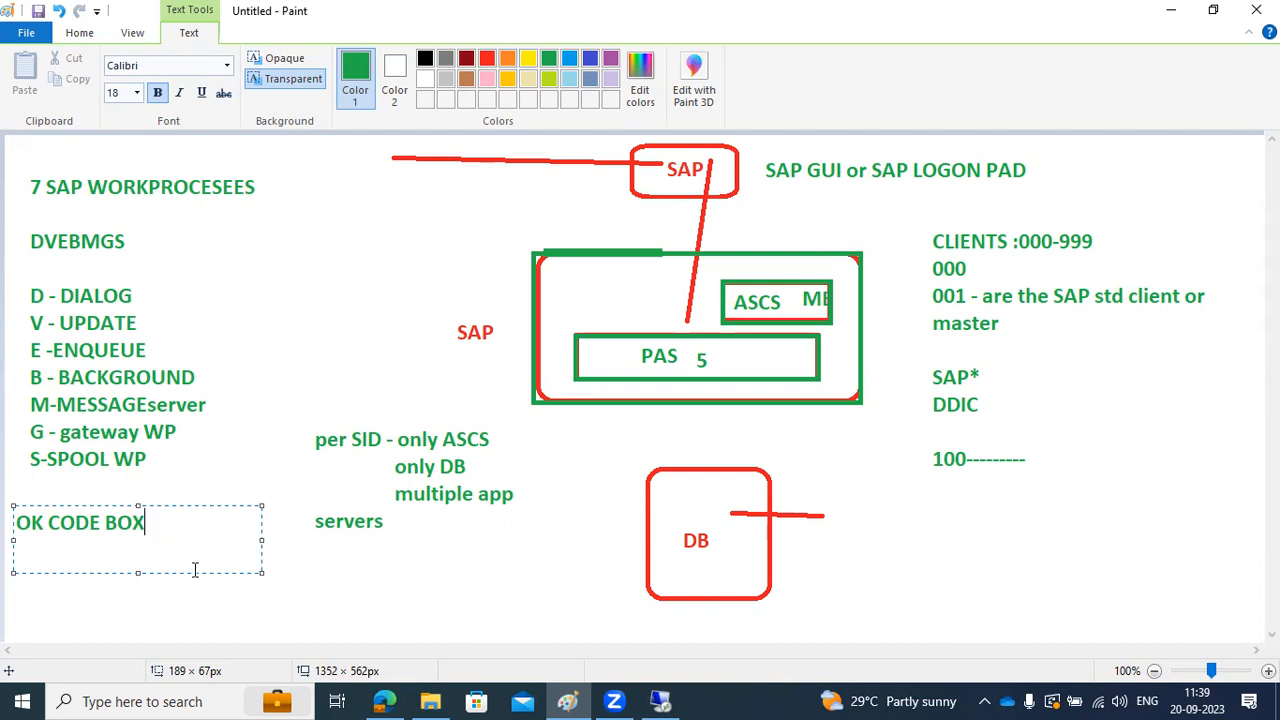
{"action": "left_click", "coordinate": [659, 700]}
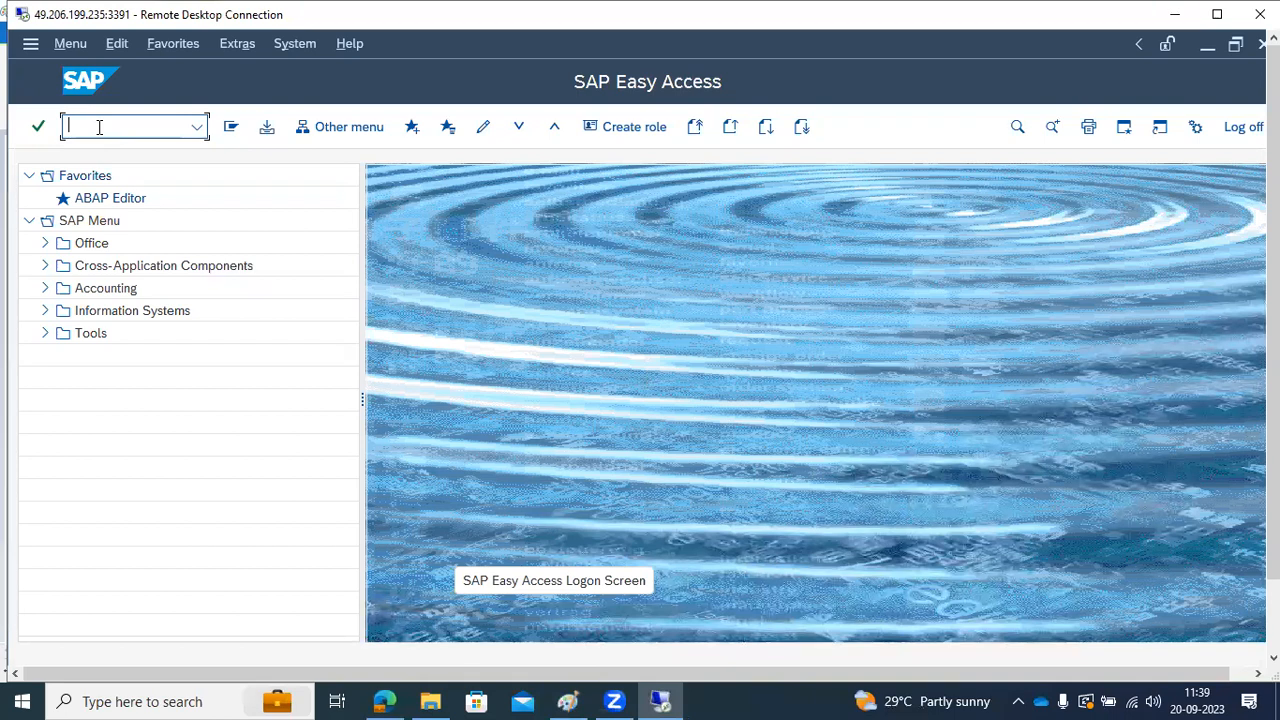
Run transaction SICK, see no errors reported, and go back.
{"action": "type", "text": "sick"}
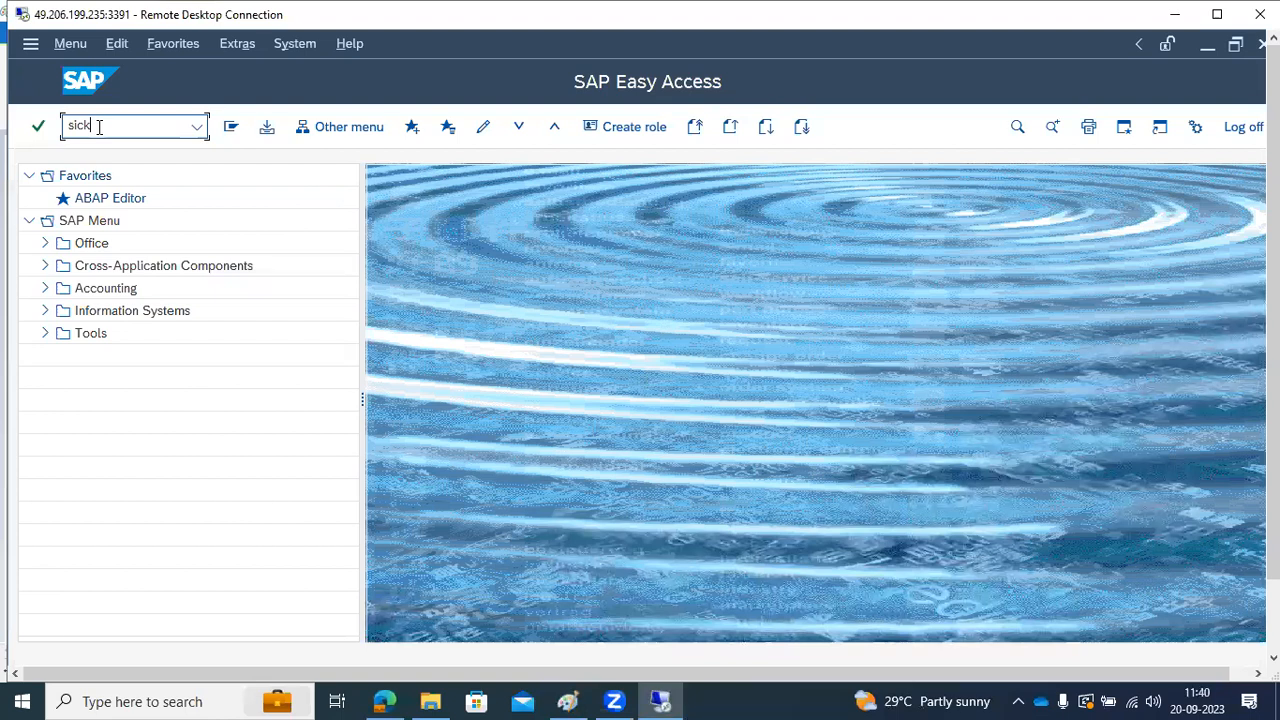
{"action": "key", "text": "Return"}
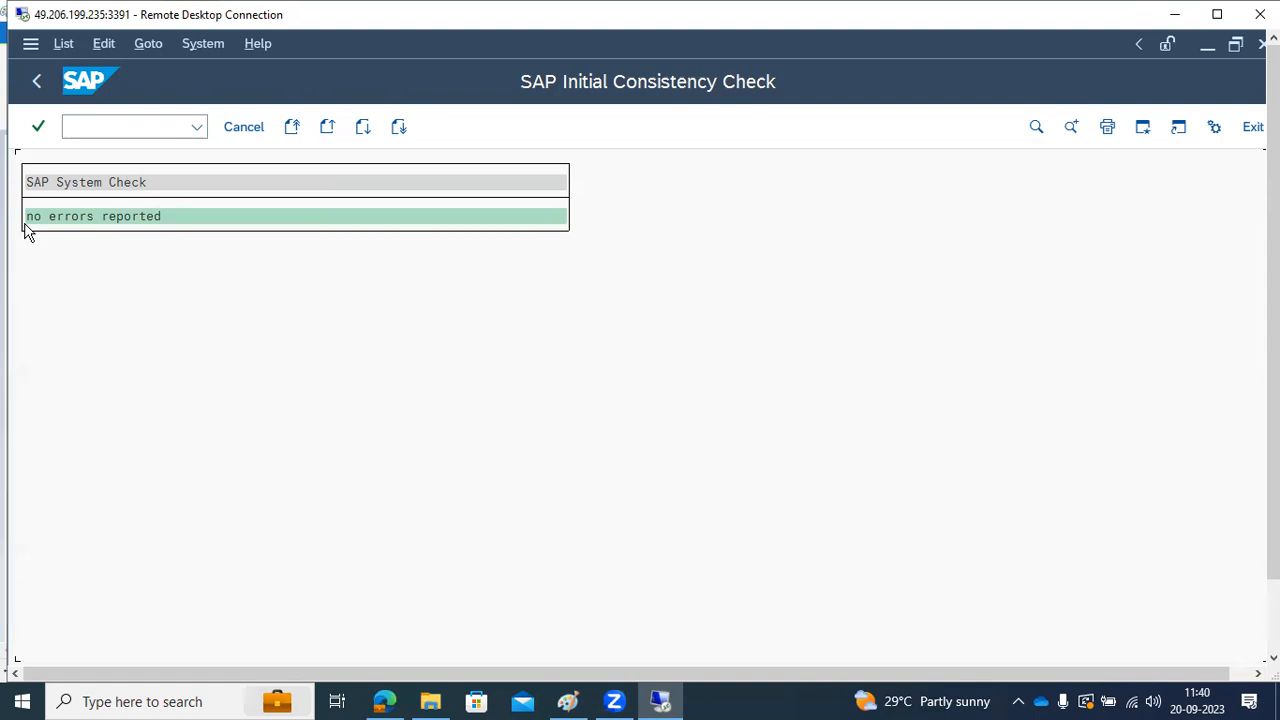
{"action": "left_click", "coordinate": [36, 88]}
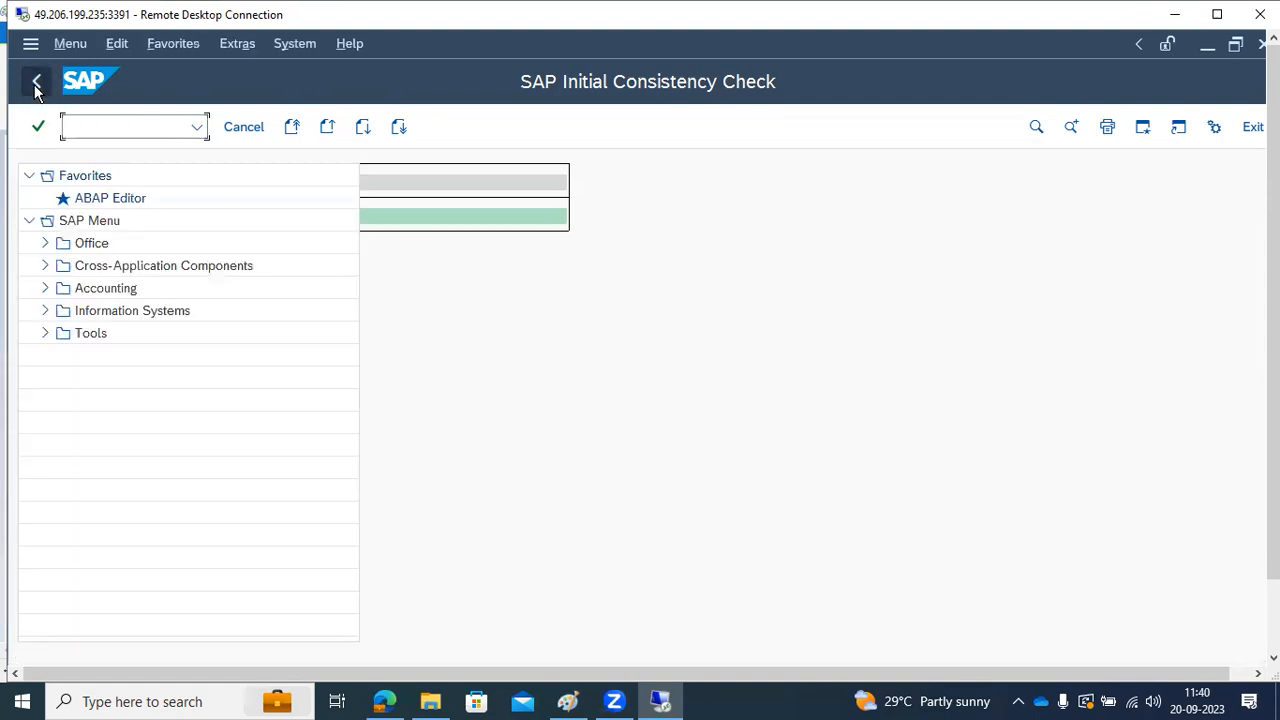
After a glance at the Paint diagram, run transaction SE38 and return to SAP Easy Access.
{"action": "left_click", "coordinate": [570, 700]}
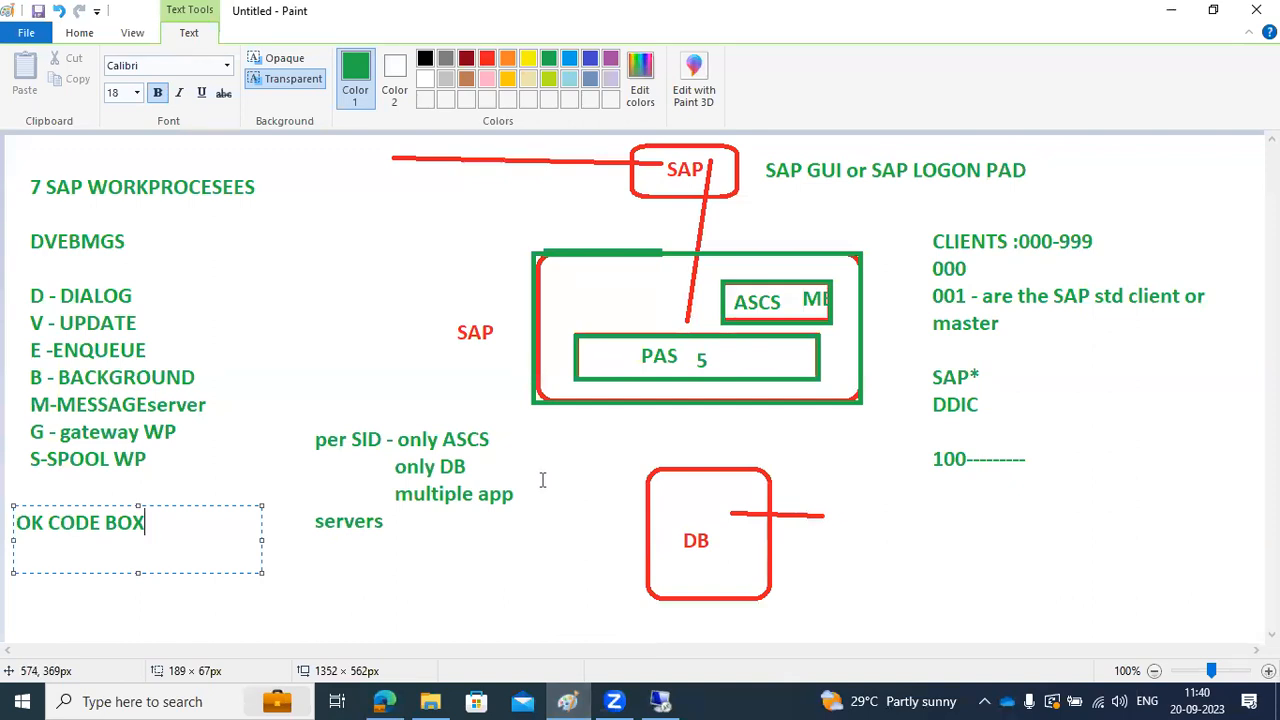
{"action": "left_click", "coordinate": [657, 700]}
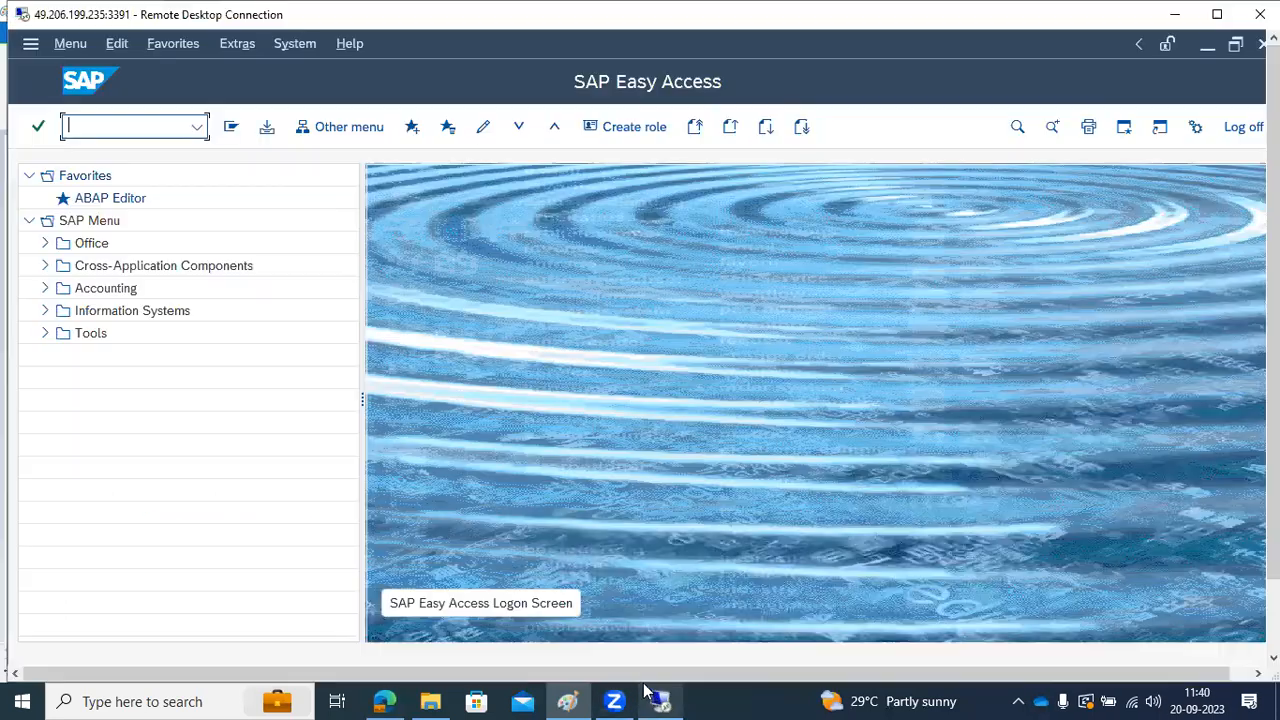
{"action": "type", "text": "se38"}
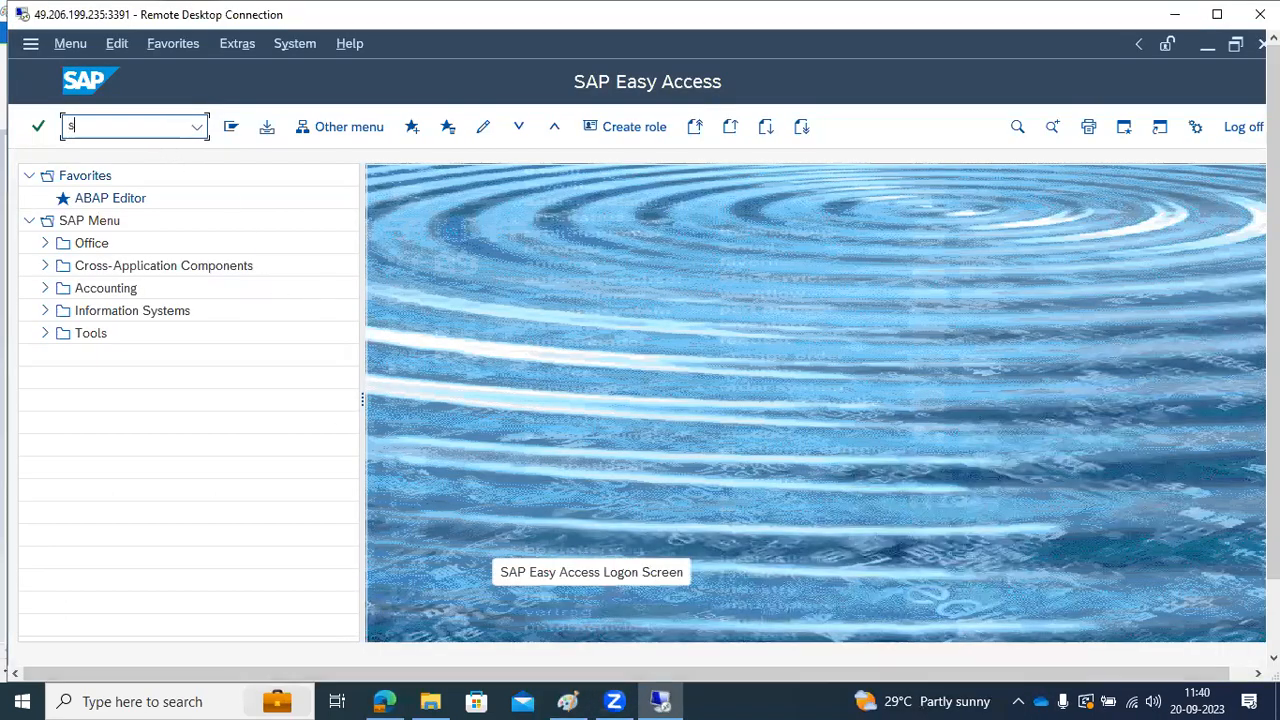
{"action": "key", "text": "Return"}
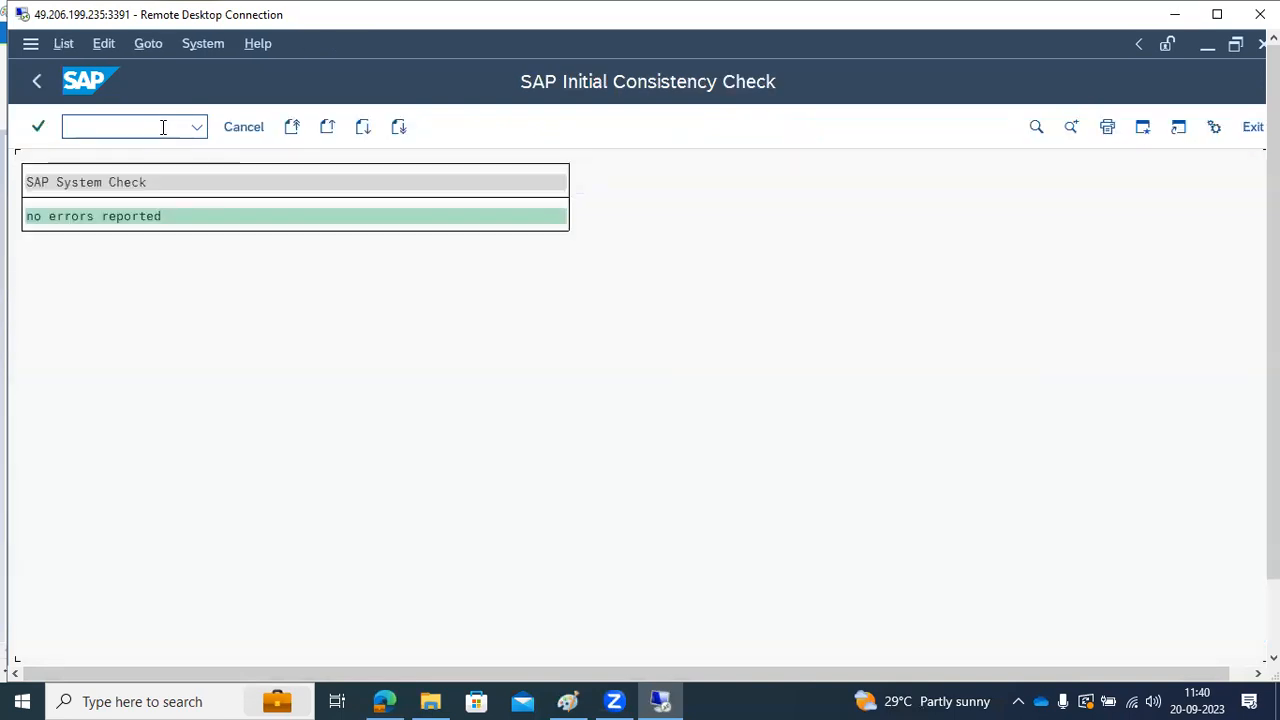
{"action": "left_click", "coordinate": [36, 80]}
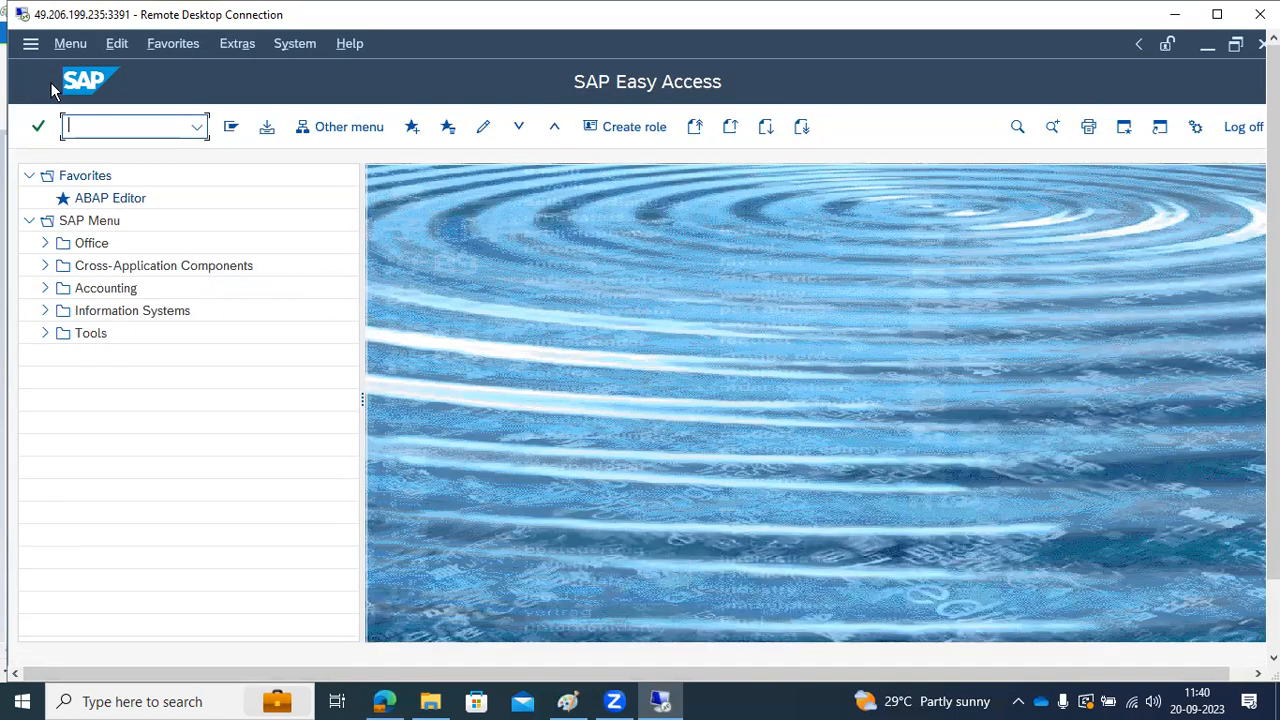
In the remote SAP window, run transaction SM21 instead of the mistyped ST22.
{"action": "mouse_move", "coordinate": [620, 698]}
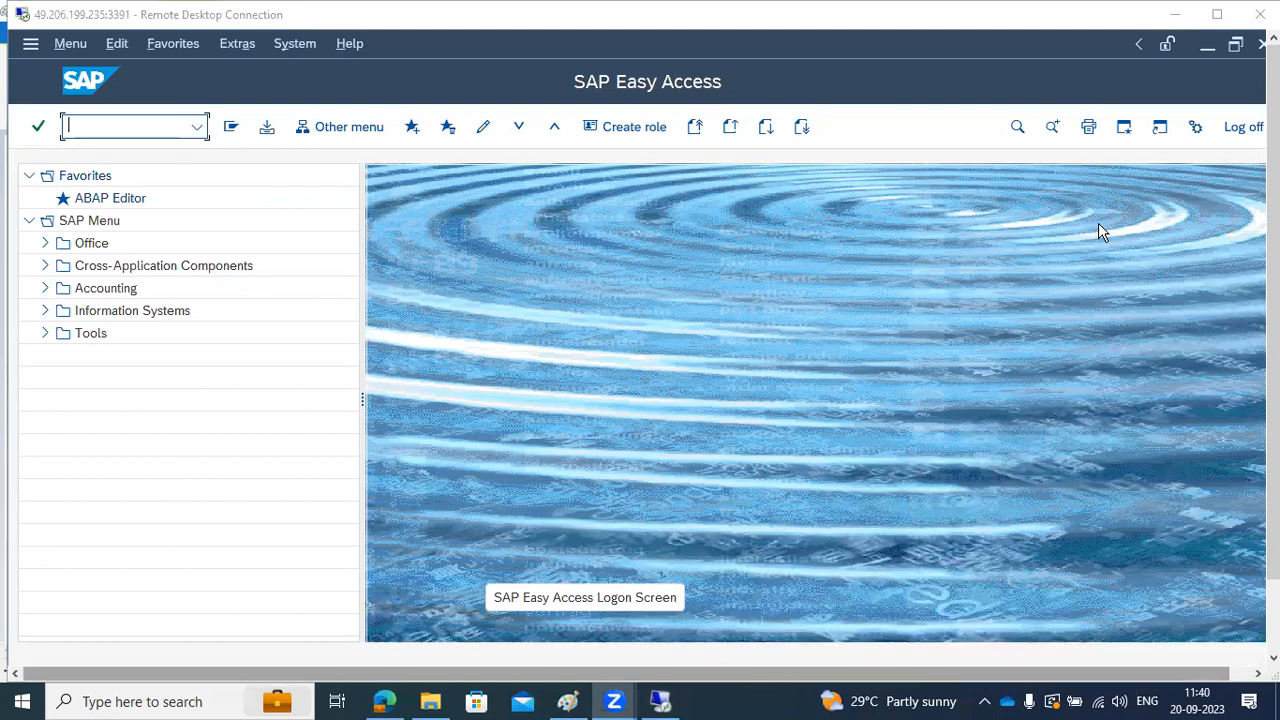
{"action": "left_click", "coordinate": [1203, 313]}
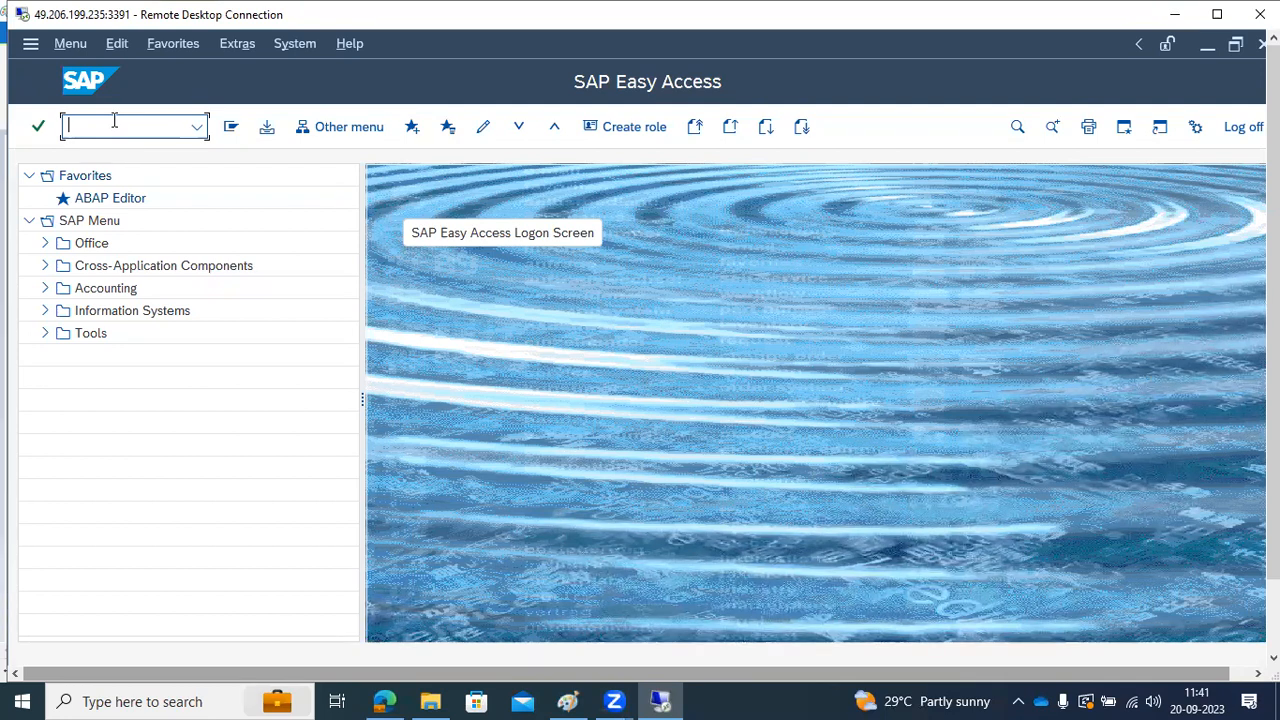
{"action": "type", "text": "st22"}
{"action": "key", "text": "BackSpace"}
{"action": "key", "text": "BackSpace"}
{"action": "key", "text": "BackSpace"}
{"action": "key", "text": "BackSpace"}
{"action": "type", "text": "sm21"}
{"action": "key", "text": "Return"}
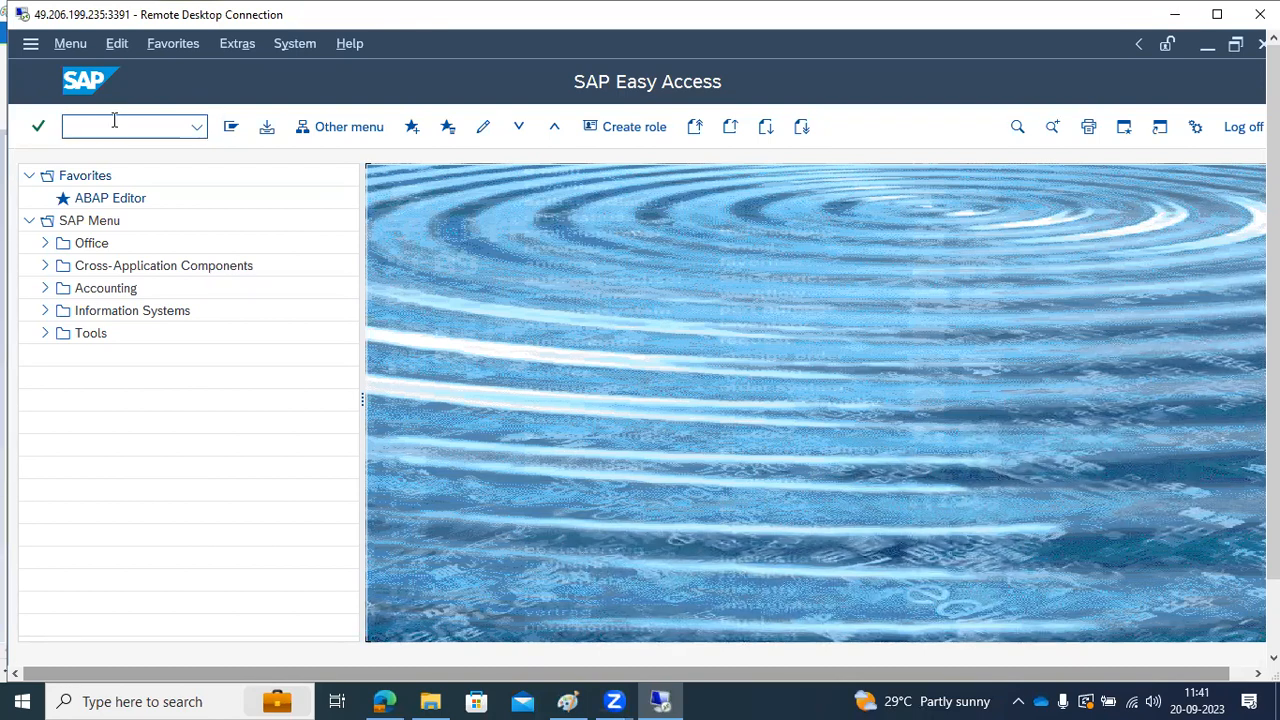
Rerun the SICK consistency check and return to SAP Easy Access.
{"action": "left_click", "coordinate": [114, 120]}
{"action": "type", "text": "sick"}
{"action": "key", "text": "Return"}
{"action": "left_click", "coordinate": [38, 80]}
{"action": "left_click", "coordinate": [121, 131]}
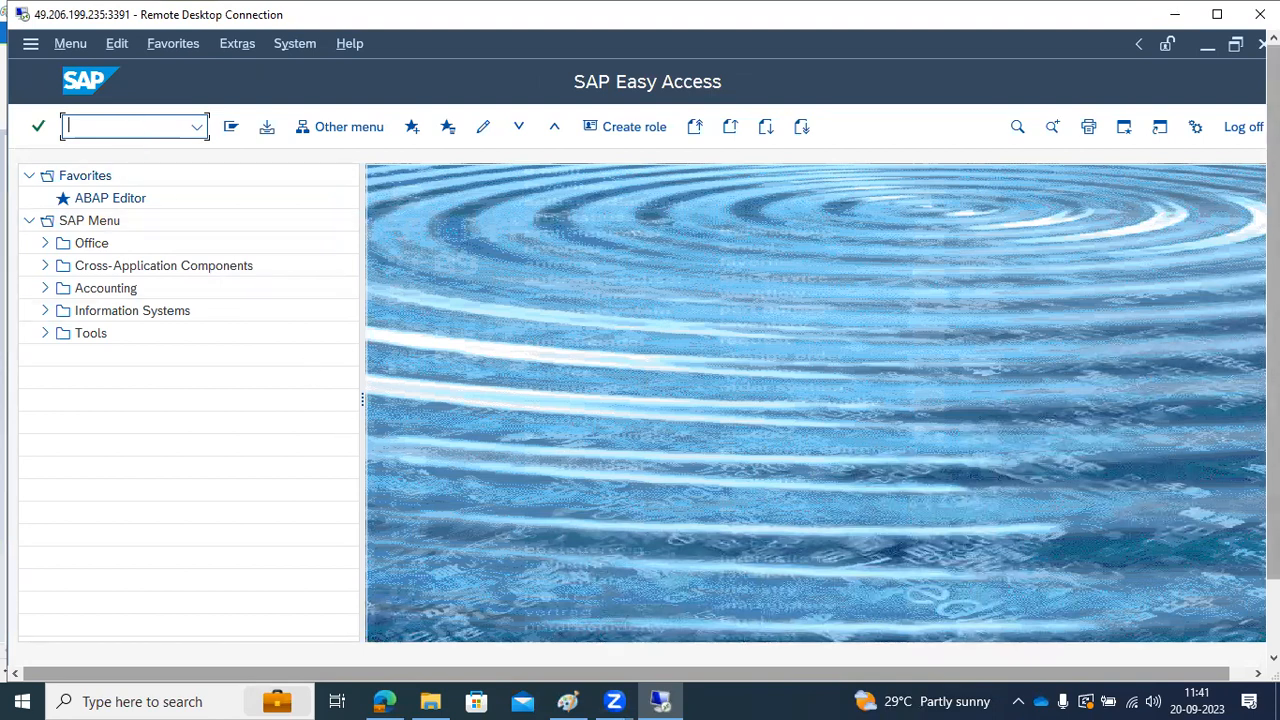
{"action": "scroll", "coordinate": [1272, 300], "scroll_direction": "down", "scroll_amount": 1}
{"action": "scroll", "coordinate": [1074, 394], "scroll_direction": "up", "scroll_amount": 1}
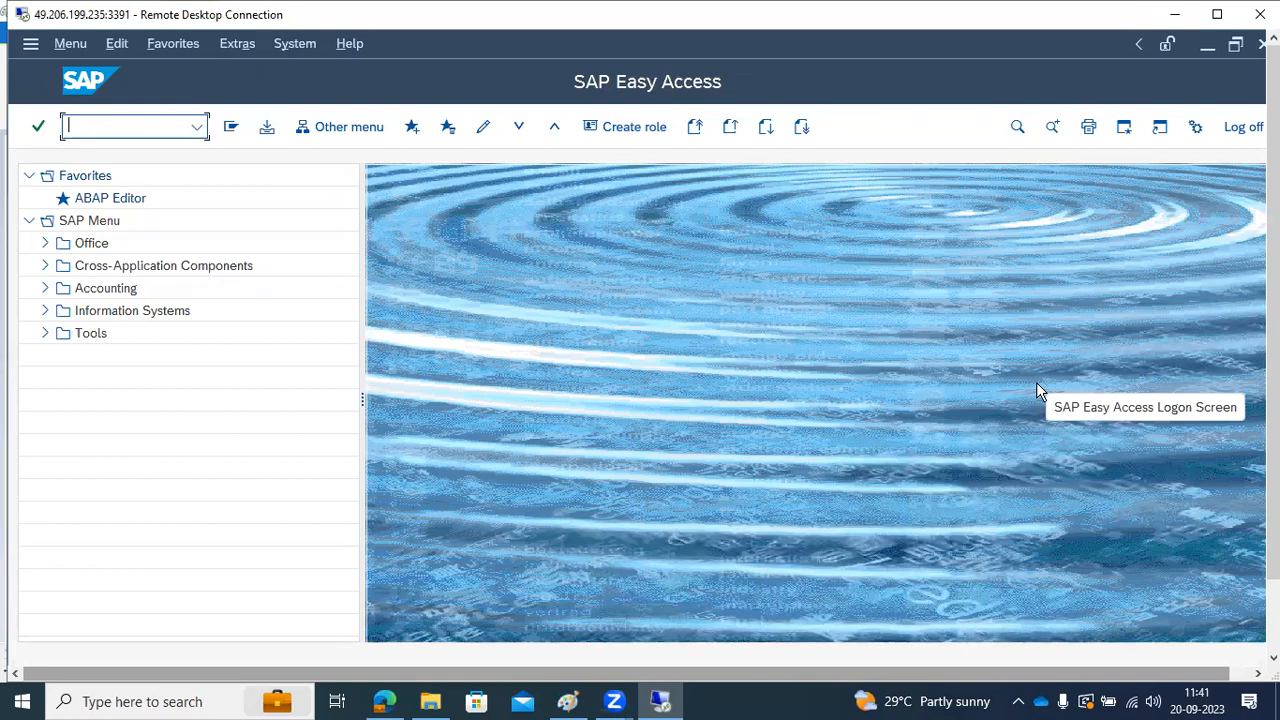
Log off SAP Easy Access, answering Yes to the confirmation.
{"action": "left_click", "coordinate": [1236, 138]}
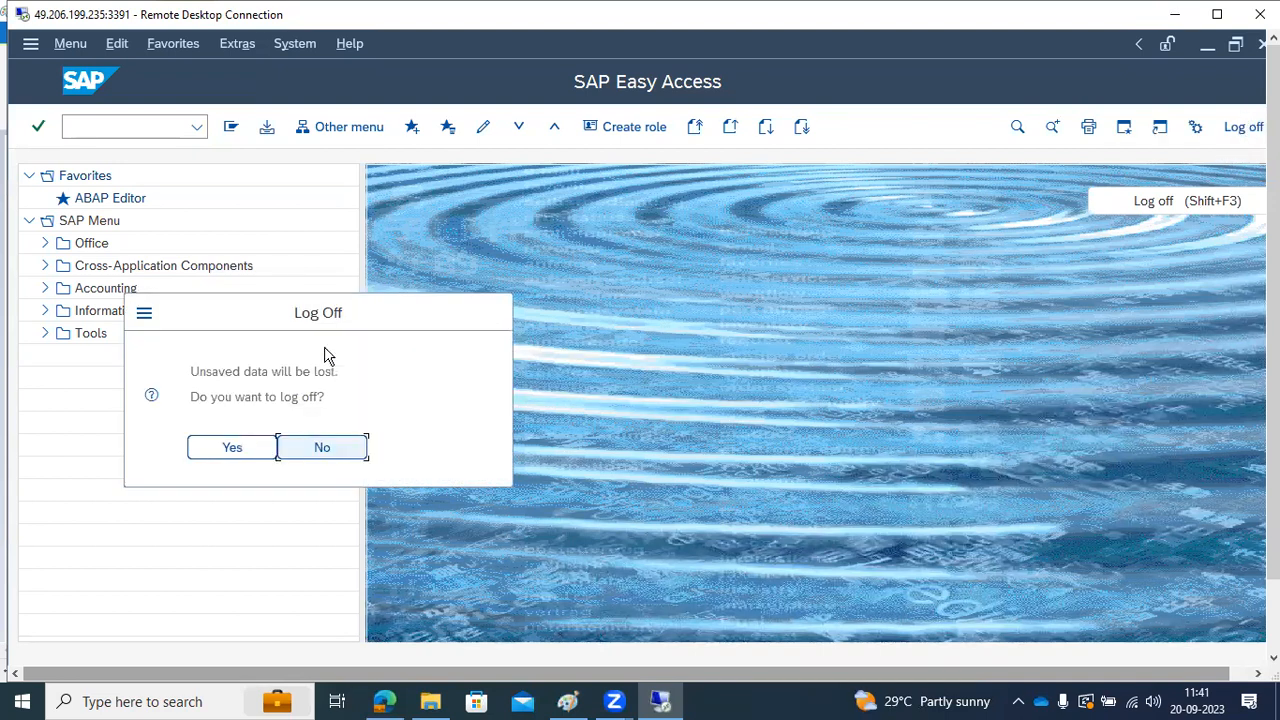
{"action": "left_click", "coordinate": [240, 452]}
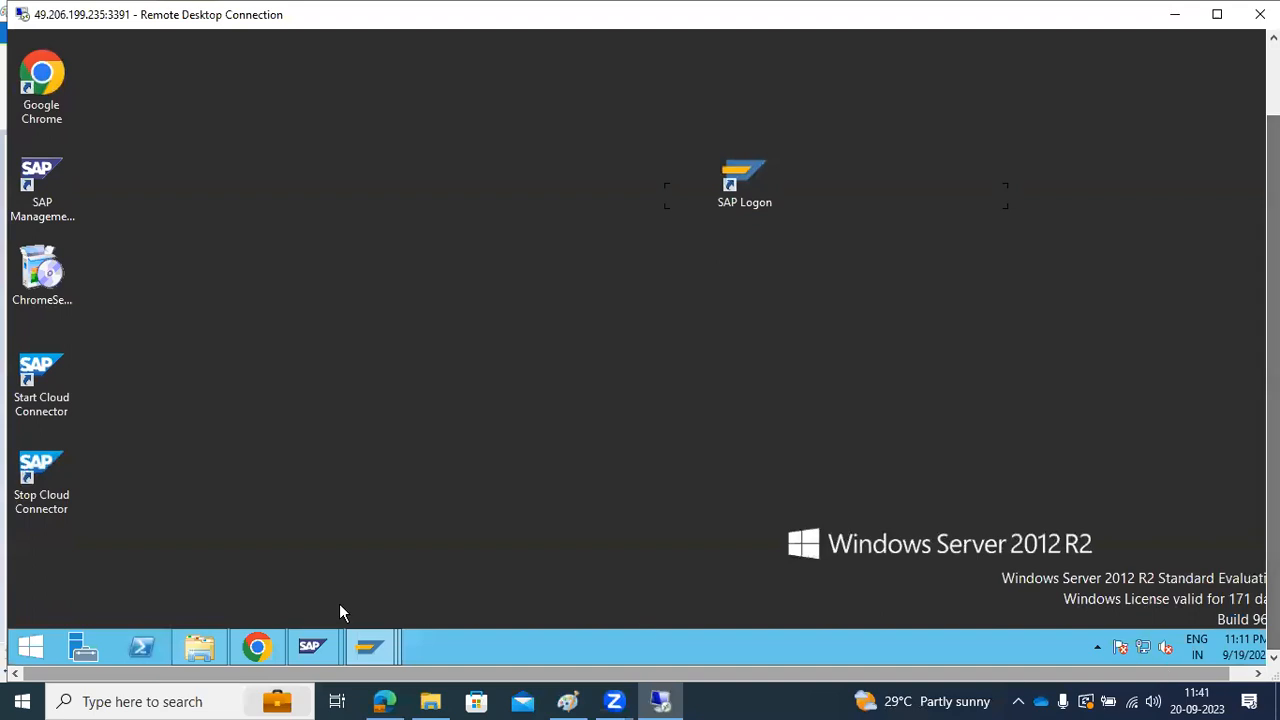
Close the remaining SAP sessions, including SAP AB1, confirming each log-off.
{"action": "mouse_move", "coordinate": [368, 647]}
{"action": "left_click", "coordinate": [459, 491]}
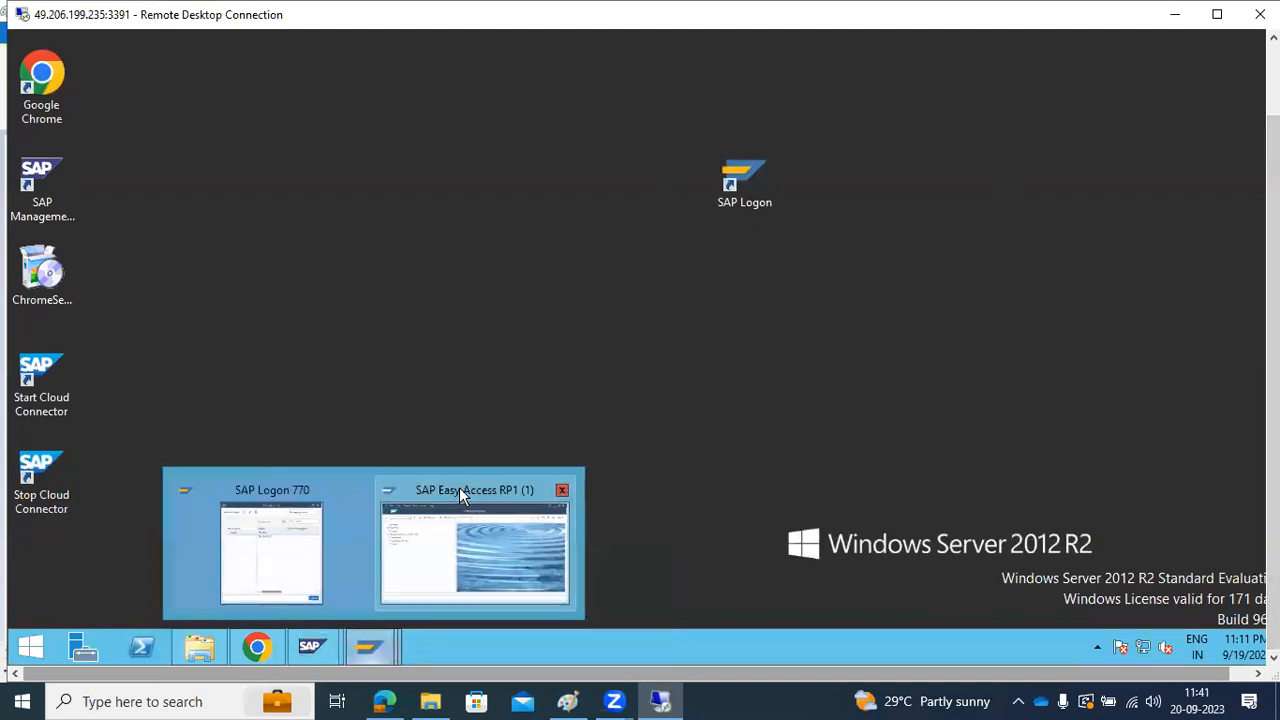
{"action": "left_click", "coordinate": [561, 493]}
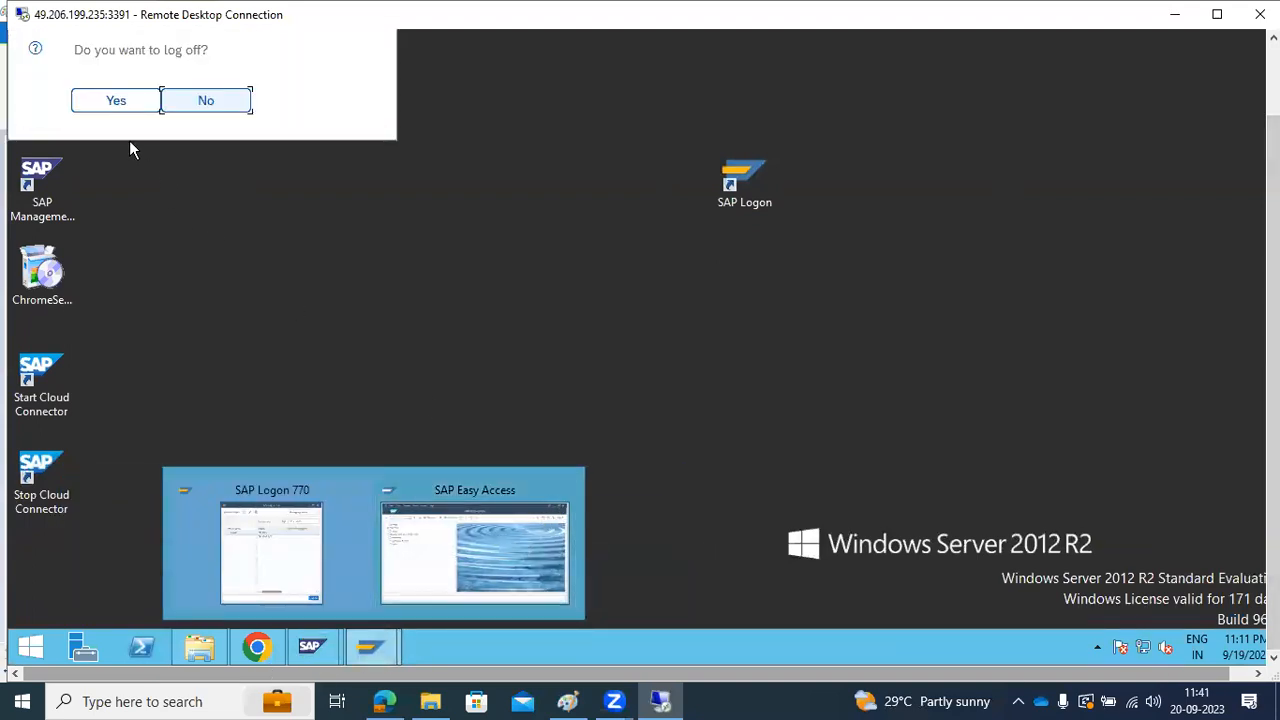
{"action": "left_click", "coordinate": [119, 104]}
Browse sapwindows 2–5 in the management console, settle on RP1's sapwindows 4, and bring up SAP Logon 770.
{"action": "mouse_move", "coordinate": [322, 646]}
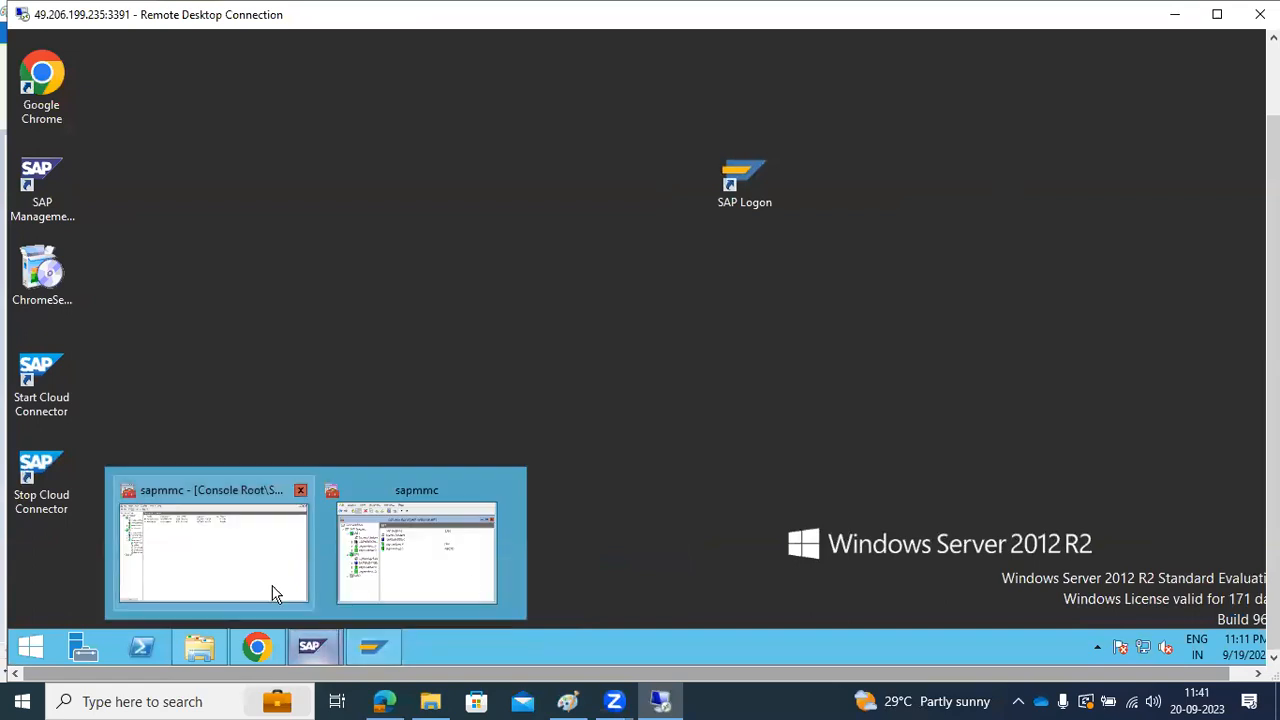
{"action": "left_click", "coordinate": [410, 562]}
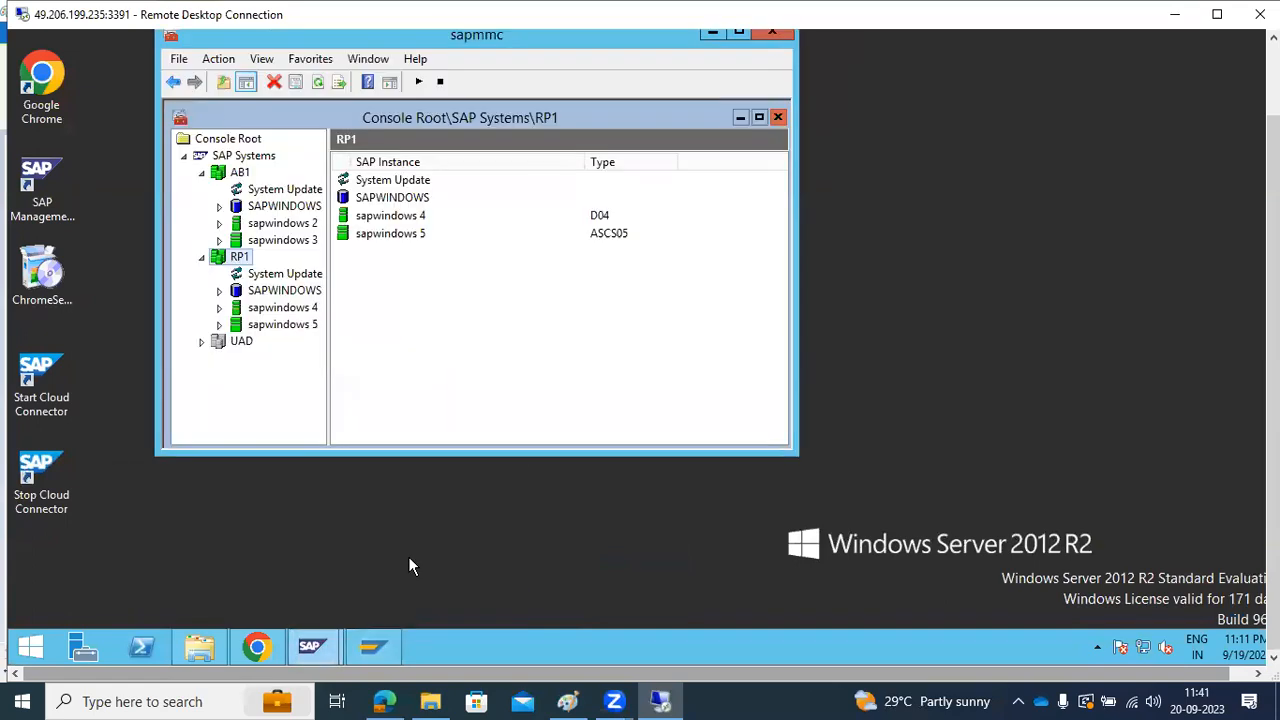
{"action": "left_click", "coordinate": [255, 226]}
{"action": "left_click", "coordinate": [256, 241]}
{"action": "left_click", "coordinate": [254, 224]}
{"action": "left_click", "coordinate": [255, 242]}
{"action": "left_click", "coordinate": [256, 309]}
{"action": "left_click", "coordinate": [262, 325]}
{"action": "left_click", "coordinate": [262, 308]}
{"action": "left_click", "coordinate": [322, 645]}
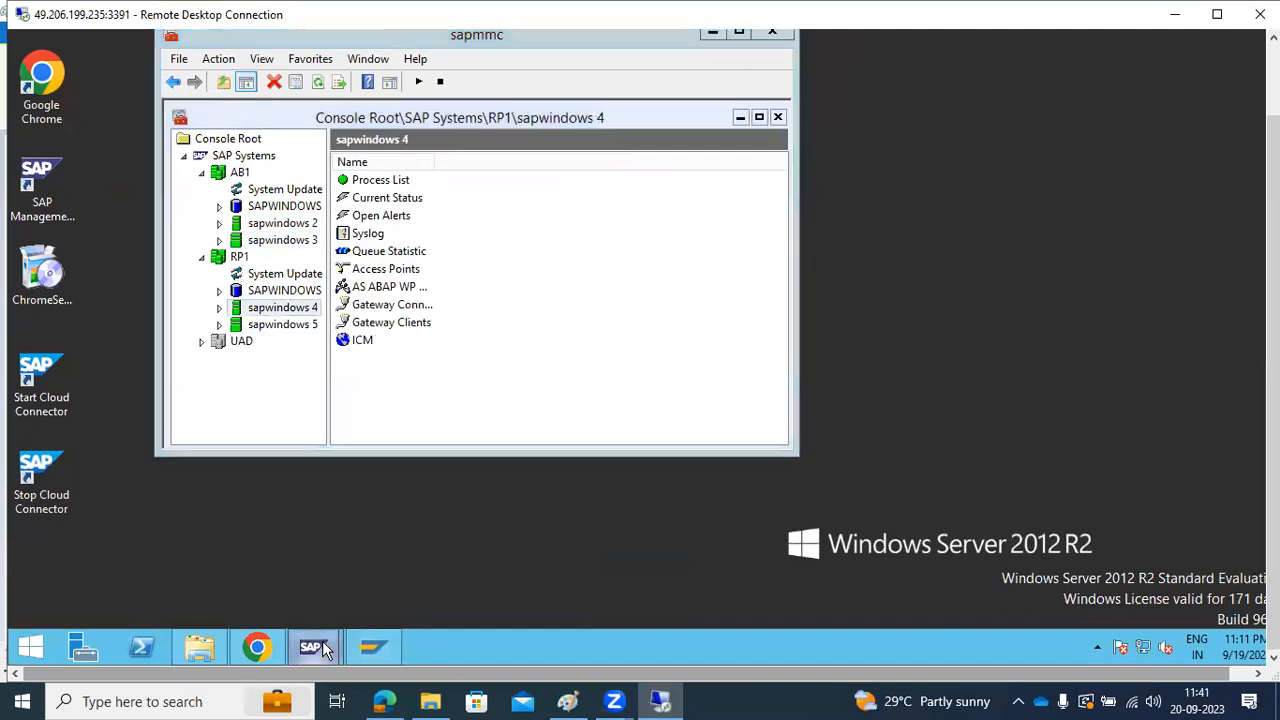
{"action": "left_click", "coordinate": [374, 648]}
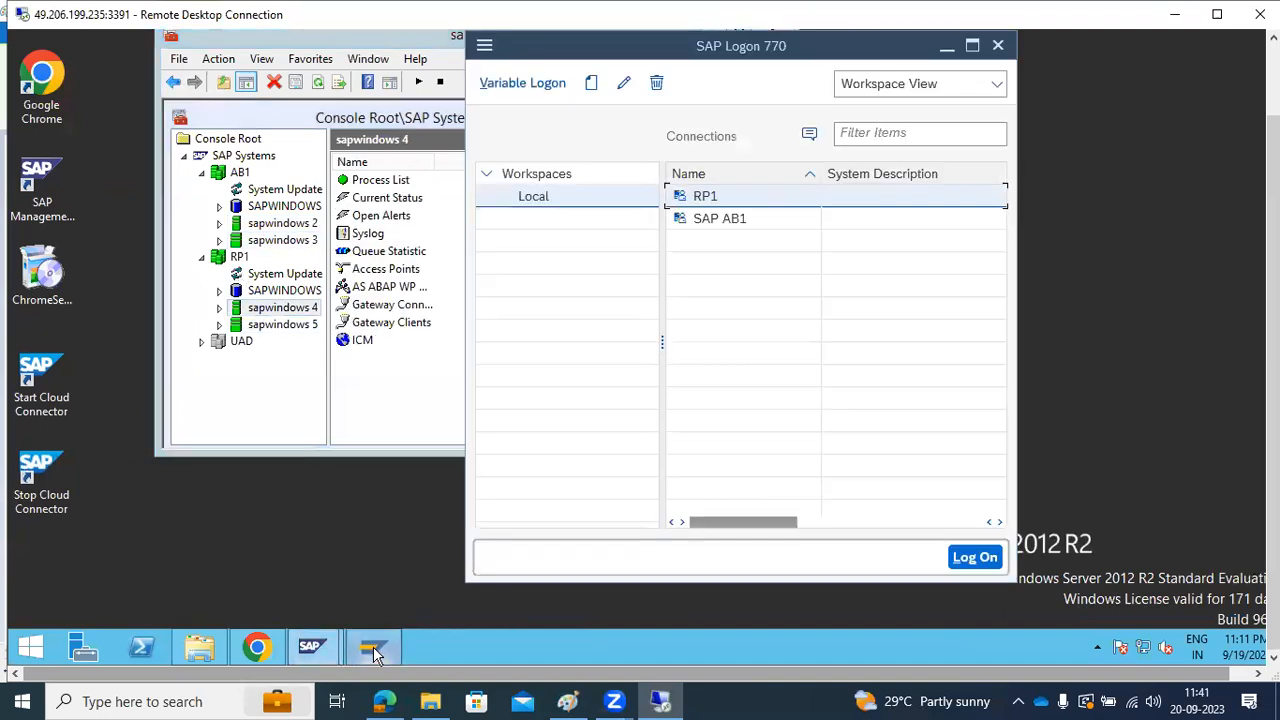
{"action": "left_click", "coordinate": [591, 83]}
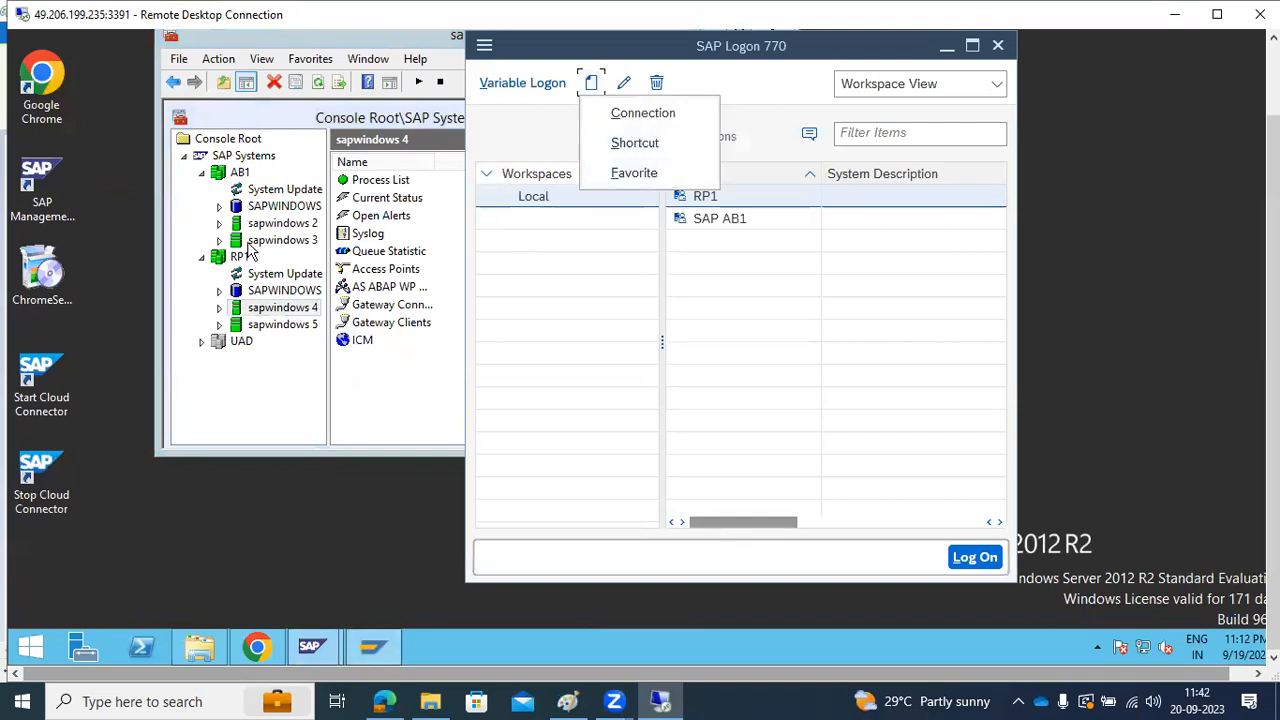
{"action": "left_click", "coordinate": [640, 114]}
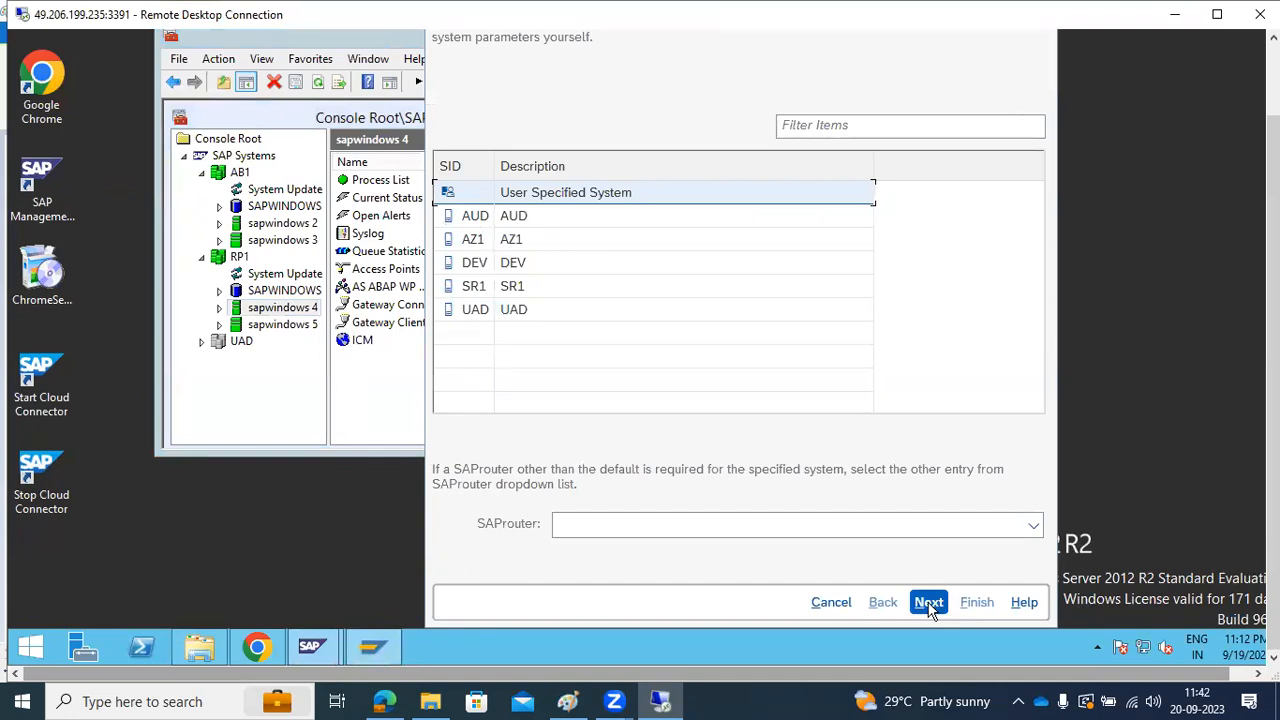
{"action": "left_click", "coordinate": [928, 603]}
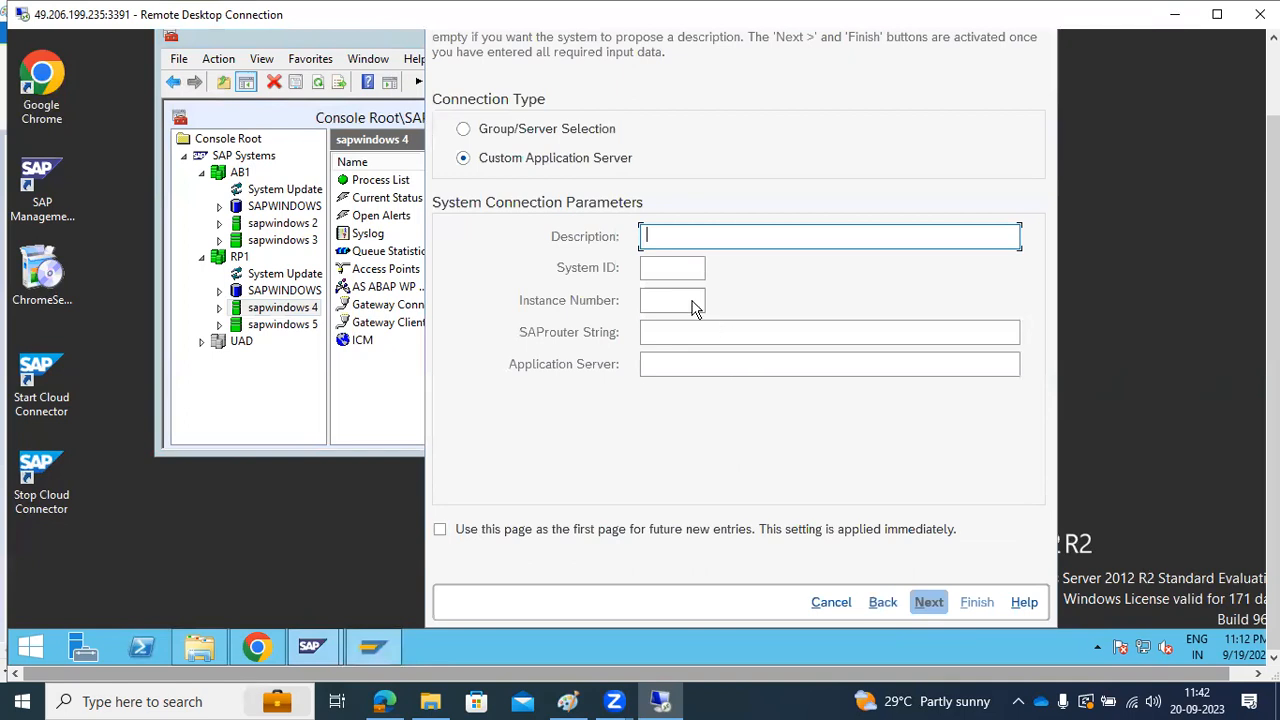
{"action": "left_click", "coordinate": [882, 602]}
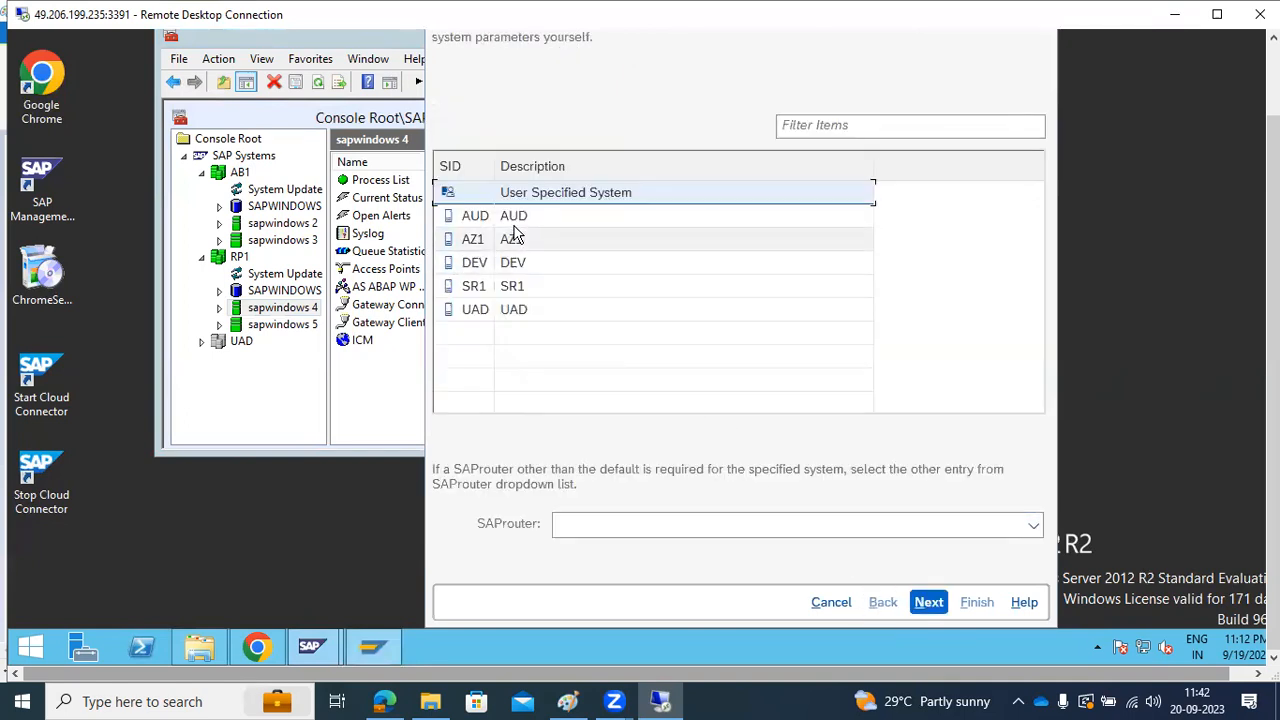
{"action": "left_click", "coordinate": [831, 602]}
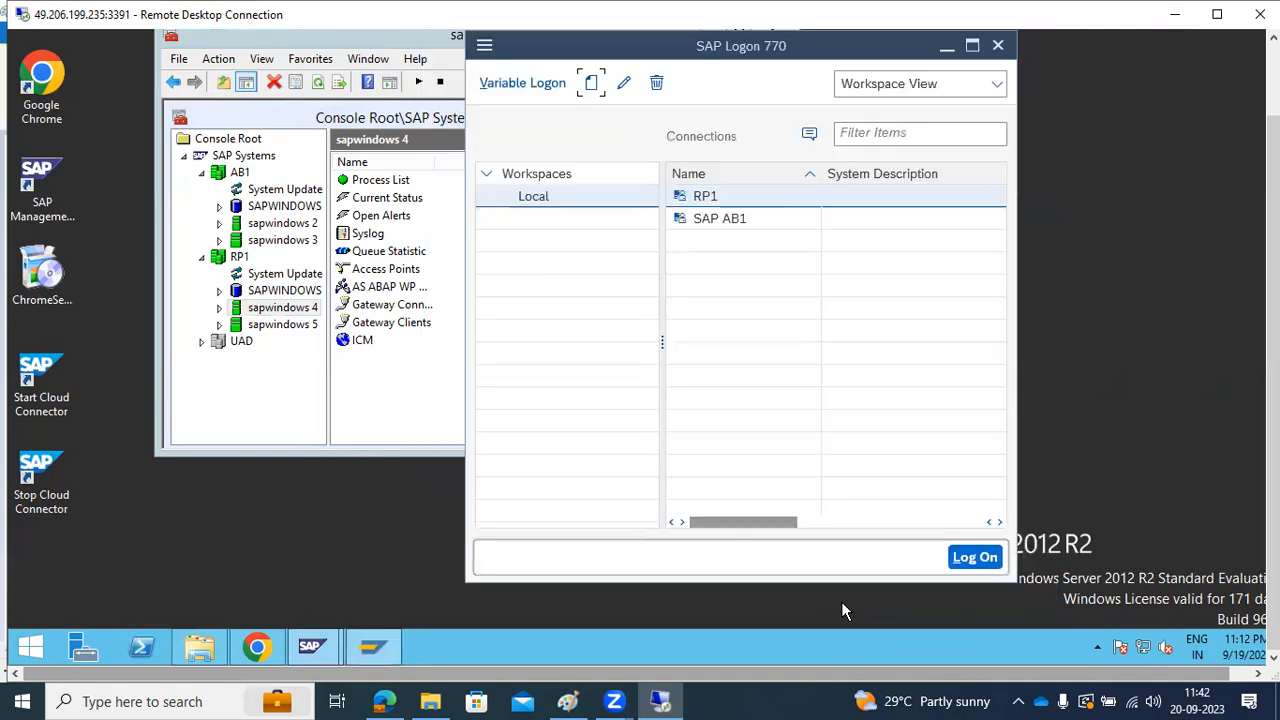
Log on to RP1 as user DDIC with the password and dismiss the popup.
{"action": "left_click", "coordinate": [714, 200]}
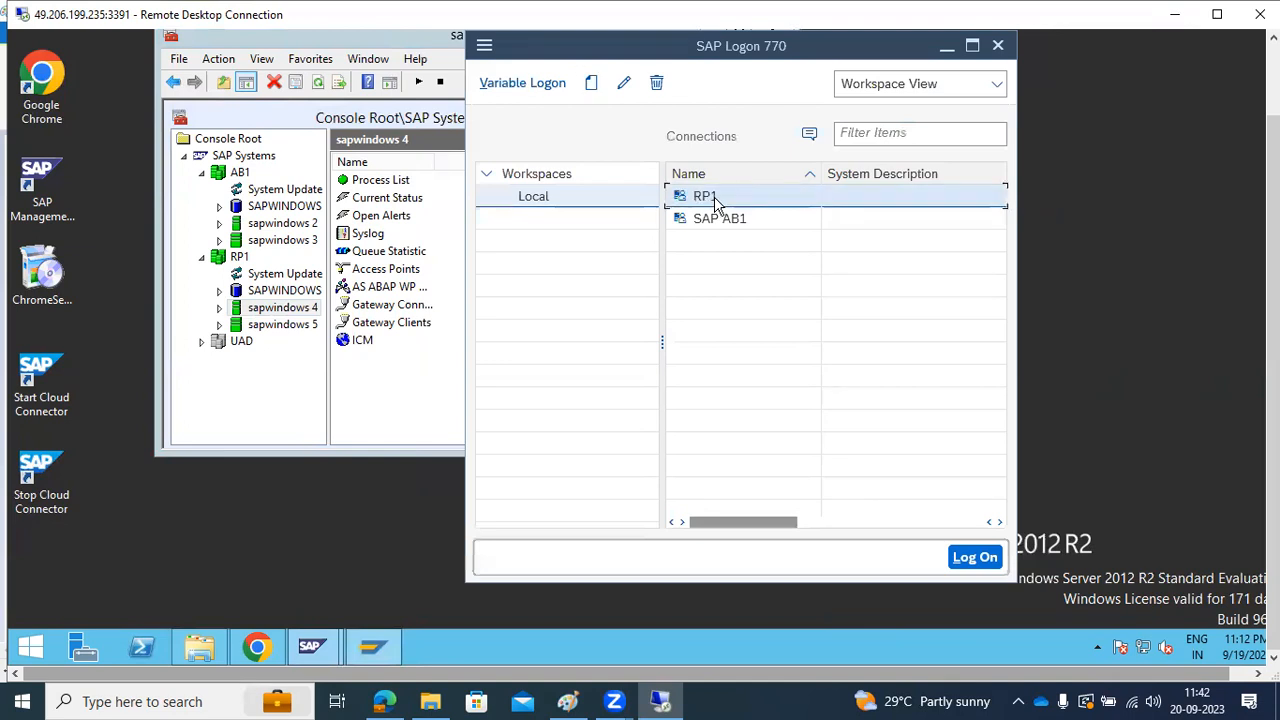
{"action": "double_click", "coordinate": [714, 200]}
{"action": "type", "text": "b"}
{"action": "key", "text": "BackSpace"}
{"action": "type", "text": "ddic"}
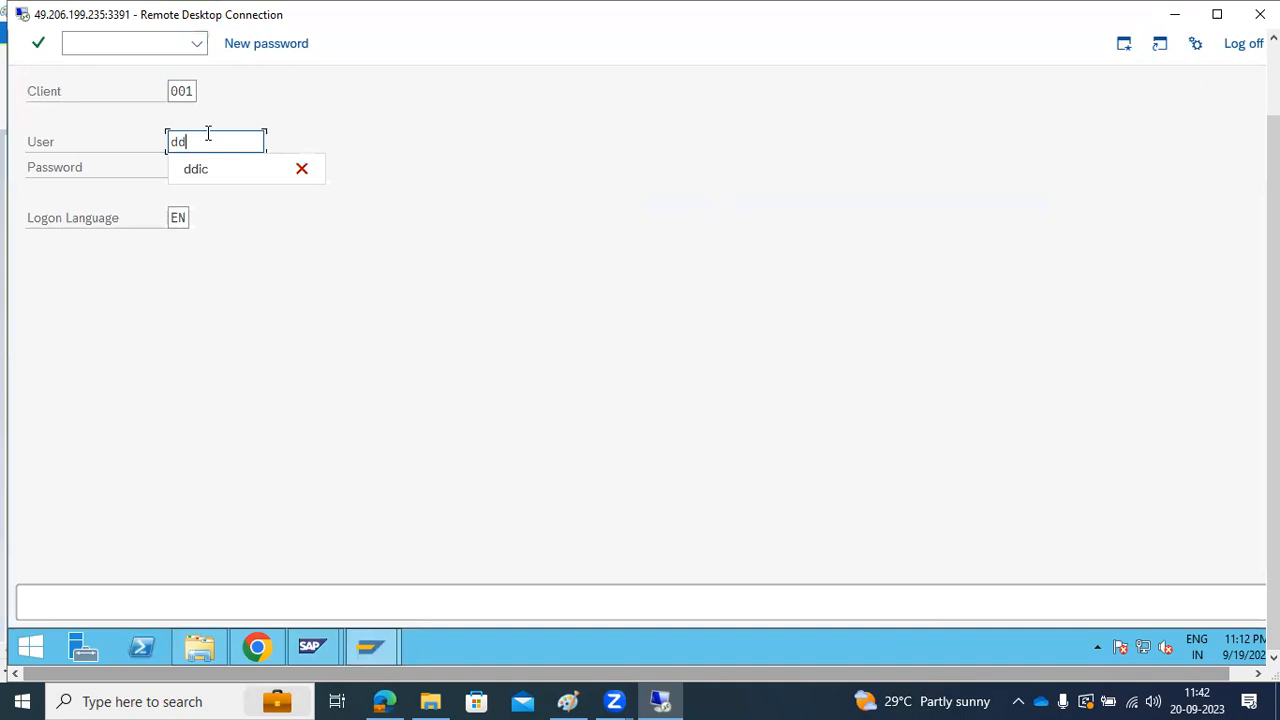
{"action": "key", "text": "Tab"}
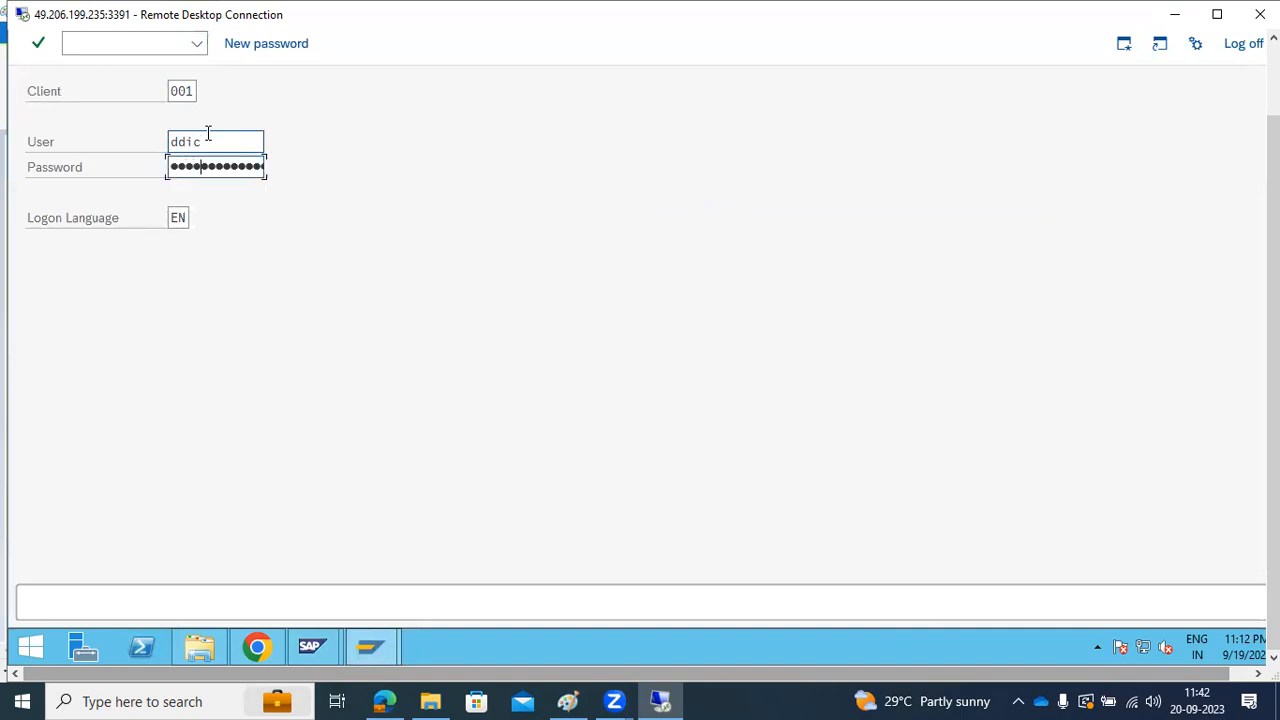
{"action": "key", "text": "Return"}
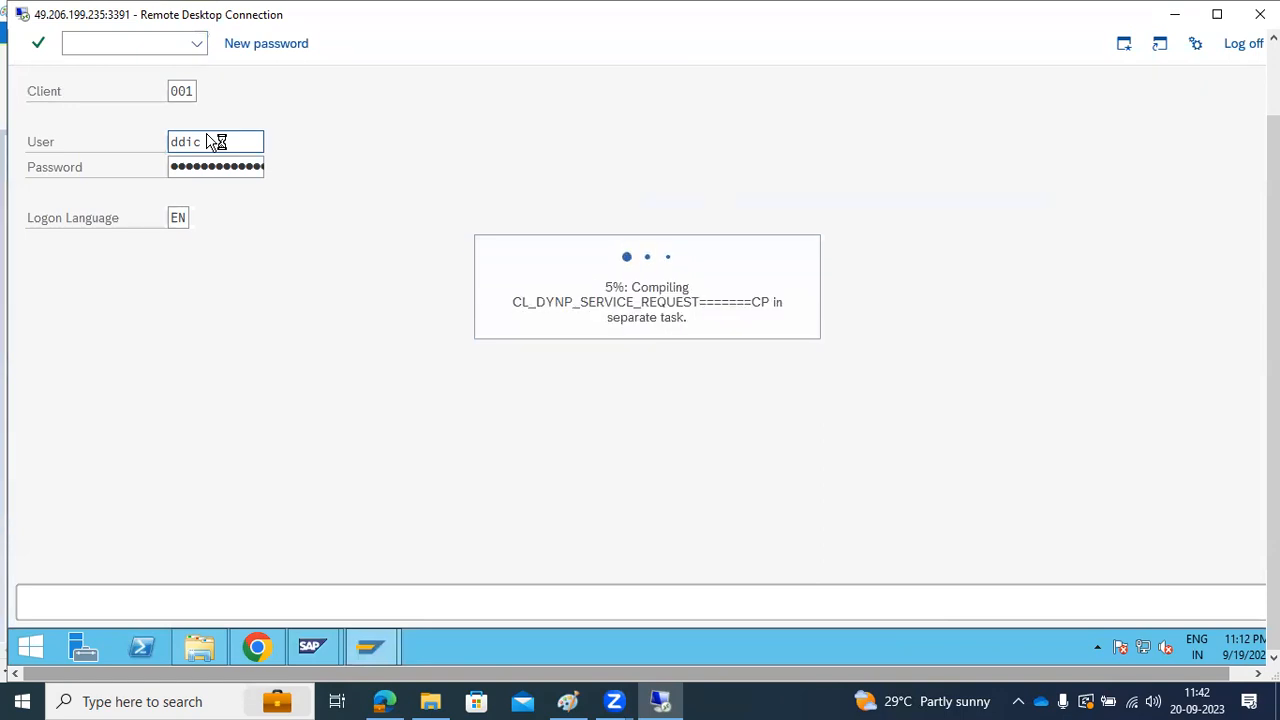
{"action": "key", "text": "Return"}
Run SICK, confirm no errors are reported, and exit the results.
{"action": "type", "text": "sick"}
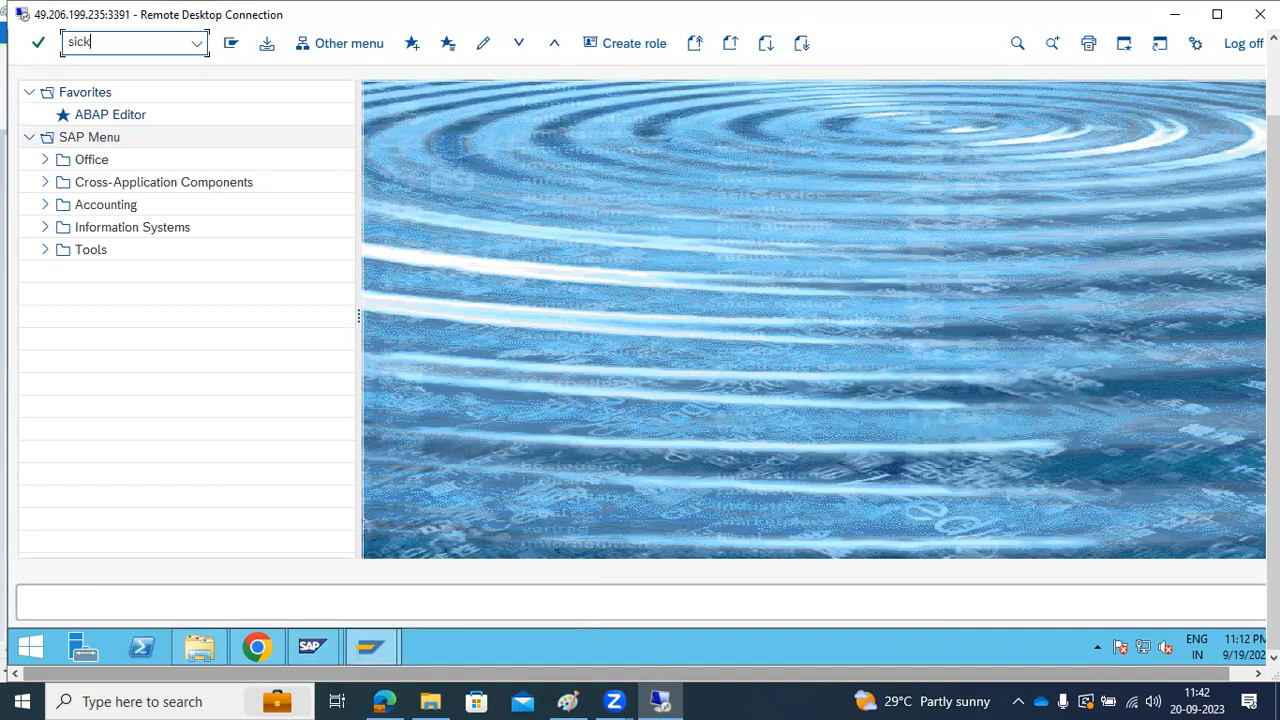
{"action": "key", "text": "Return"}
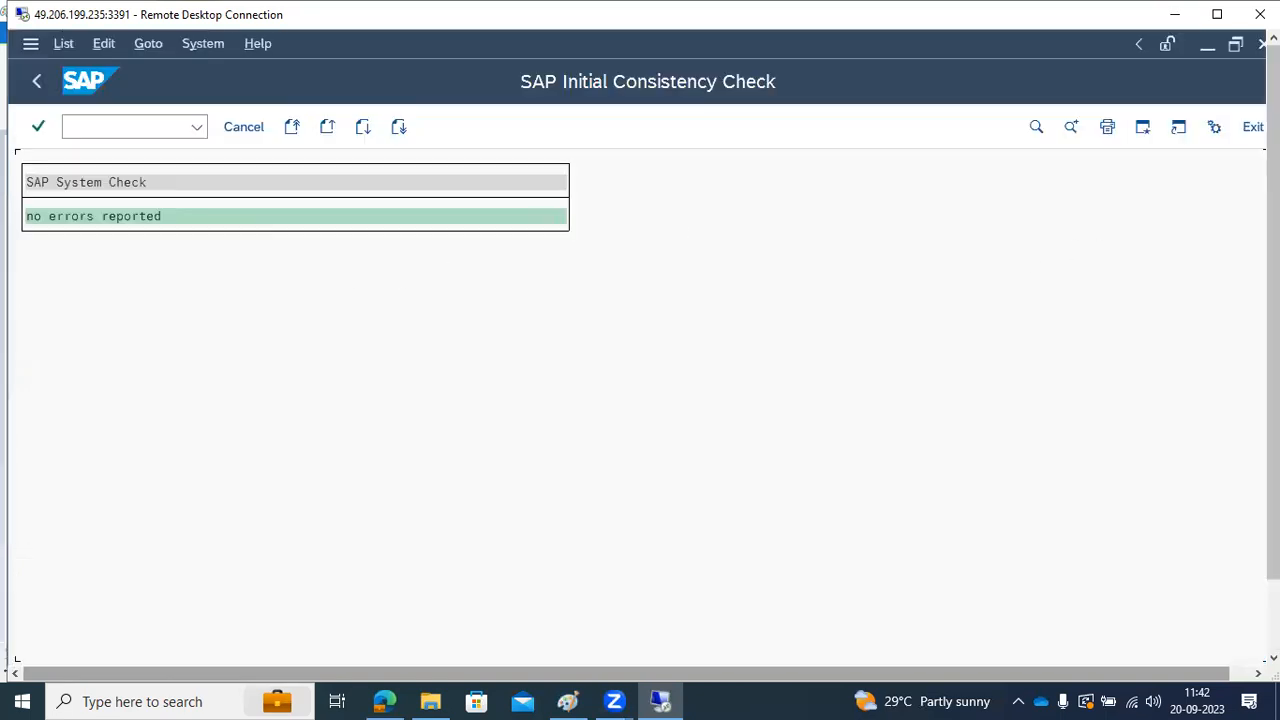
{"action": "left_click", "coordinate": [1248, 128]}
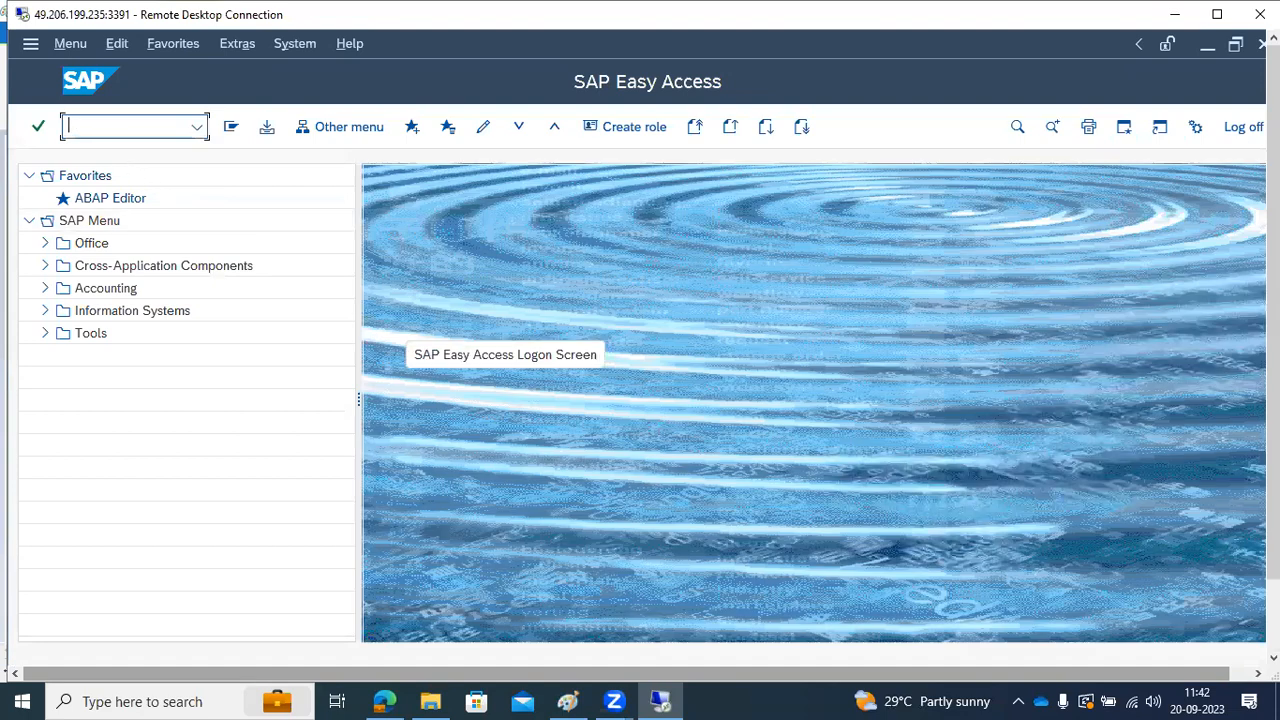
Log off RP1, close SAP Logon 770, and close the management console without saving settings.
{"action": "left_click", "coordinate": [1243, 127]}
{"action": "left_click", "coordinate": [232, 447]}
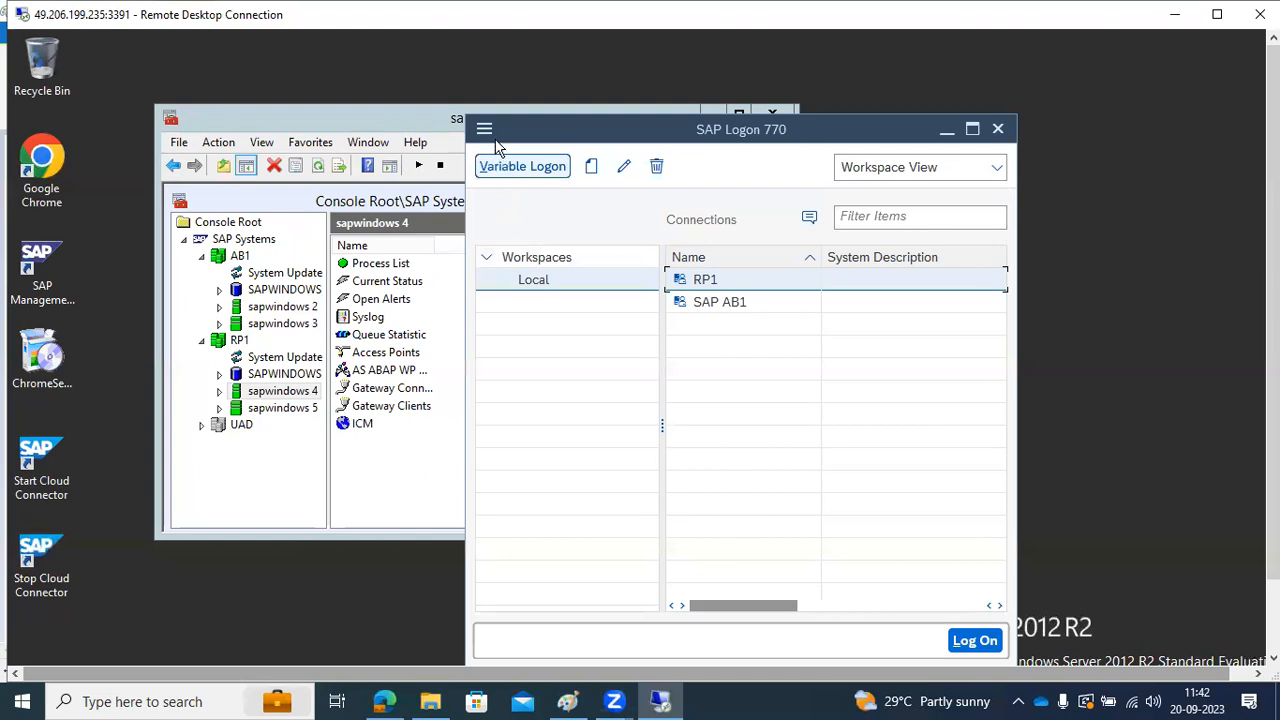
{"action": "left_click_drag", "start_coordinate": [523, 127], "coordinate": [557, 100]}
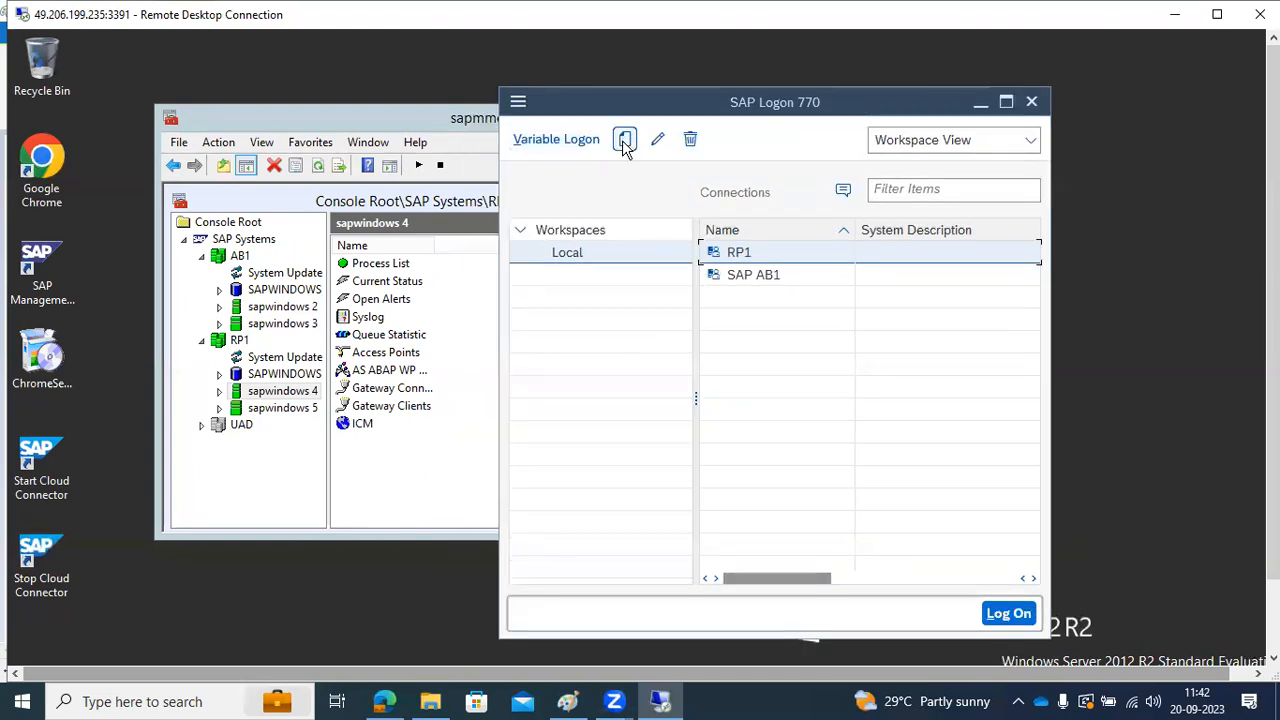
{"action": "left_click", "coordinate": [1031, 101]}
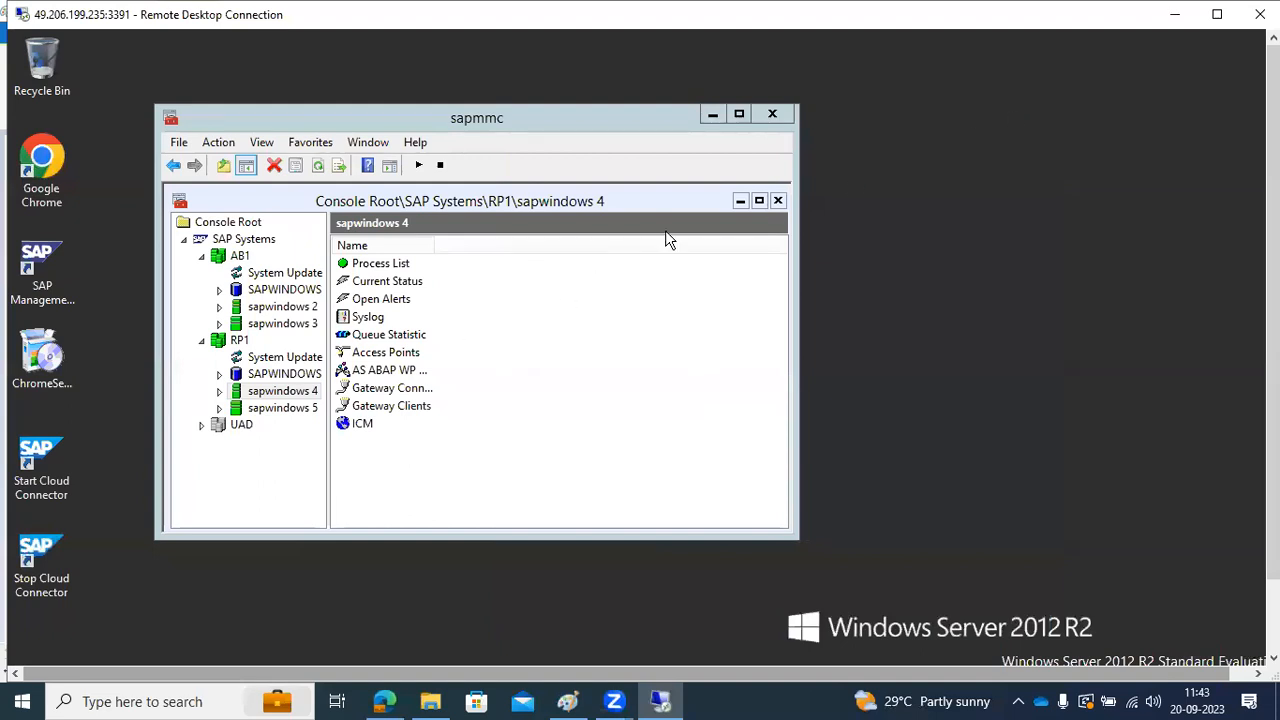
{"action": "left_click", "coordinate": [760, 115]}
{"action": "left_click", "coordinate": [492, 373]}
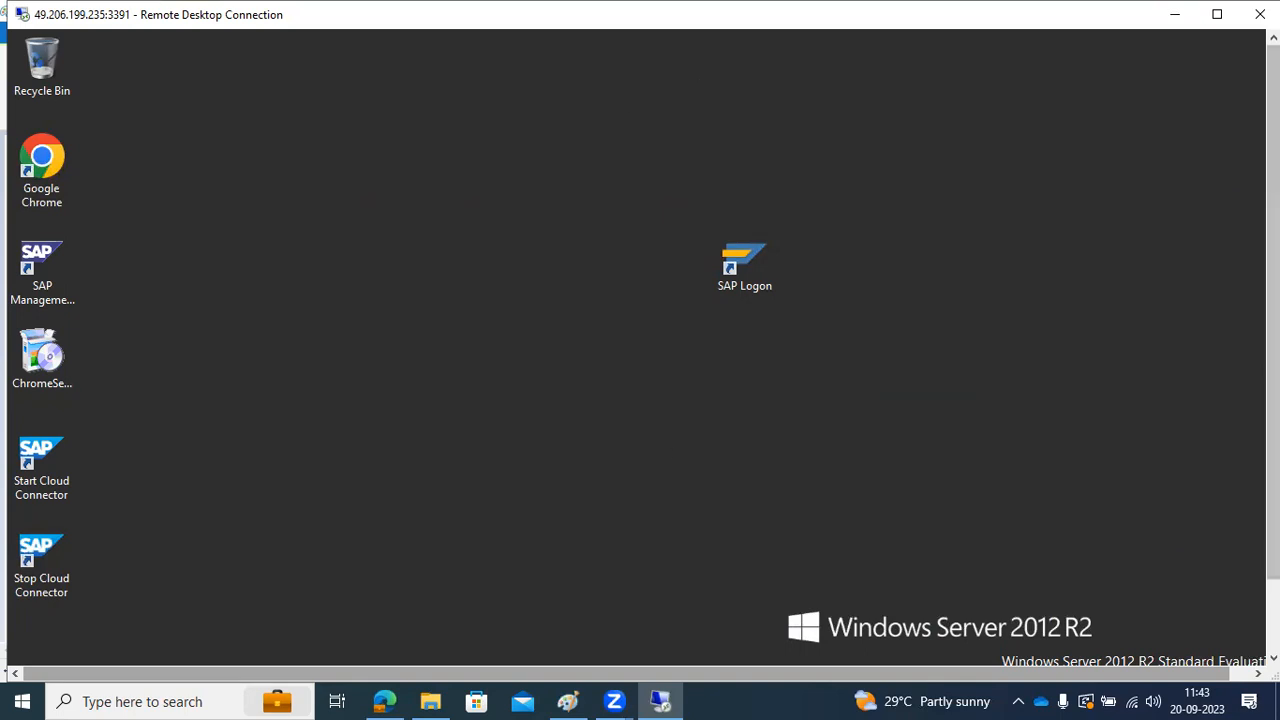
Relaunch SAP Logon from the desktop icon past the security warning and open RP1's logon screen.
{"action": "mouse_move", "coordinate": [310, 660]}
{"action": "double_click", "coordinate": [733, 189]}
{"action": "left_click", "coordinate": [706, 317]}
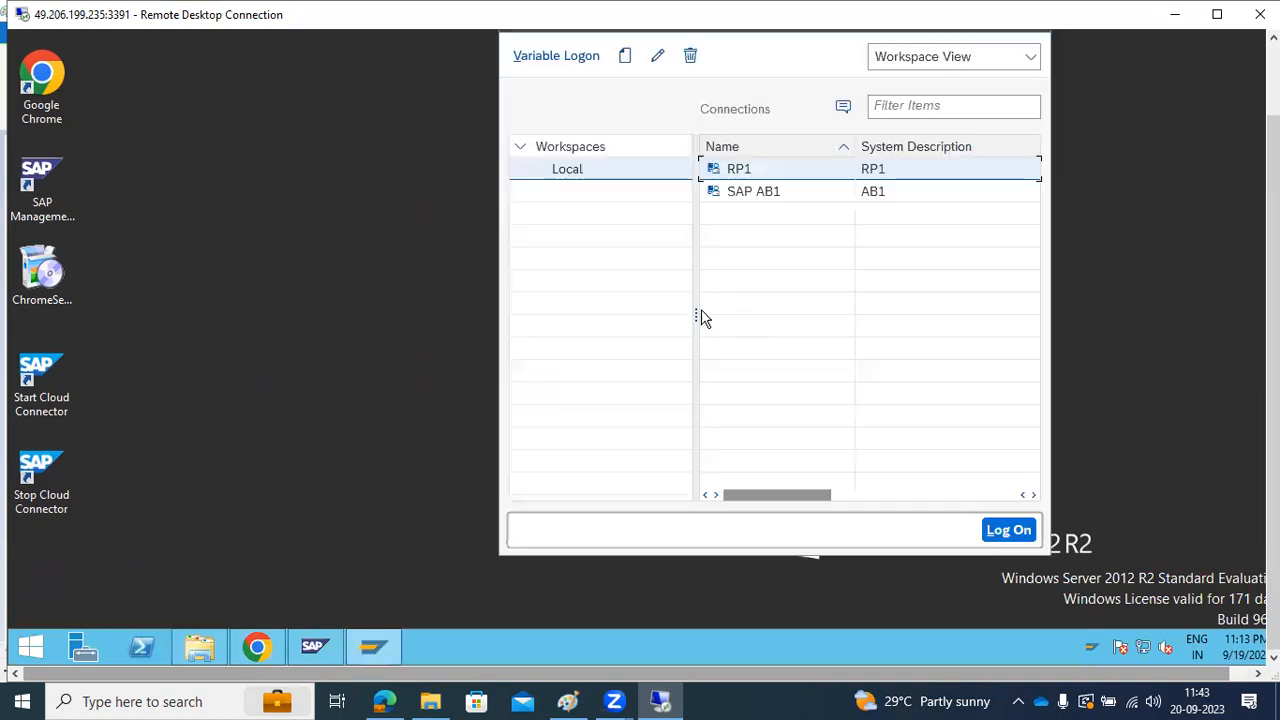
{"action": "double_click", "coordinate": [737, 175]}
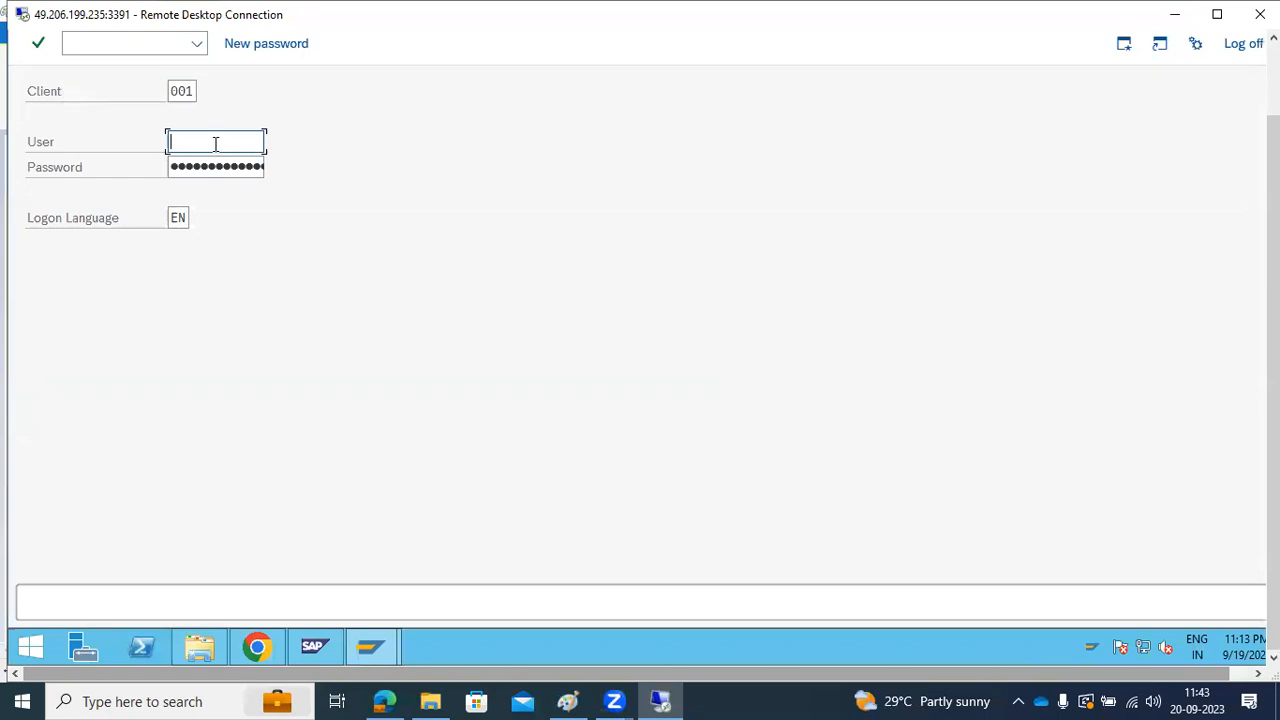